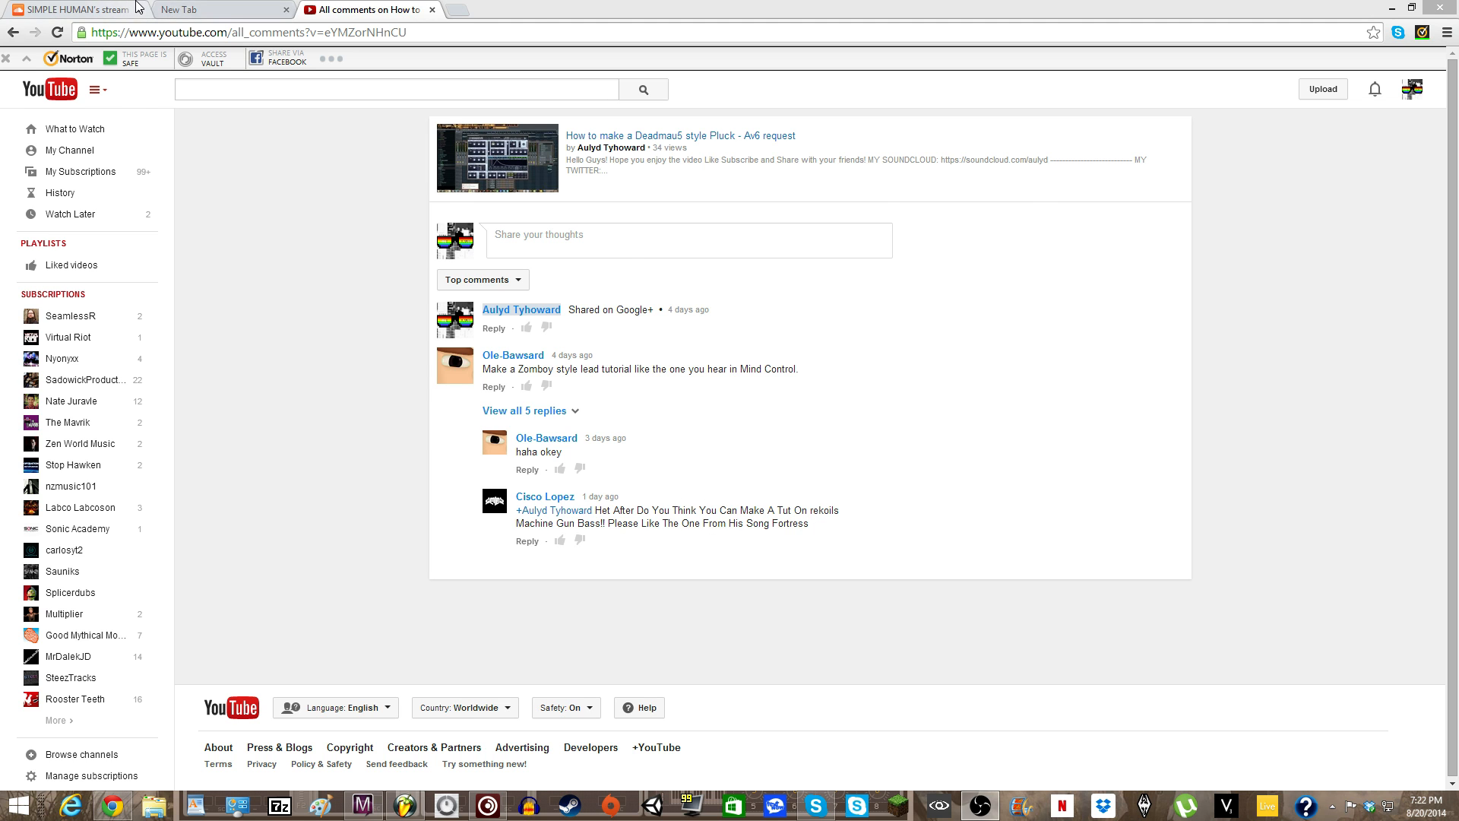
- Search SoundCloud for "rekoil fortress" and preview the FirepowerRecords upload of Rekoil - Fortress, pausing it after the machine gun bass part
{"action": "key", "text": "ctrl+1"}
{"action": "left_click", "coordinate": [633, 72]}
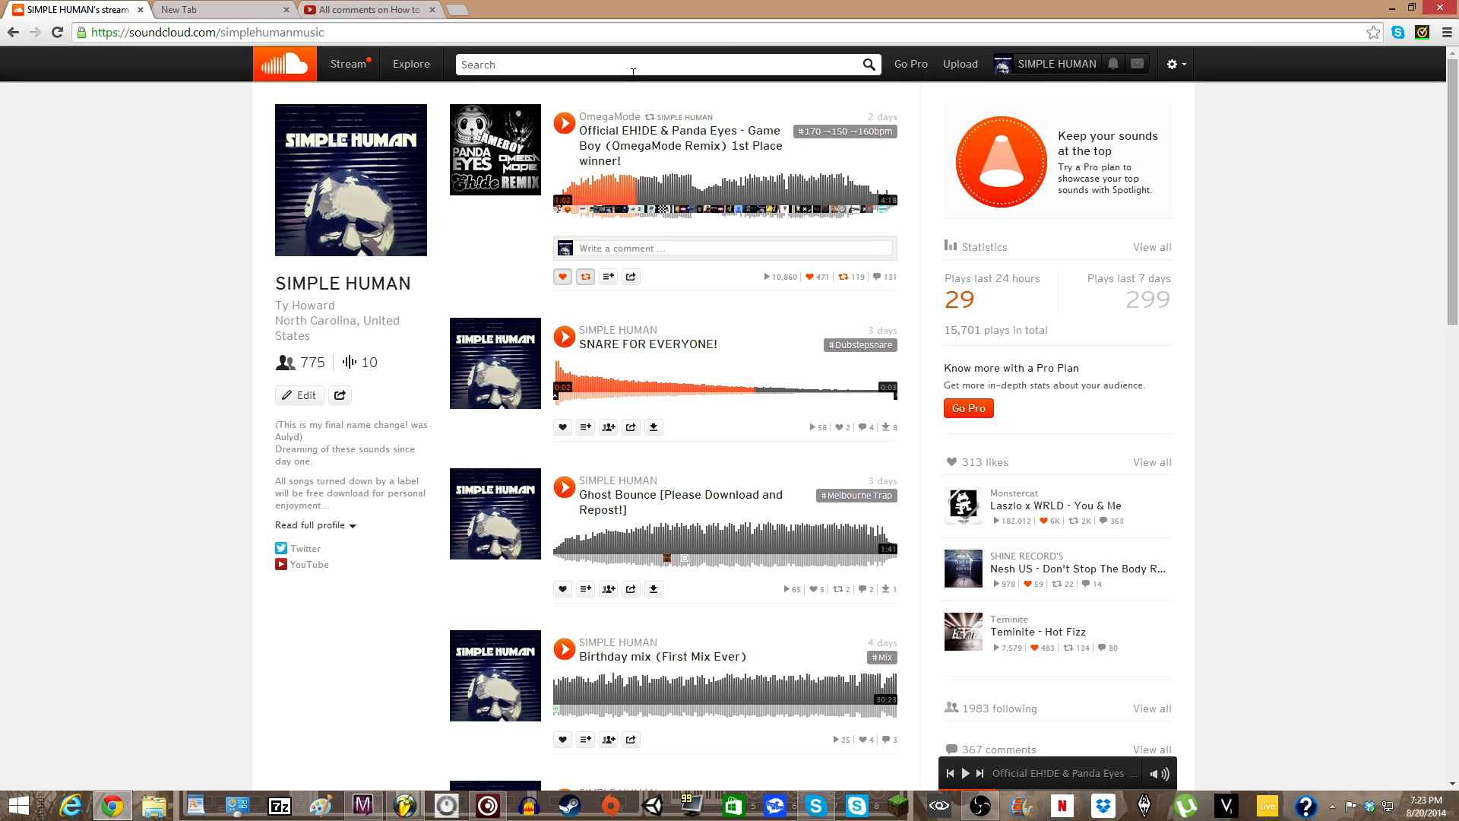
{"action": "type", "text": "rekoil fortress'"}
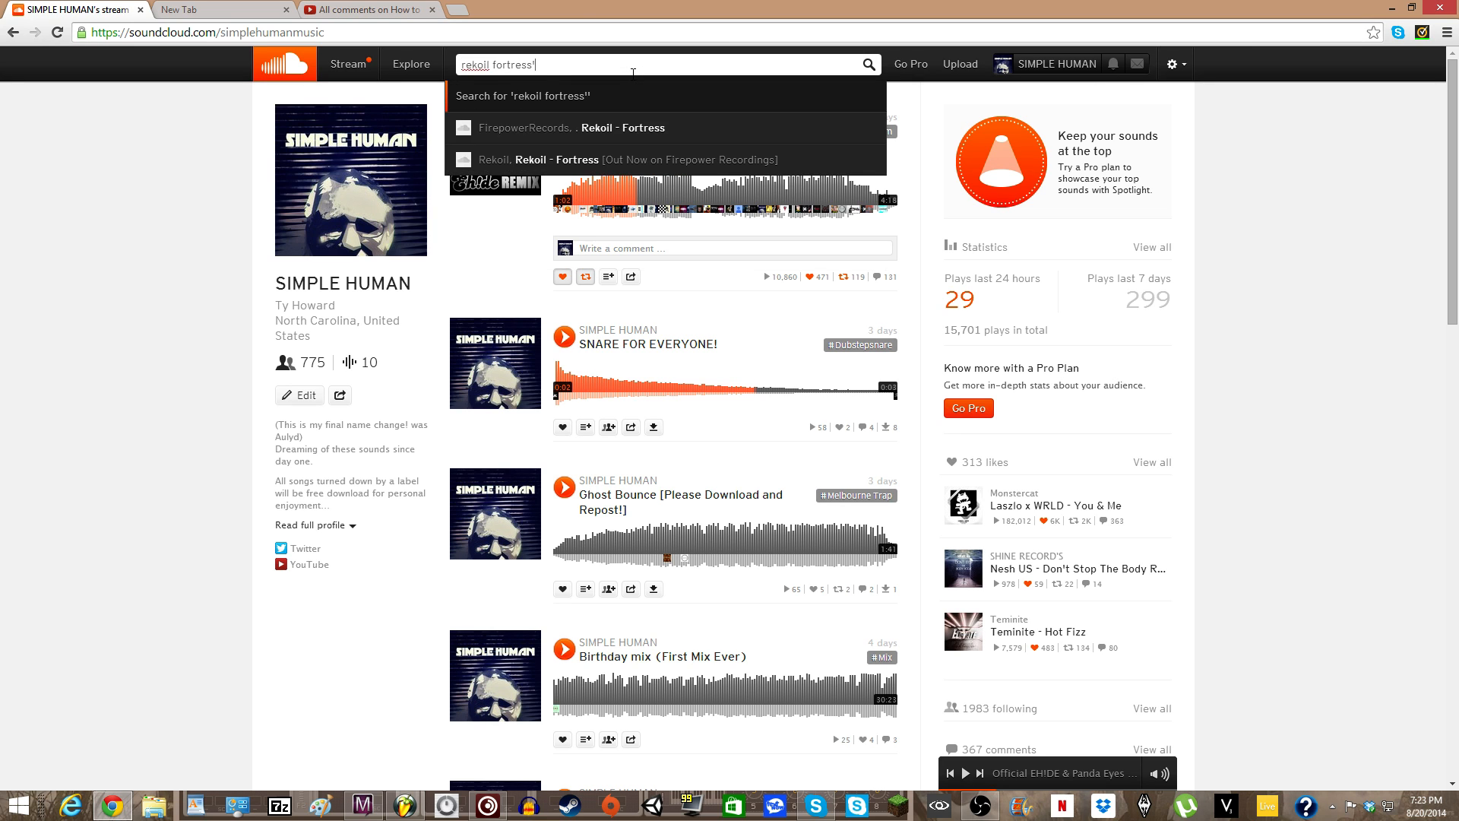
{"action": "key", "text": "Return"}
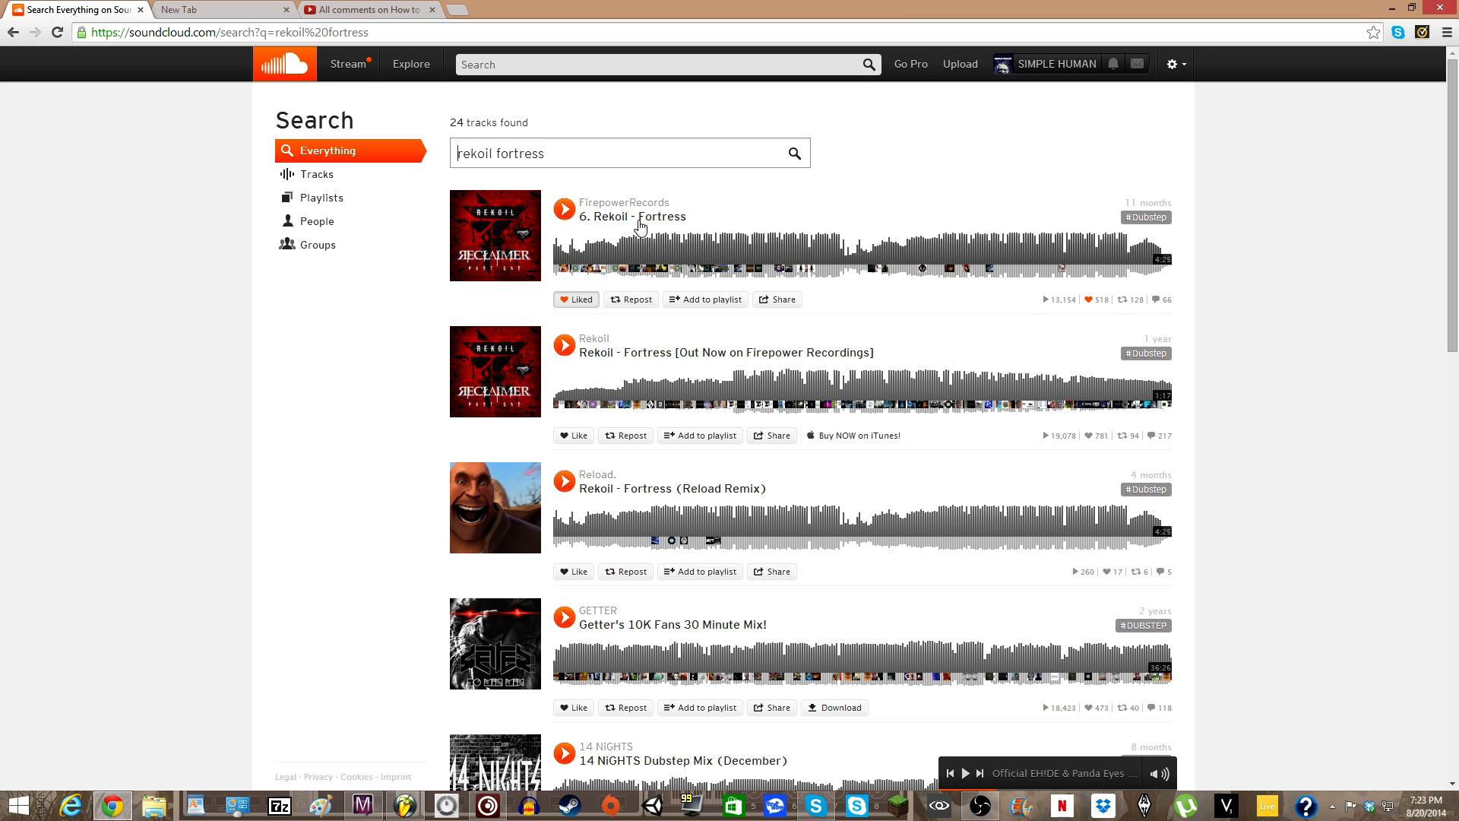
{"action": "left_click", "coordinate": [564, 210]}
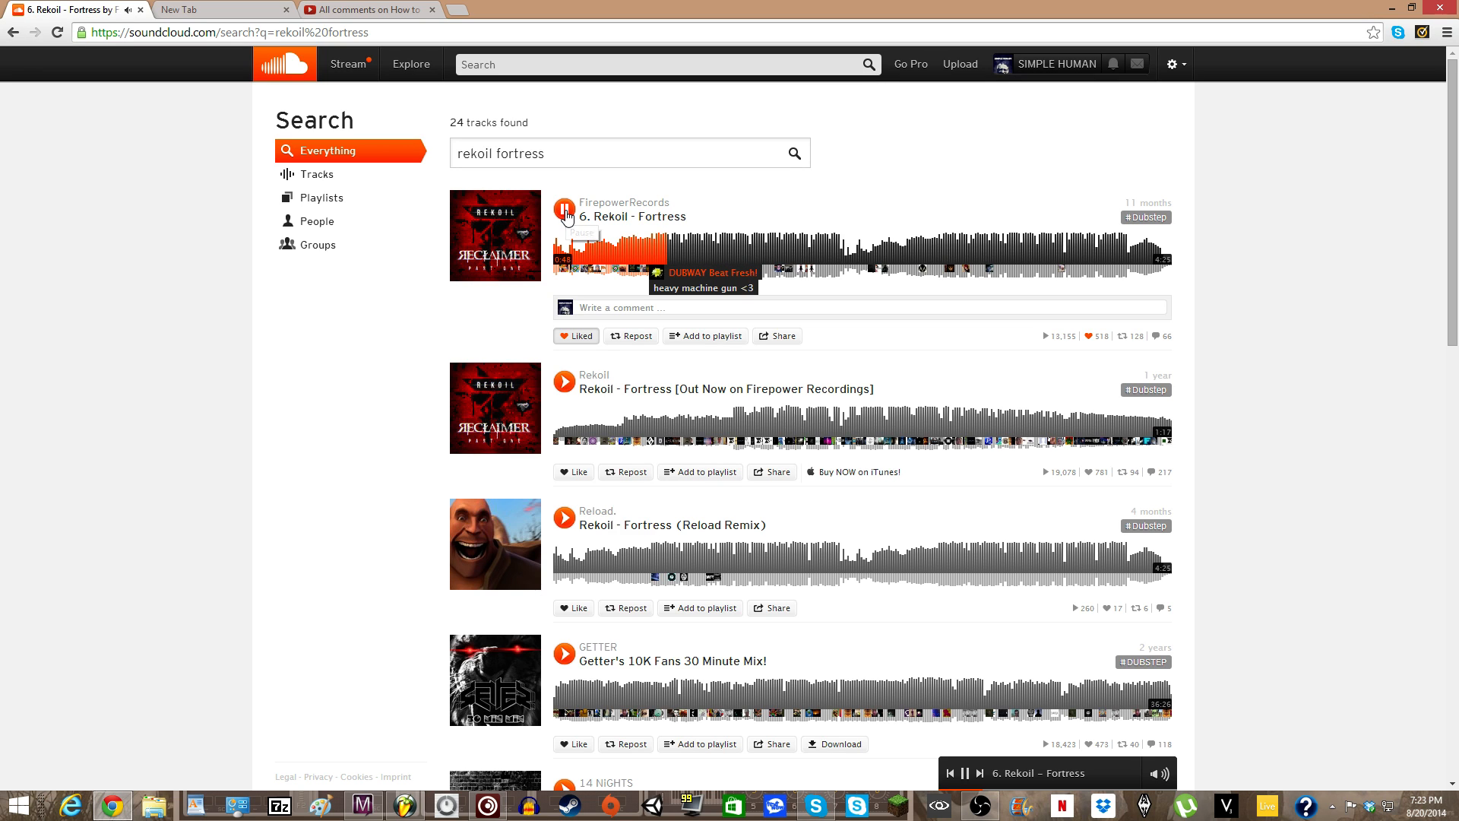
{"action": "left_click", "coordinate": [565, 211]}
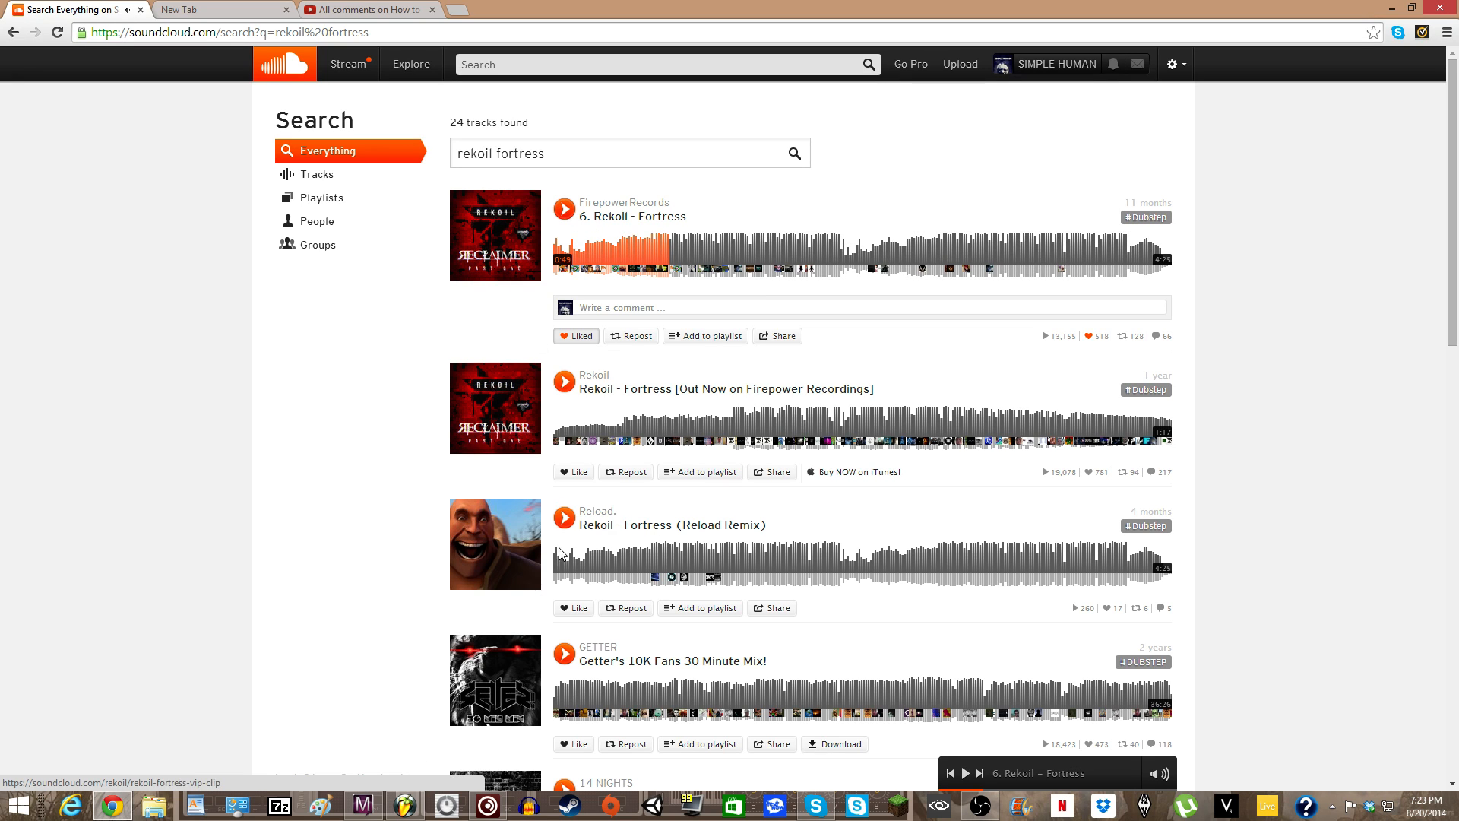
- Switch to FL Studio, move the Pattern 1 channel rack slightly and open the mixer
{"action": "mouse_move", "coordinate": [418, 812]}
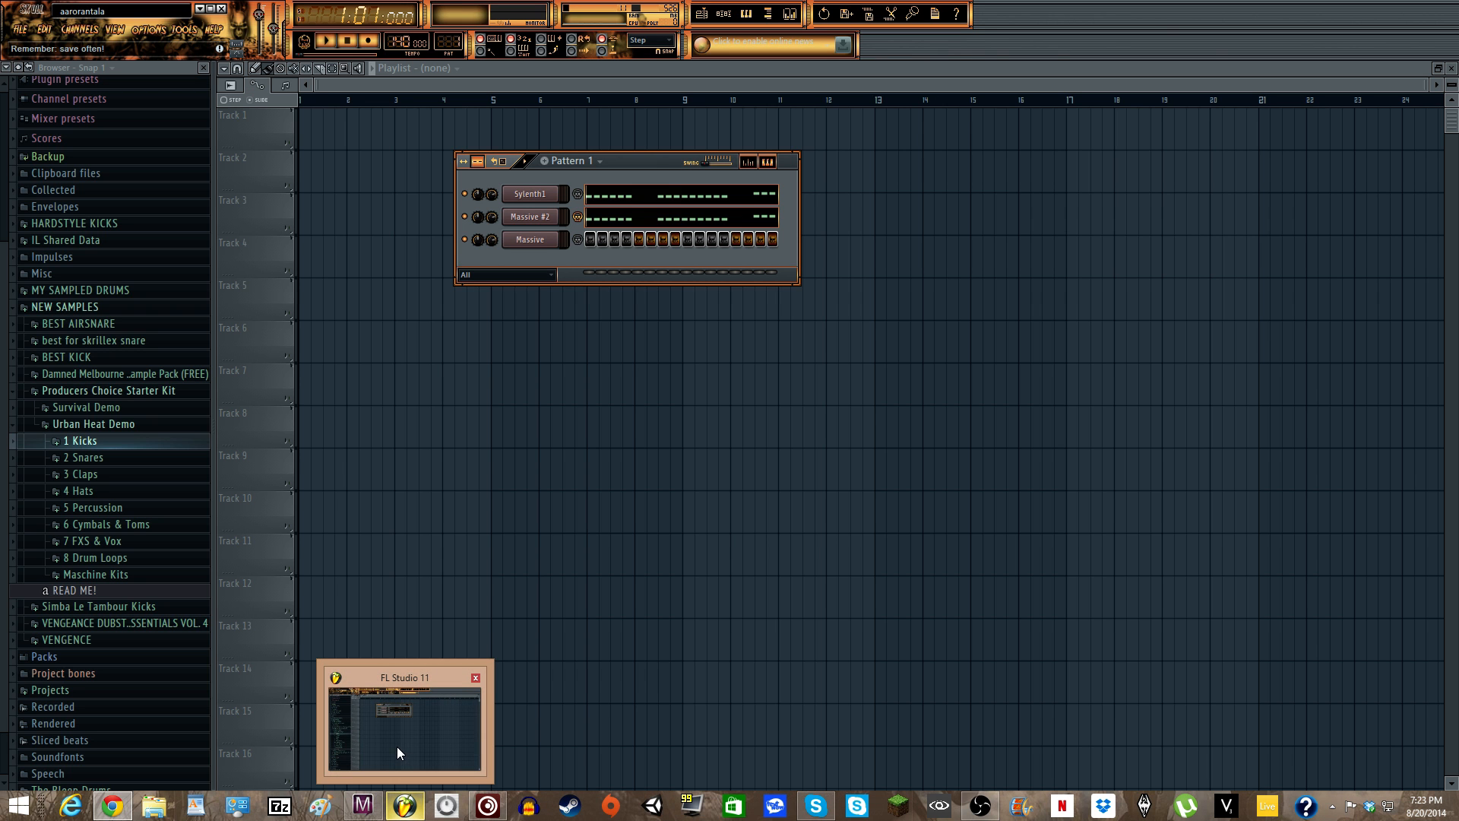
{"action": "left_click", "coordinate": [397, 746]}
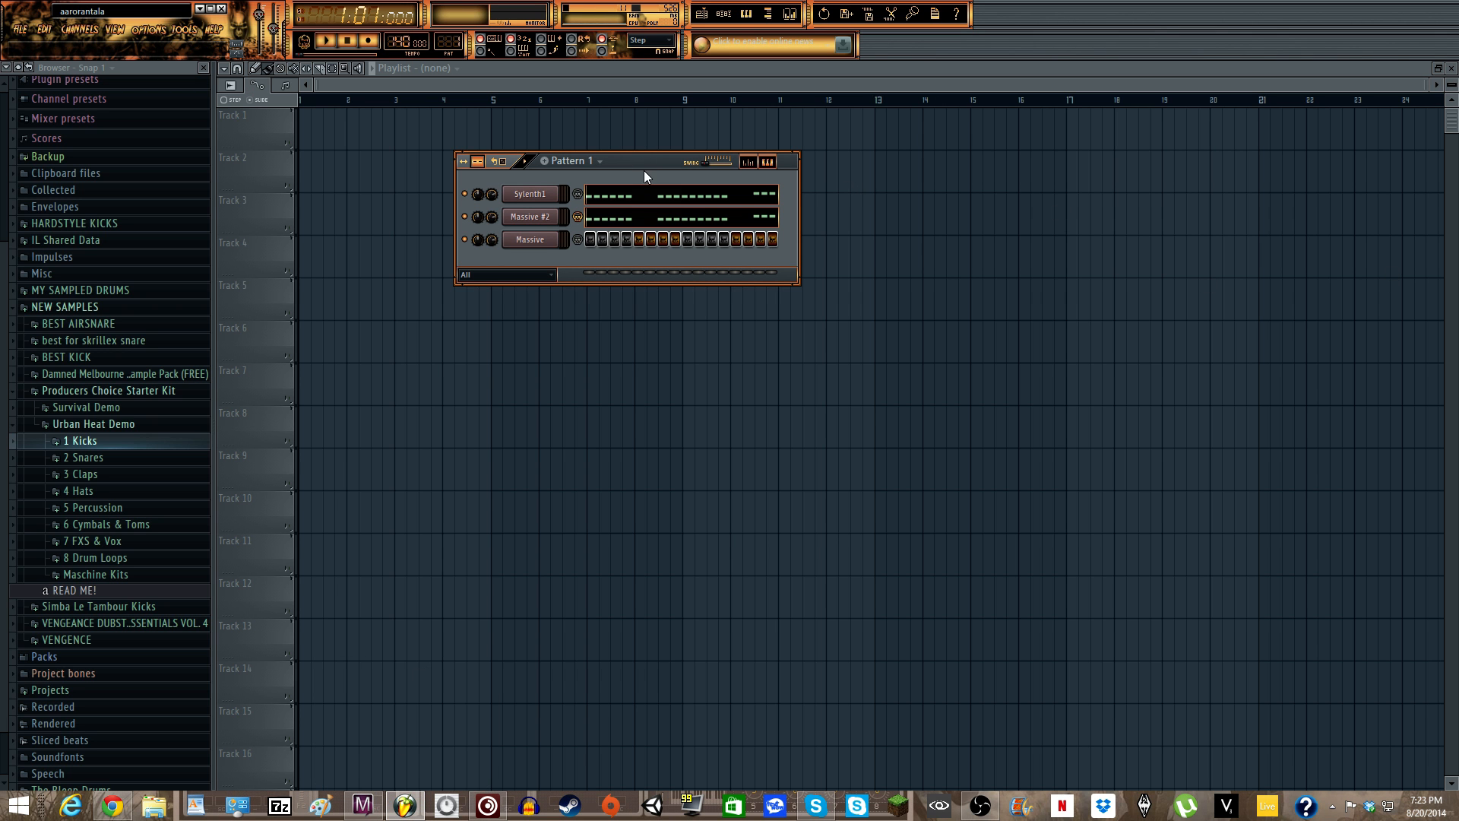
{"action": "mouse_move", "coordinate": [643, 171]}
{"action": "left_mouse_down"}
{"action": "mouse_move", "coordinate": [636, 143]}
{"action": "mouse_move", "coordinate": [634, 156]}
{"action": "left_mouse_up"}
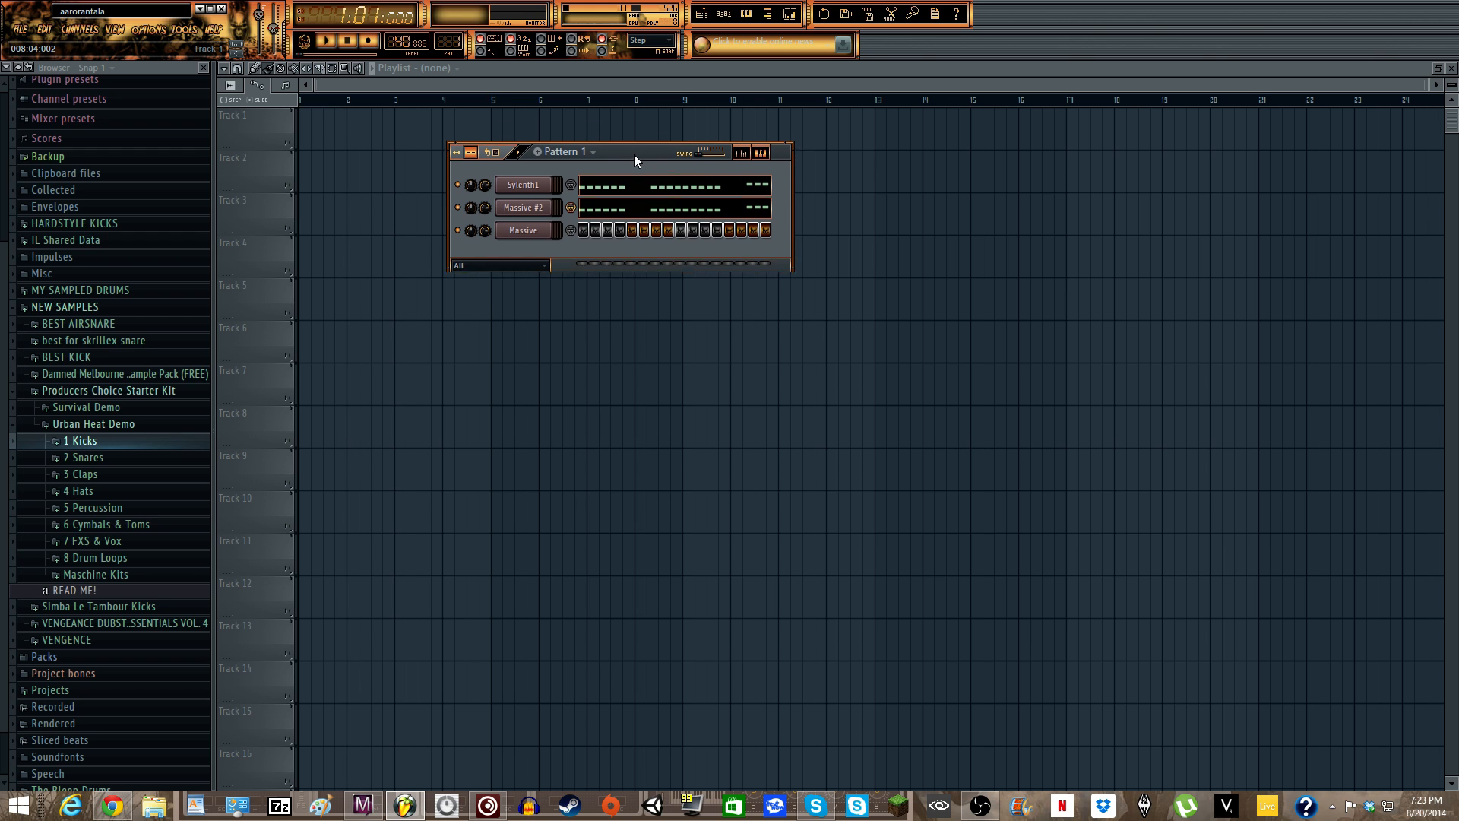
{"action": "left_click", "coordinate": [723, 15]}
{"action": "left_click", "coordinate": [790, 15]}
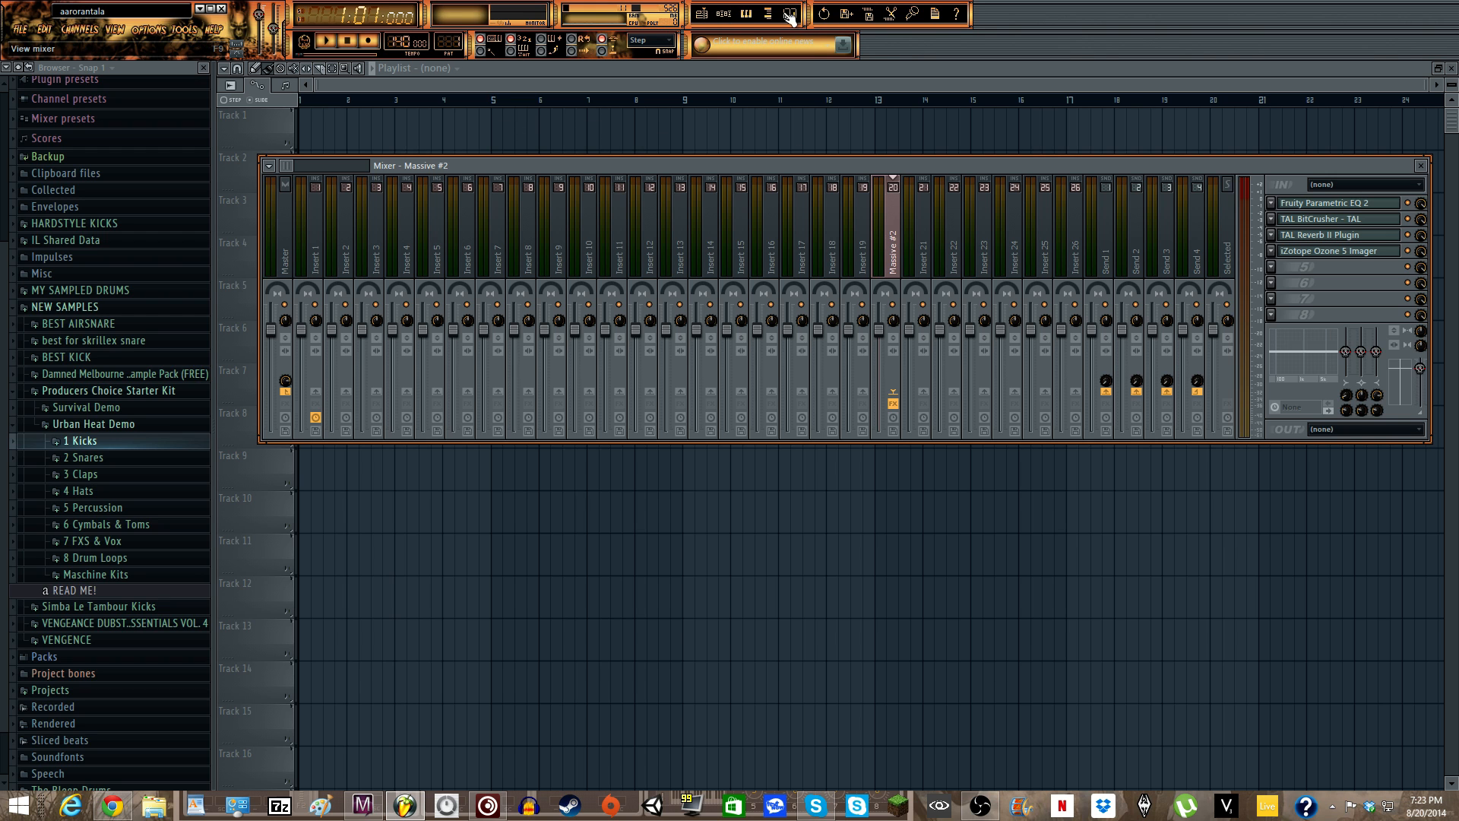
- Examine the Fruity Parametric EQ 2 and TAL BitCrusher settings on the Massive #2 mixer track, closing each window
{"action": "left_click", "coordinate": [1324, 208]}
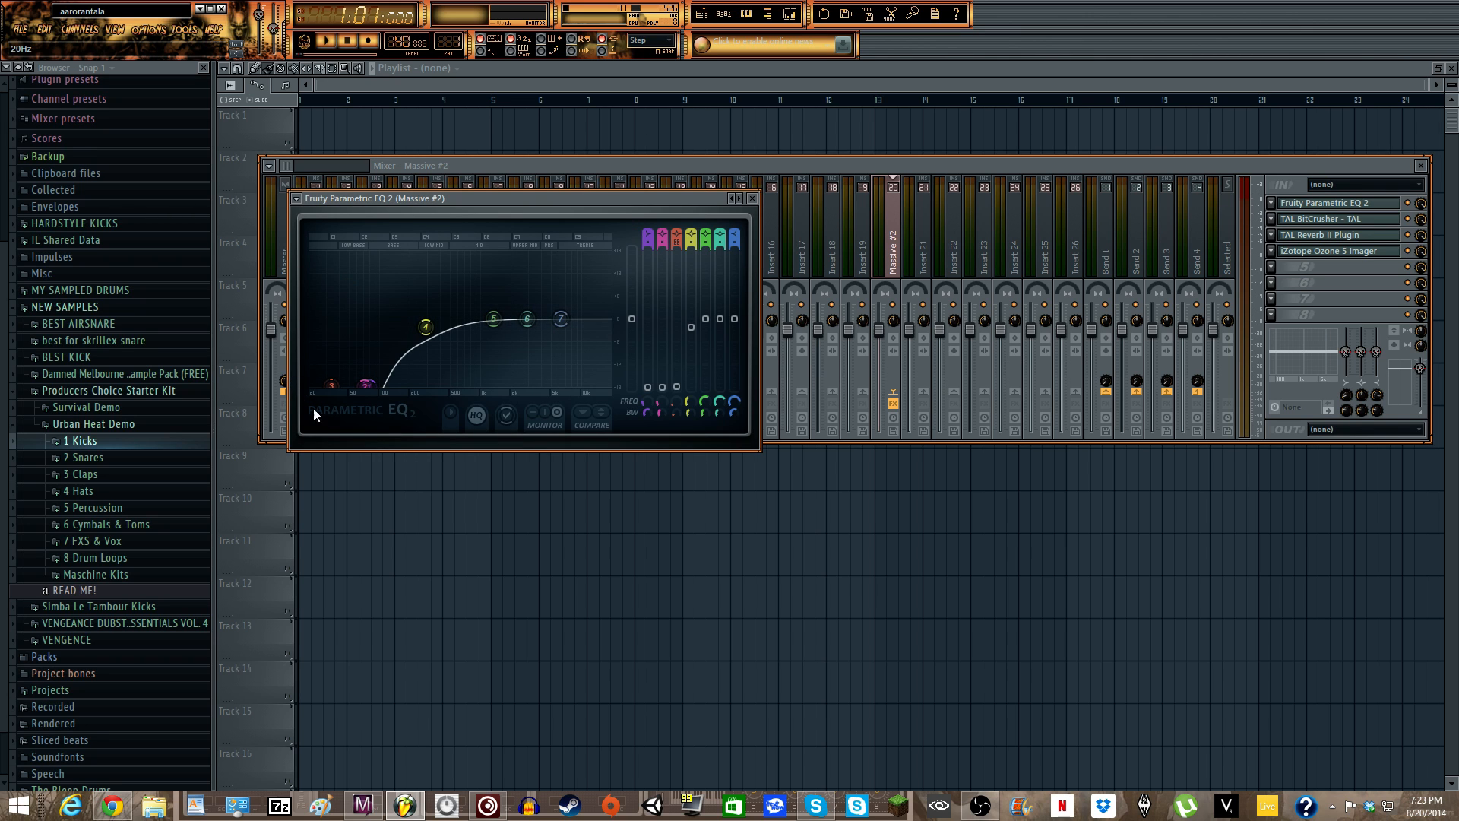
{"action": "left_click", "coordinate": [752, 199]}
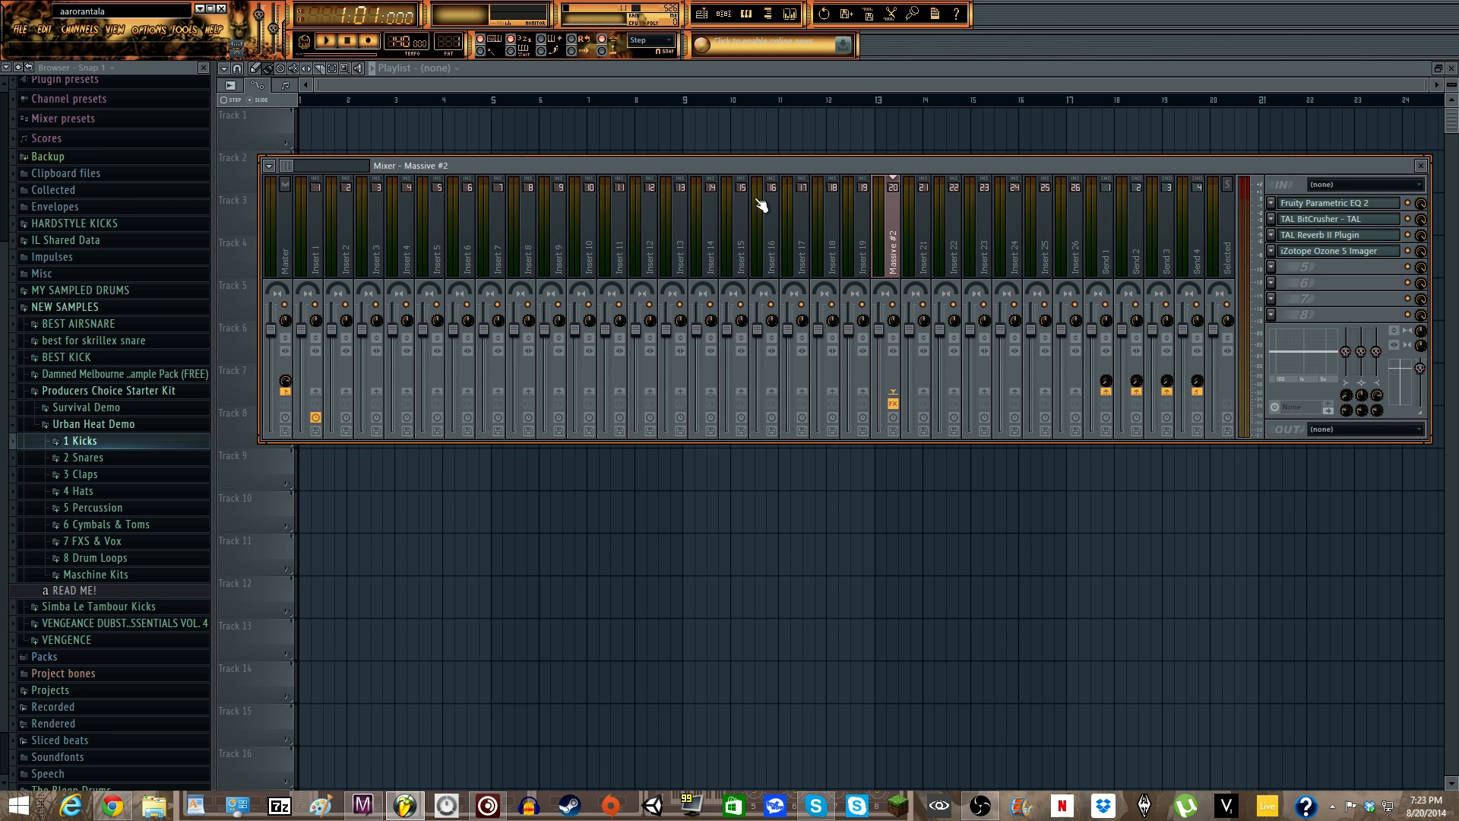
{"action": "left_click", "coordinate": [1339, 222]}
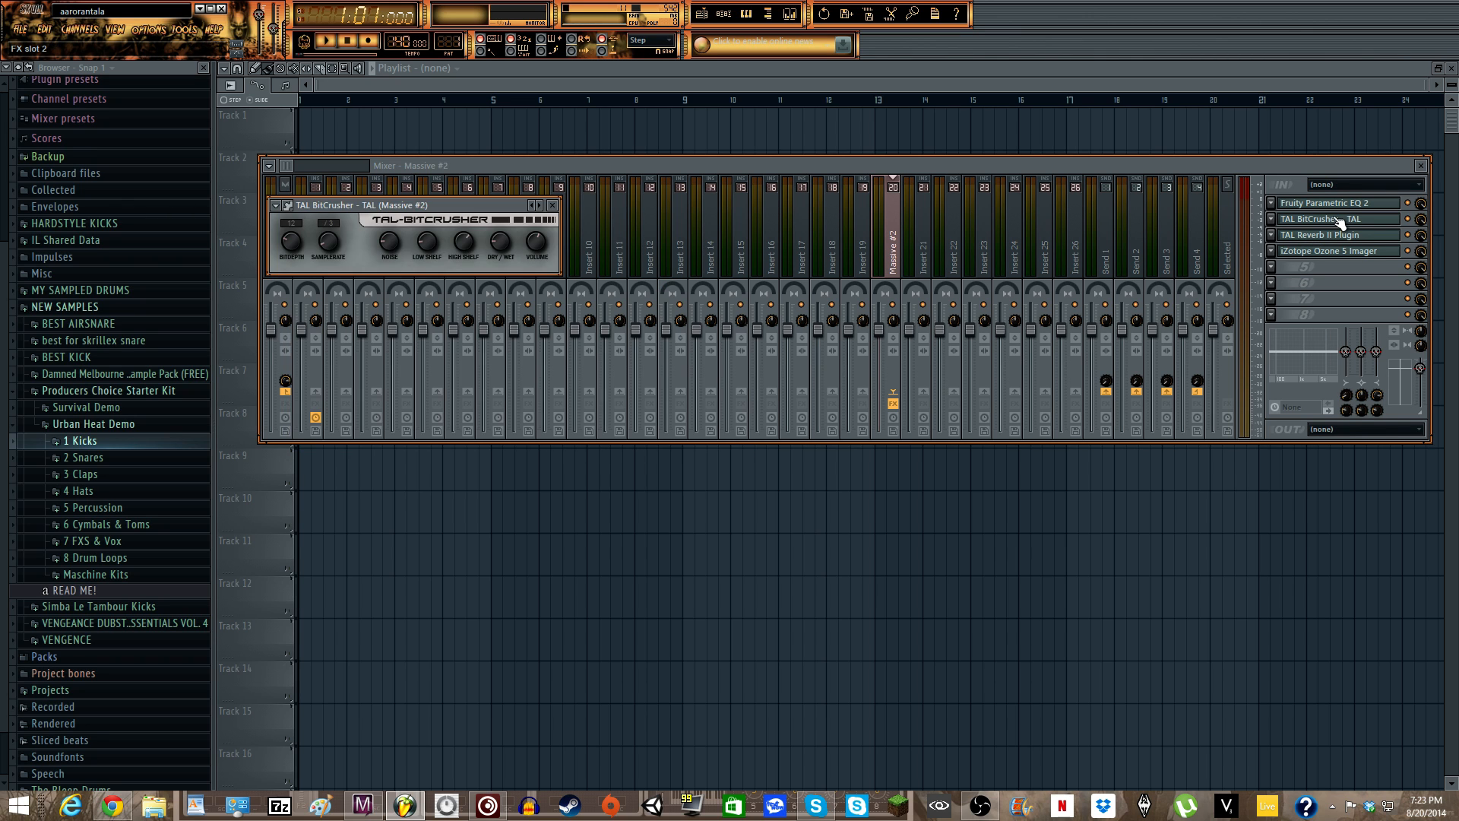
{"action": "left_click", "coordinate": [568, 200]}
- Examine the TAL Reverb II settings on the Massive #2 mixer track and close the plugin window
{"action": "left_click", "coordinate": [1383, 237]}
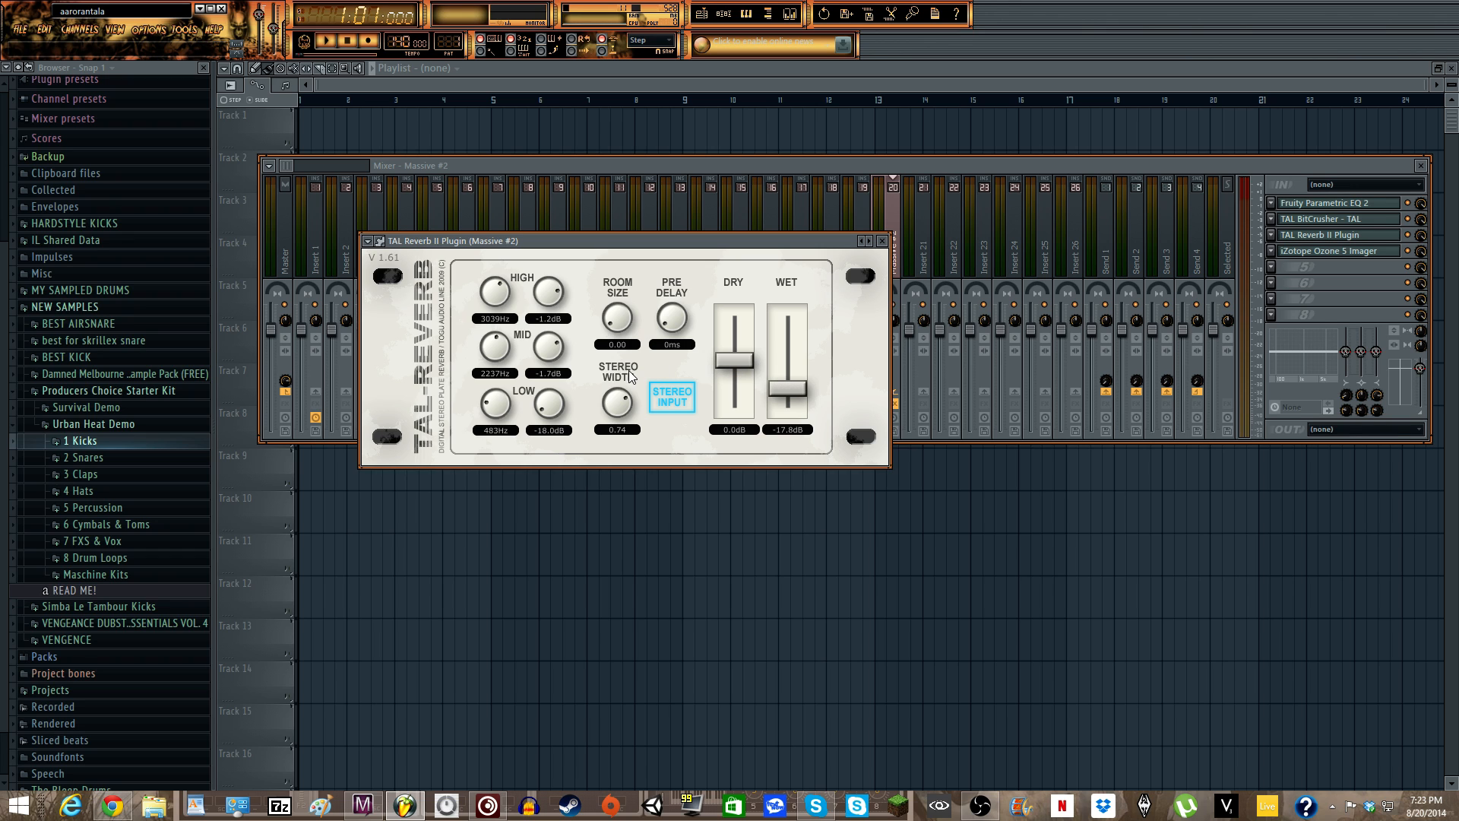
{"action": "left_click", "coordinate": [883, 242]}
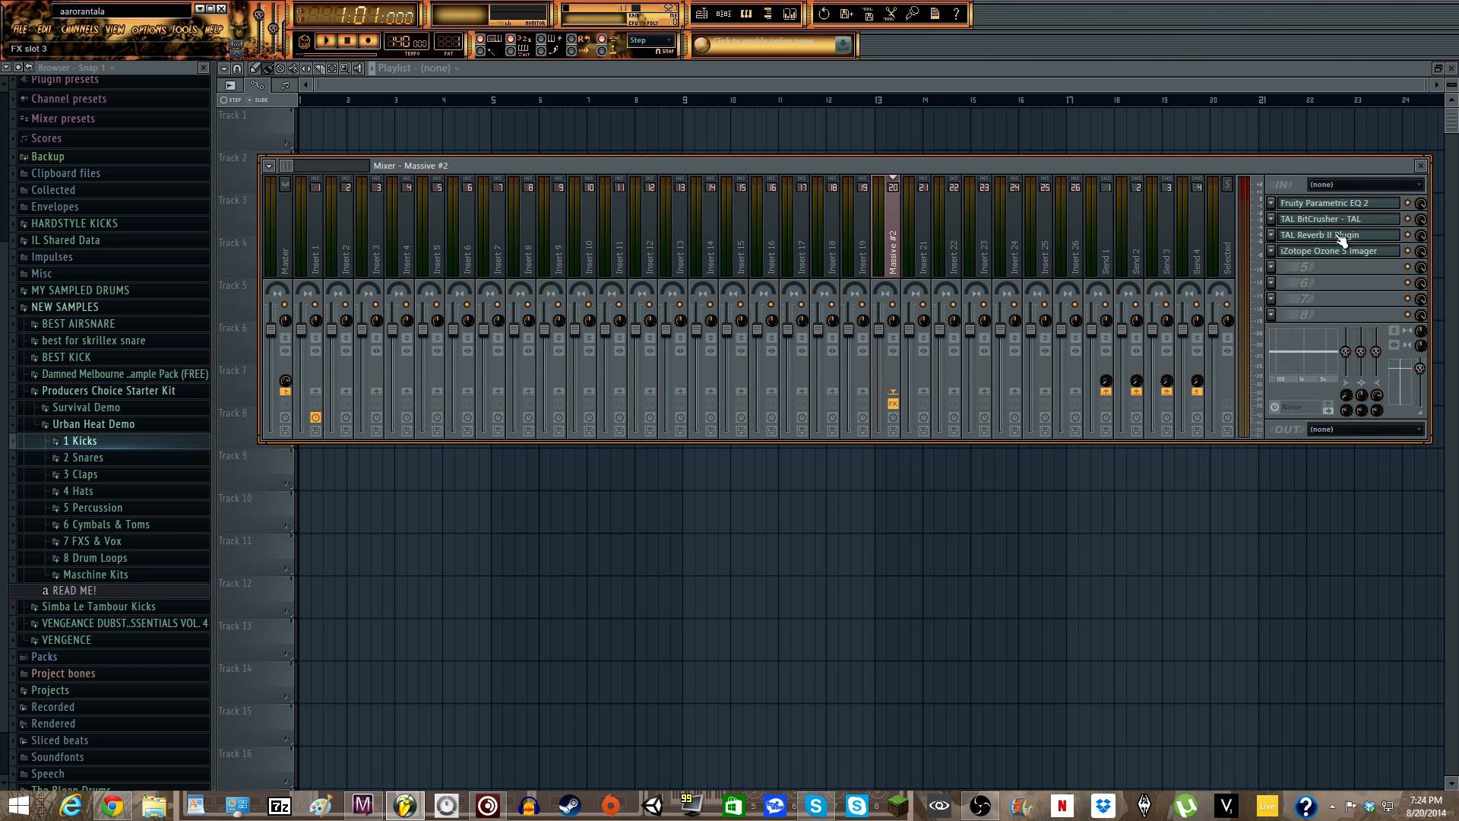
{"action": "left_click", "coordinate": [1336, 235]}
{"action": "left_click", "coordinate": [882, 240]}
- Open the iZotope Ozone 5 Imager on the Massive #2 mixer track and move its window up to view all band widths
{"action": "left_click", "coordinate": [1392, 253]}
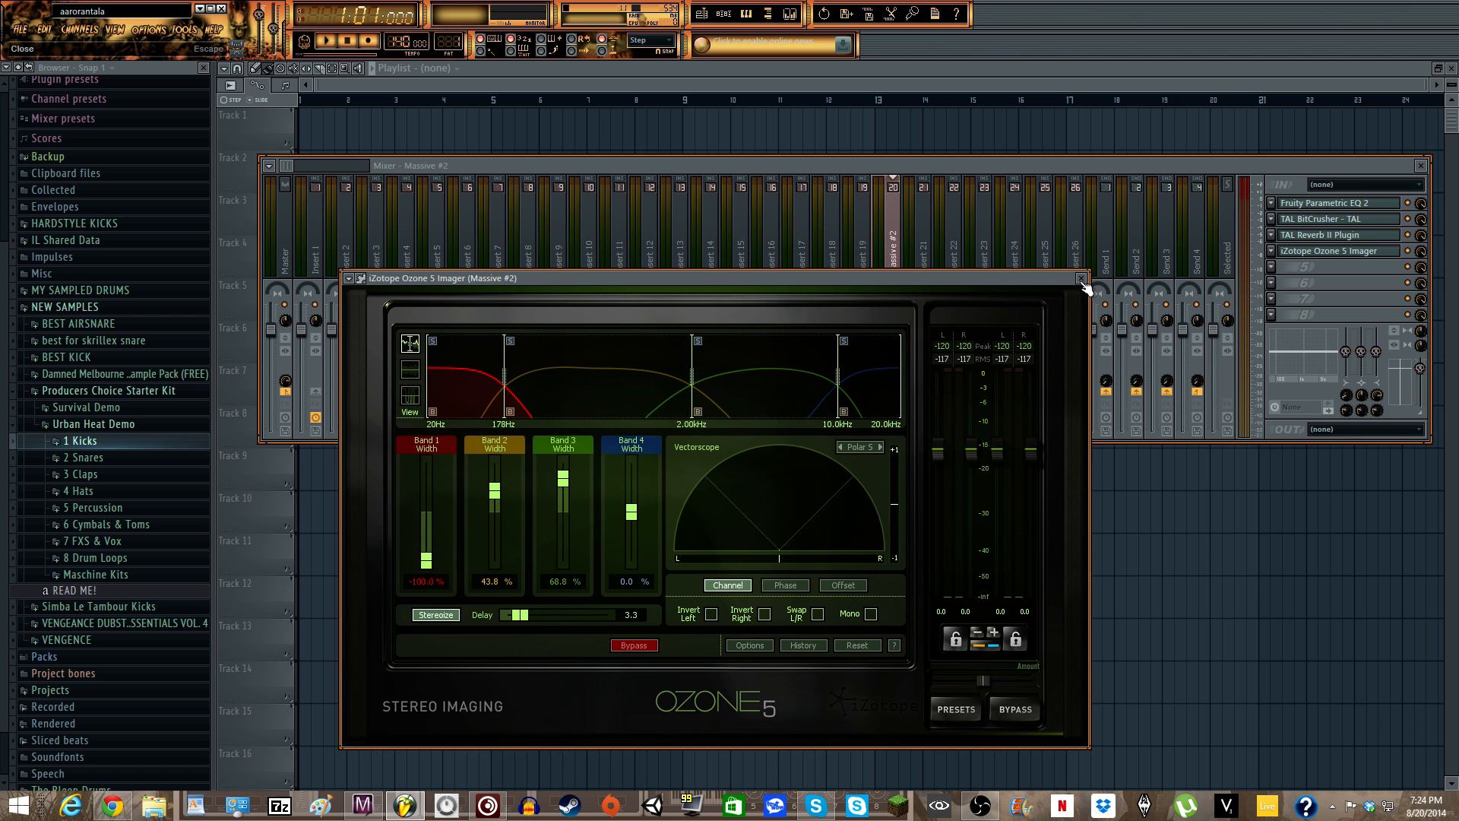
{"action": "left_click_drag", "start_coordinate": [1049, 281], "coordinate": [1054, 254]}
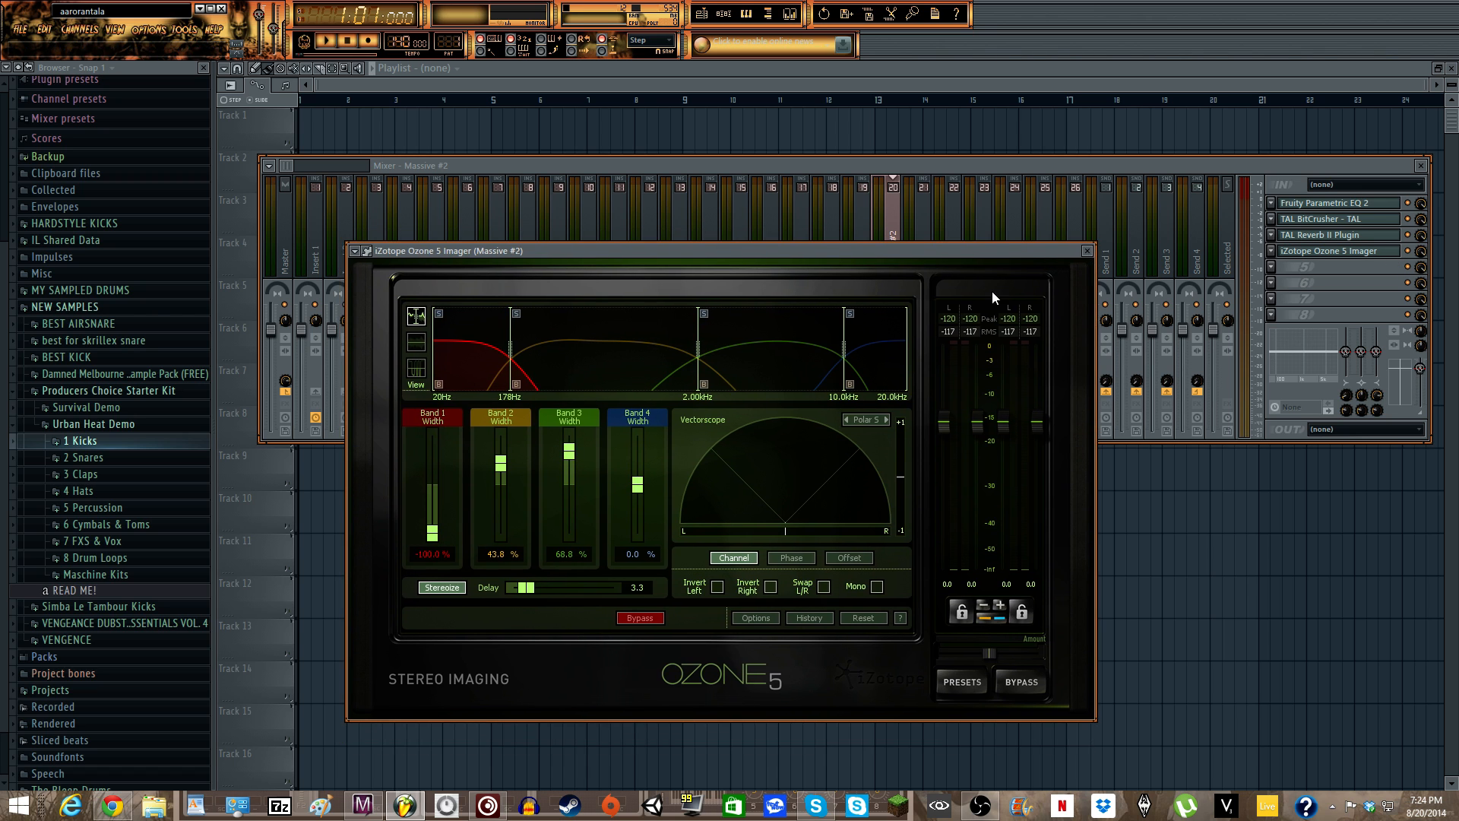
{"action": "left_click_drag", "start_coordinate": [944, 249], "coordinate": [955, 230]}
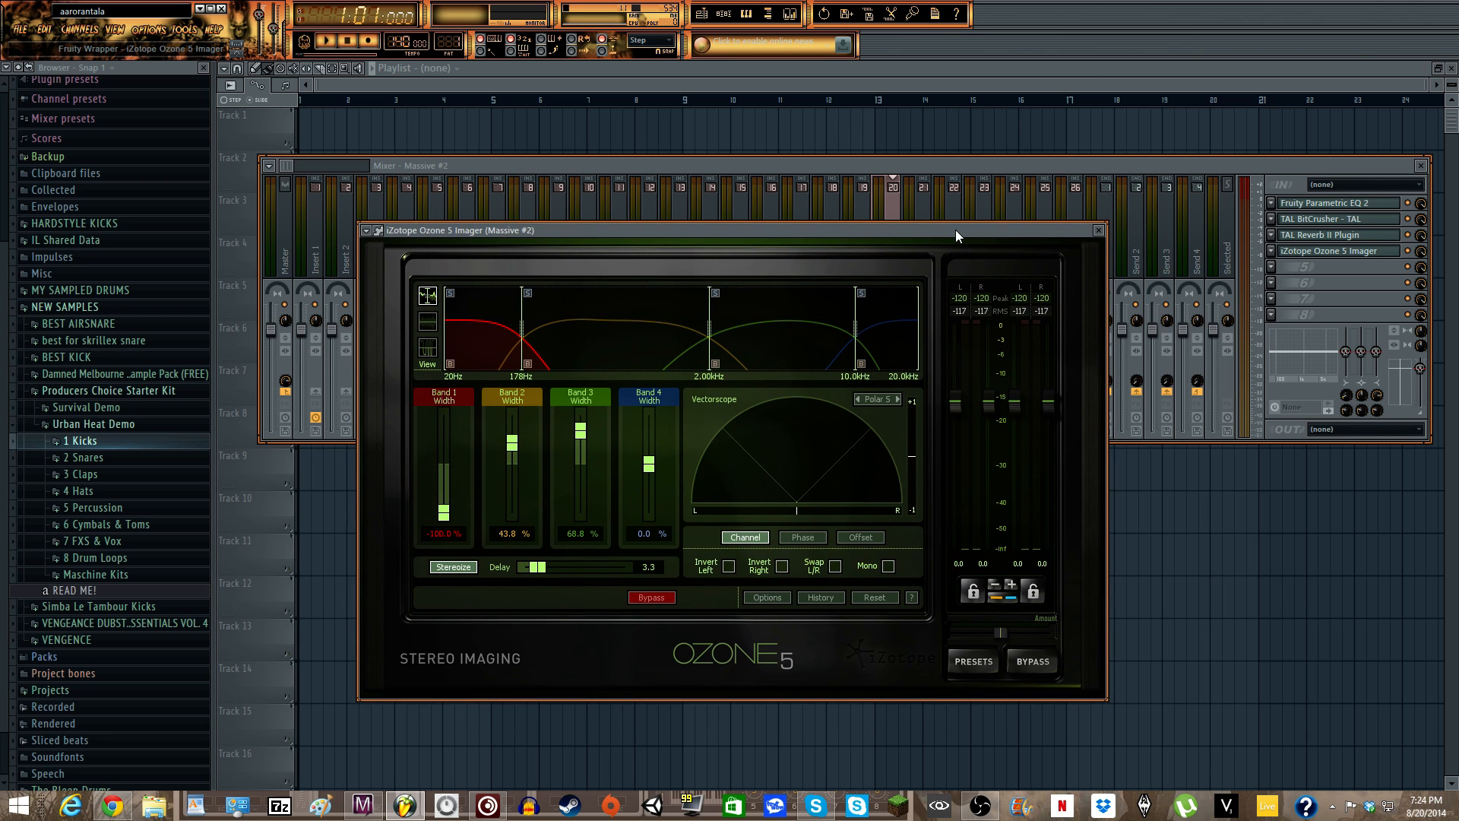
{"action": "left_click_drag", "start_coordinate": [679, 231], "coordinate": [686, 210]}
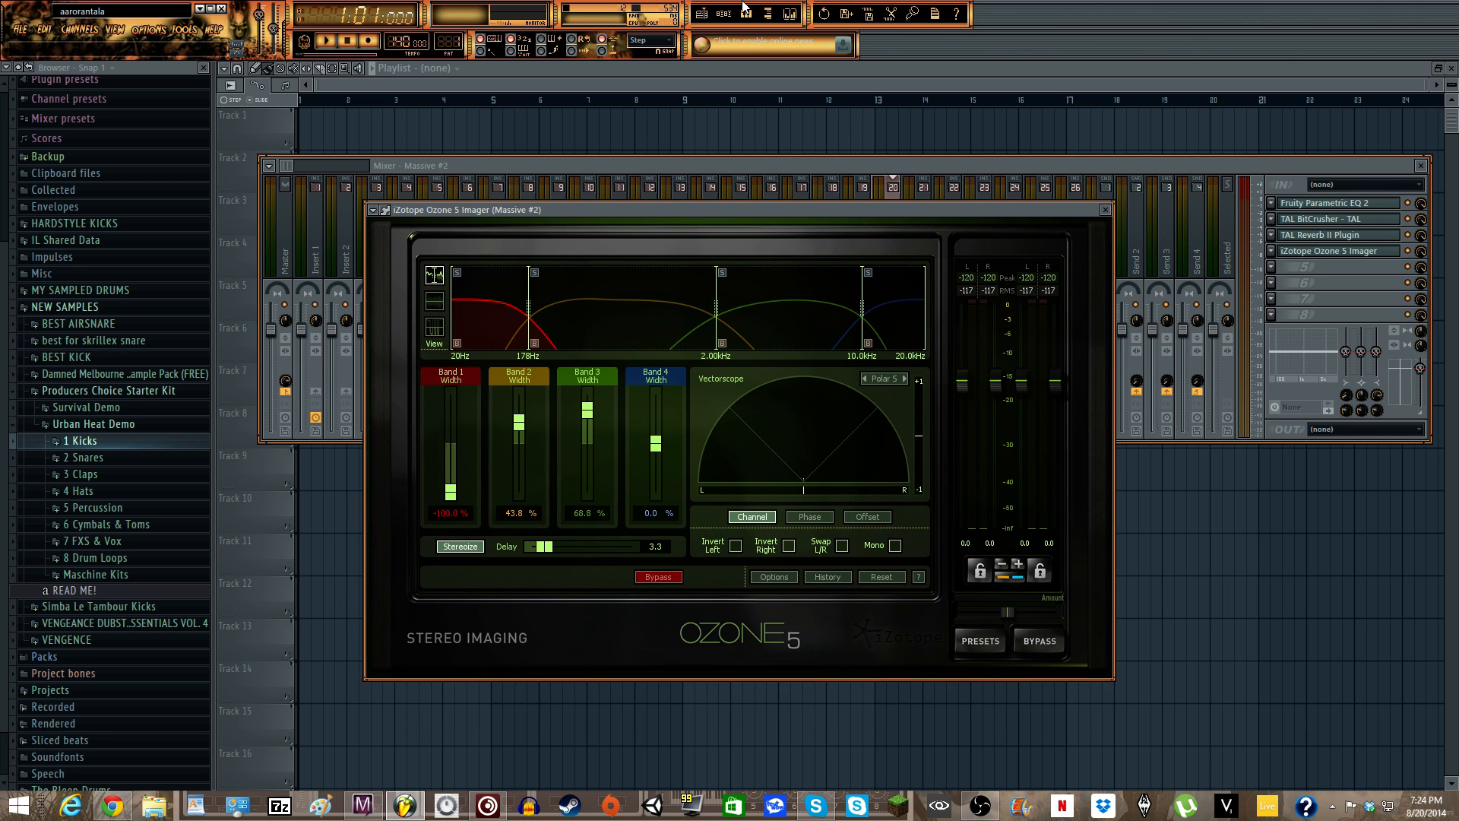
- Bring up the channel rack and play Pattern 1 briefly to hear the bass with all channels active
{"action": "left_click", "coordinate": [730, 16]}
{"action": "right_click", "coordinate": [524, 193]}
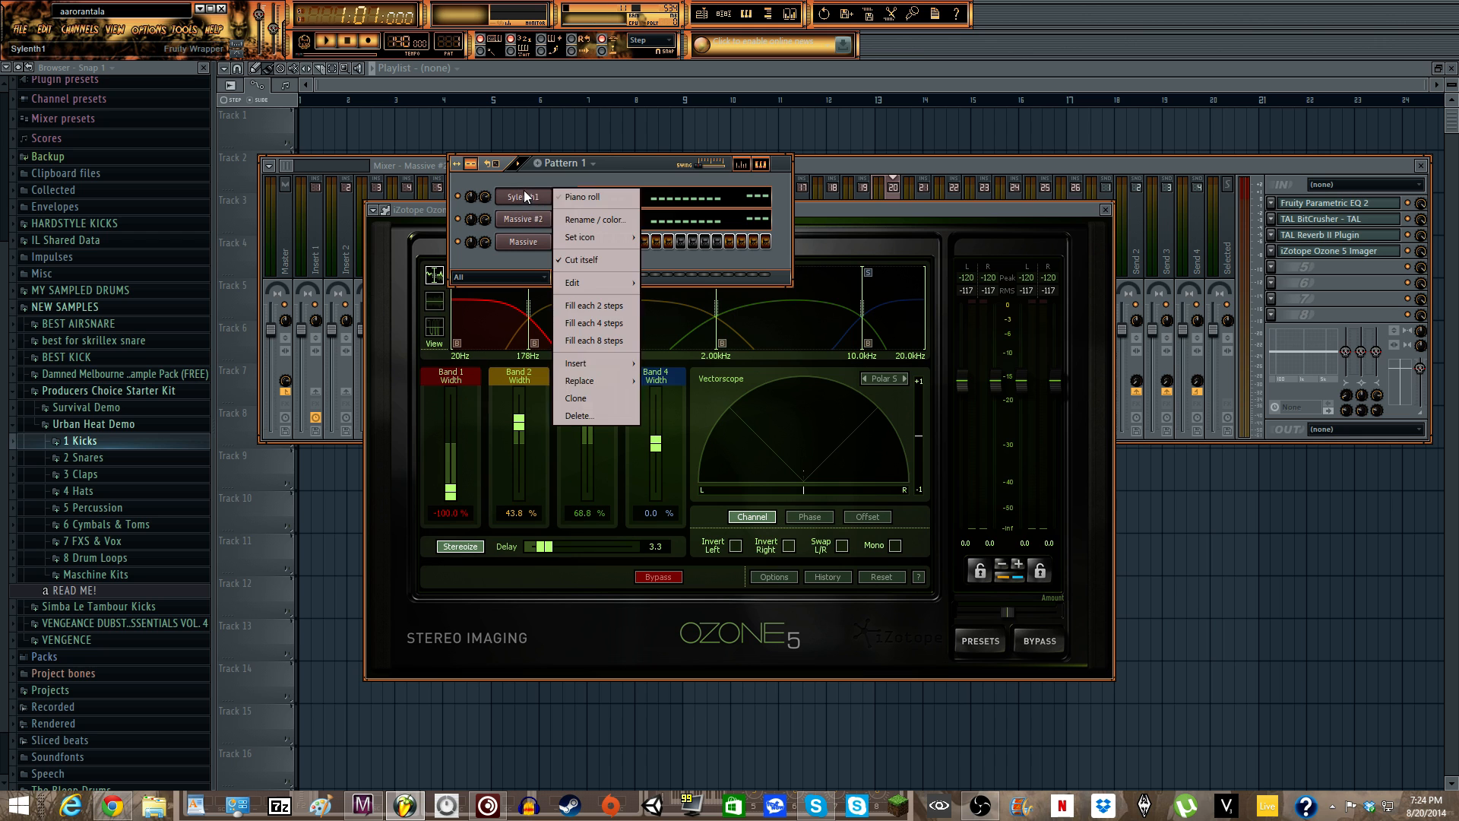
{"action": "left_click", "coordinate": [532, 172]}
{"action": "key", "text": "space"}
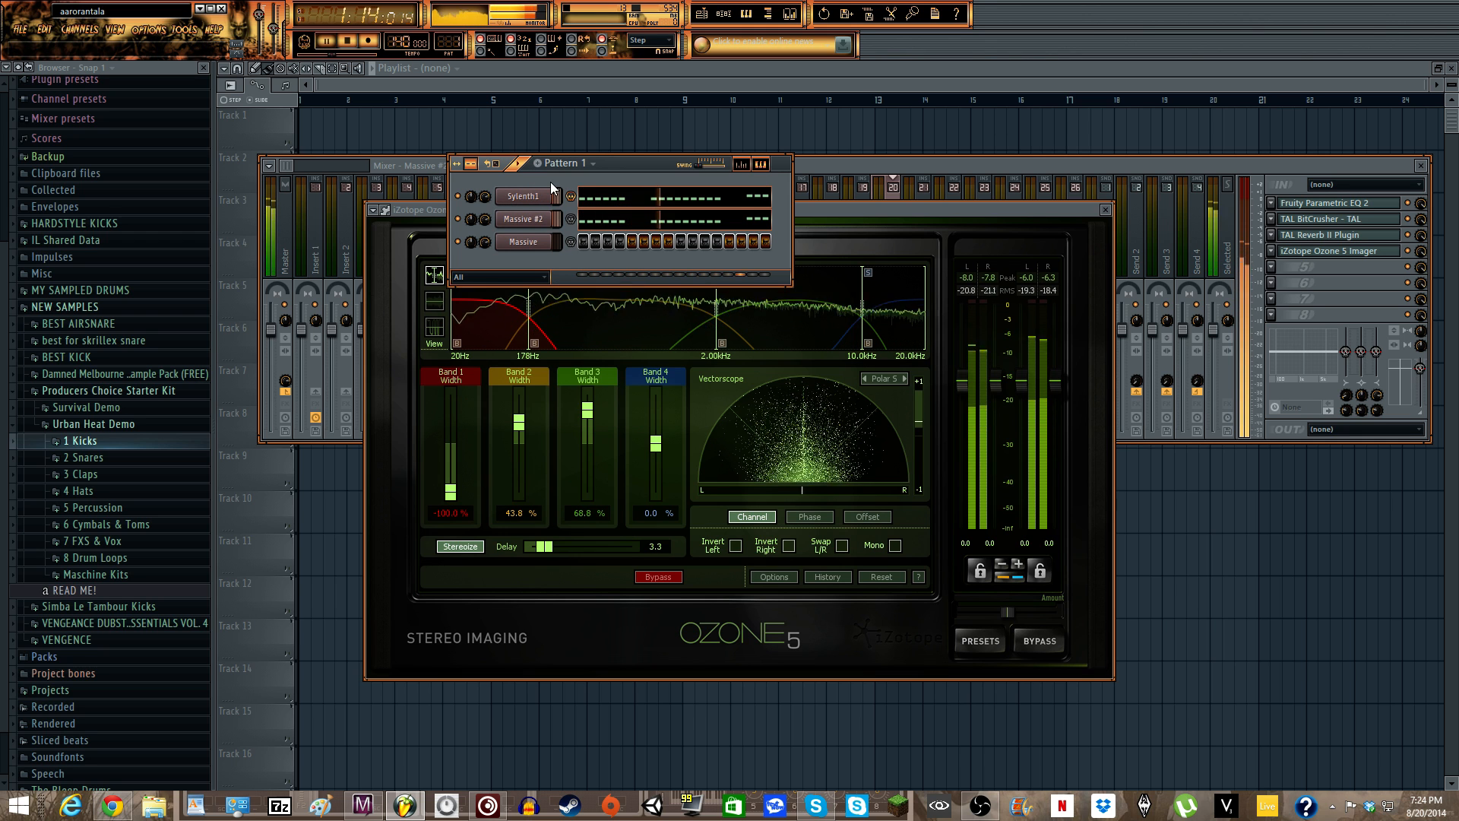
{"action": "key", "text": "space"}
- Open the Massive #2 synth, show its FX2 Dimension Expander settings and close the plugin window
{"action": "left_click", "coordinate": [550, 219]}
{"action": "left_click", "coordinate": [936, 275]}
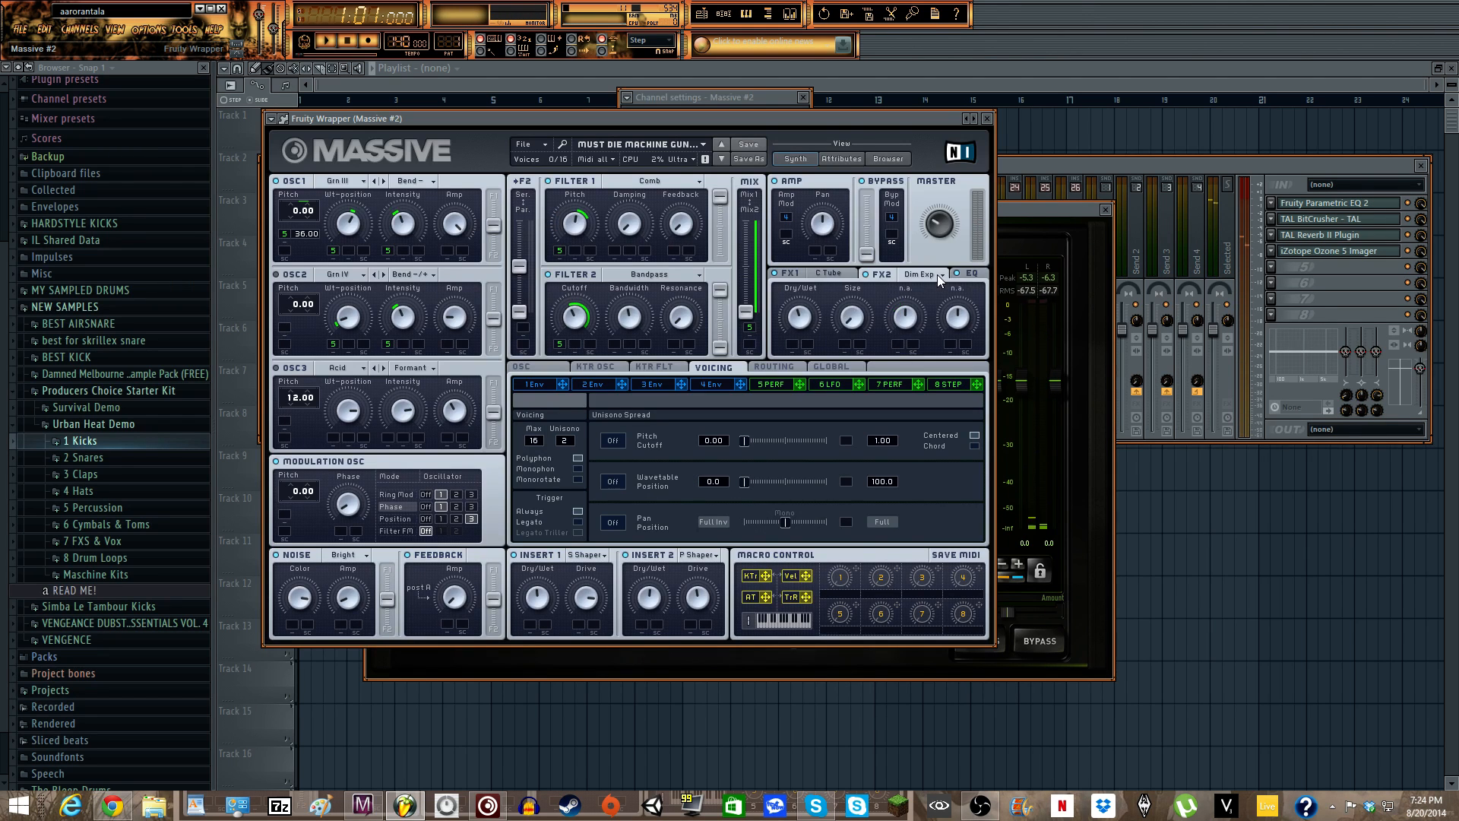
{"action": "left_click", "coordinate": [987, 119]}
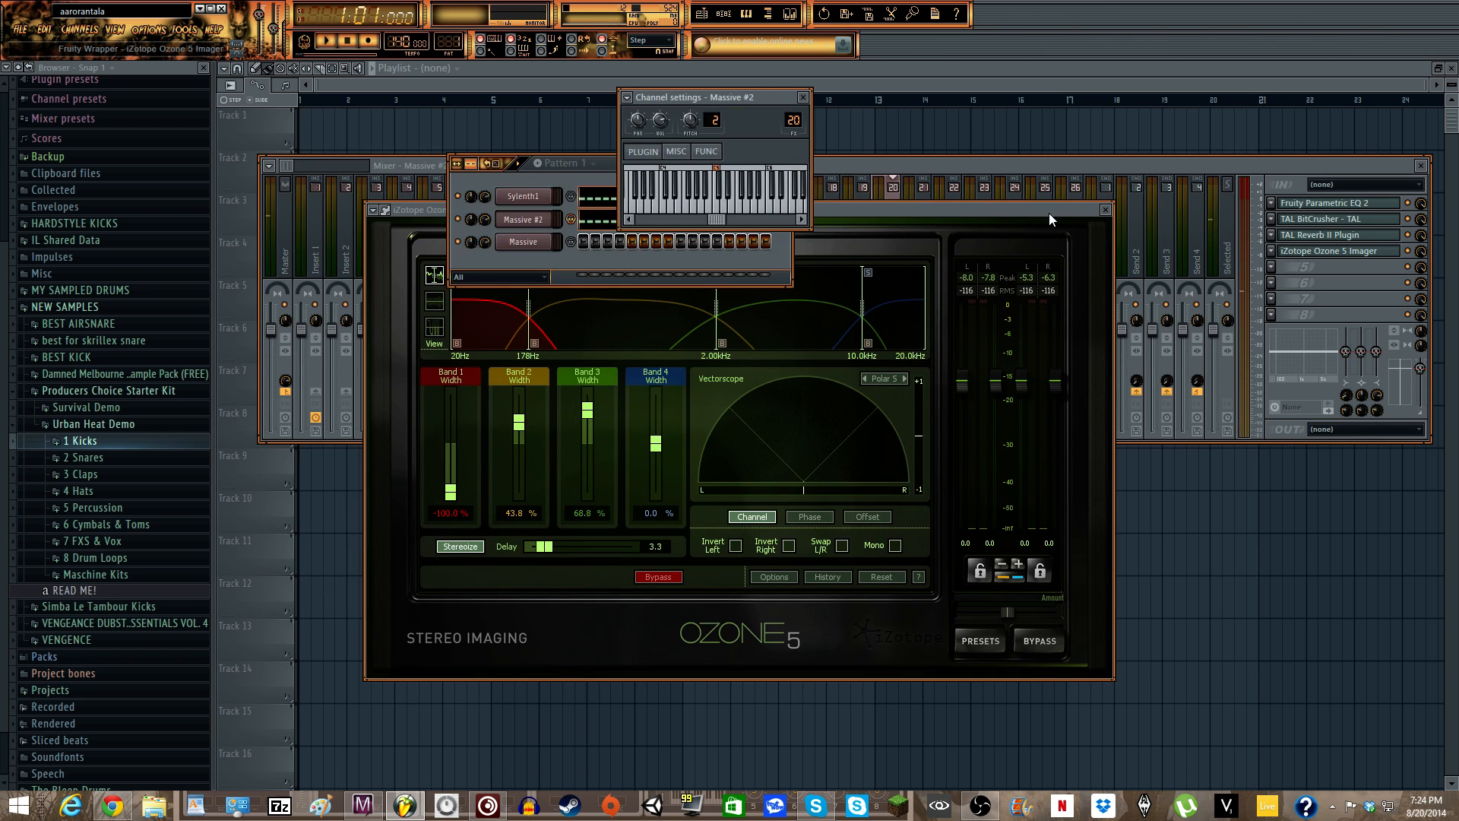
- Close the iZotope Ozone 5 Imager and the Massive #2 channel settings windows
{"action": "left_click", "coordinate": [1049, 213]}
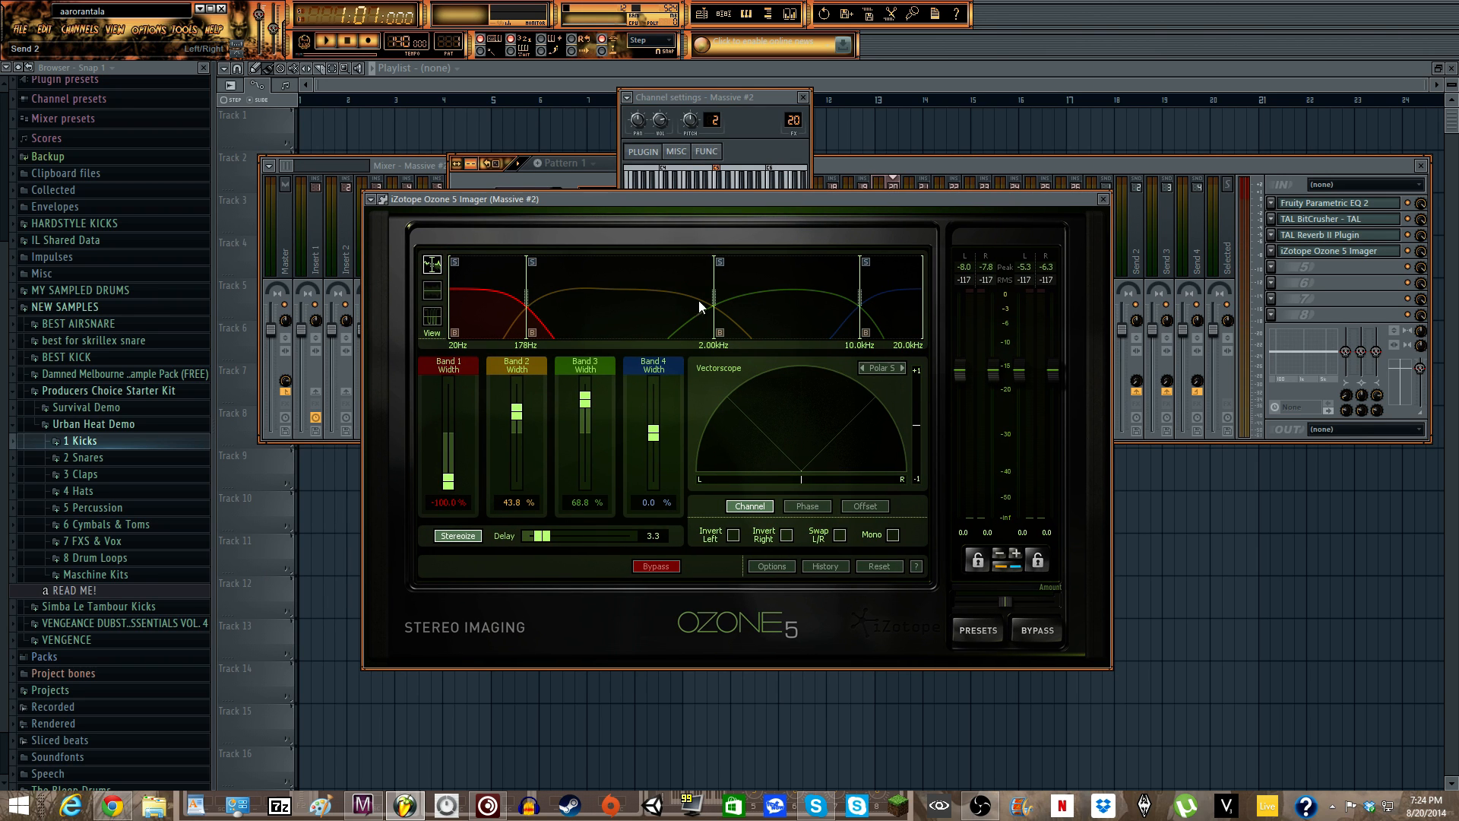
{"action": "left_click", "coordinate": [1101, 199]}
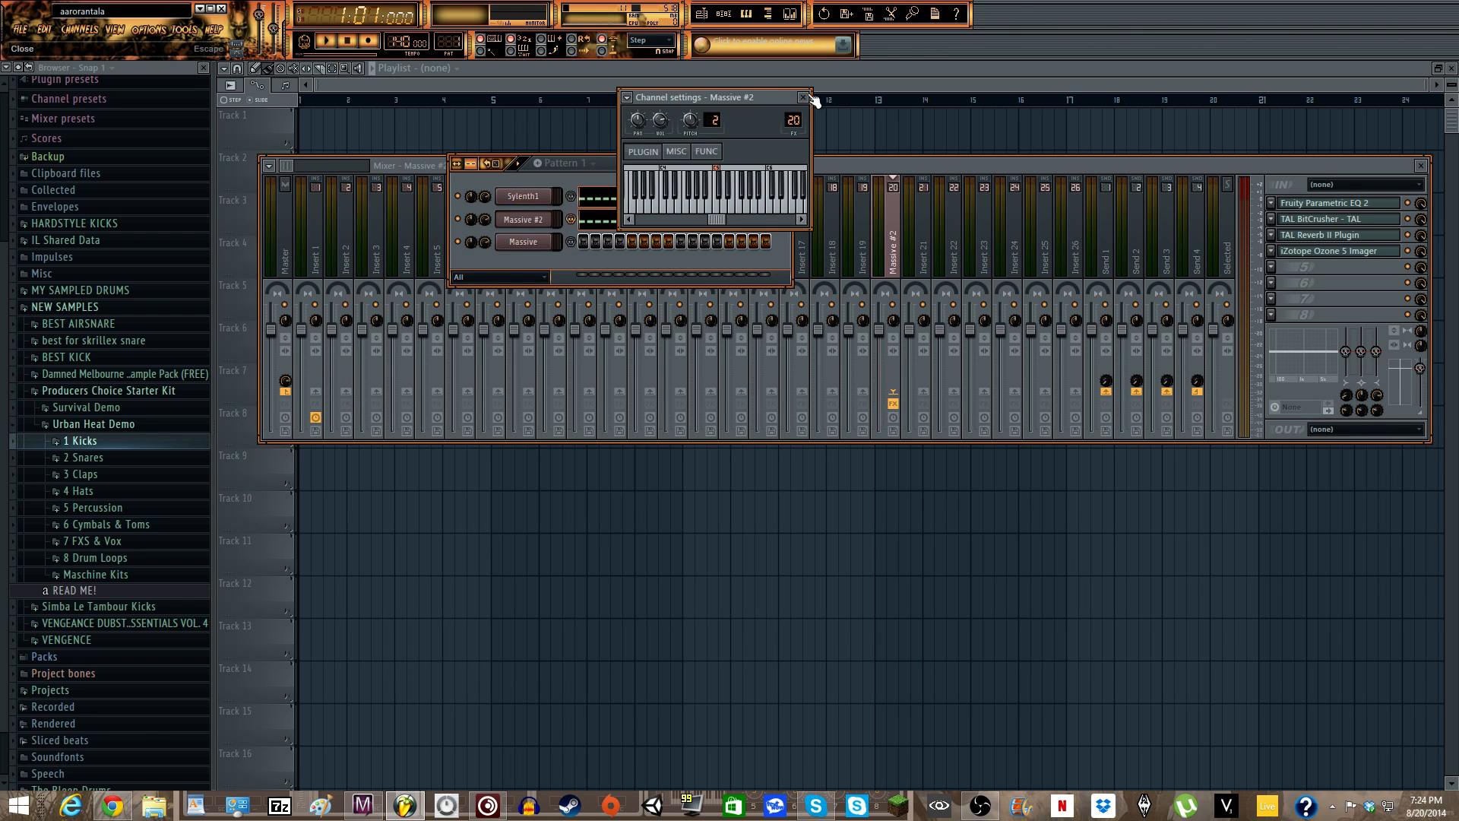
{"action": "left_click", "coordinate": [802, 97]}
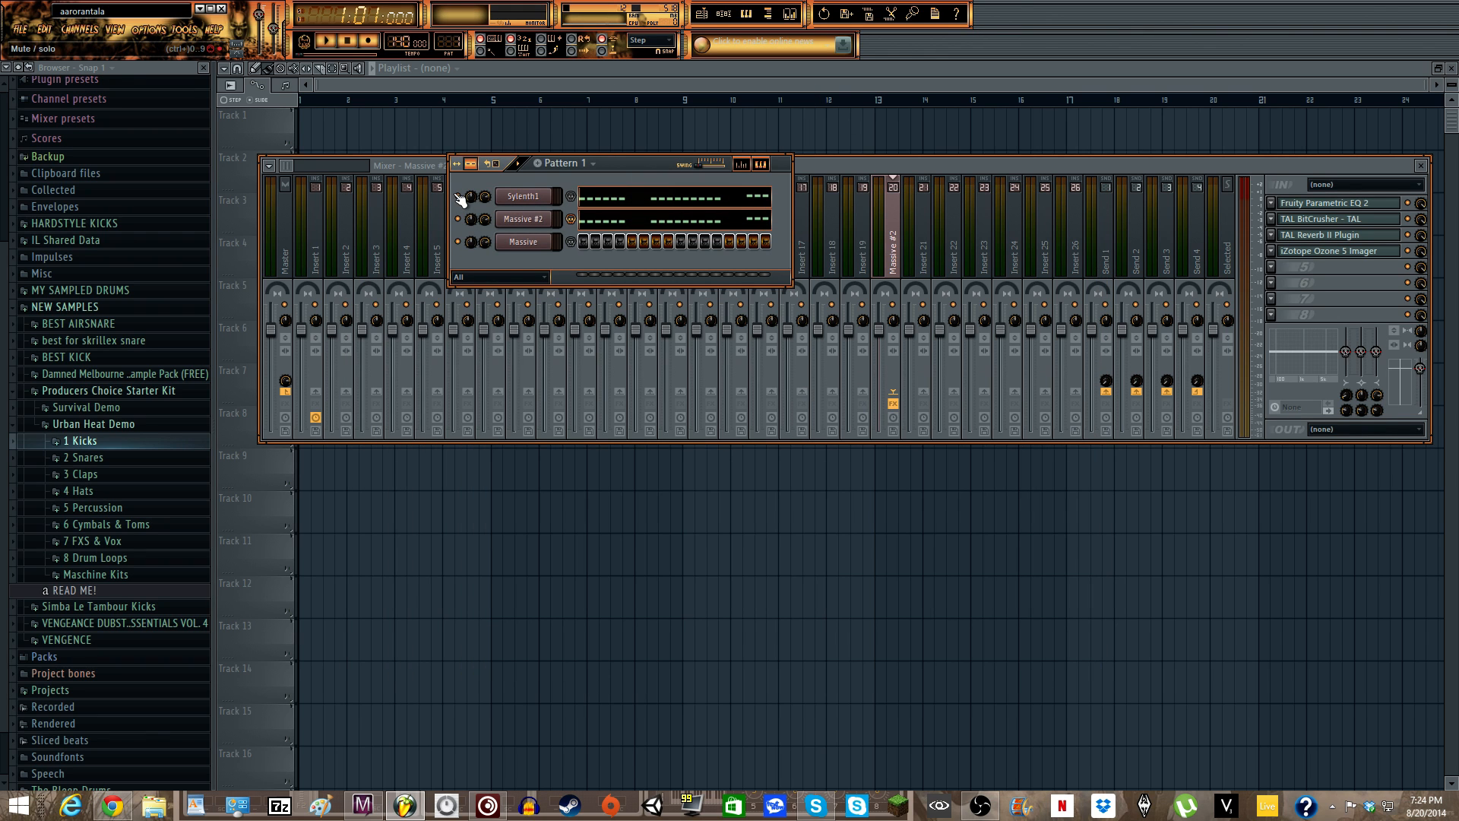
- Mute the Sylenth1 channel and play Pattern 1 to hear the Massive #2 bass without it
{"action": "left_click_drag", "start_coordinate": [641, 168], "coordinate": [624, 172]}
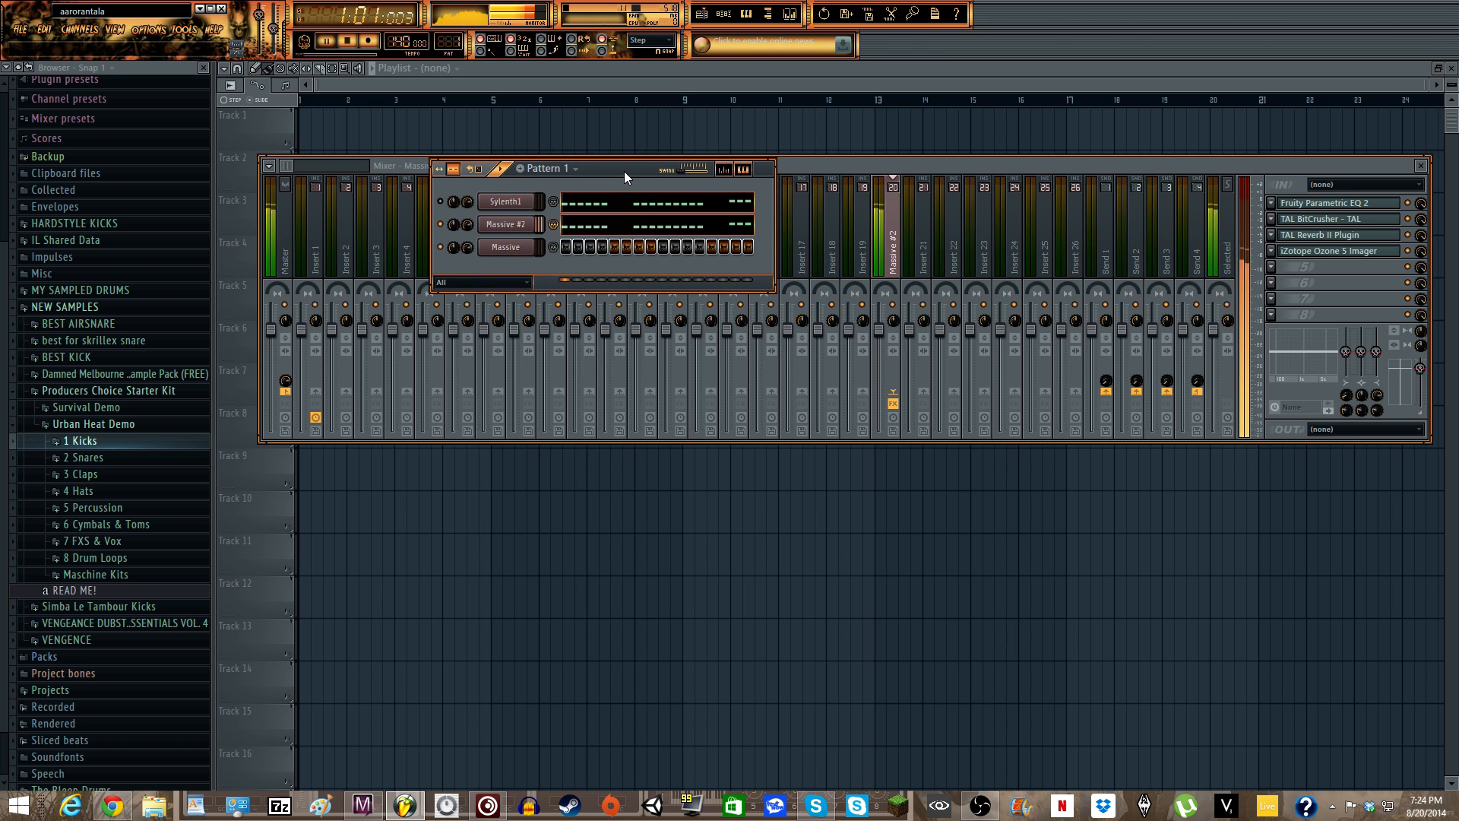
{"action": "key", "text": "space"}
{"action": "key", "text": "space"}
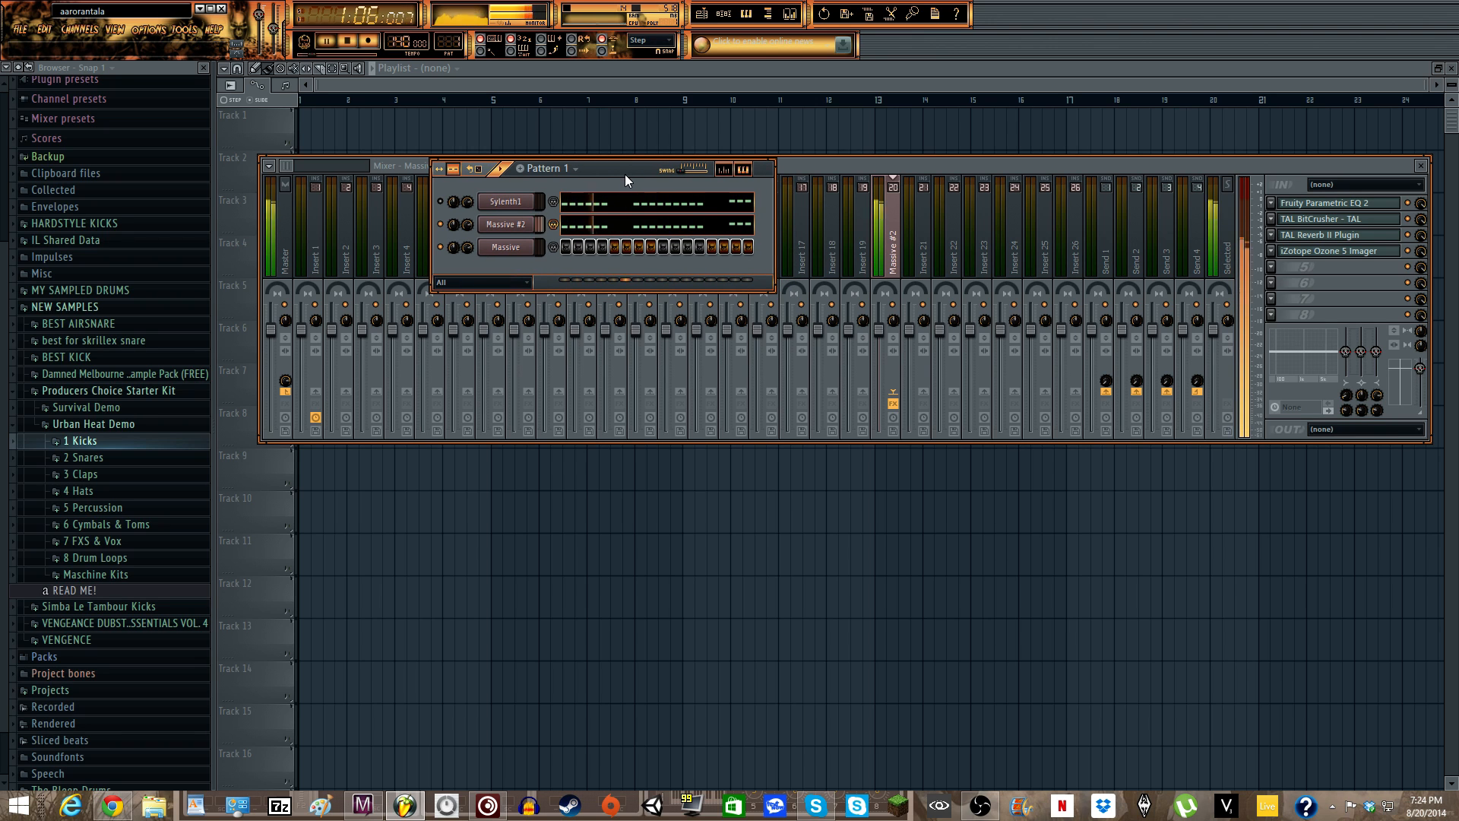
- Mute Massive #2, unmute Sylenth1 and play Pattern 1 to hear the Sylenth1 layer without Massive #2
{"action": "left_click", "coordinate": [442, 224]}
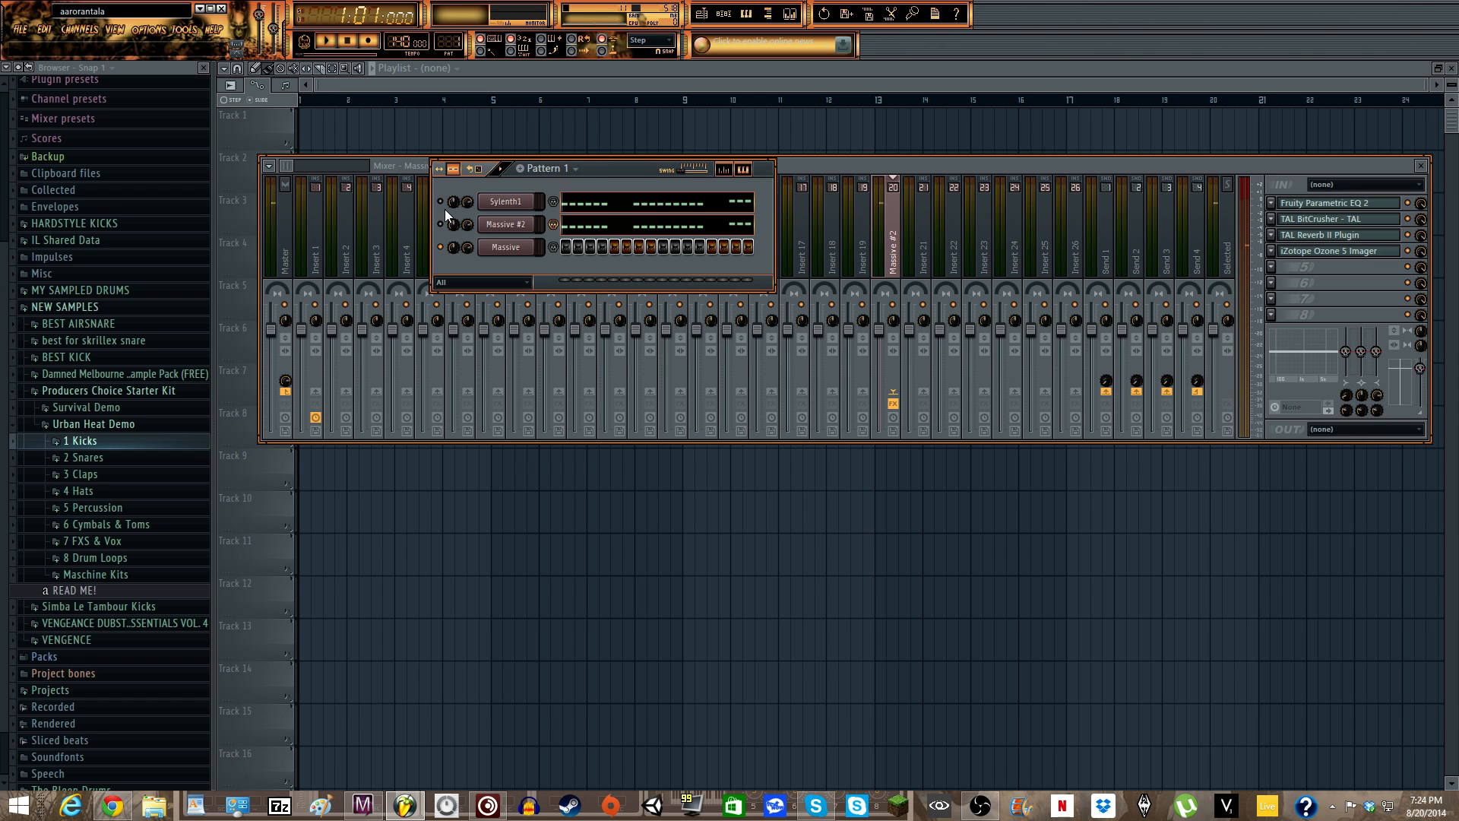
{"action": "left_click", "coordinate": [442, 202]}
{"action": "key", "text": "space"}
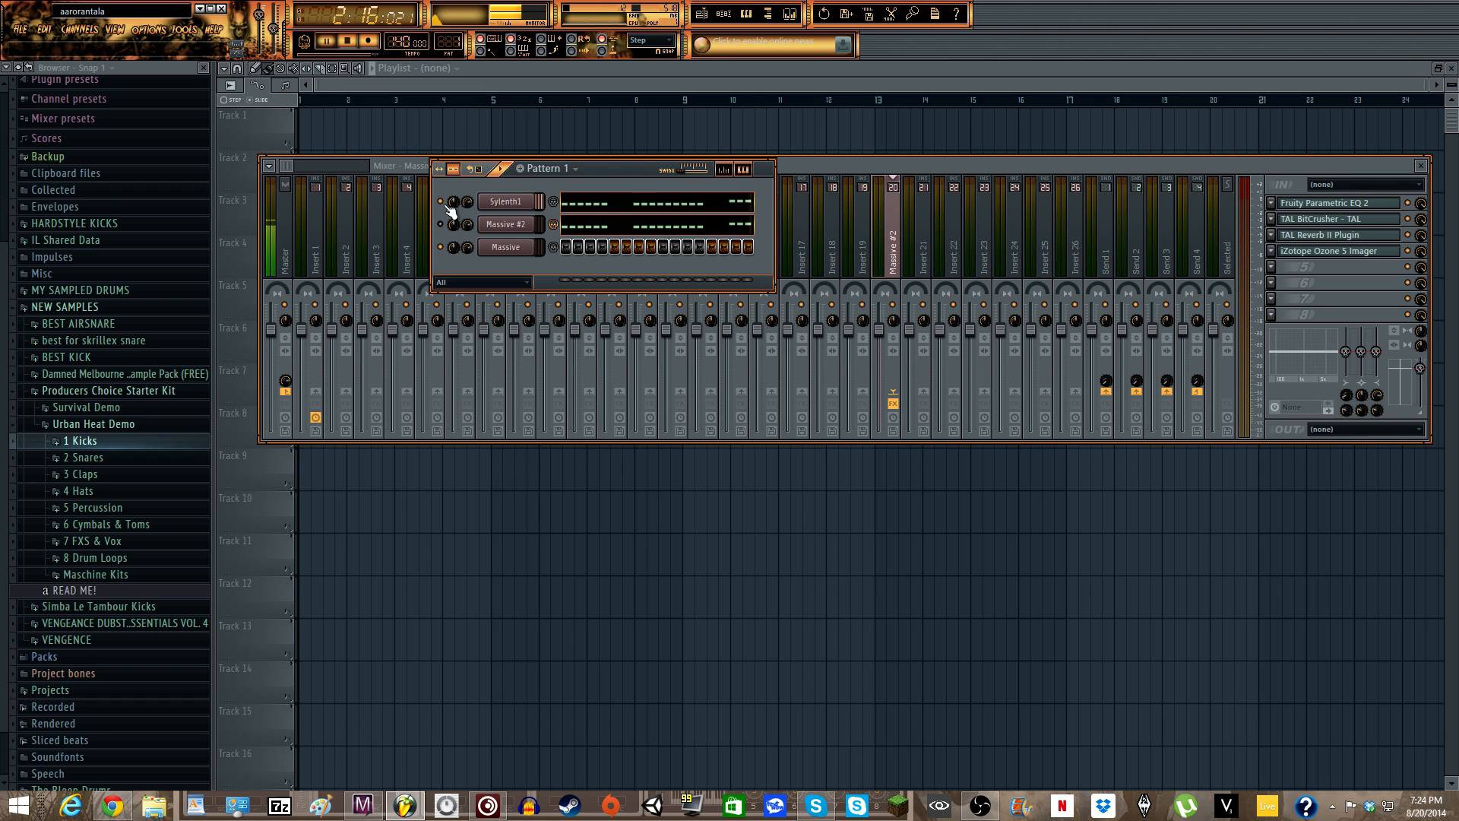
{"action": "key", "text": "space"}
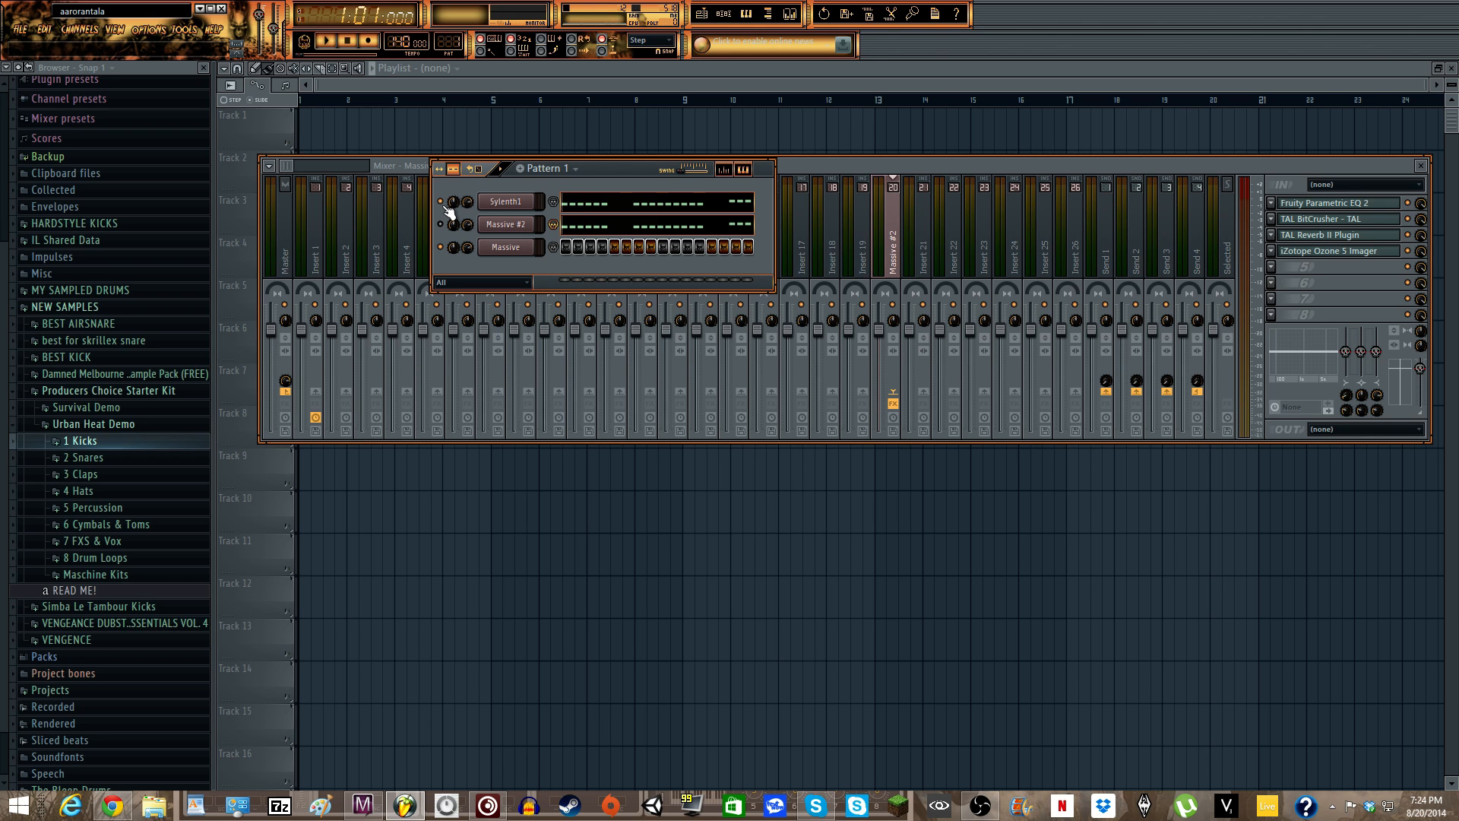
{"action": "left_click", "coordinate": [891, 165]}
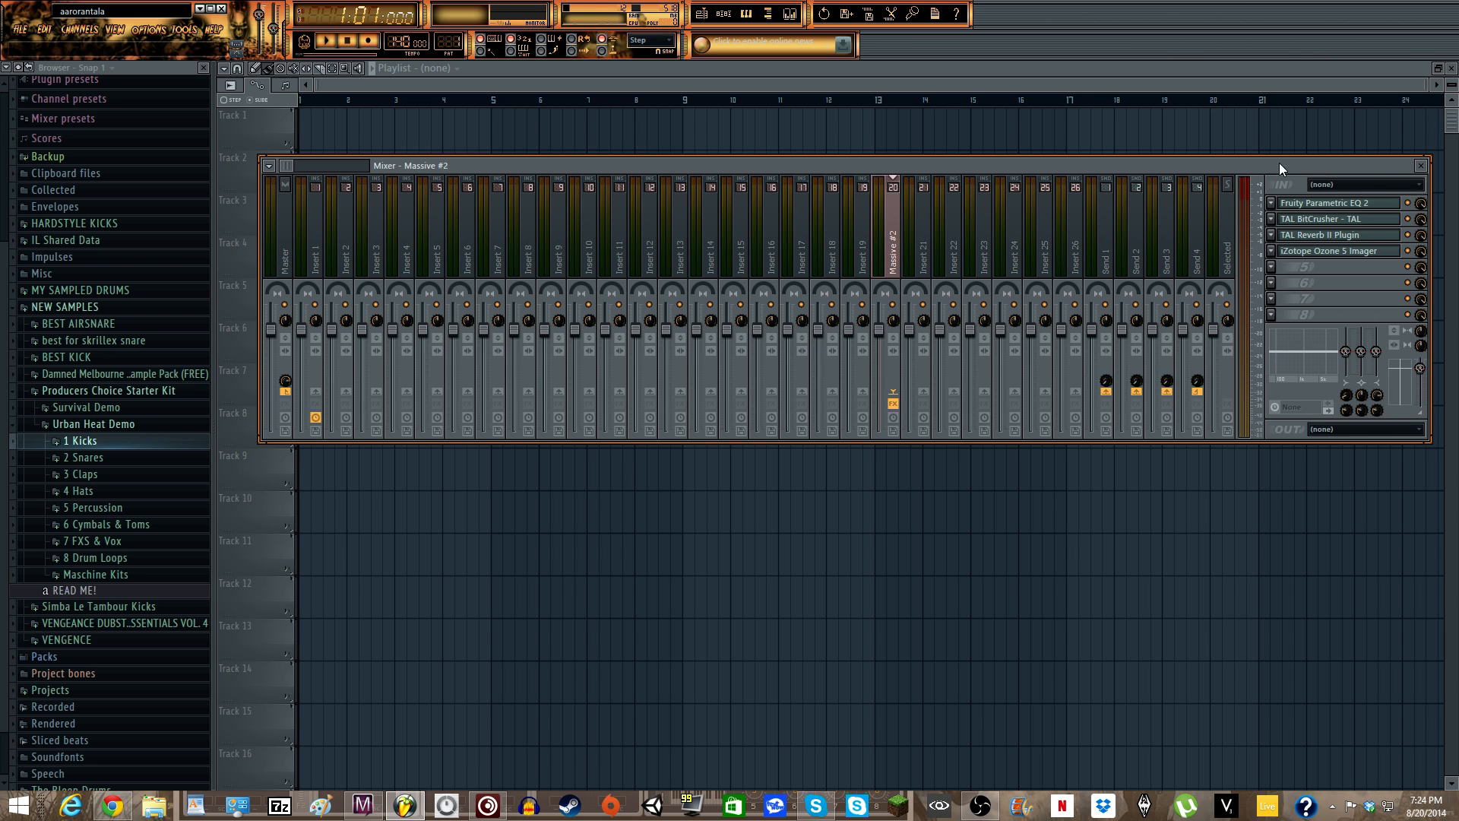
{"action": "left_click", "coordinate": [746, 14]}
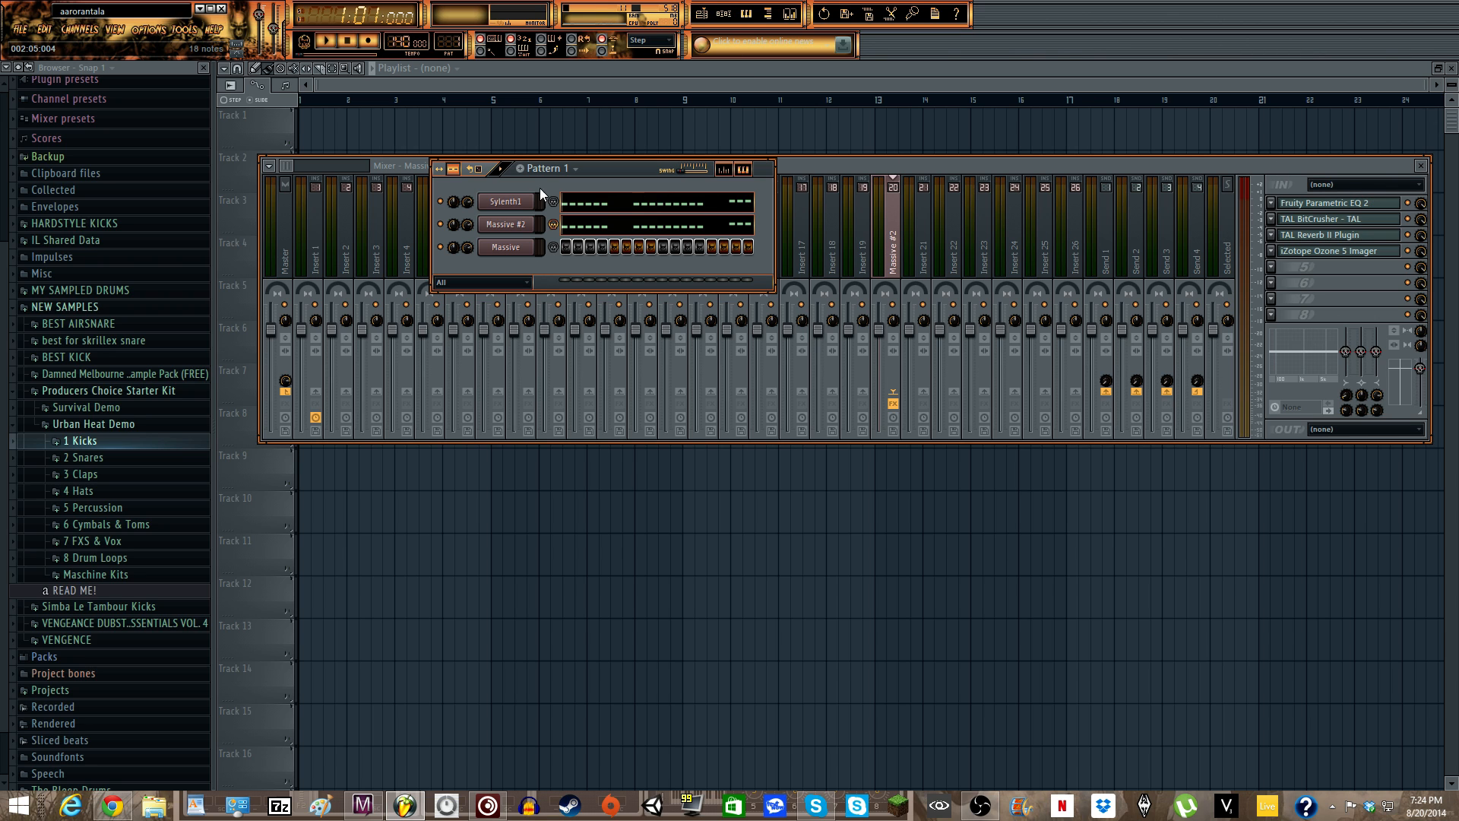
{"action": "left_click", "coordinate": [804, 167]}
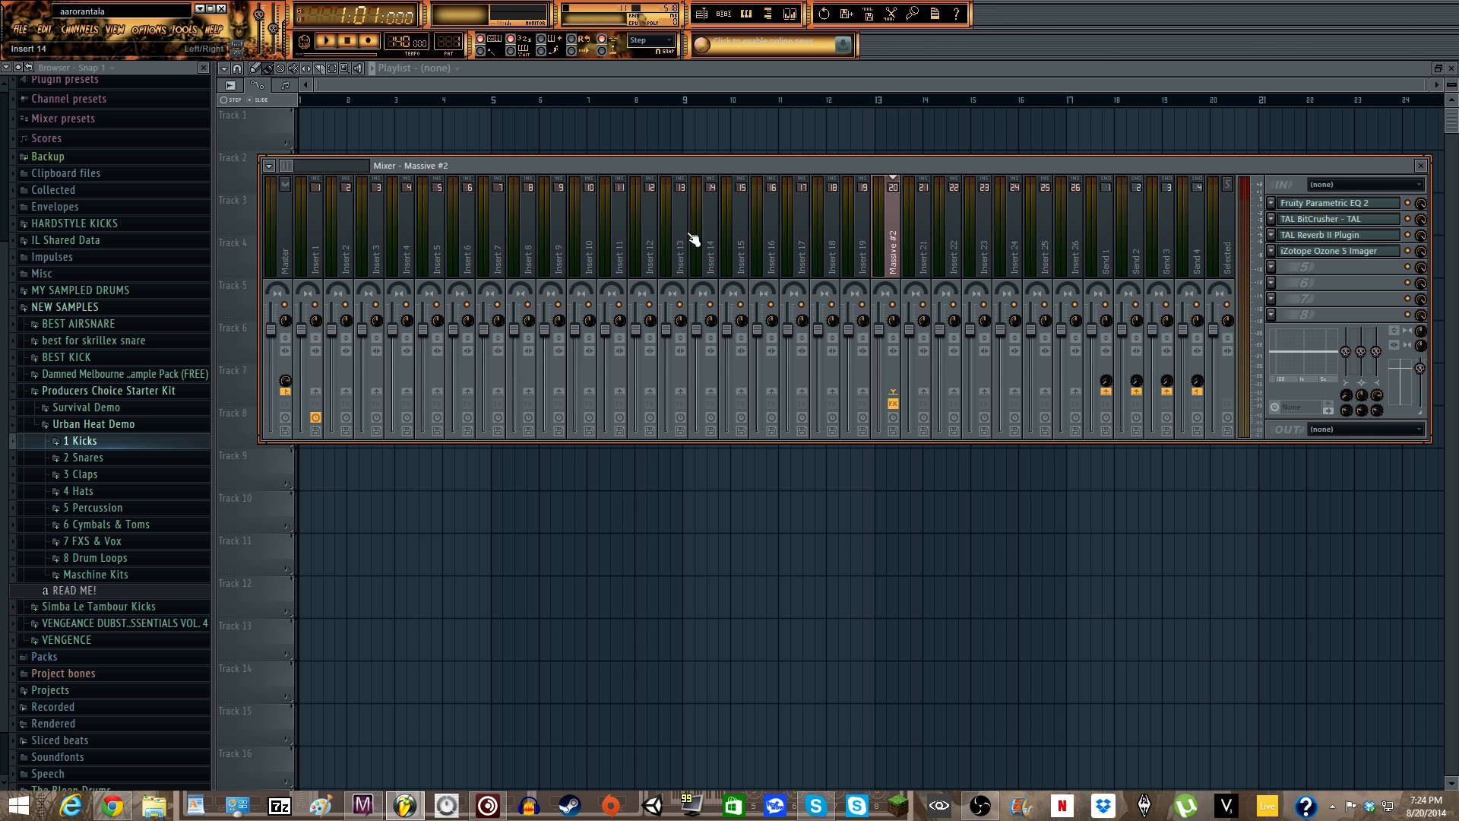
- Open the Massive #2 synth from the channel rack and close its Channel settings window
{"action": "left_click", "coordinate": [739, 17]}
{"action": "left_click", "coordinate": [729, 22]}
{"action": "left_click", "coordinate": [534, 223]}
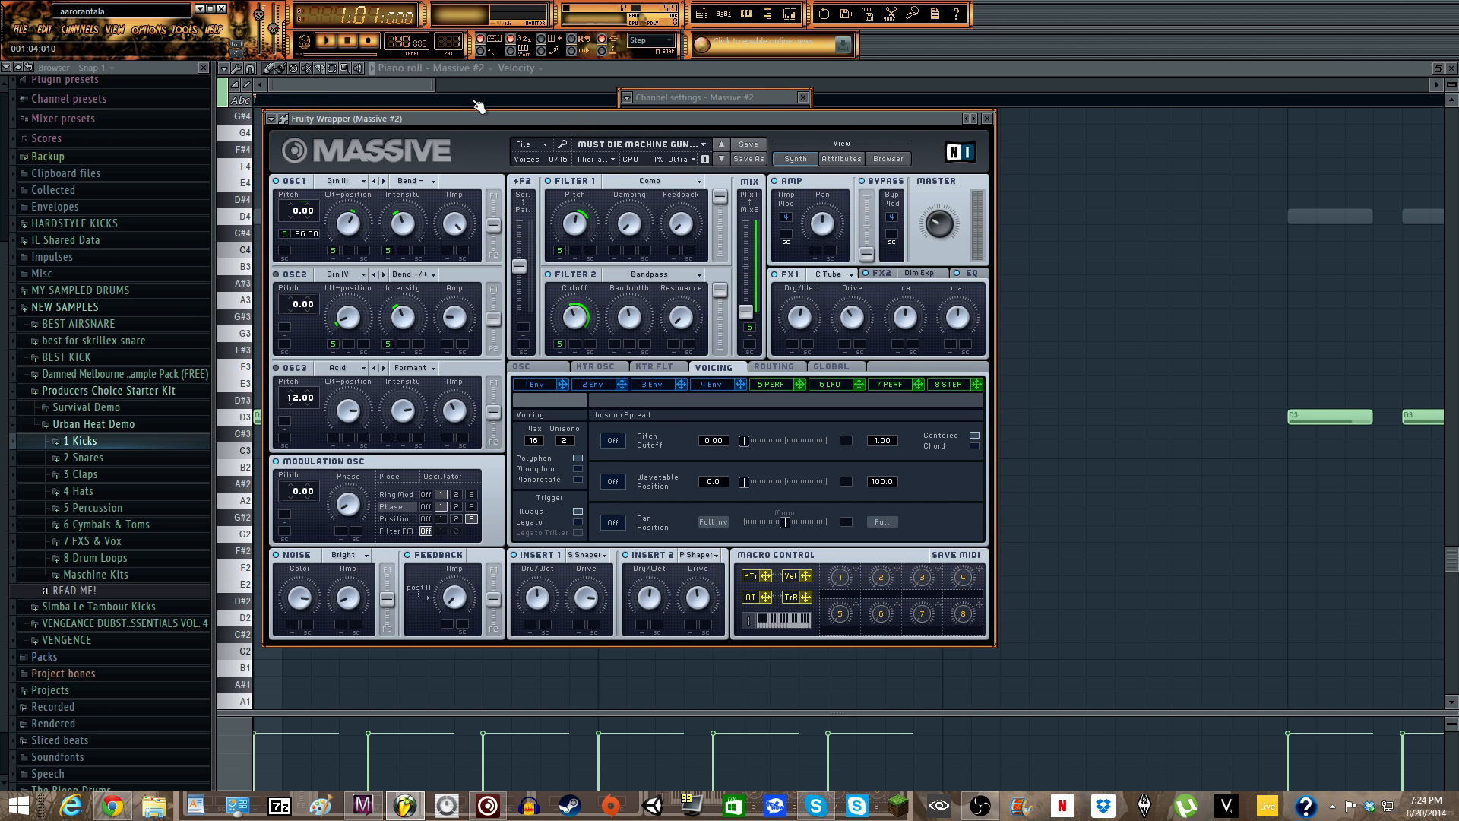
{"action": "left_click", "coordinate": [271, 119]}
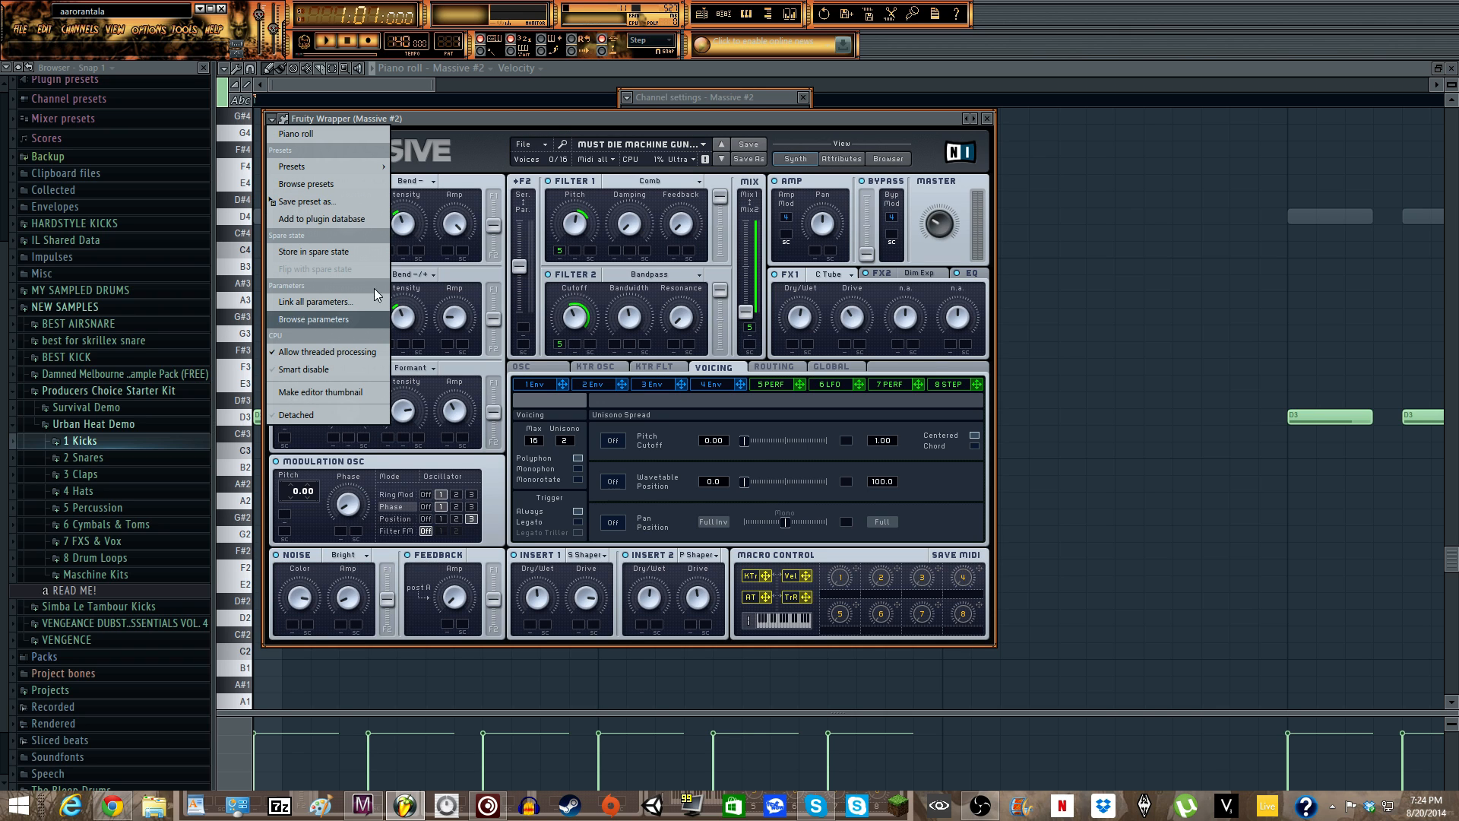
{"action": "left_click", "coordinate": [553, 124]}
{"action": "left_click", "coordinate": [803, 97]}
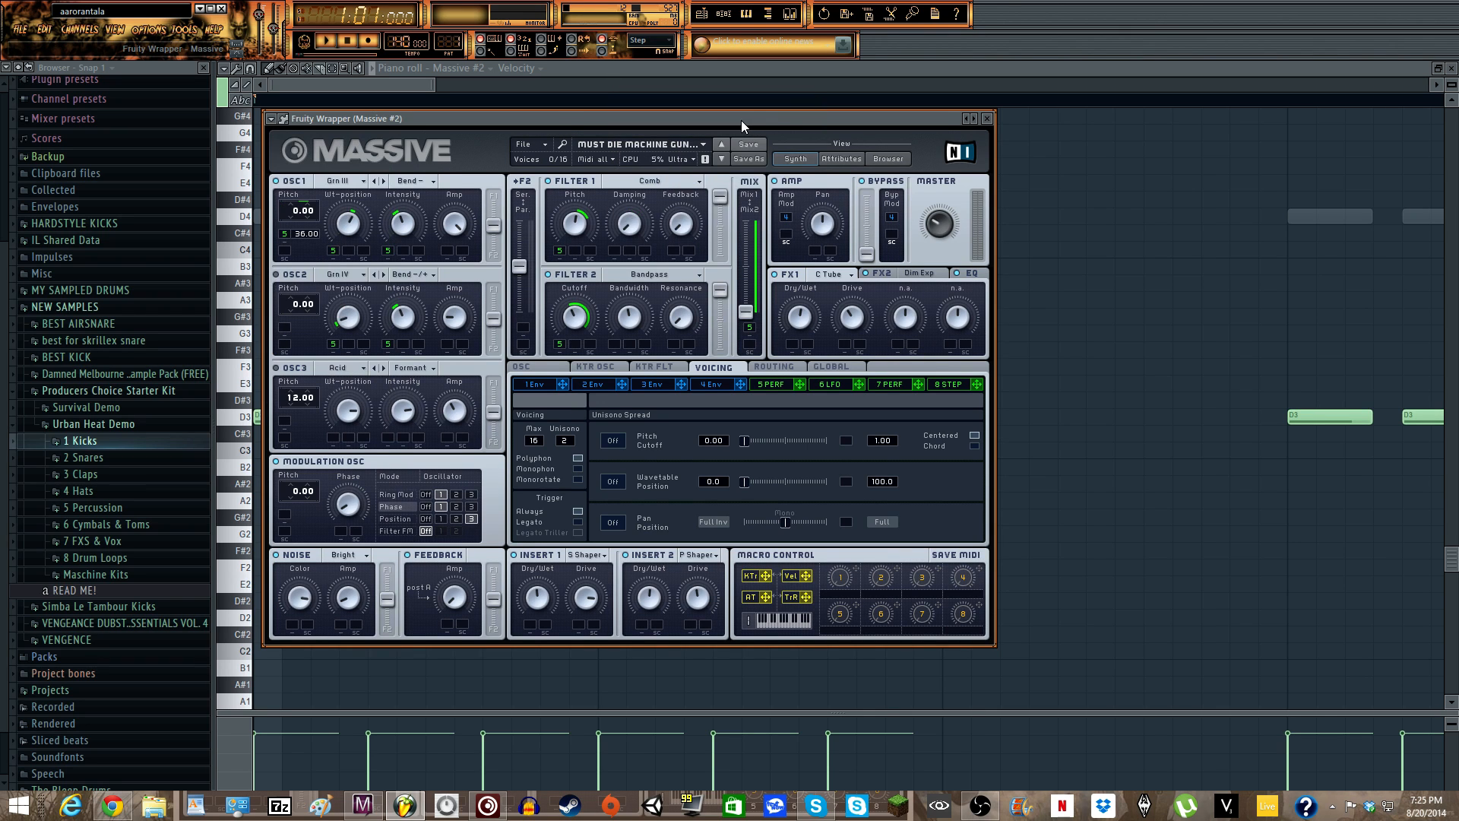
{"action": "left_click_drag", "start_coordinate": [741, 120], "coordinate": [805, 105]}
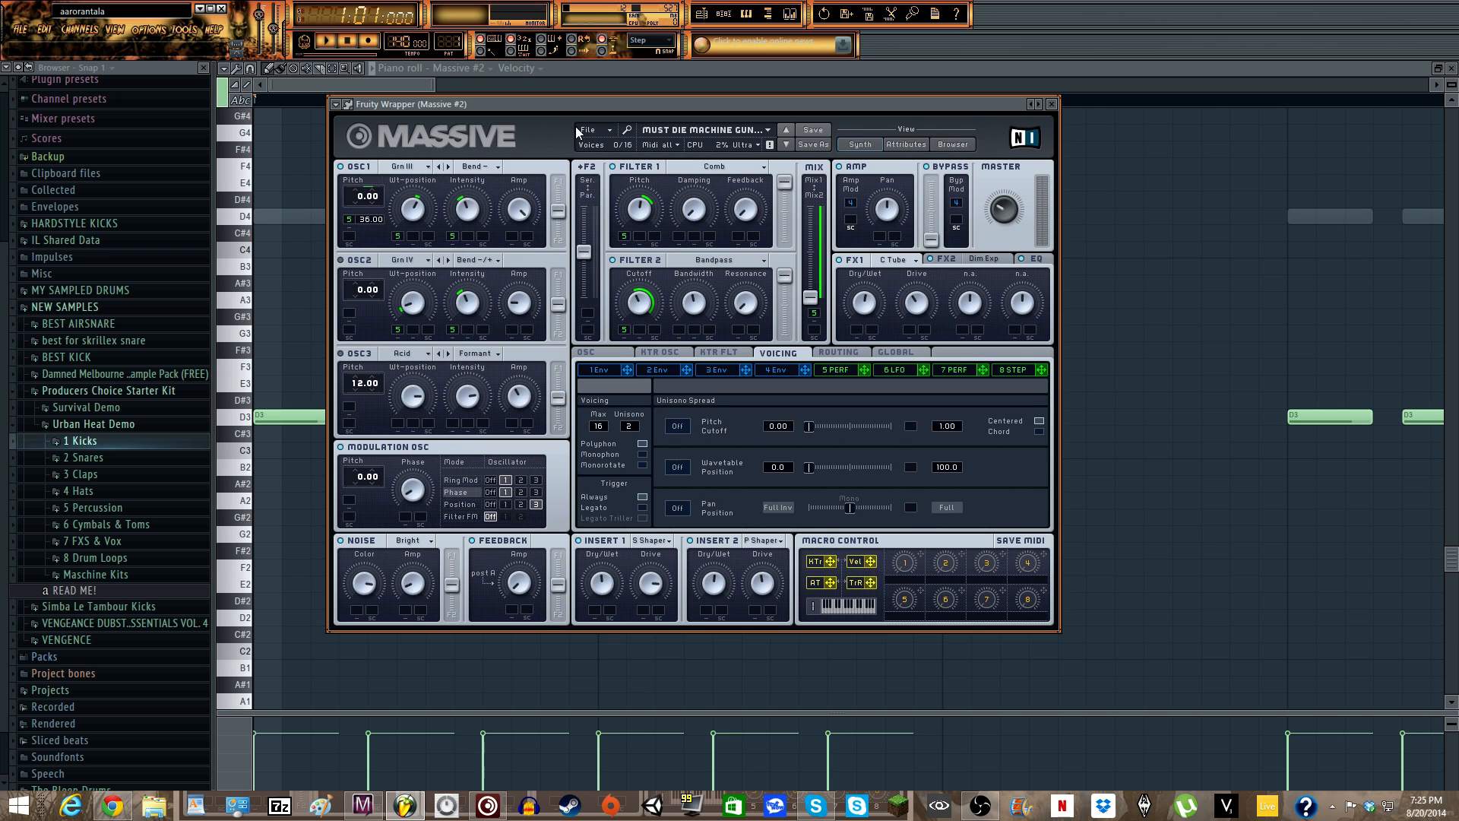
{"action": "left_click_drag", "start_coordinate": [686, 102], "coordinate": [731, 185]}
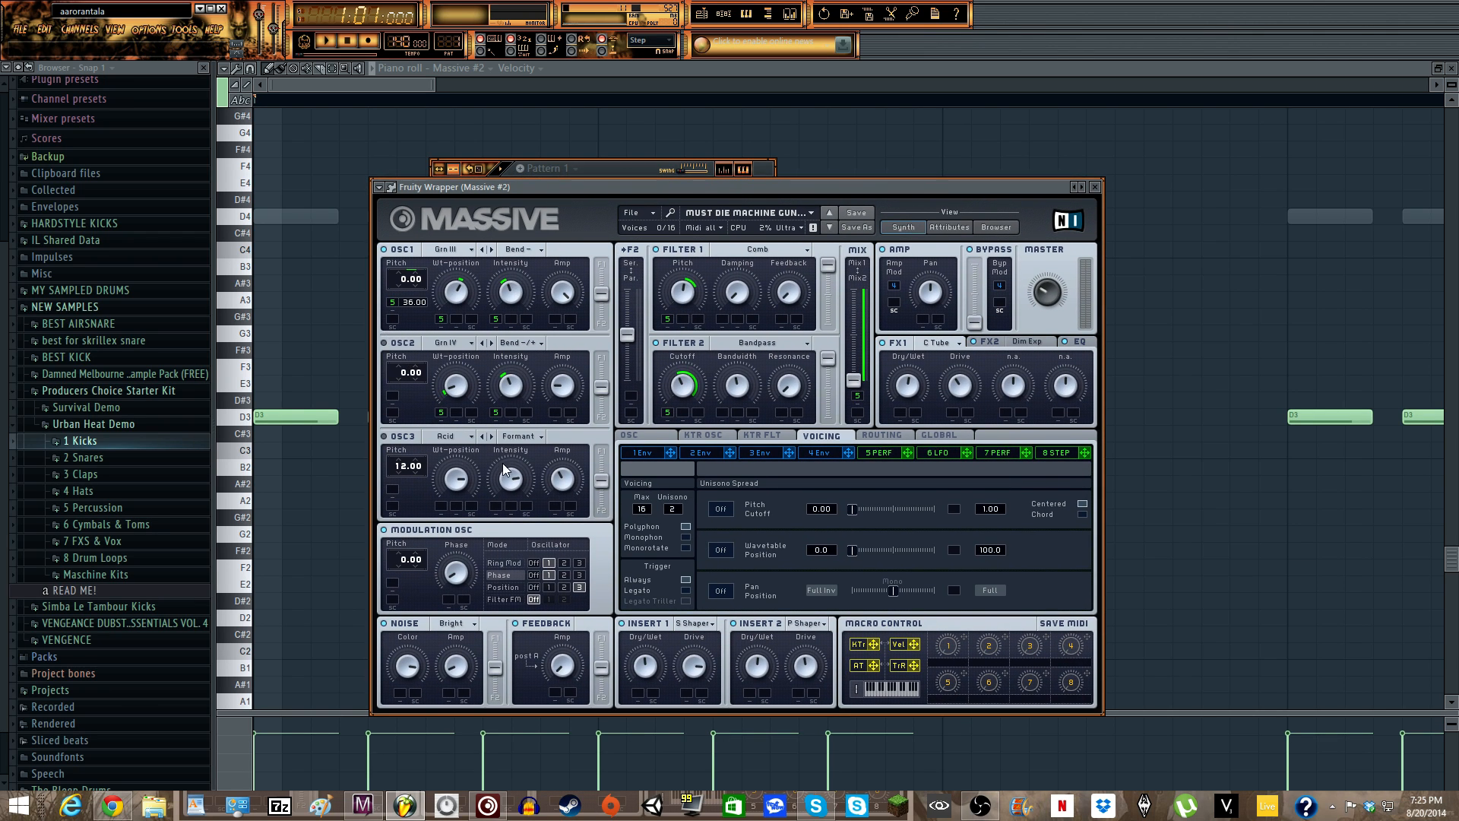
{"action": "left_click_drag", "start_coordinate": [406, 190], "coordinate": [407, 183]}
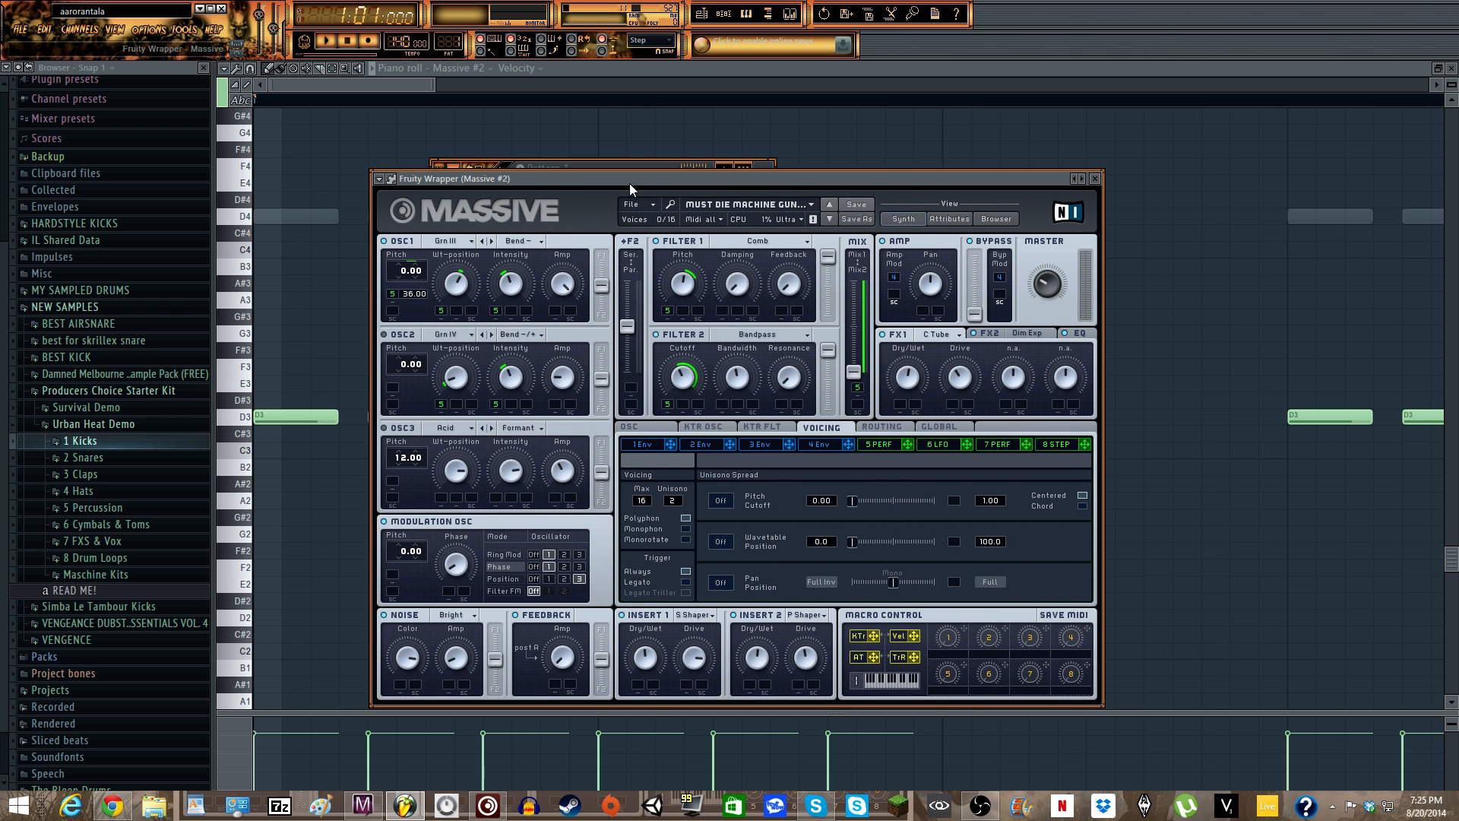
{"action": "mouse_move", "coordinate": [628, 181]}
{"action": "left_mouse_down"}
{"action": "mouse_move", "coordinate": [611, 137]}
{"action": "mouse_move", "coordinate": [603, 188]}
{"action": "left_mouse_up"}
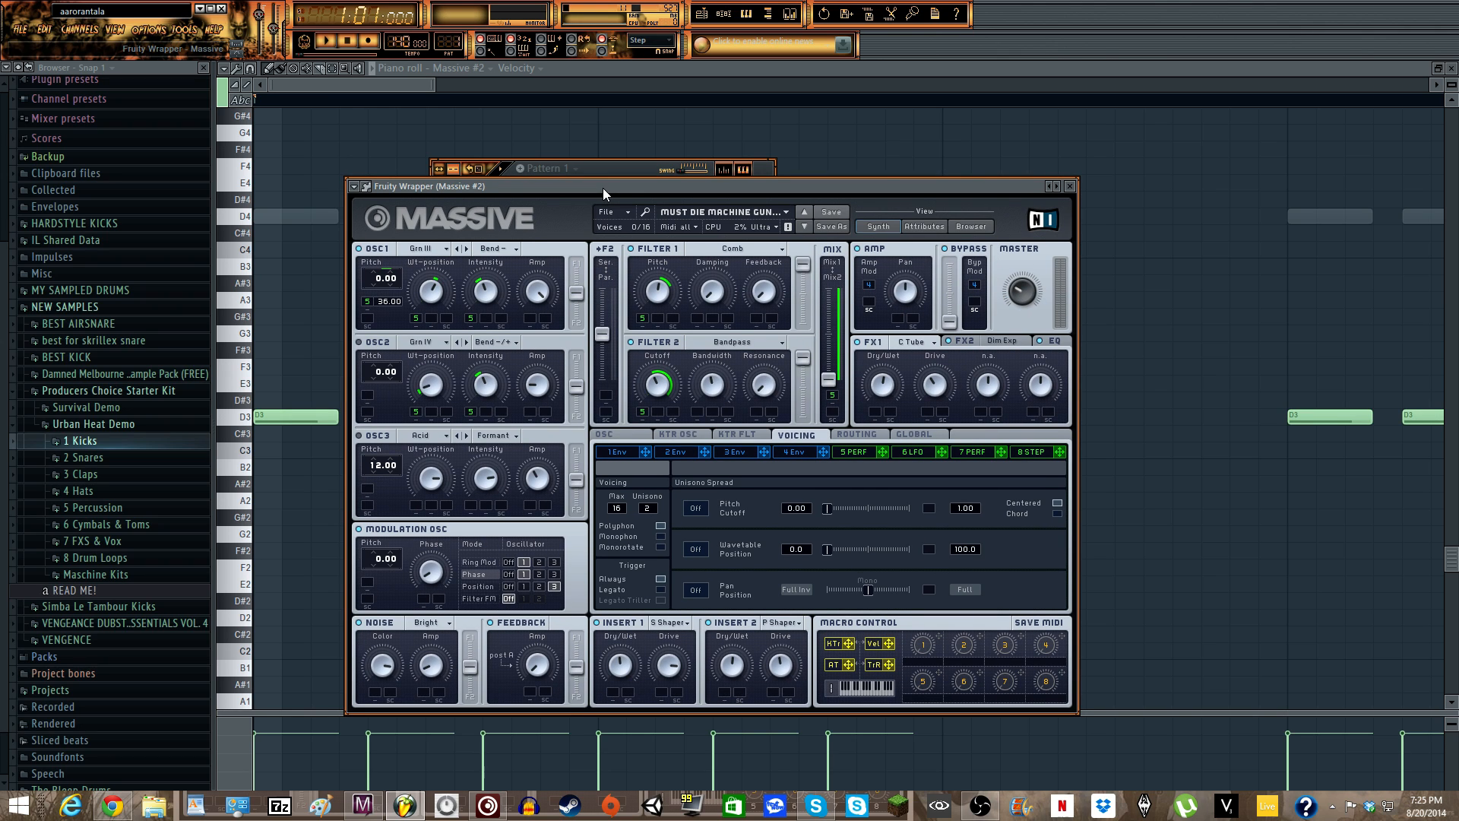
{"action": "left_click_drag", "start_coordinate": [604, 189], "coordinate": [608, 184]}
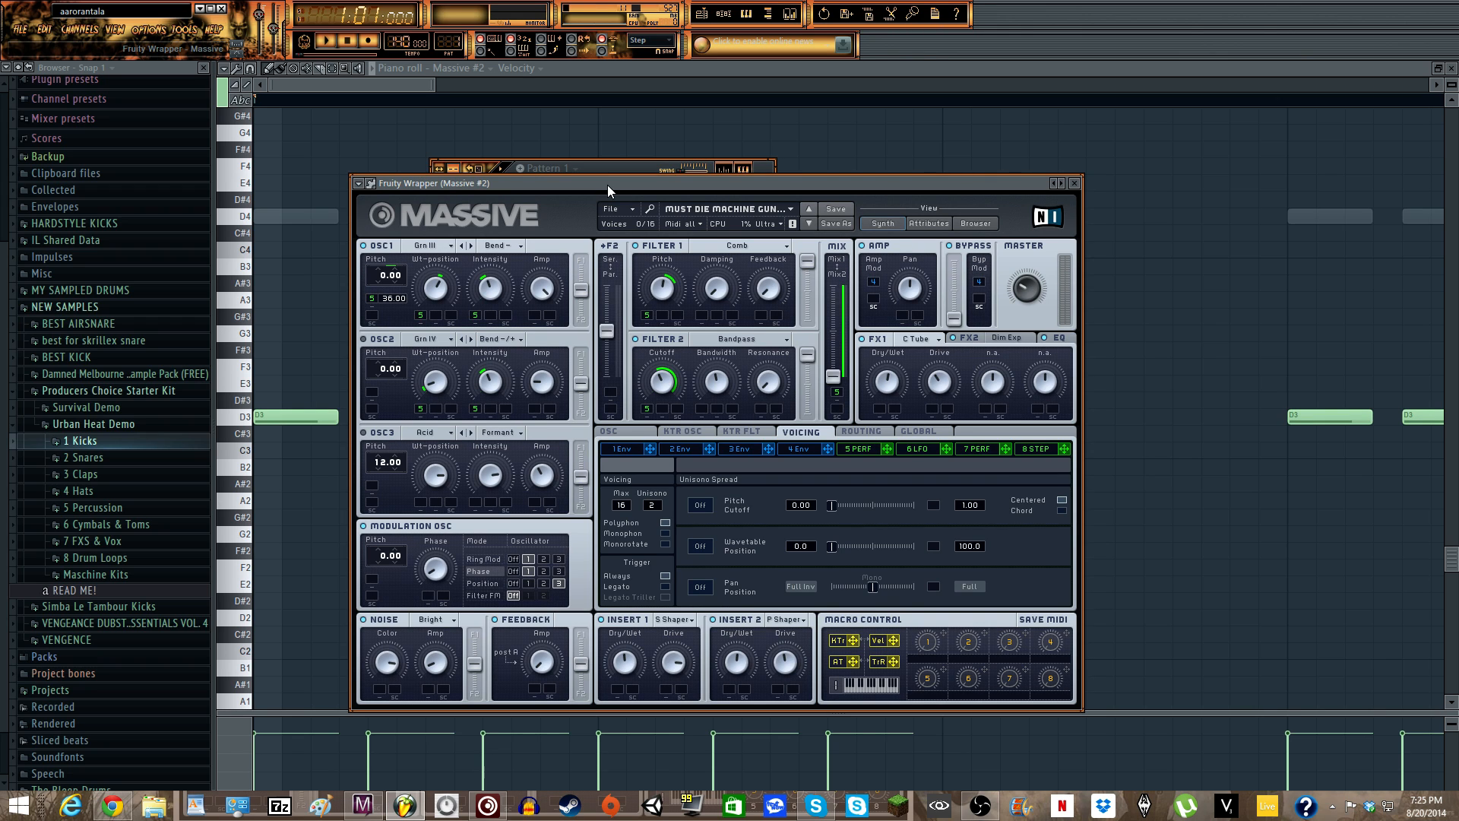
{"action": "left_click_drag", "start_coordinate": [607, 185], "coordinate": [603, 174]}
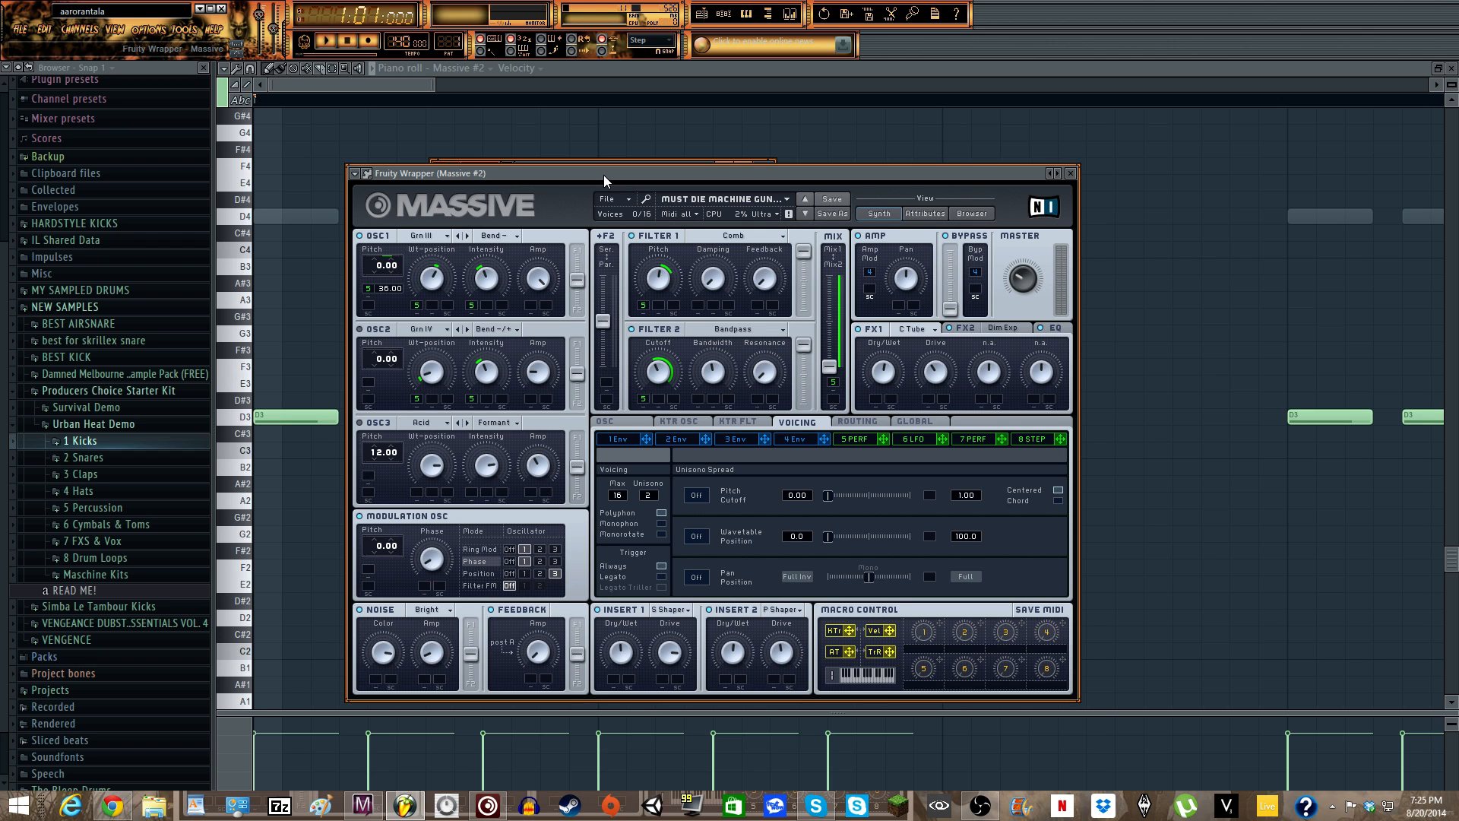
{"action": "left_click_drag", "start_coordinate": [603, 175], "coordinate": [631, 185]}
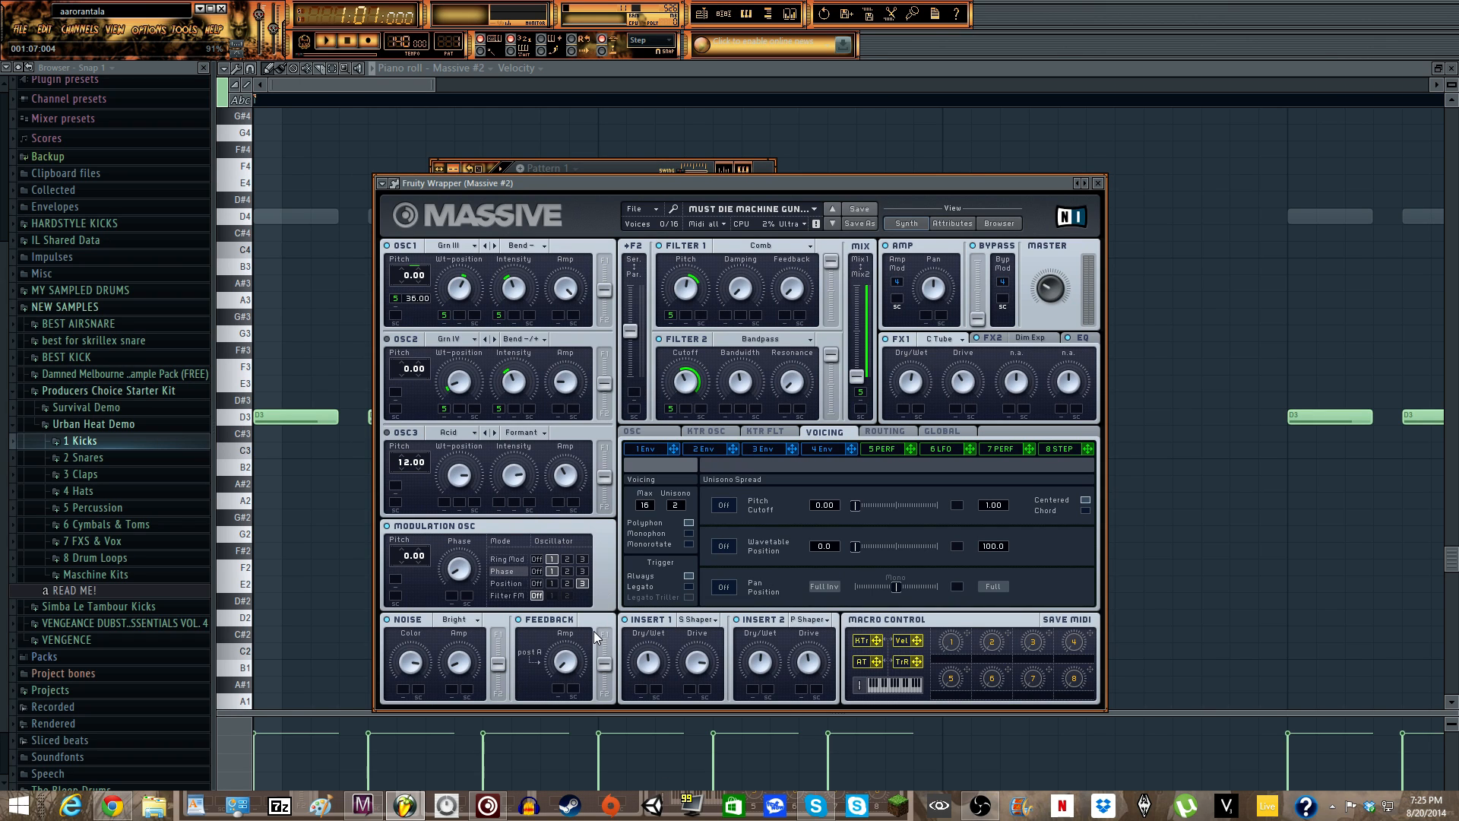
{"action": "mouse_move", "coordinate": [975, 184]}
{"action": "left_mouse_down"}
{"action": "mouse_move", "coordinate": [978, 162]}
{"action": "mouse_move", "coordinate": [980, 175]}
{"action": "left_mouse_up"}
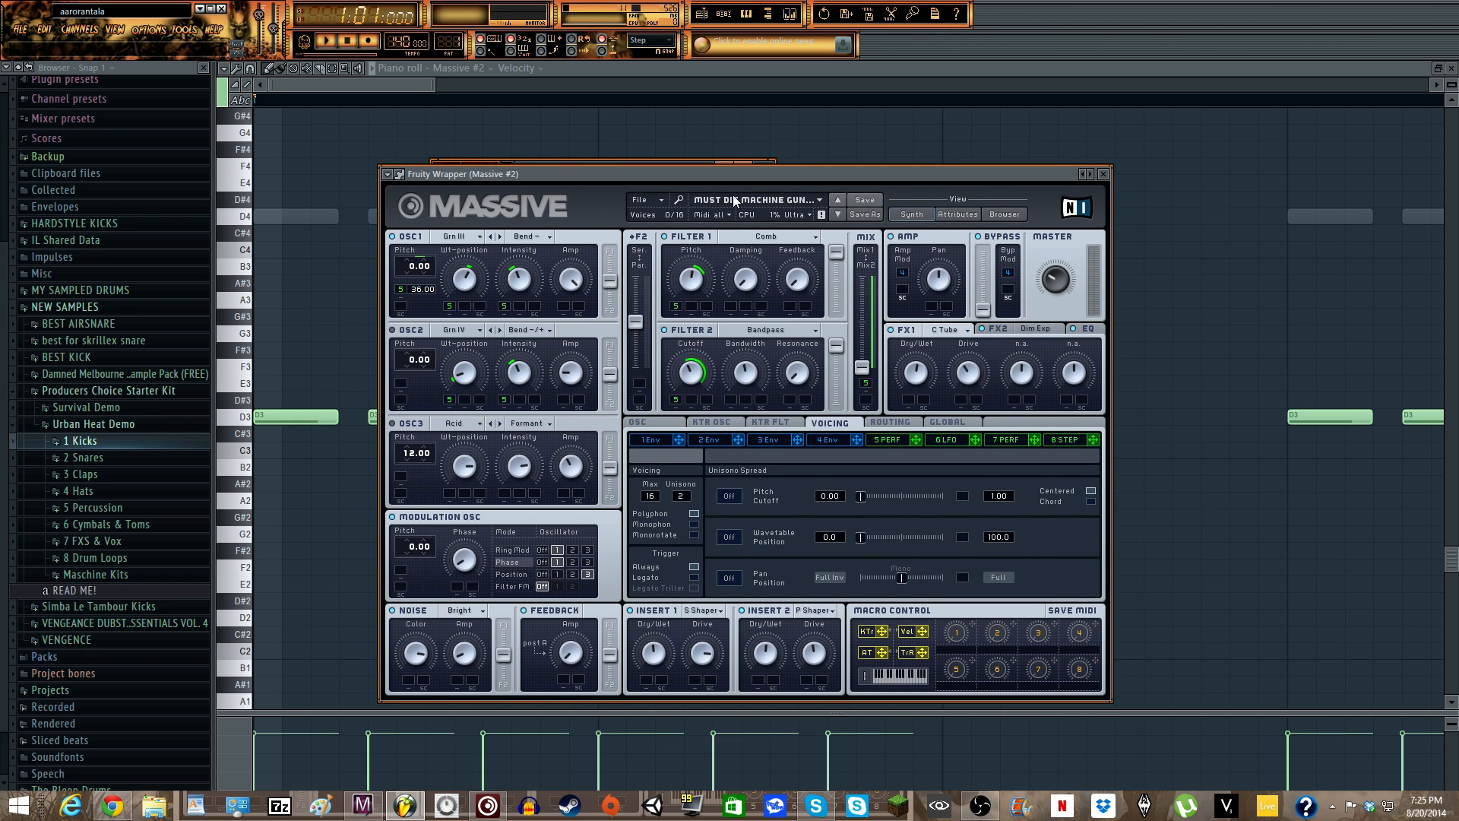
{"action": "left_click_drag", "start_coordinate": [696, 178], "coordinate": [695, 213]}
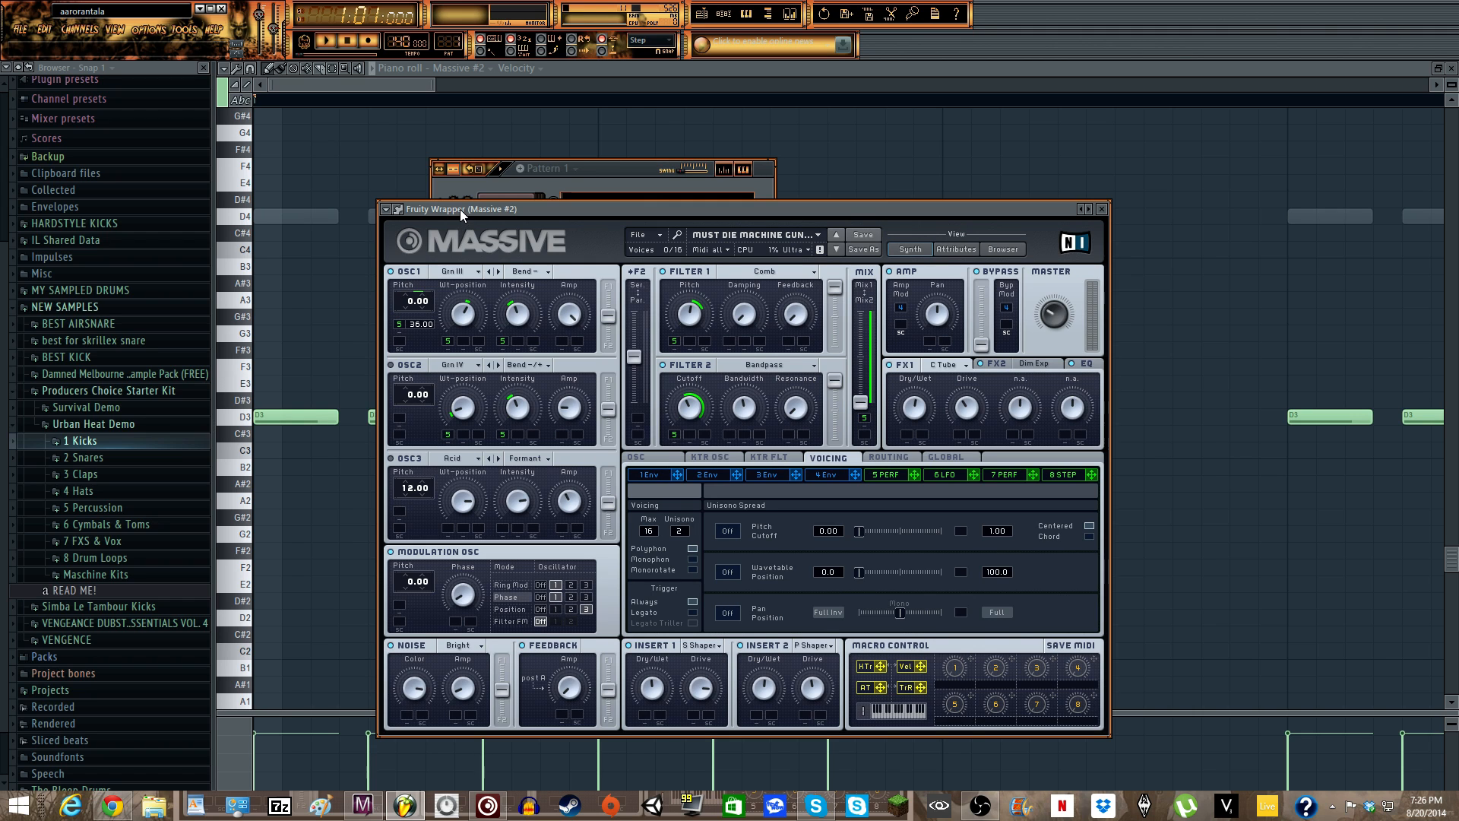
{"action": "left_click_drag", "start_coordinate": [460, 214], "coordinate": [451, 174]}
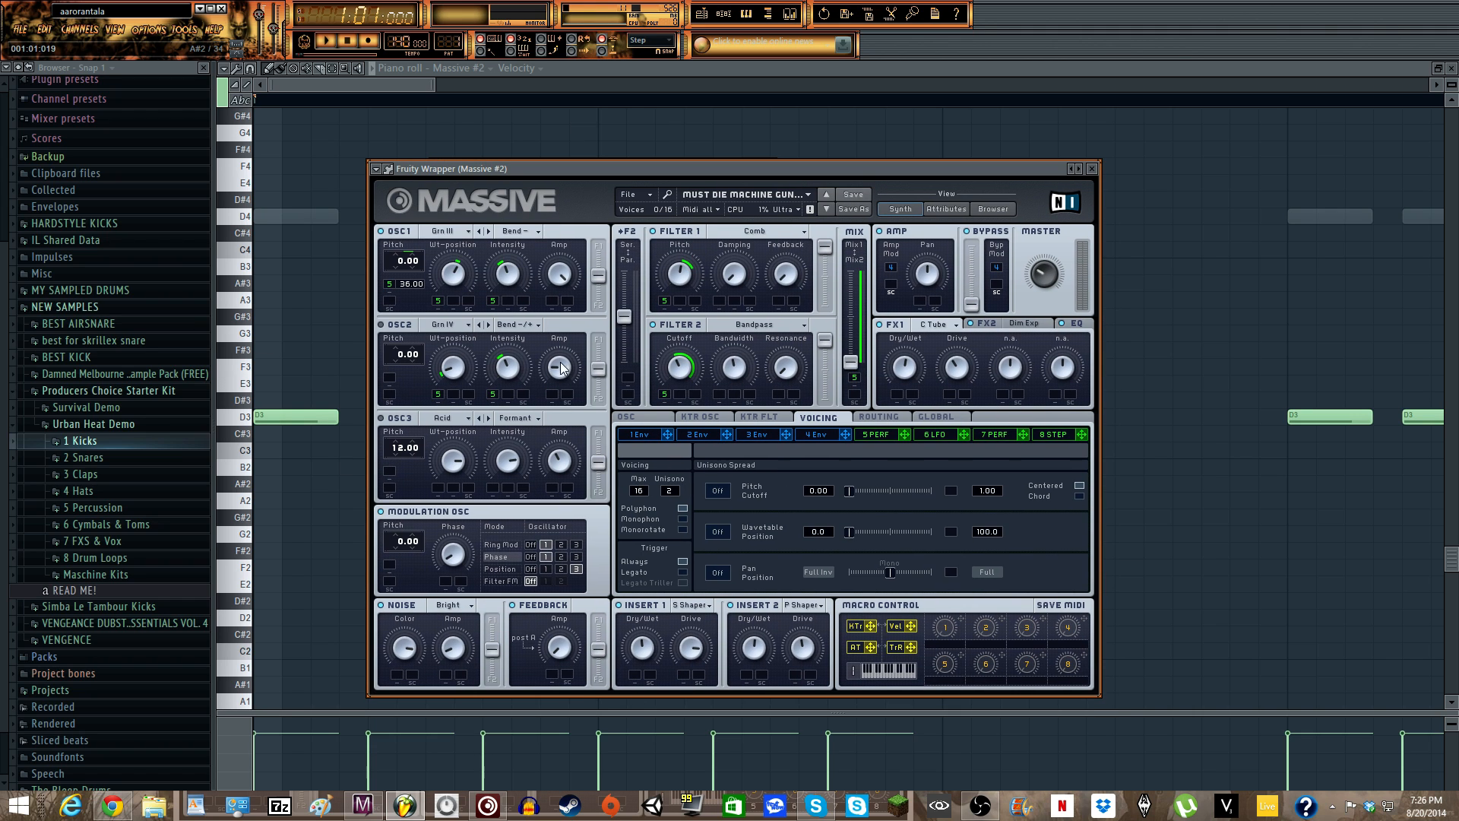
{"action": "left_click_drag", "start_coordinate": [591, 171], "coordinate": [594, 152]}
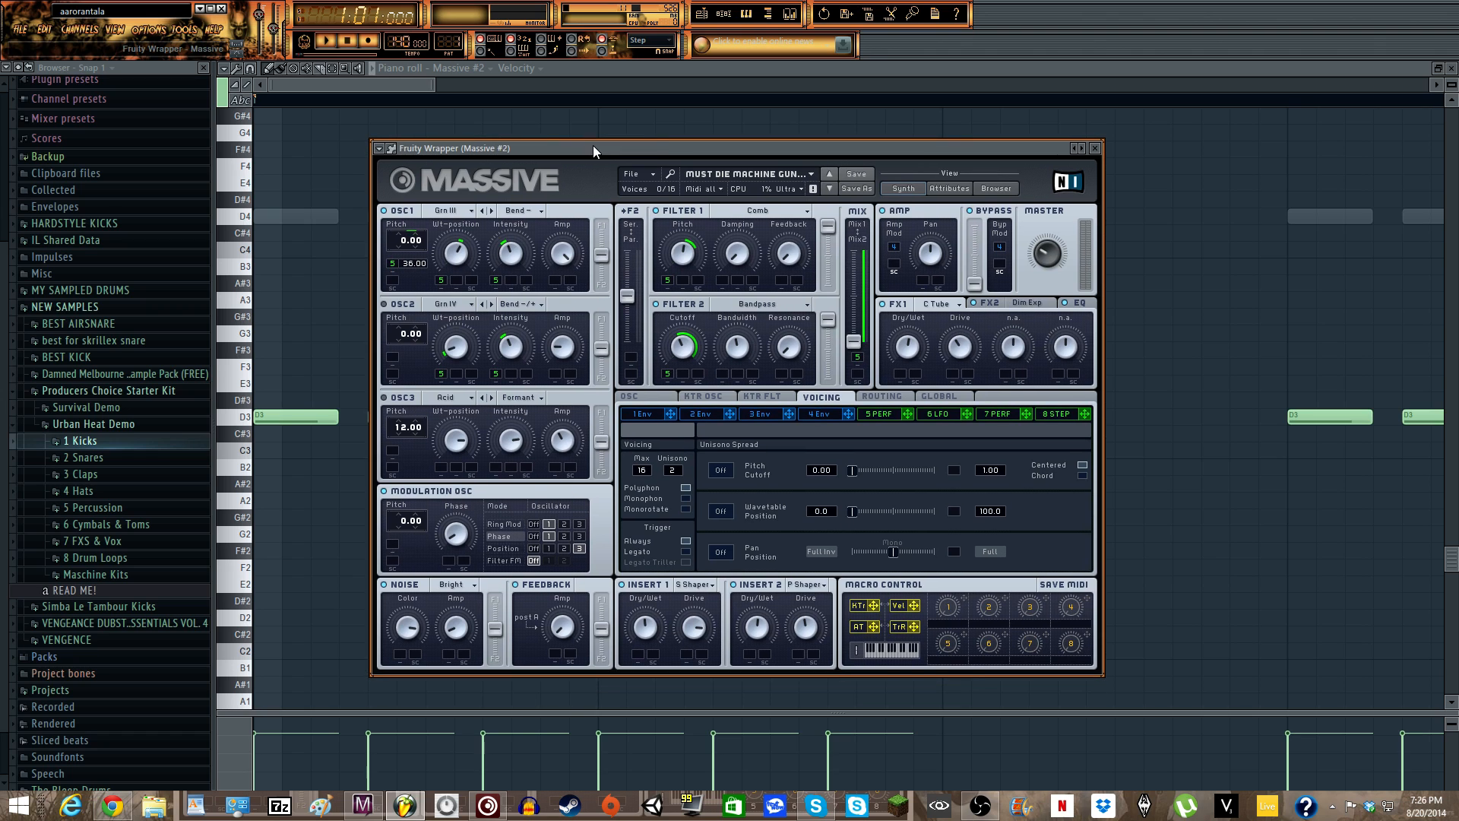
{"action": "left_click_drag", "start_coordinate": [748, 152], "coordinate": [818, 152]}
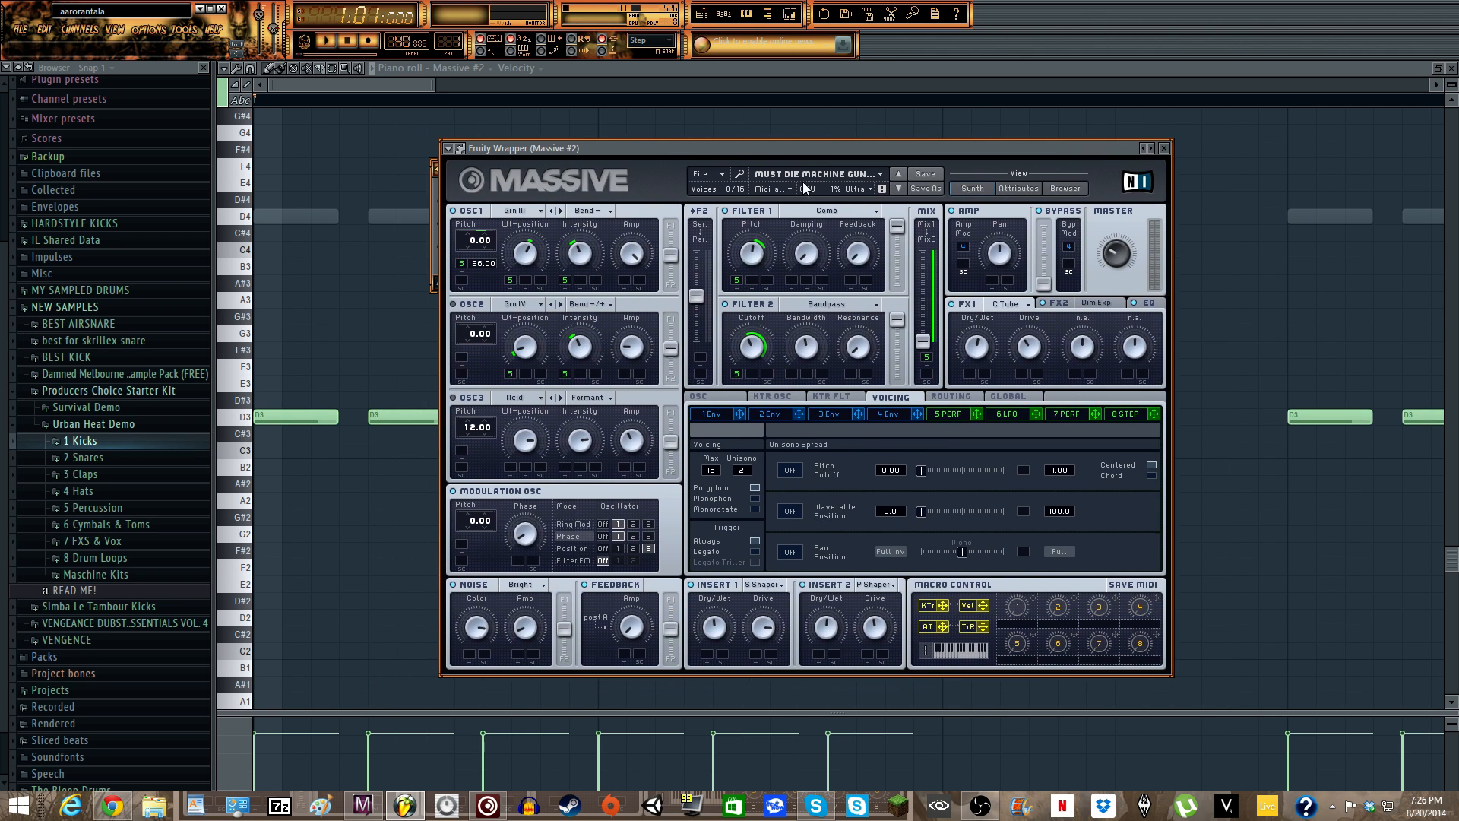
- Save the Massive #2 sound as REKOIL MACHINE GUN BASS in the BEST GROWLS folder, replacing the existing file
{"action": "left_click", "coordinate": [492, 807]}
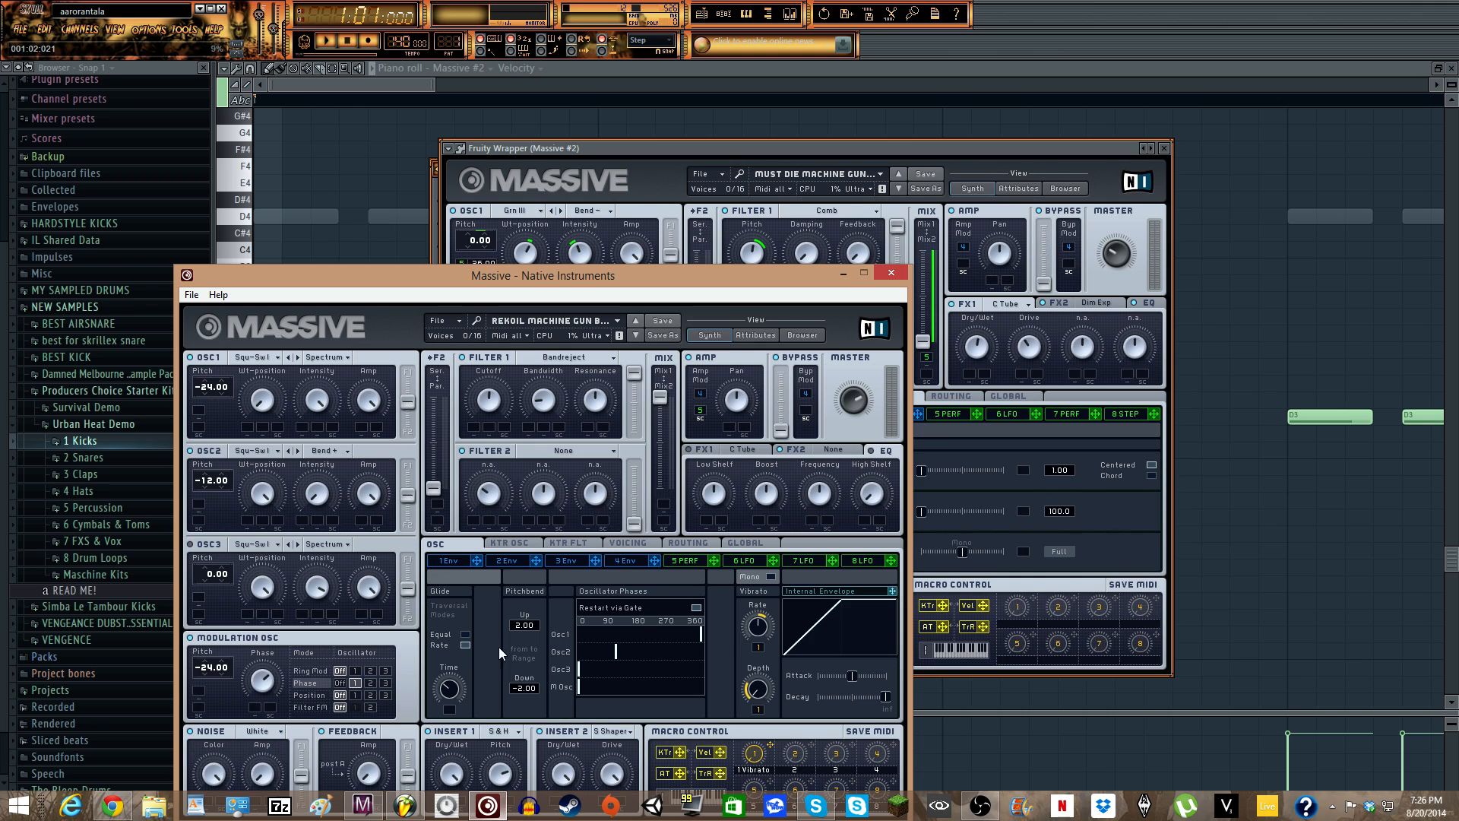
{"action": "left_click", "coordinate": [725, 148]}
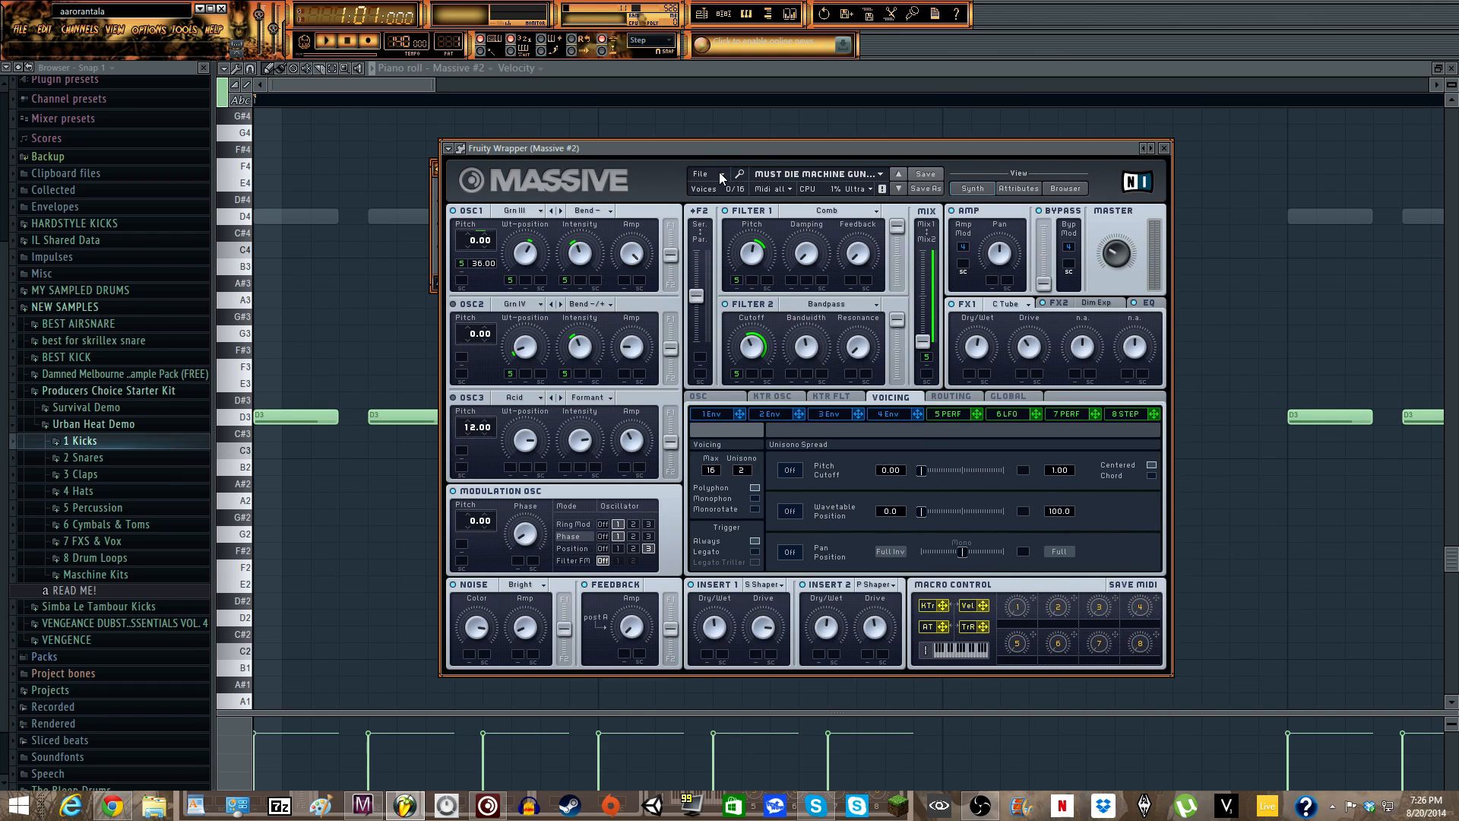
{"action": "left_click", "coordinate": [719, 171]}
{"action": "left_click", "coordinate": [757, 253]}
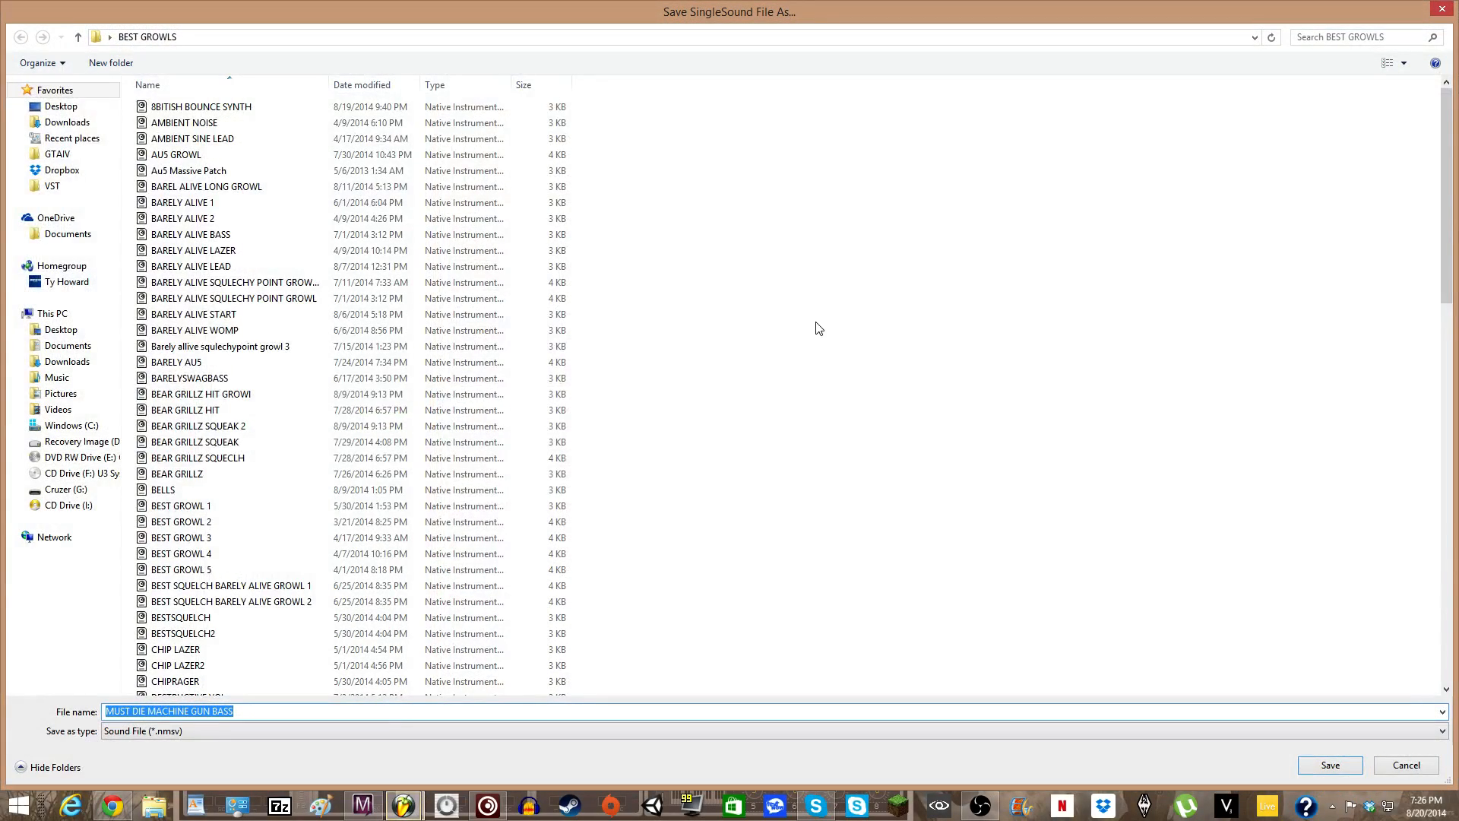
{"action": "type", "text": "REKOIL"}
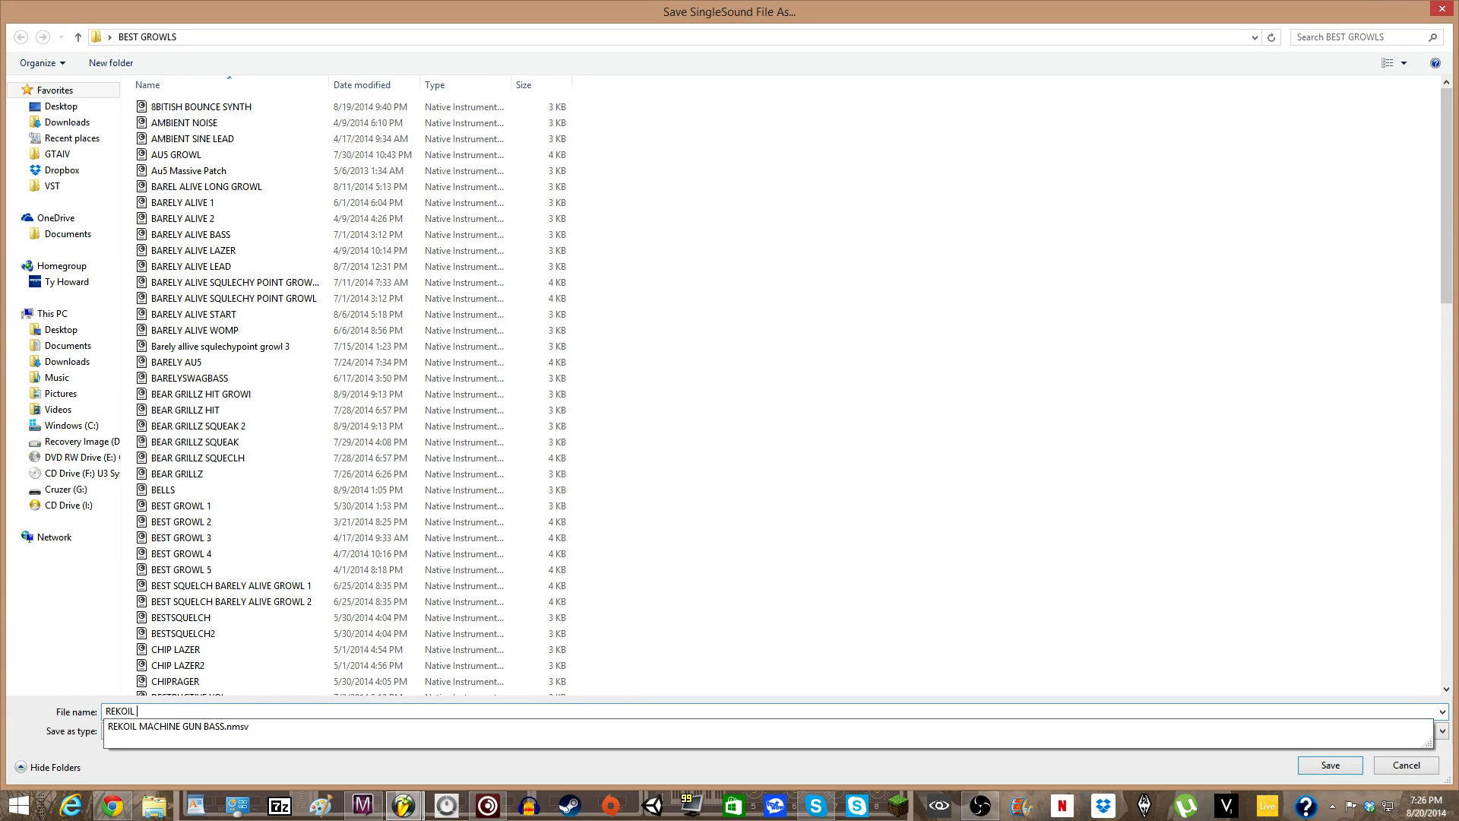
{"action": "type", "text": " MACHINE GUN BASS"}
{"action": "key", "text": "Return"}
{"action": "left_click", "coordinate": [780, 411]}
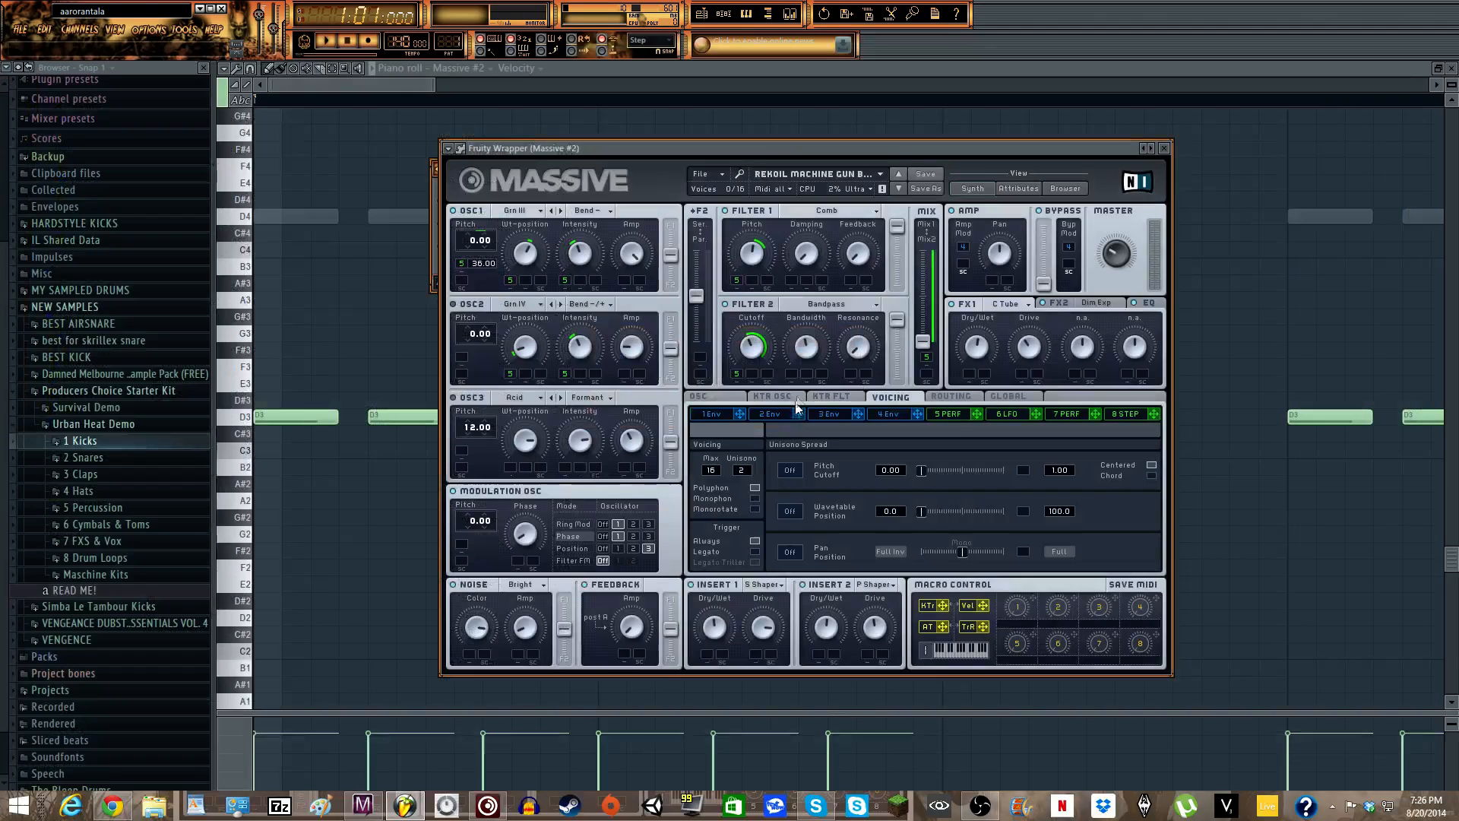
- Switch to the standalone Massive, load REKOIL MACHINE GUN BASS.nmsv over a new sound and close the program
{"action": "left_click", "coordinate": [528, 809]}
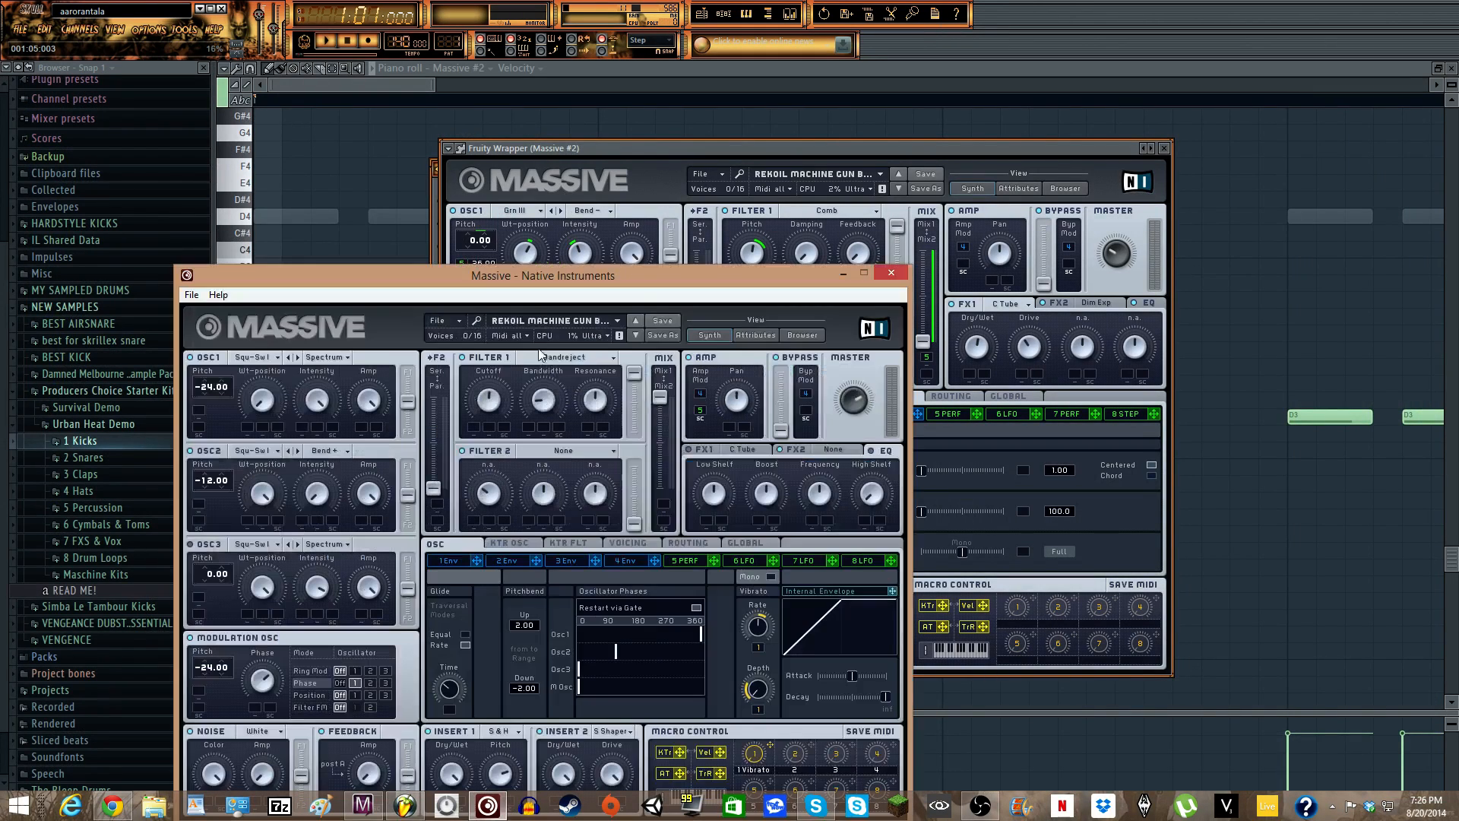
{"action": "left_click", "coordinate": [438, 320]}
{"action": "left_click", "coordinate": [448, 322]}
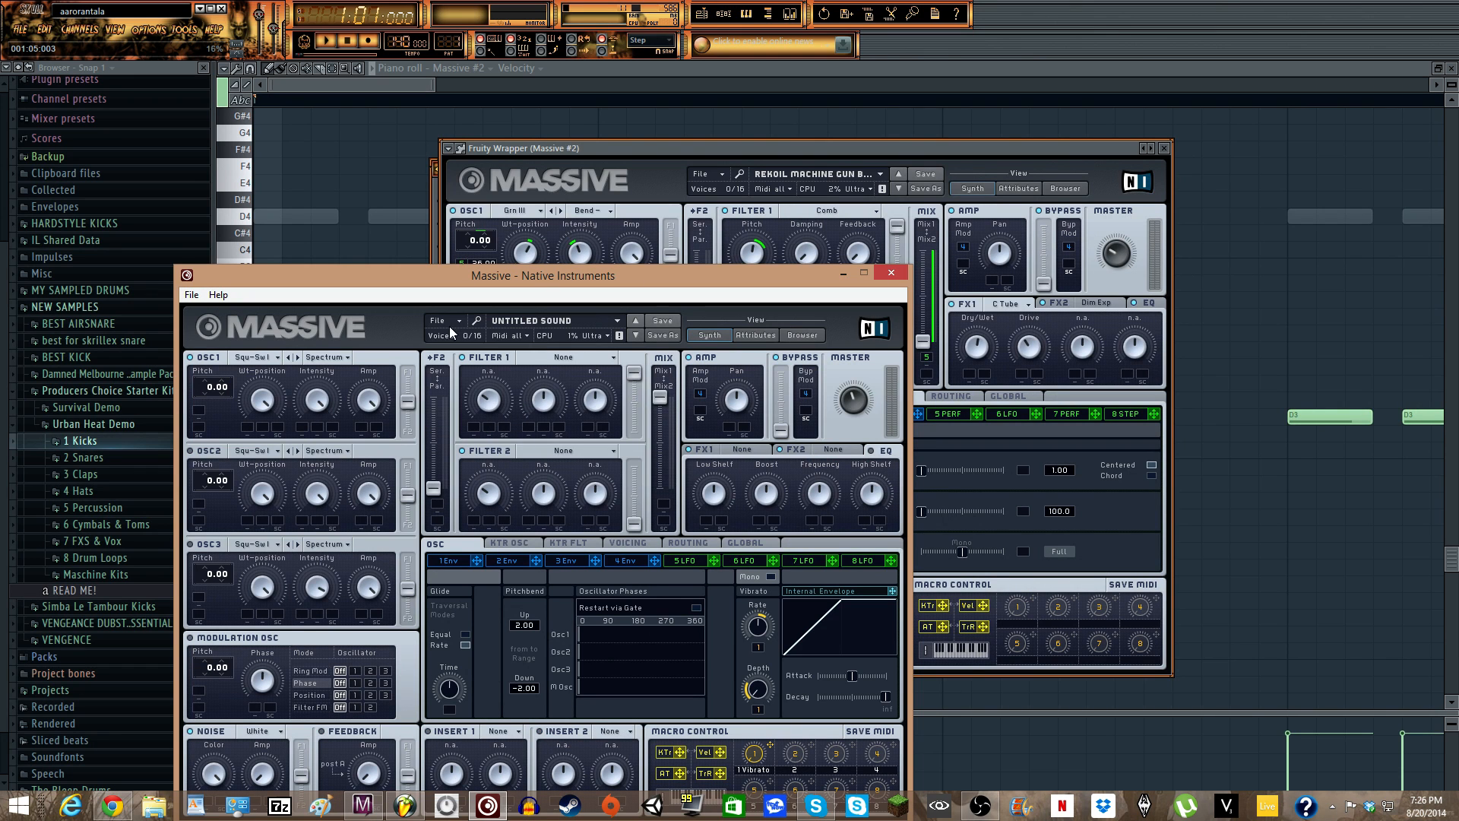
{"action": "left_click", "coordinate": [449, 323]}
{"action": "left_click", "coordinate": [451, 331]}
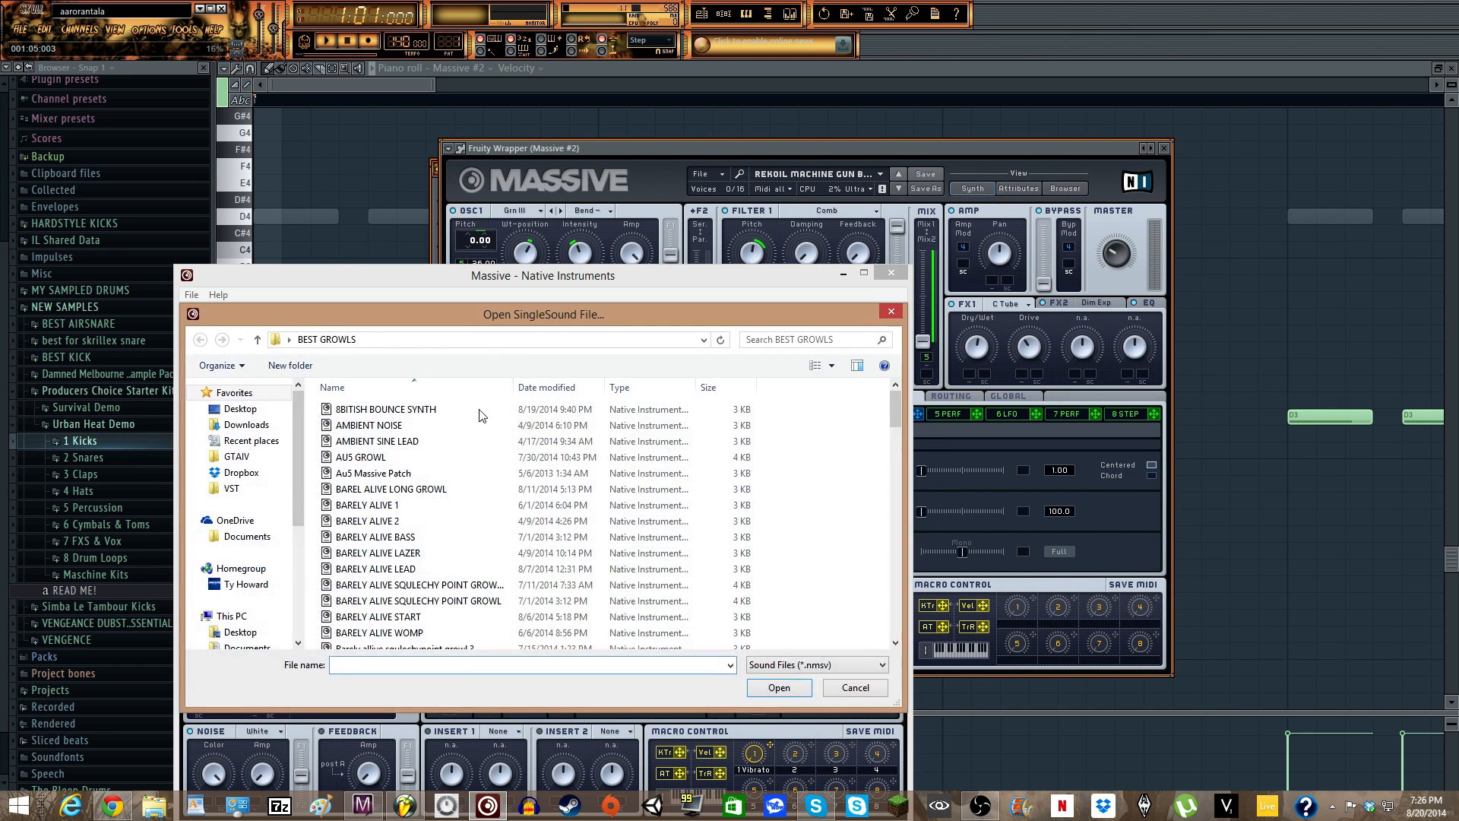
{"action": "type", "text": "Re"}
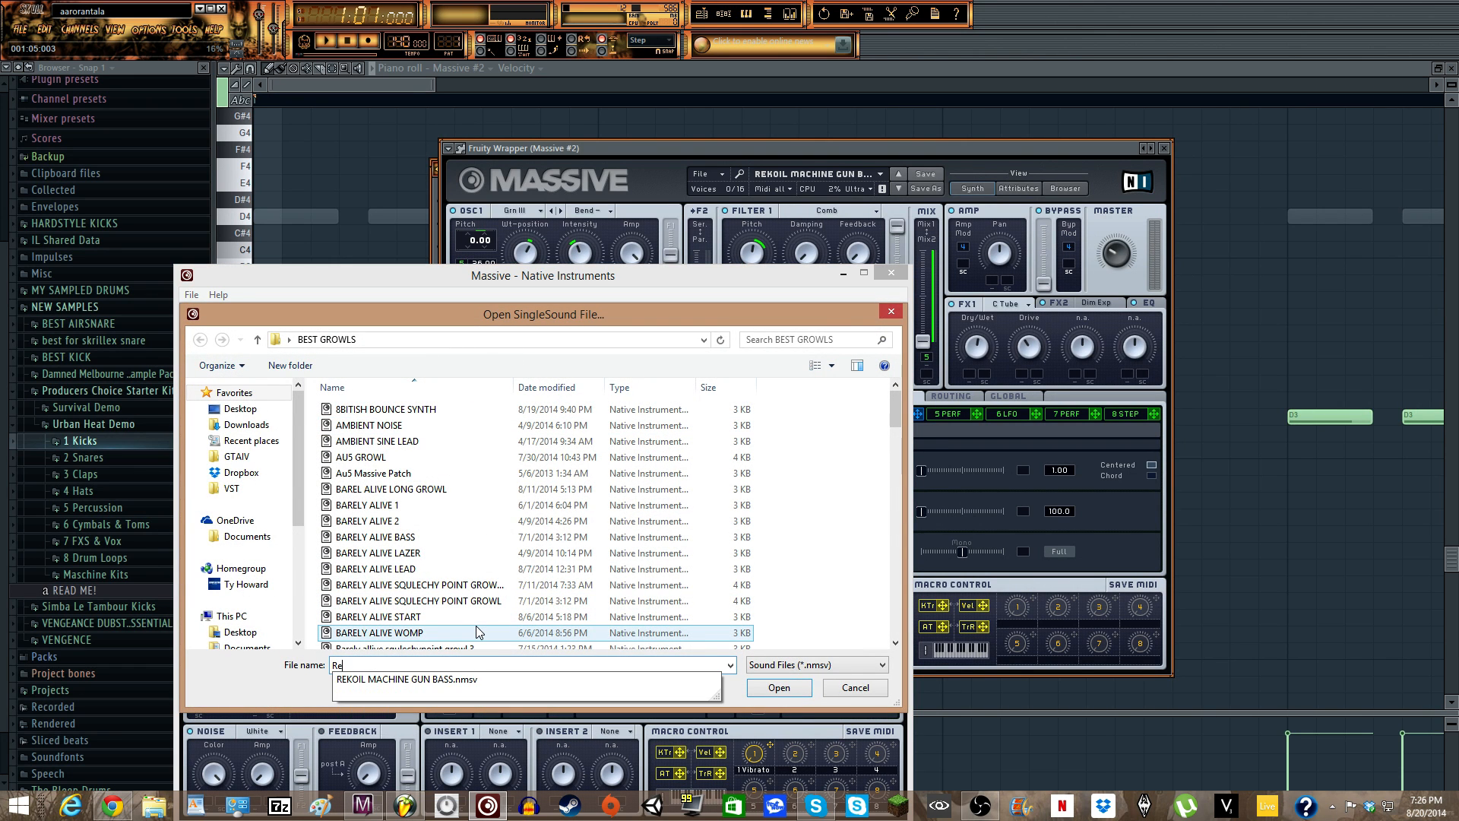
{"action": "left_click", "coordinate": [383, 679]}
{"action": "left_click", "coordinate": [769, 693]}
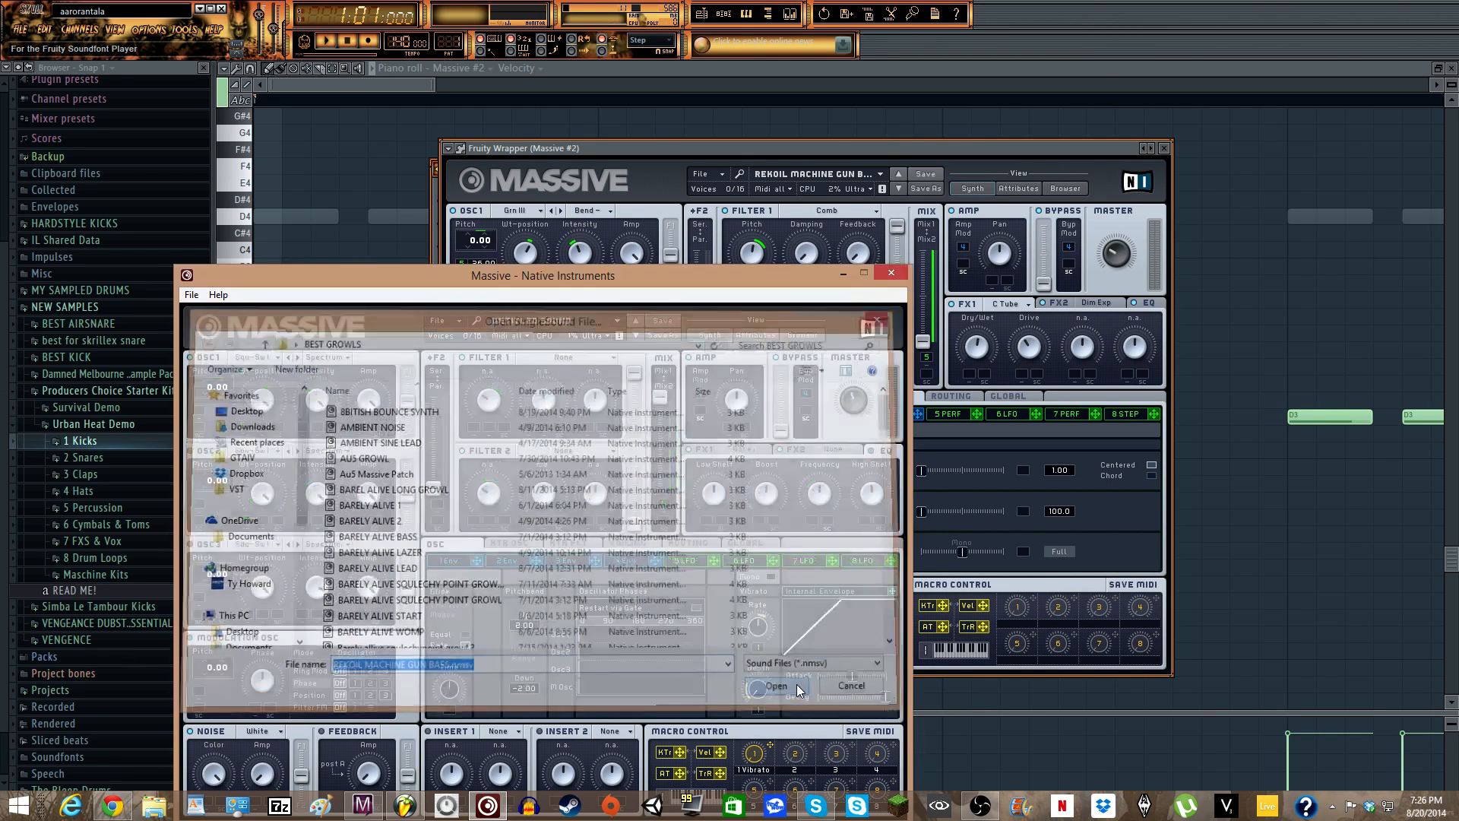
{"action": "left_click", "coordinate": [890, 272]}
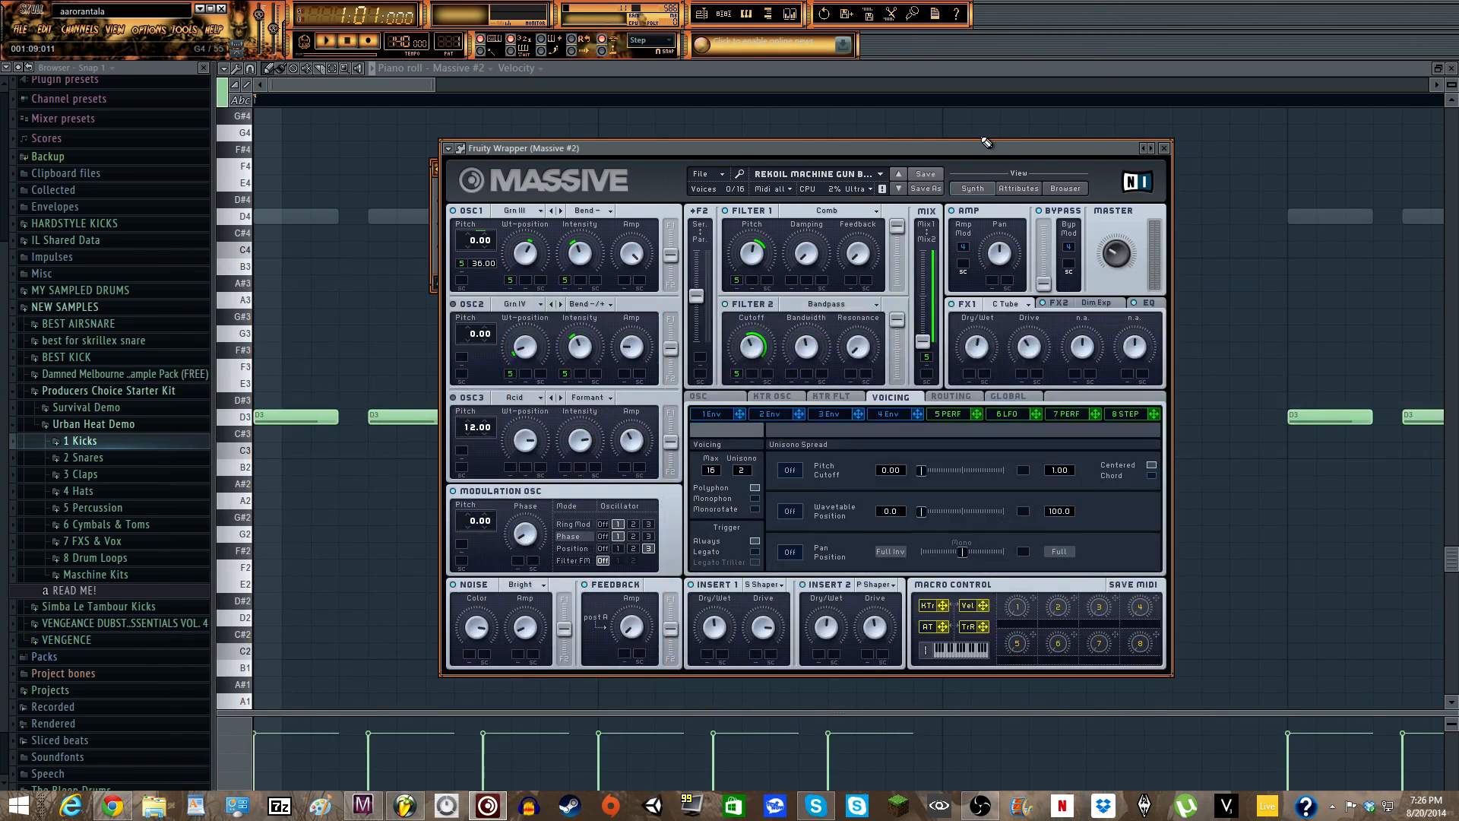
- Close the Massive #2 window and insert a new Massive channel into Pattern 1
{"action": "left_click", "coordinate": [1164, 148]}
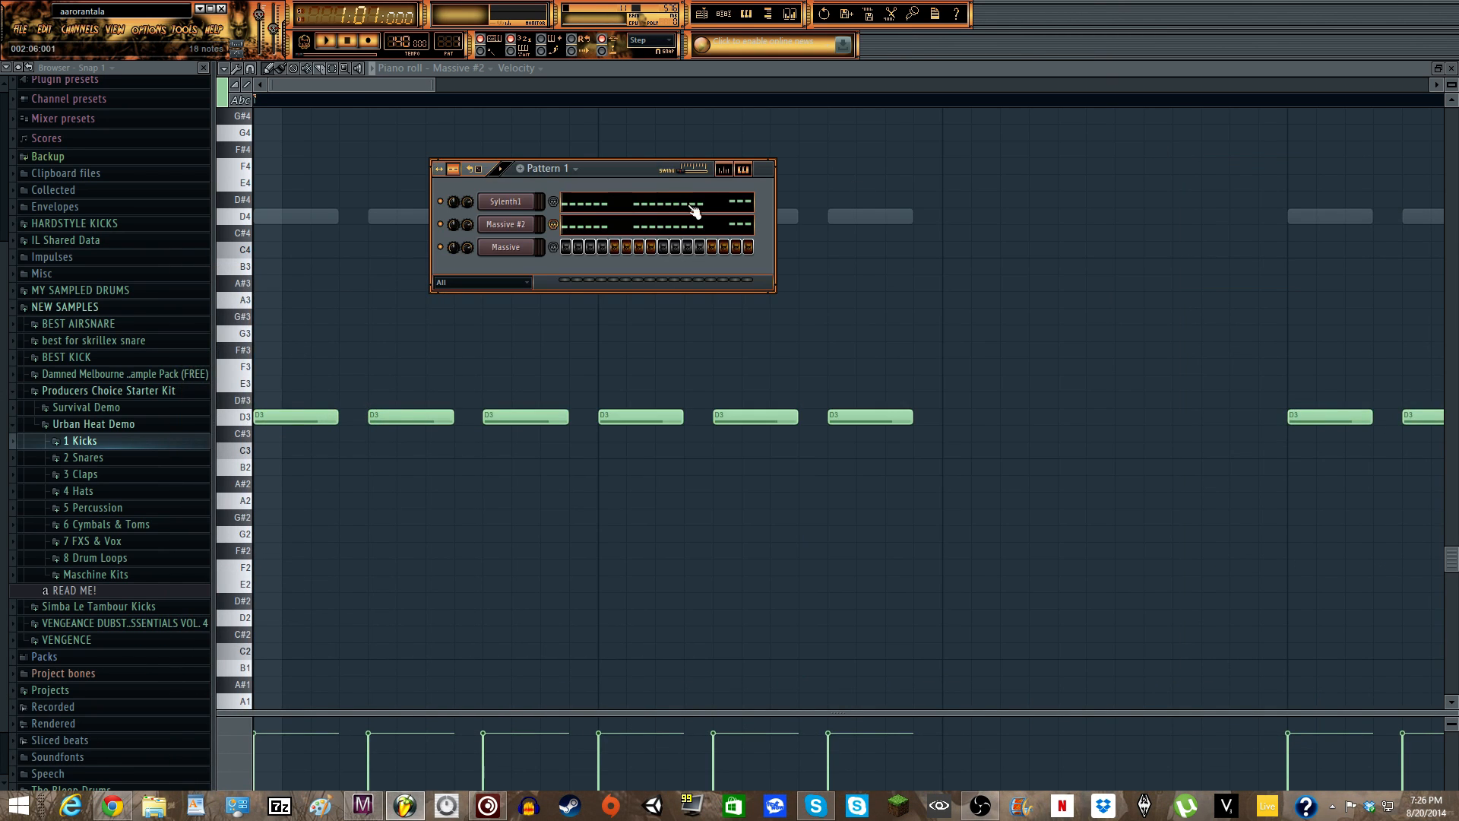
{"action": "right_click", "coordinate": [526, 223]}
{"action": "mouse_move", "coordinate": [568, 394]}
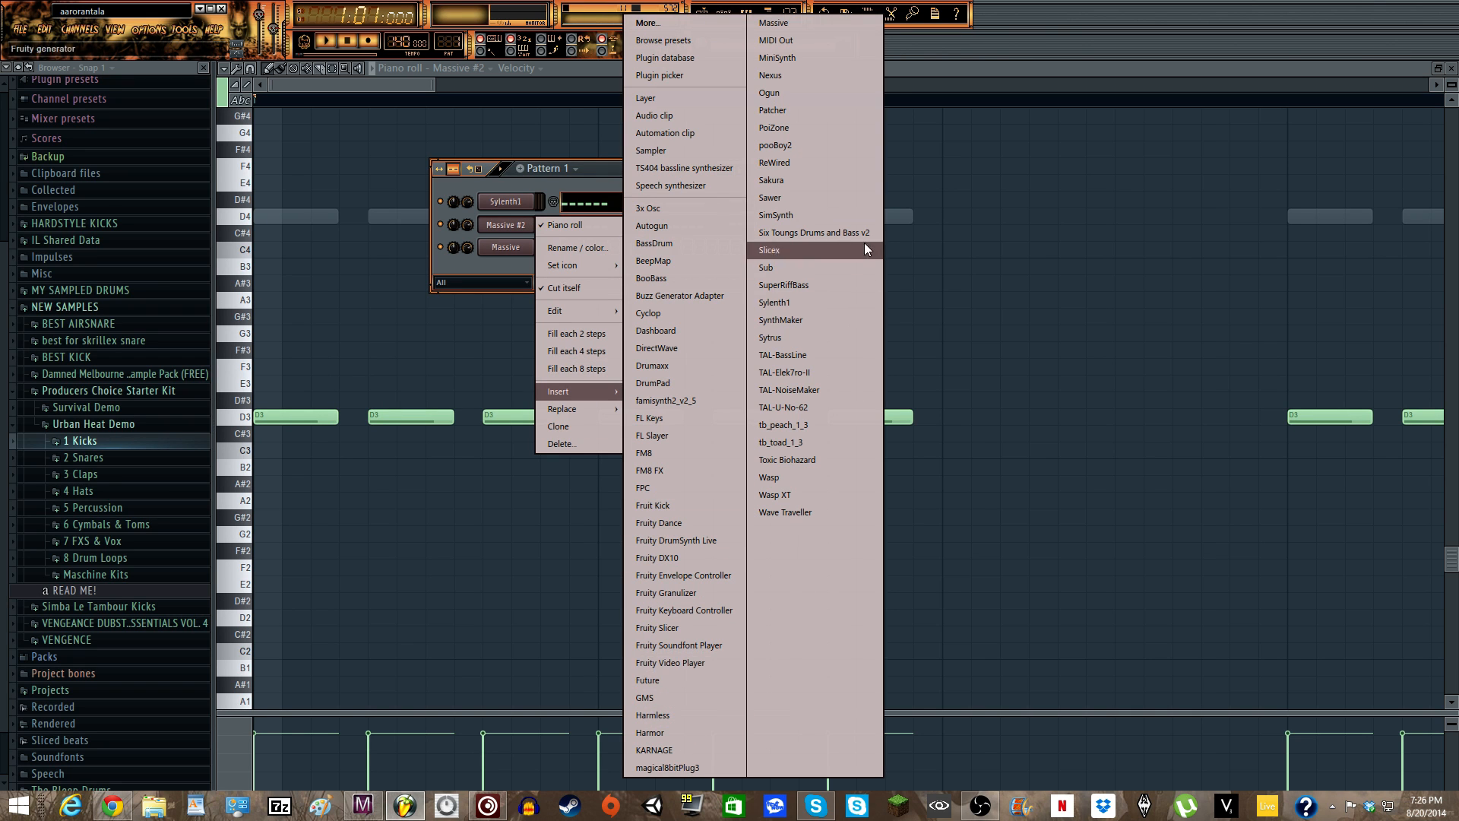
{"action": "left_click", "coordinate": [808, 23]}
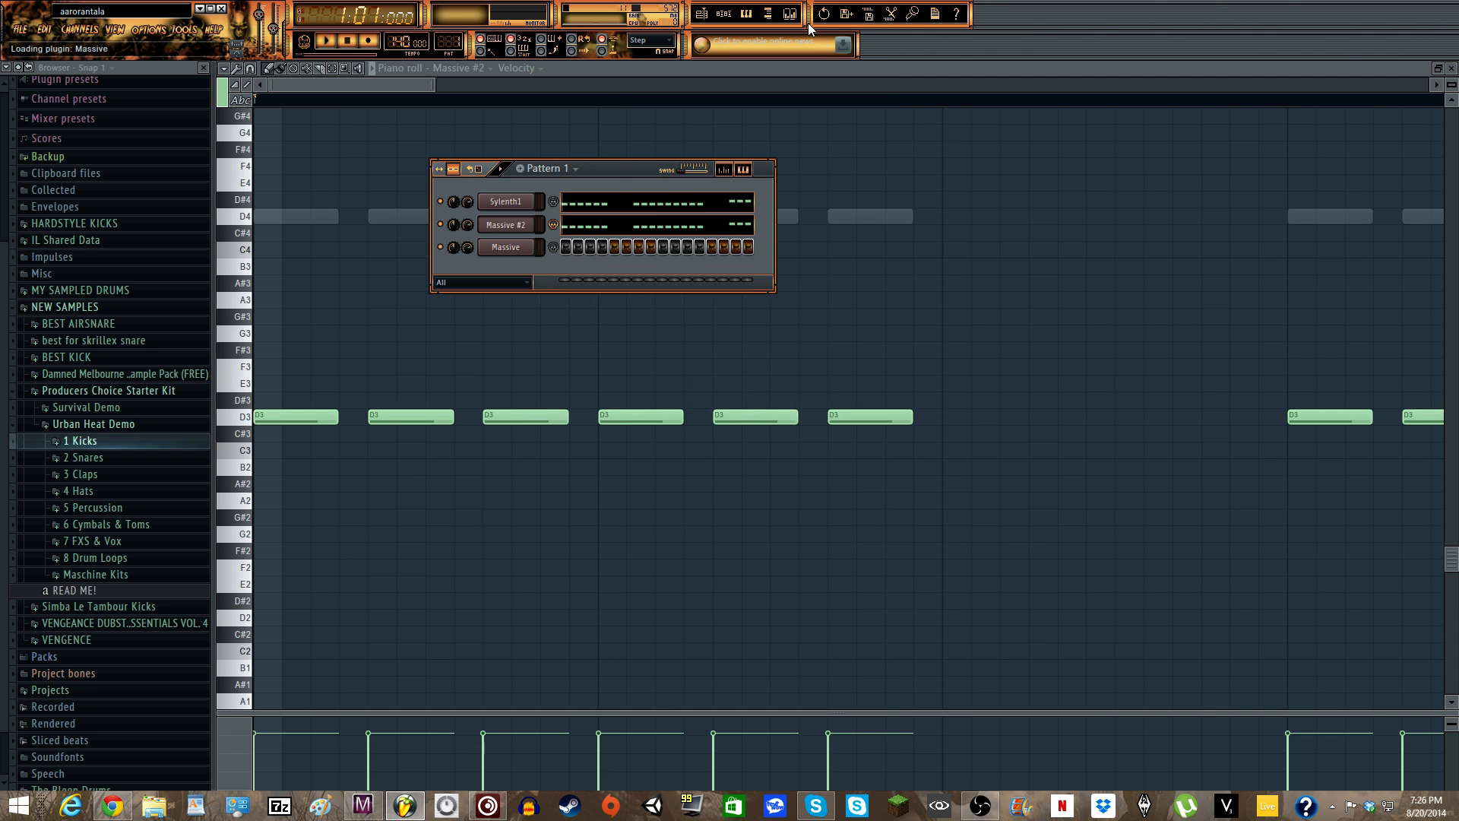
{"action": "left_click_drag", "start_coordinate": [849, 275], "coordinate": [859, 117]}
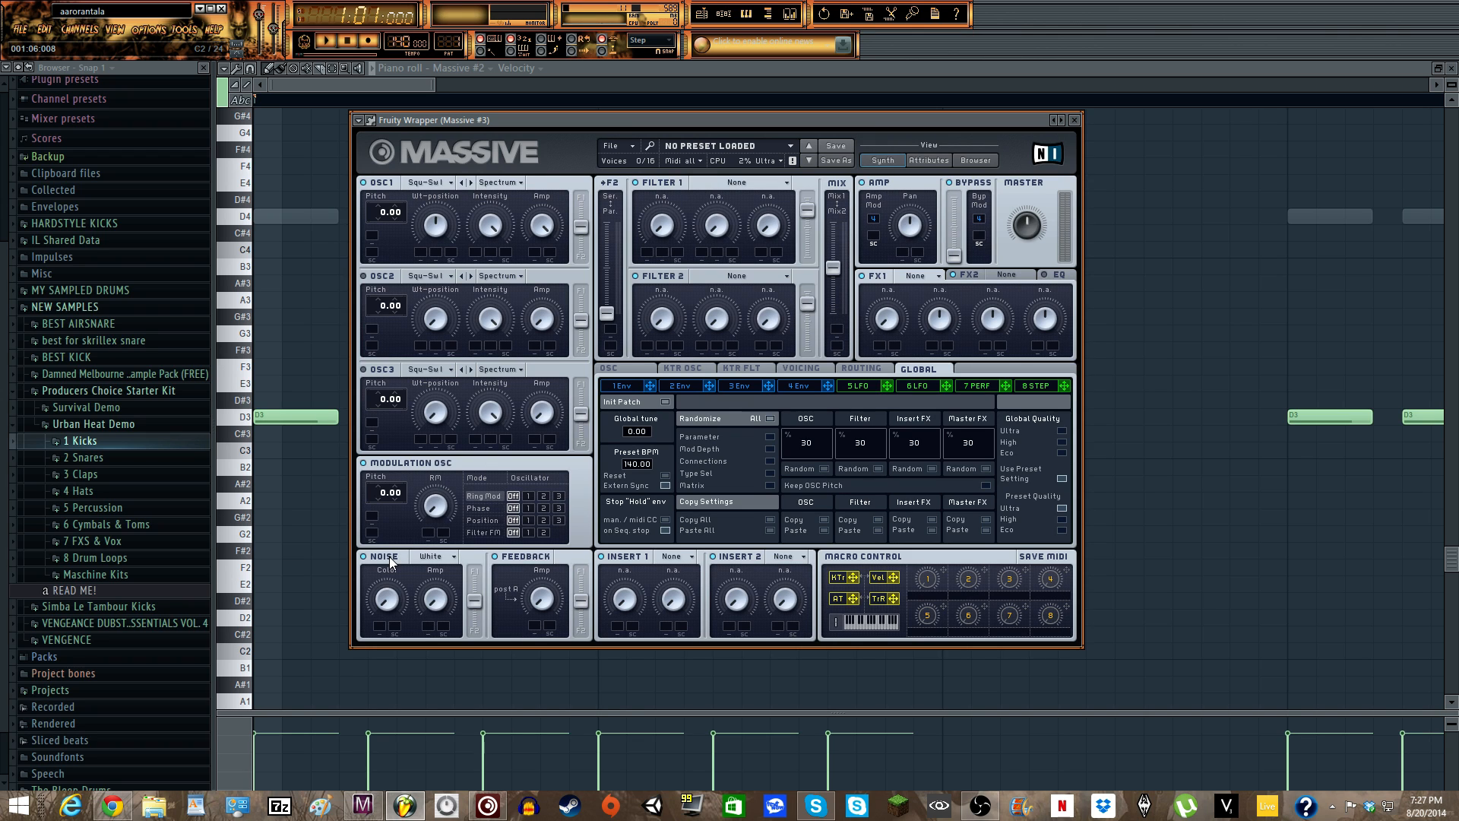
- Set the noise type of the new Massive to Bright, with Color at about 0.86, and adjust the noise Amp
{"action": "left_click", "coordinate": [418, 557]}
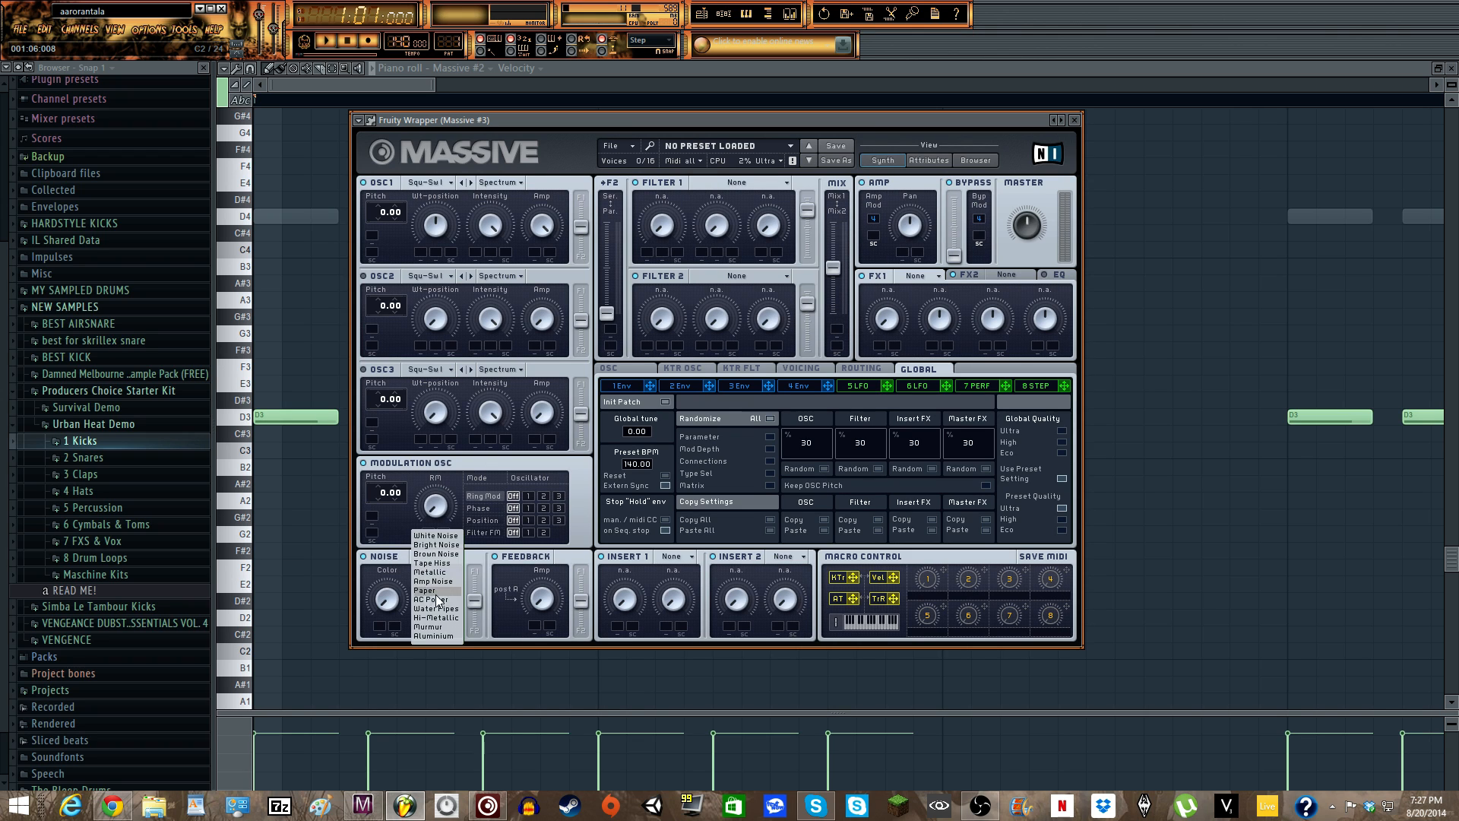
{"action": "left_click", "coordinate": [435, 544]}
{"action": "left_click_drag", "start_coordinate": [388, 597], "coordinate": [379, 476]}
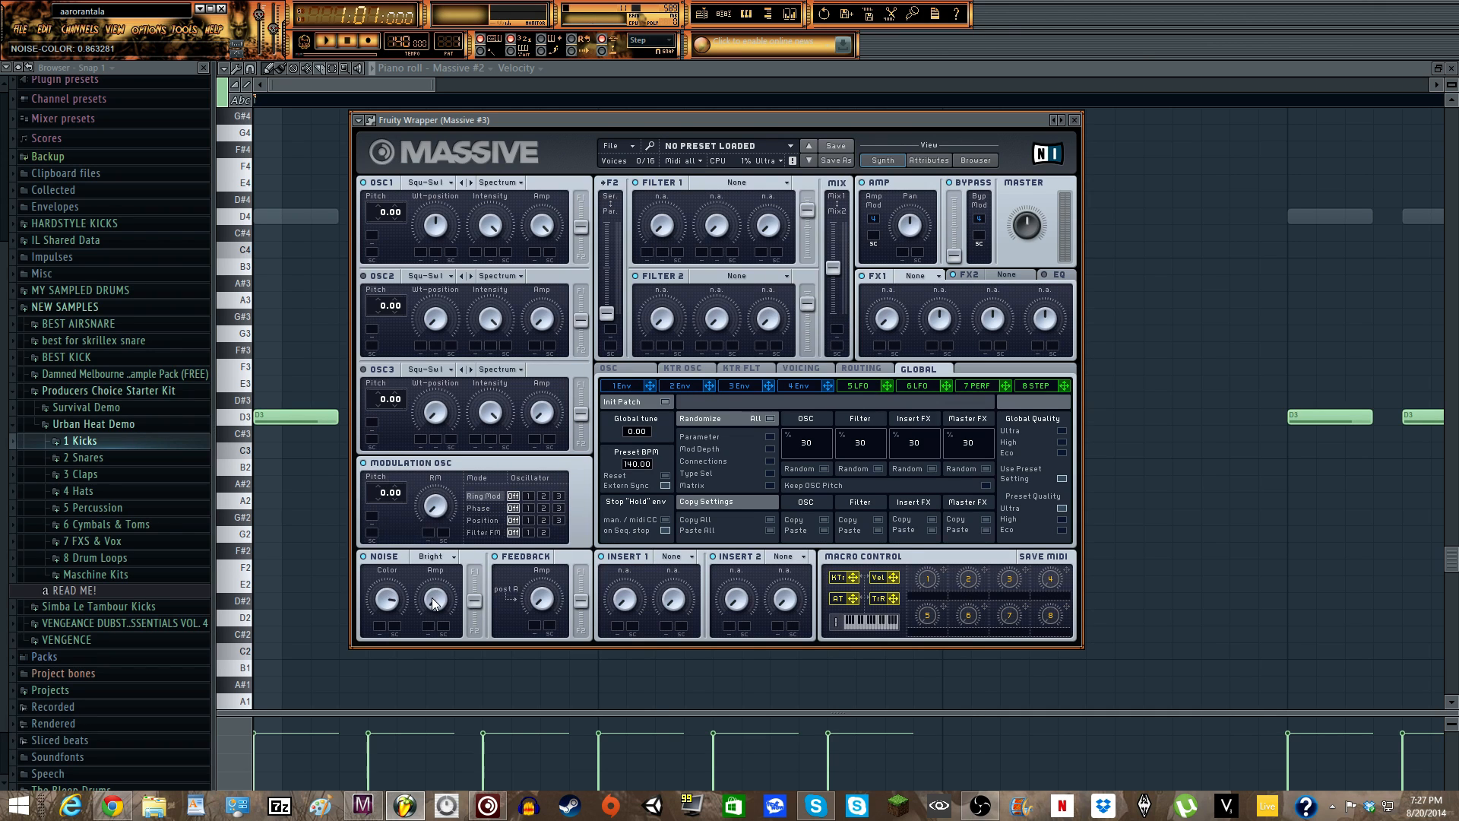
{"action": "left_click_drag", "start_coordinate": [435, 604], "coordinate": [405, 564]}
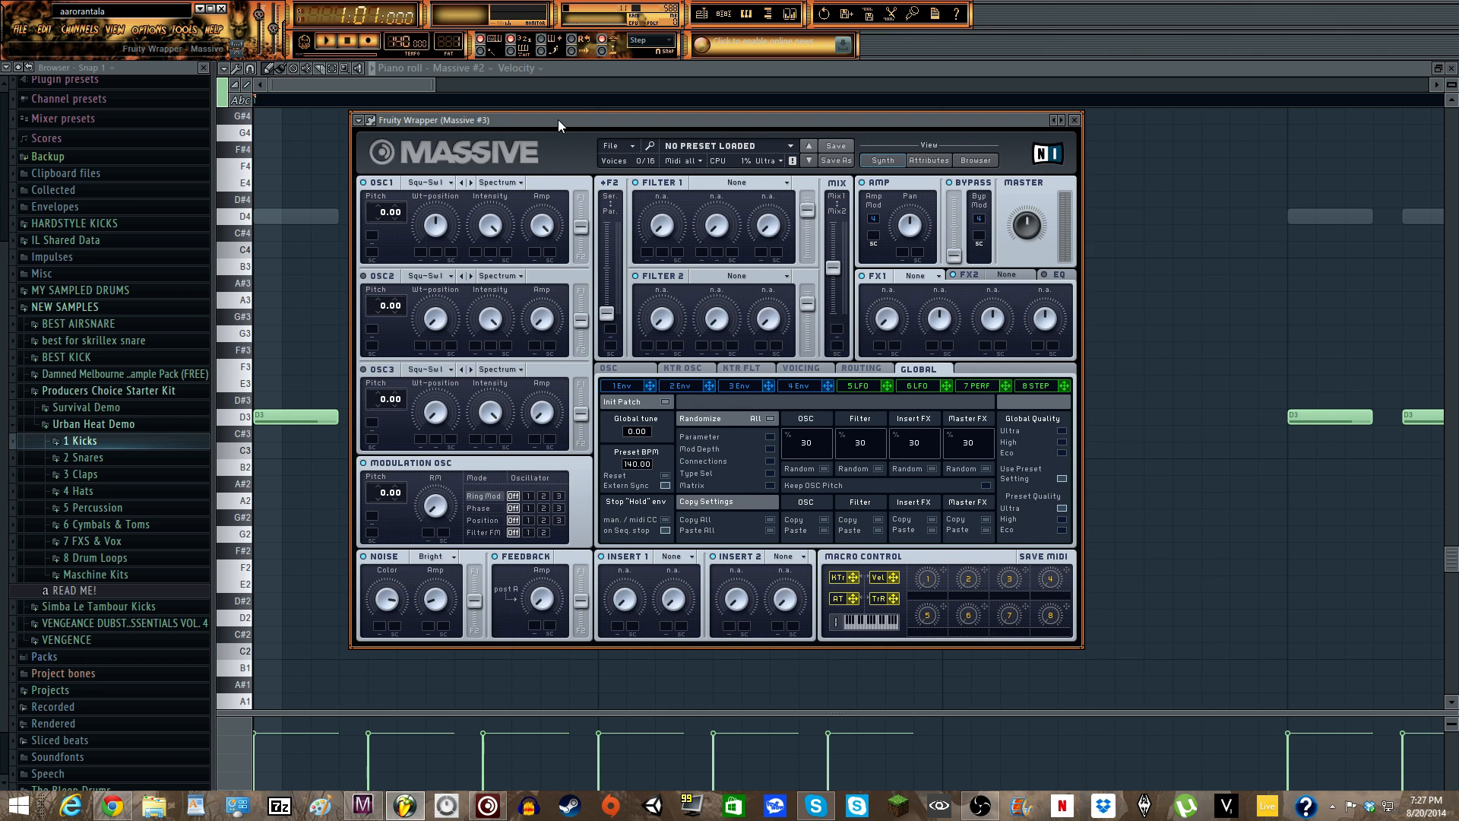
{"action": "left_click_drag", "start_coordinate": [558, 121], "coordinate": [521, 116]}
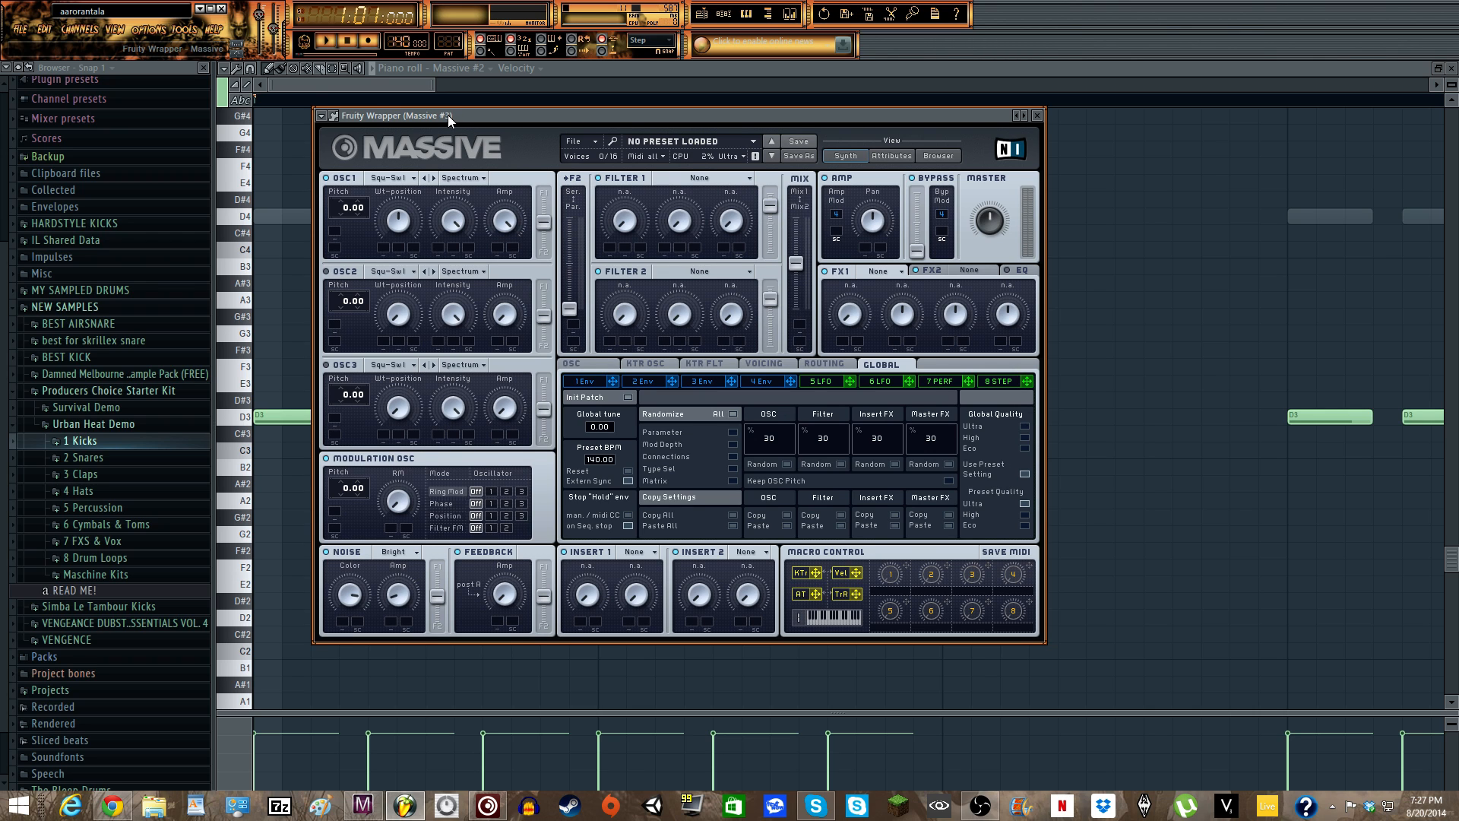
{"action": "left_click_drag", "start_coordinate": [449, 115], "coordinate": [466, 115]}
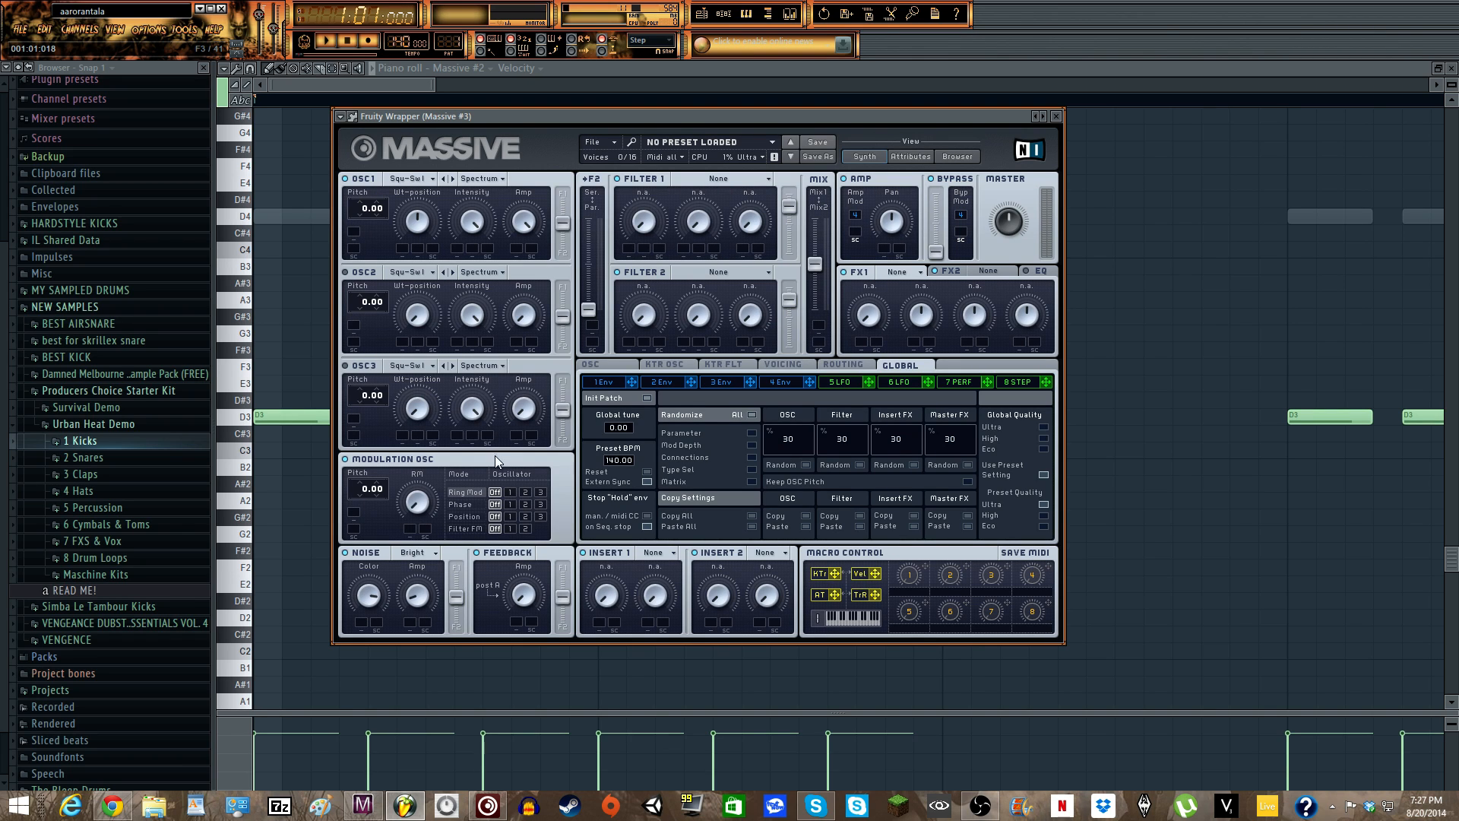
- Route the modulation oscillator's Ring Mod and Phase to oscillator 1 and Position to oscillator 3, with Position at about 0.01
{"action": "left_click", "coordinate": [510, 493]}
{"action": "left_click", "coordinate": [510, 504]}
{"action": "left_click", "coordinate": [540, 518]}
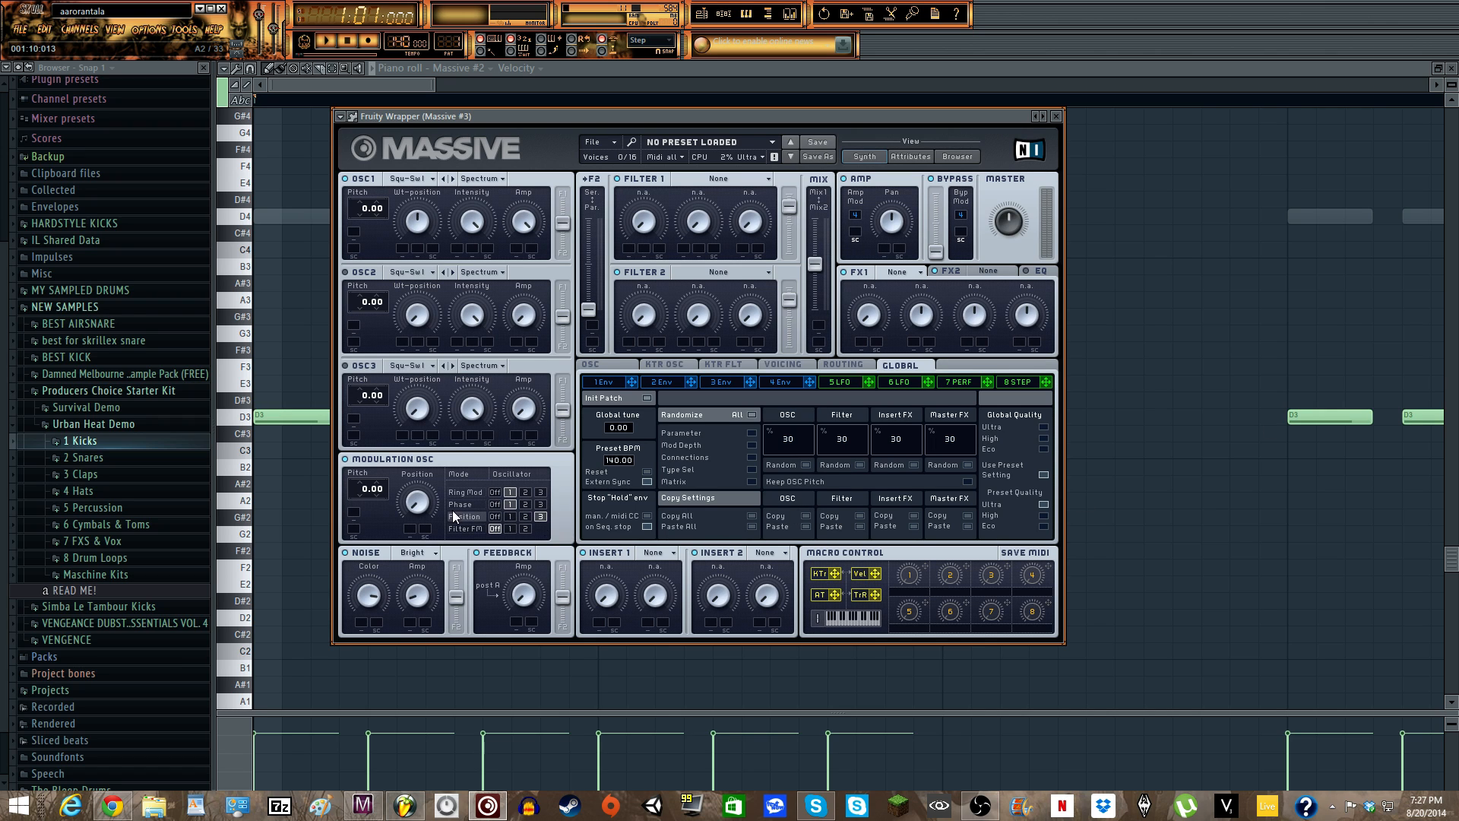
{"action": "left_click", "coordinate": [412, 515]}
{"action": "left_click_drag", "start_coordinate": [415, 509], "coordinate": [417, 506]}
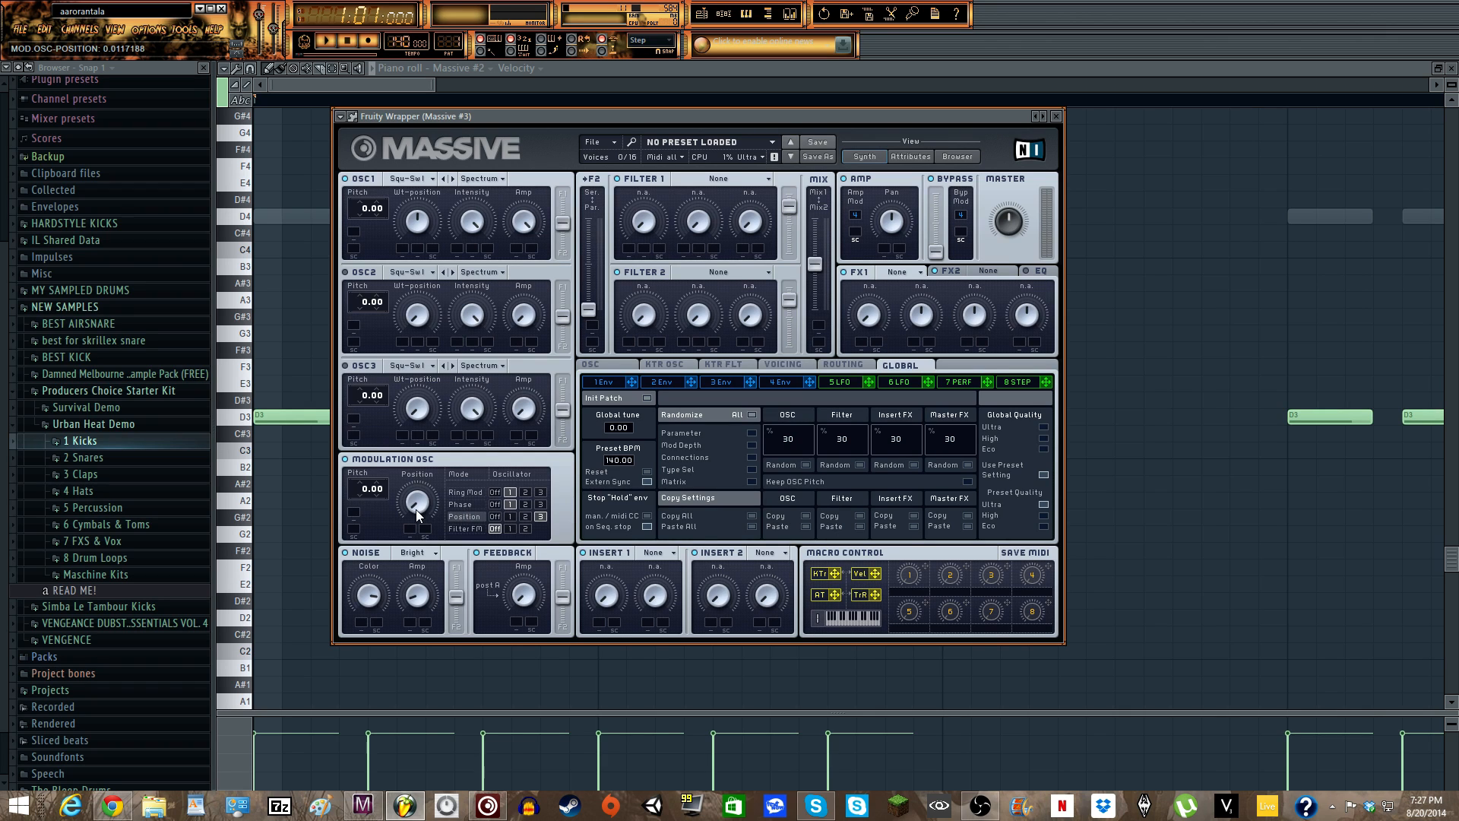
- Set the modulation oscillator's Phase amount to about 0.05 and its RM amount to about 0.55
{"action": "left_click", "coordinate": [469, 504]}
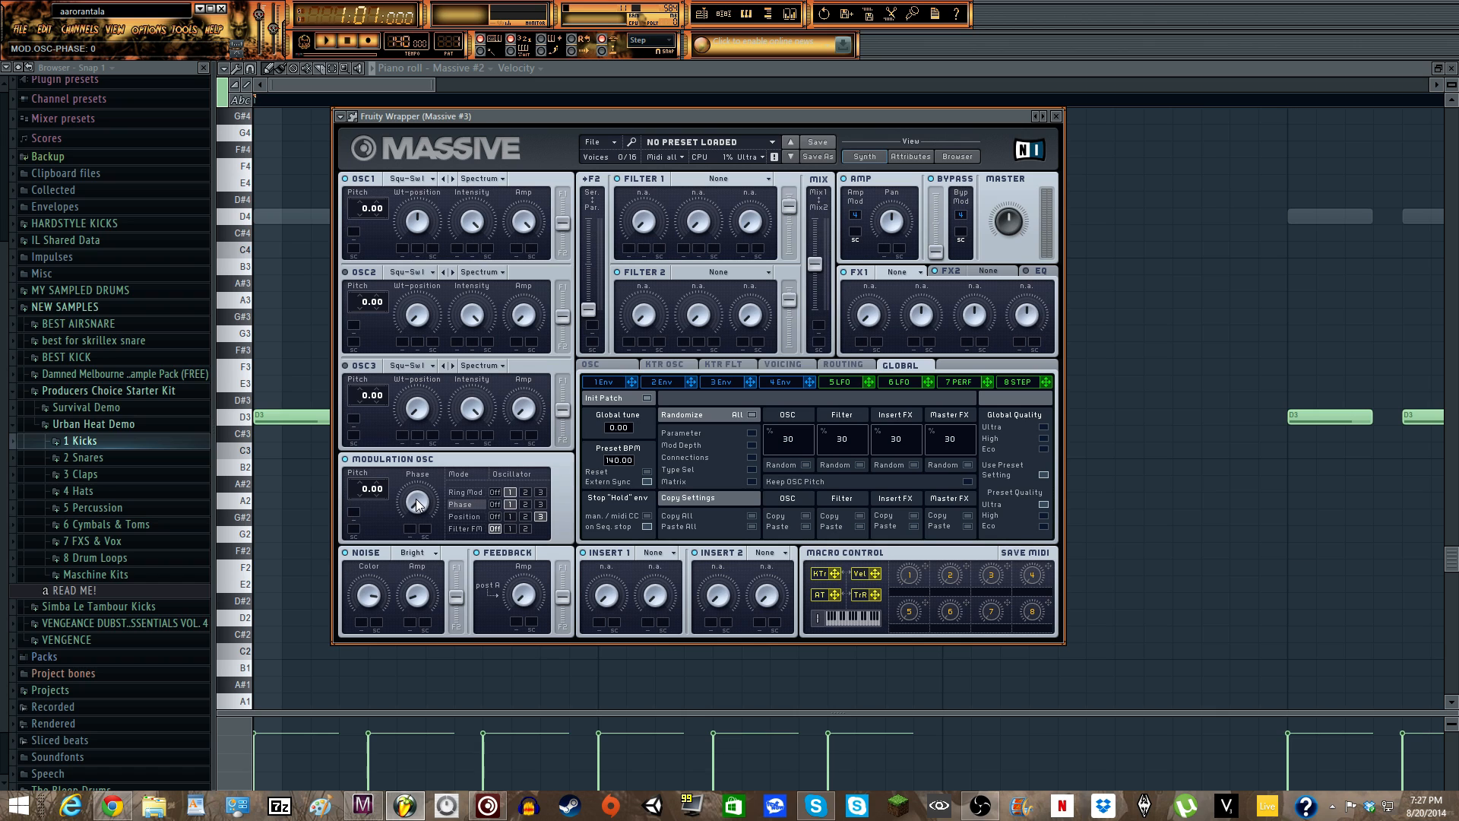
{"action": "left_click_drag", "start_coordinate": [418, 503], "coordinate": [417, 500]}
{"action": "key", "text": "alt+Tab"}
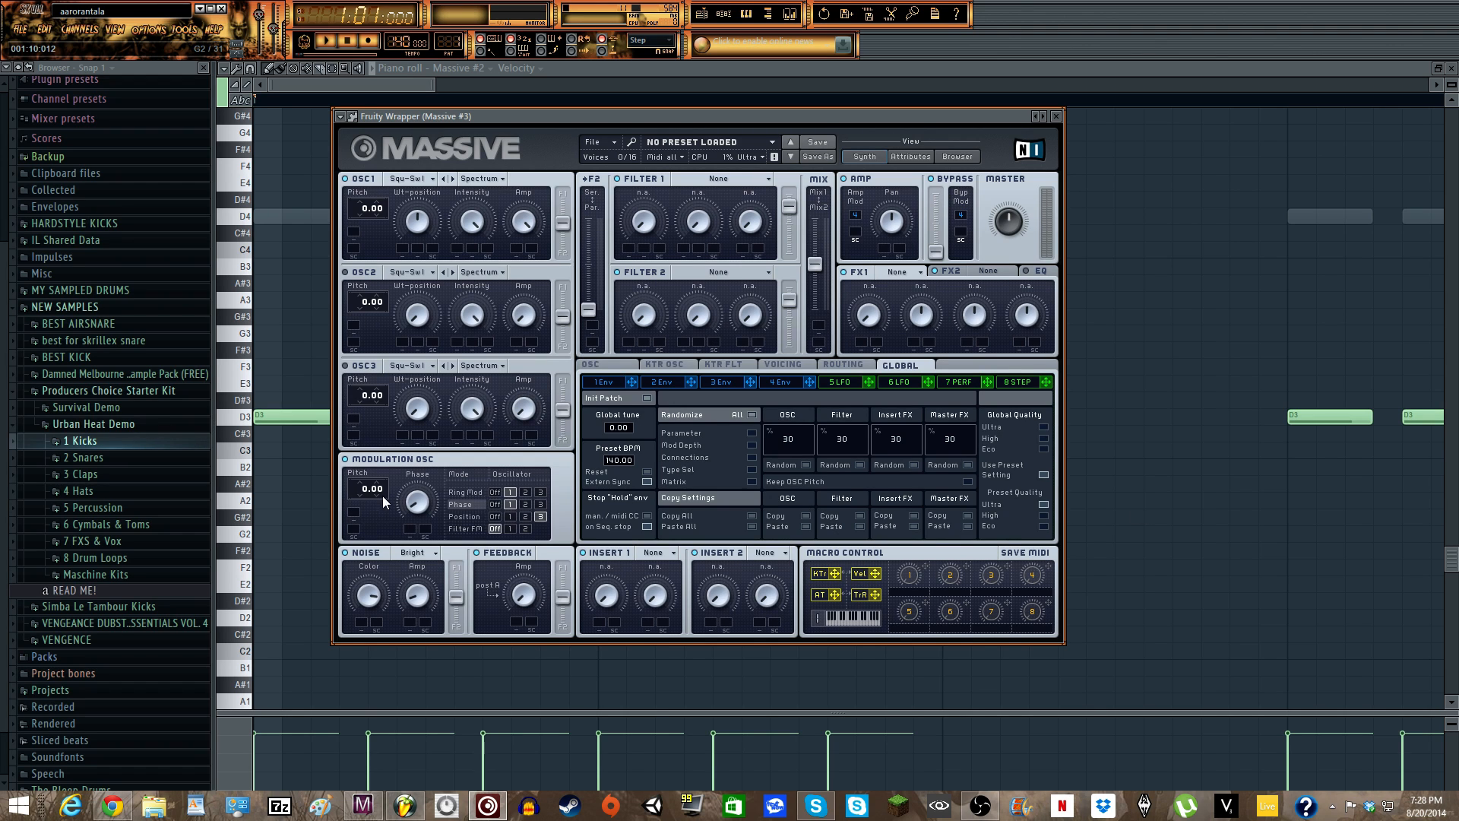
{"action": "left_click_drag", "start_coordinate": [416, 500], "coordinate": [418, 497]}
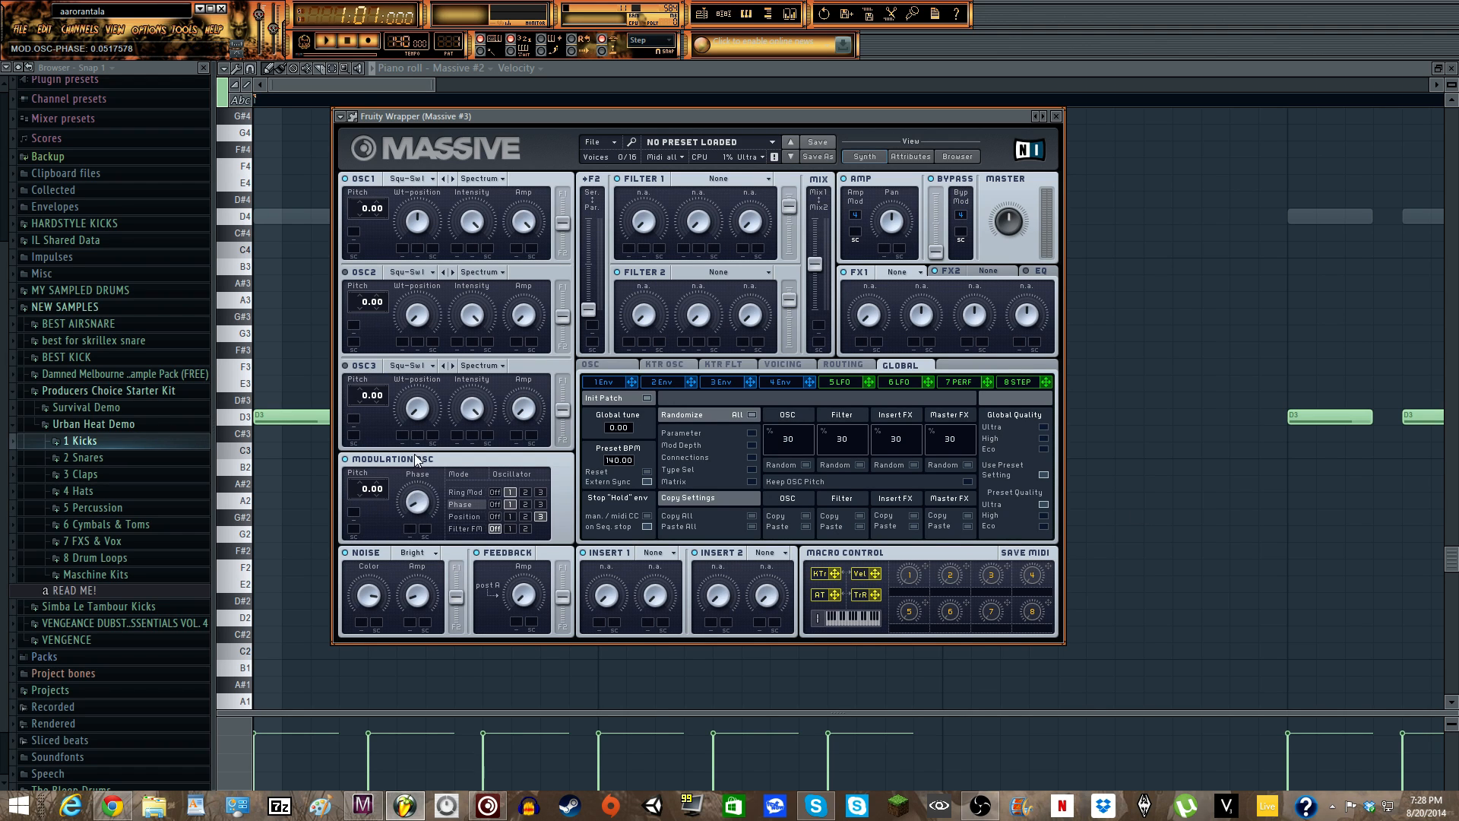
{"action": "left_click", "coordinate": [465, 493]}
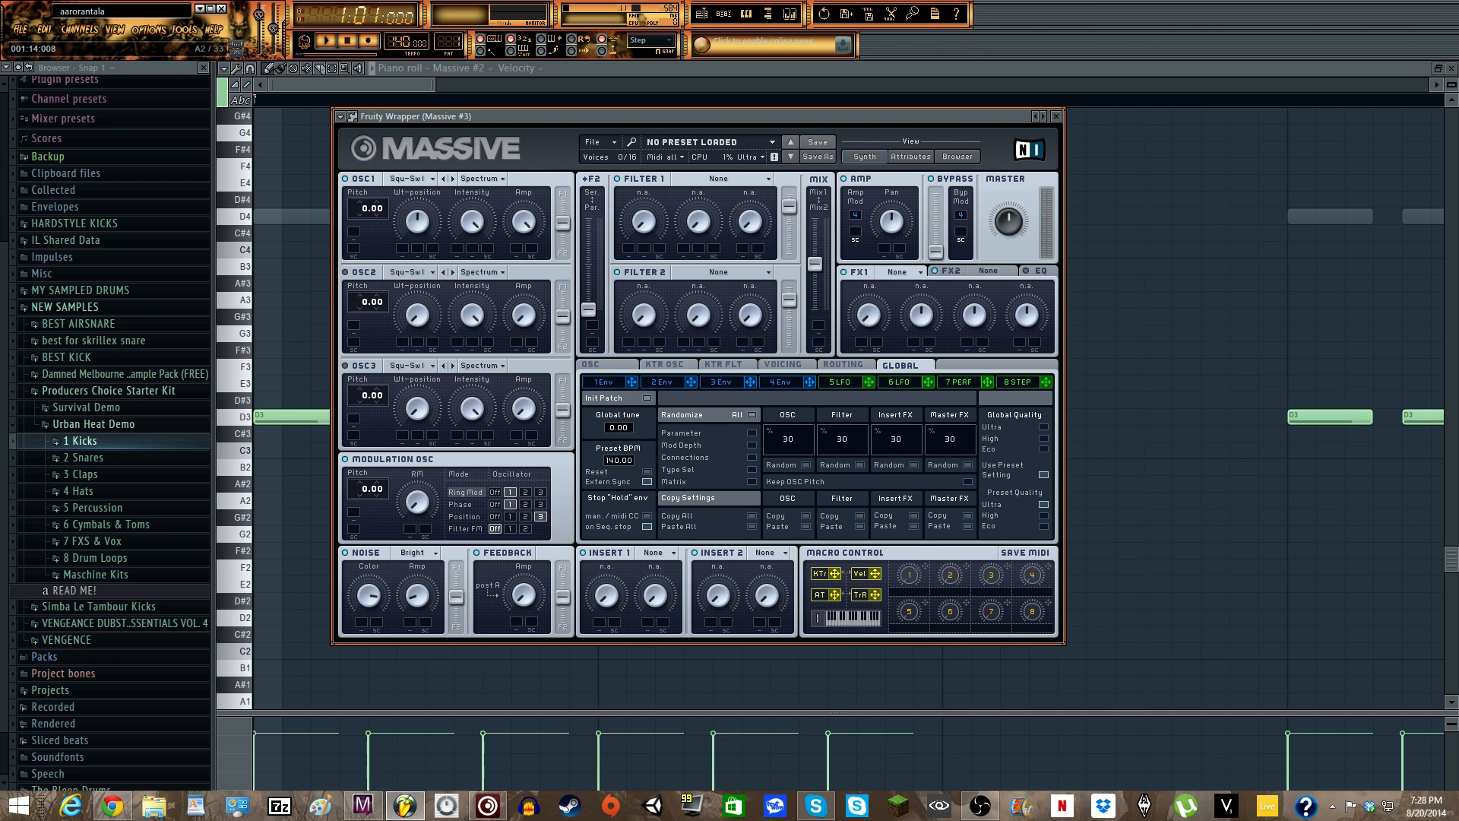
{"action": "left_click", "coordinate": [416, 500]}
{"action": "left_click_drag", "start_coordinate": [408, 455], "coordinate": [408, 427]}
- Set OSC1 to the Groan III wavetable with the Bend – mode
{"action": "left_click", "coordinate": [411, 180]}
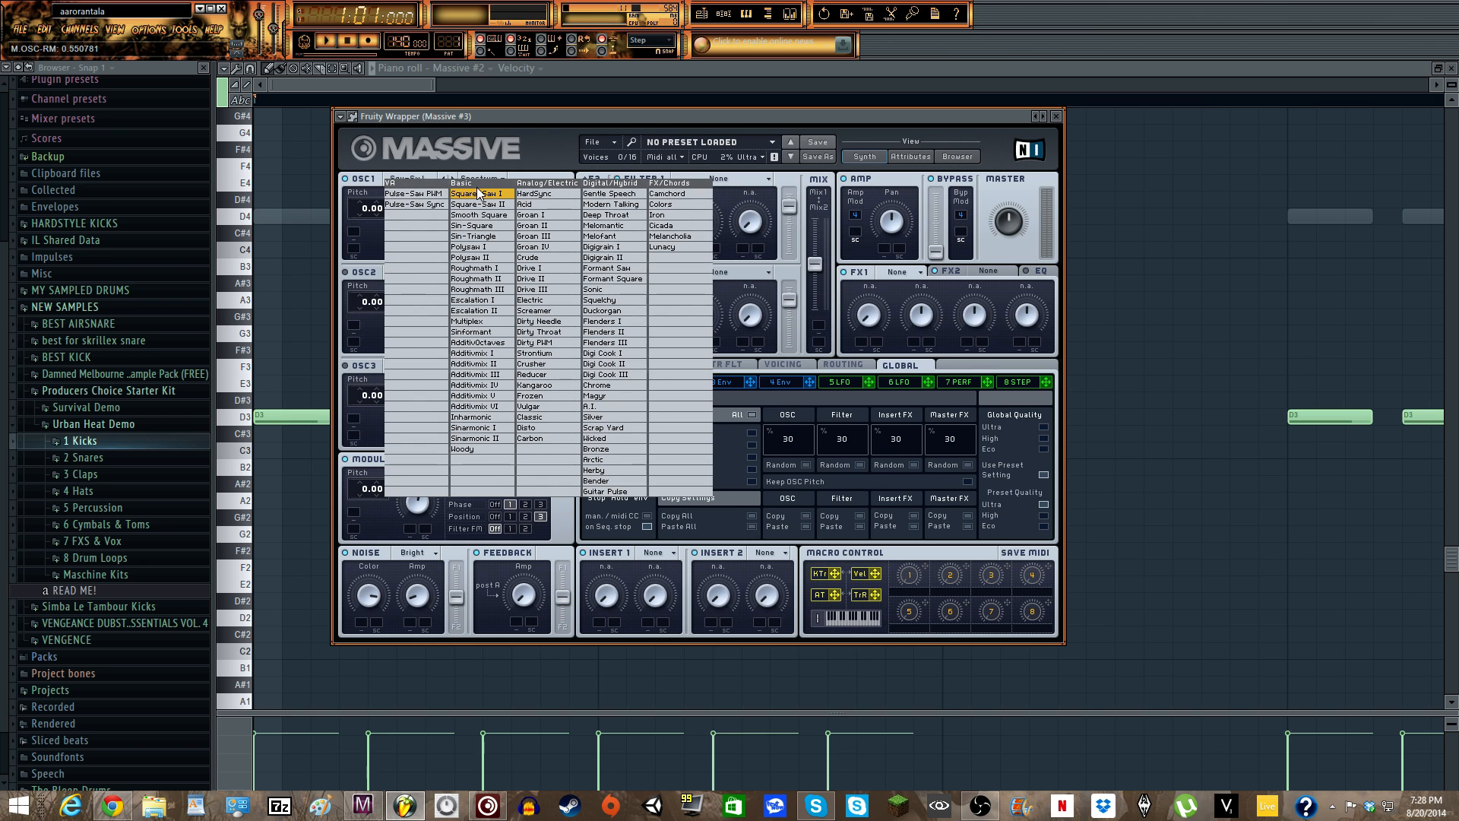
{"action": "left_click", "coordinate": [558, 240]}
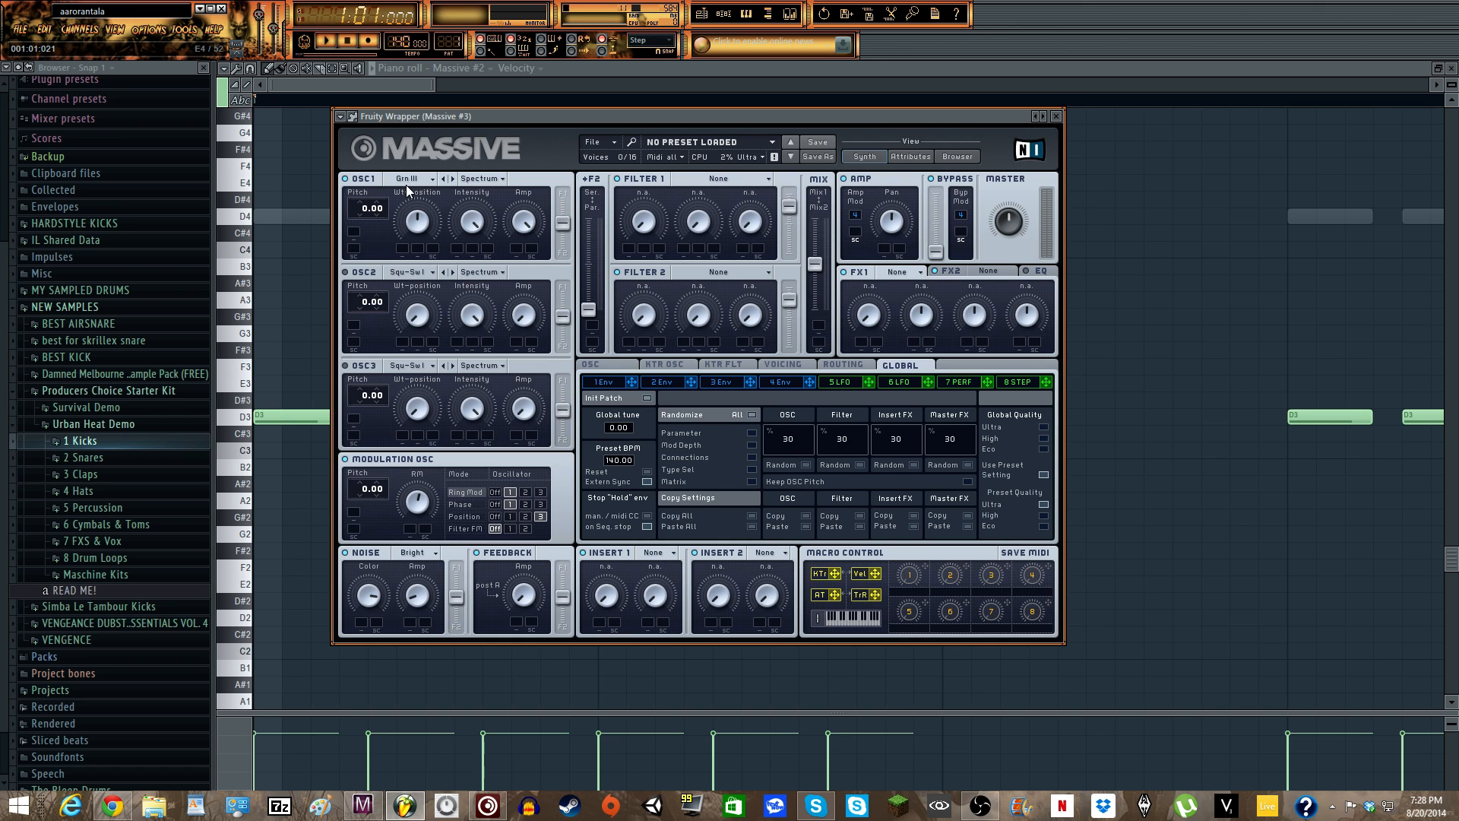
{"action": "left_click", "coordinate": [488, 179]}
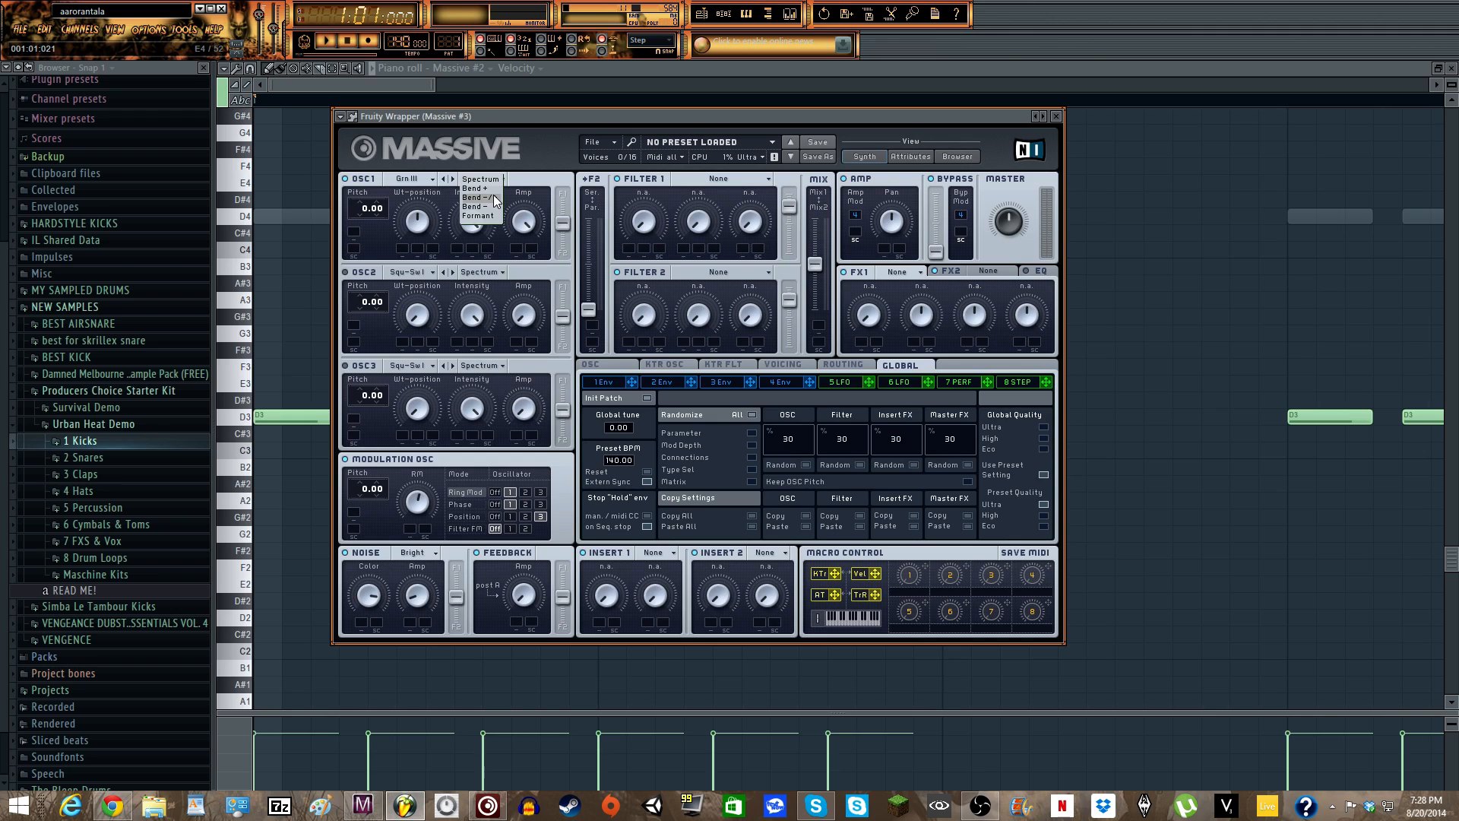
{"action": "left_click", "coordinate": [498, 206]}
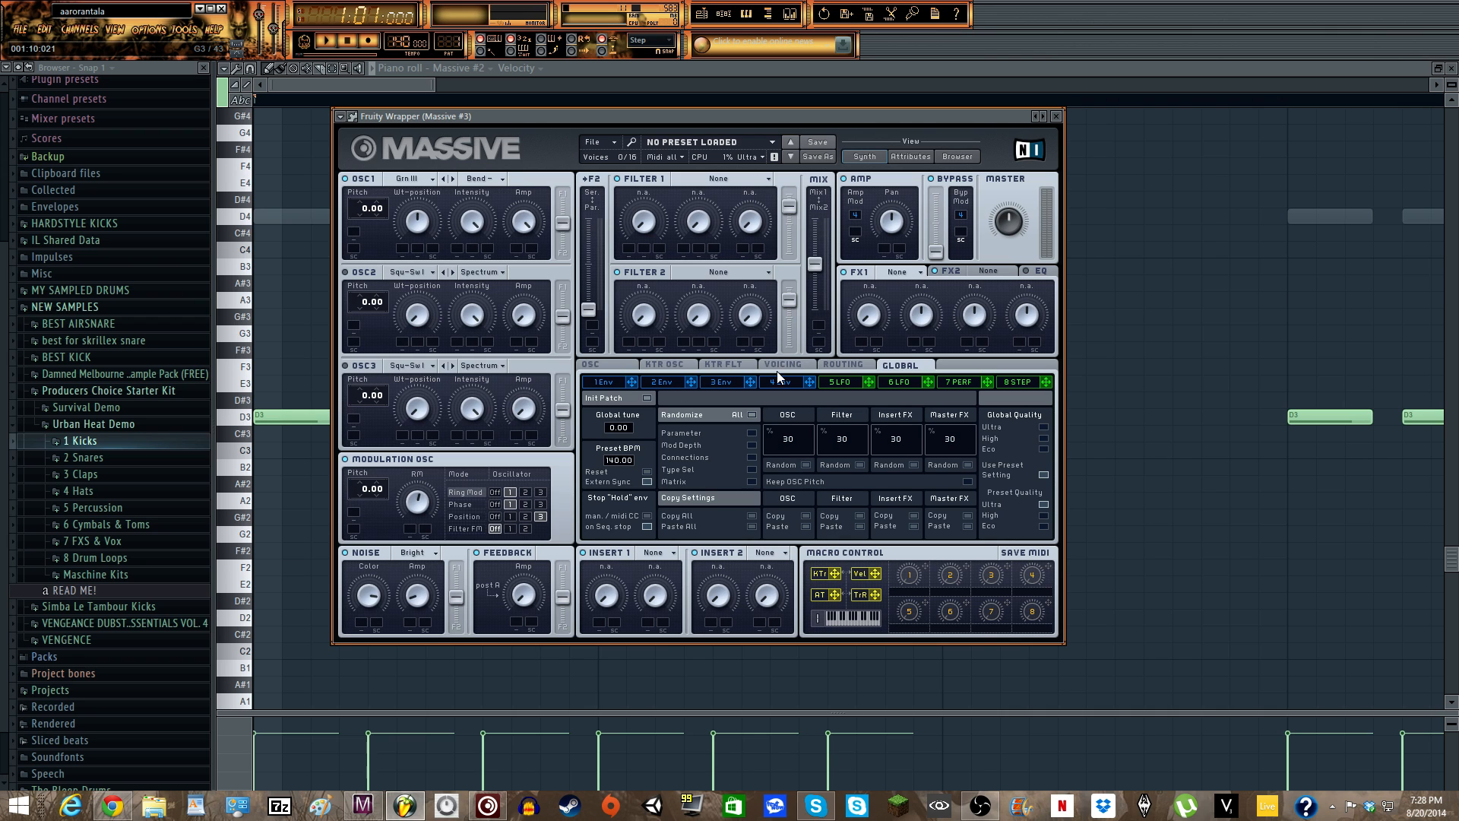
- Change modulator 5 from an LFO to a Performer and assign it to OSC1's Pitch with an amount of 36.00
{"action": "left_click", "coordinate": [887, 378]}
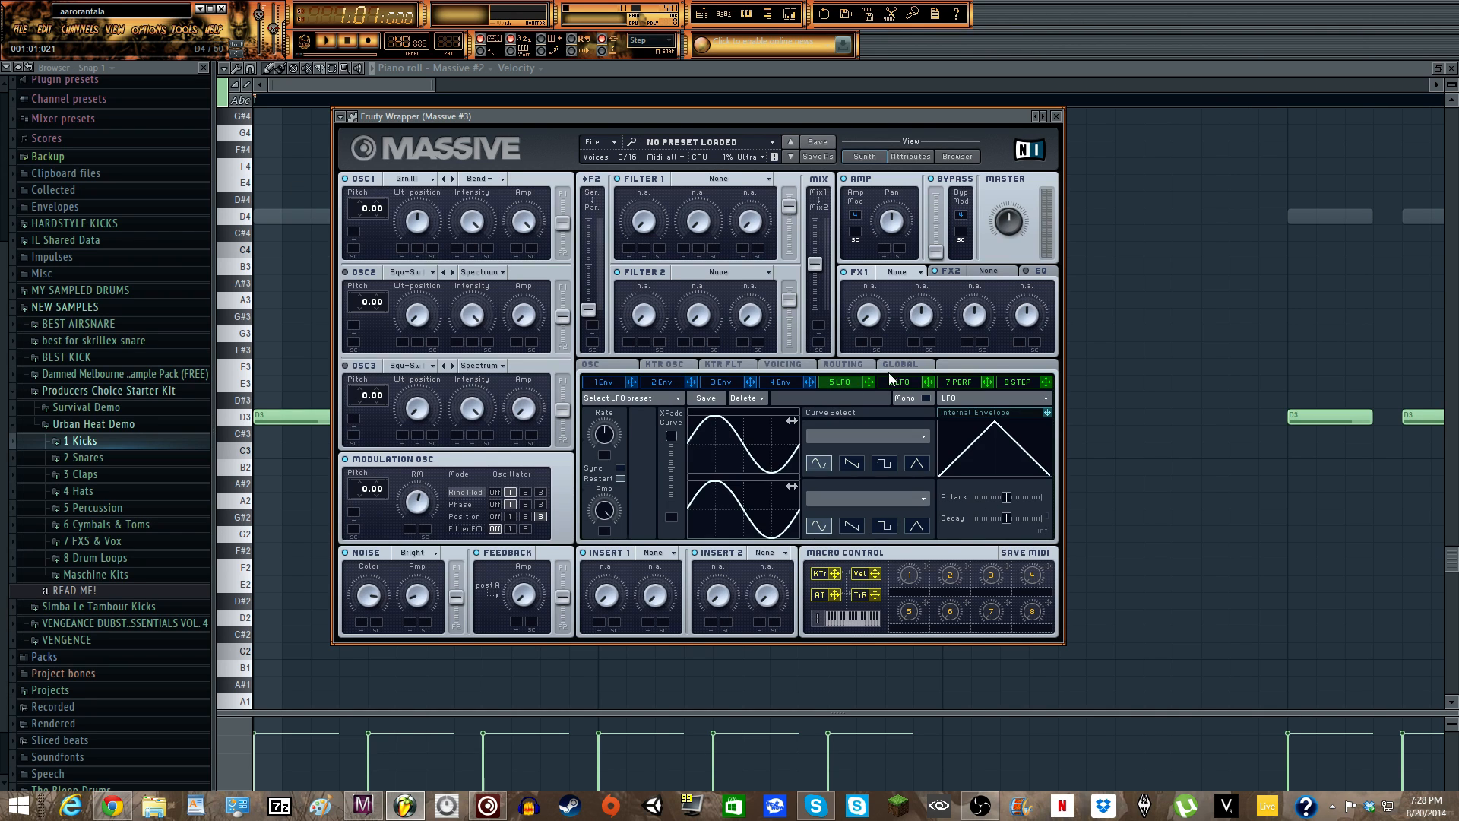
{"action": "left_click_drag", "start_coordinate": [867, 381], "coordinate": [354, 231]}
{"action": "left_click", "coordinate": [1008, 399]}
{"action": "left_click", "coordinate": [977, 407]}
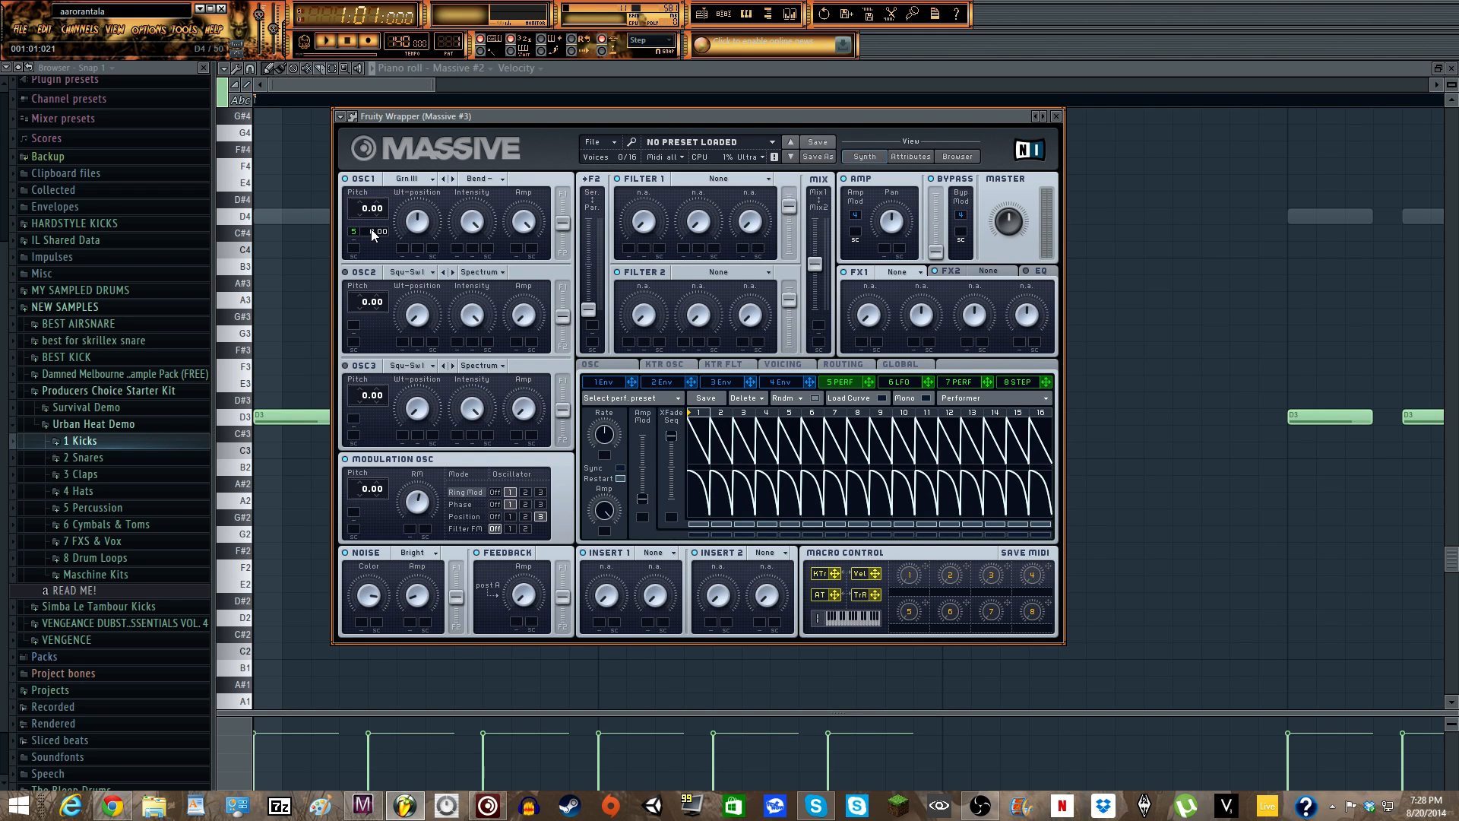
{"action": "left_click_drag", "start_coordinate": [372, 234], "coordinate": [394, 232]}
{"action": "left_click_drag", "start_coordinate": [371, 229], "coordinate": [373, 276]}
- Set OSC1's Wt-position to about 0.61 and modulate its Wt-position and Intensity with performer 5
{"action": "left_click_drag", "start_coordinate": [492, 117], "coordinate": [434, 123]}
{"action": "left_click_drag", "start_coordinate": [365, 230], "coordinate": [372, 220]}
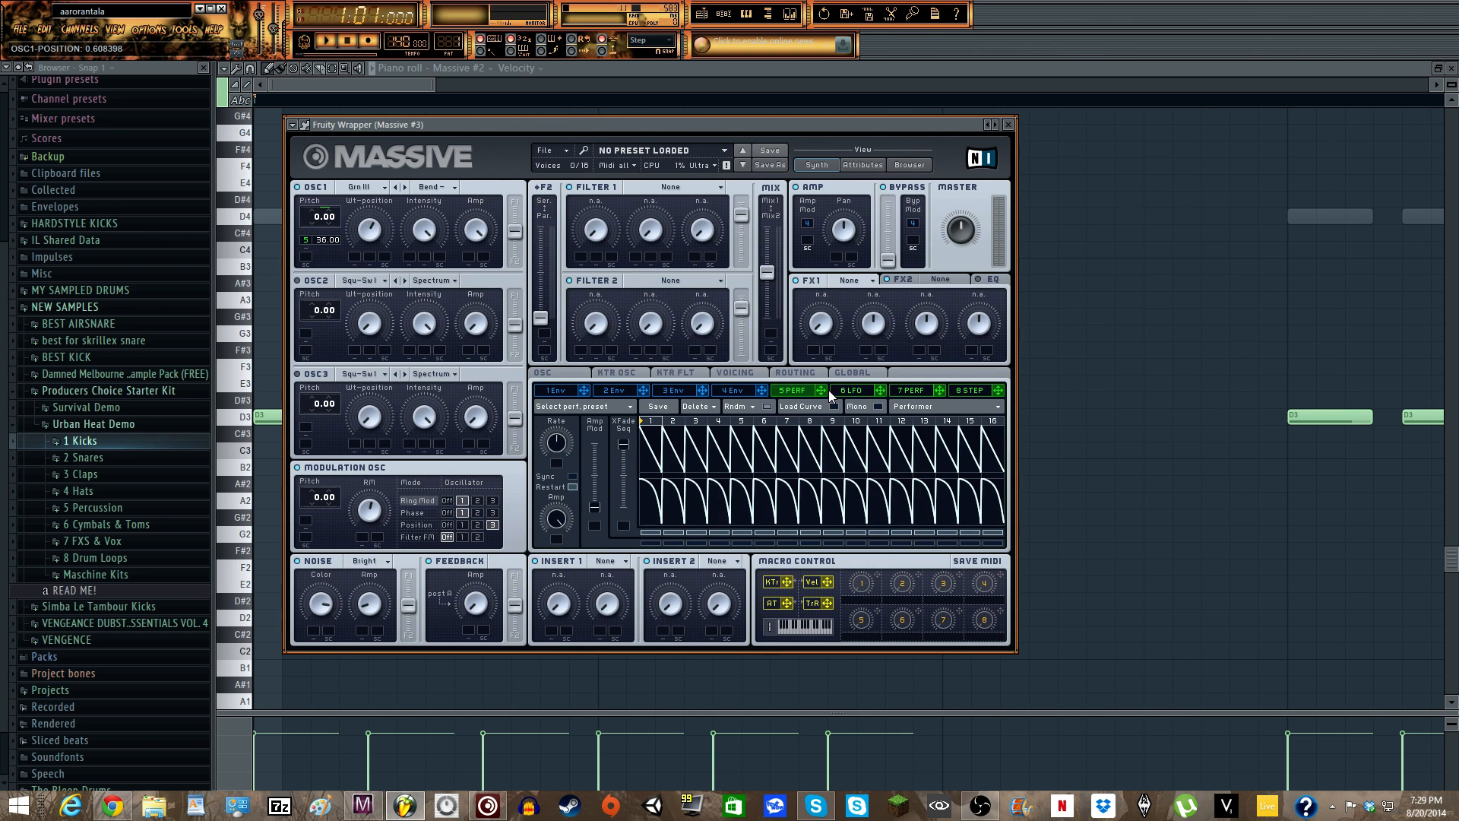
{"action": "left_click_drag", "start_coordinate": [825, 390], "coordinate": [354, 264]}
{"action": "left_click_drag", "start_coordinate": [354, 258], "coordinate": [356, 263]}
{"action": "left_click_drag", "start_coordinate": [821, 388], "coordinate": [412, 266]}
- Set the filter routing halfway between series and parallel, and make Filter 1 a Comb with performer 5 modulating its raised Pitch and a higher output
{"action": "left_click_drag", "start_coordinate": [538, 319], "coordinate": [560, 263]}
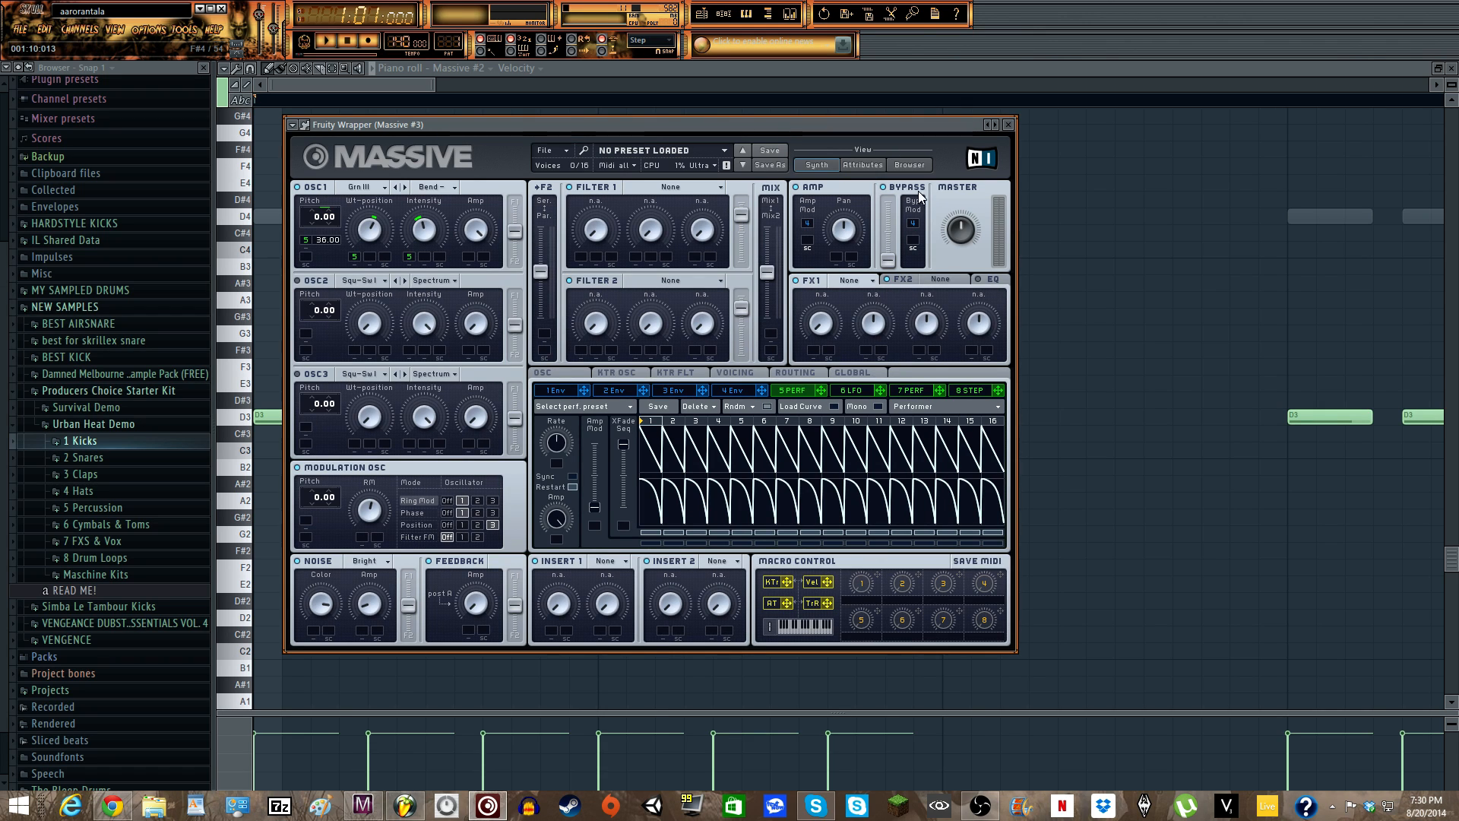
{"action": "left_click", "coordinate": [662, 185]}
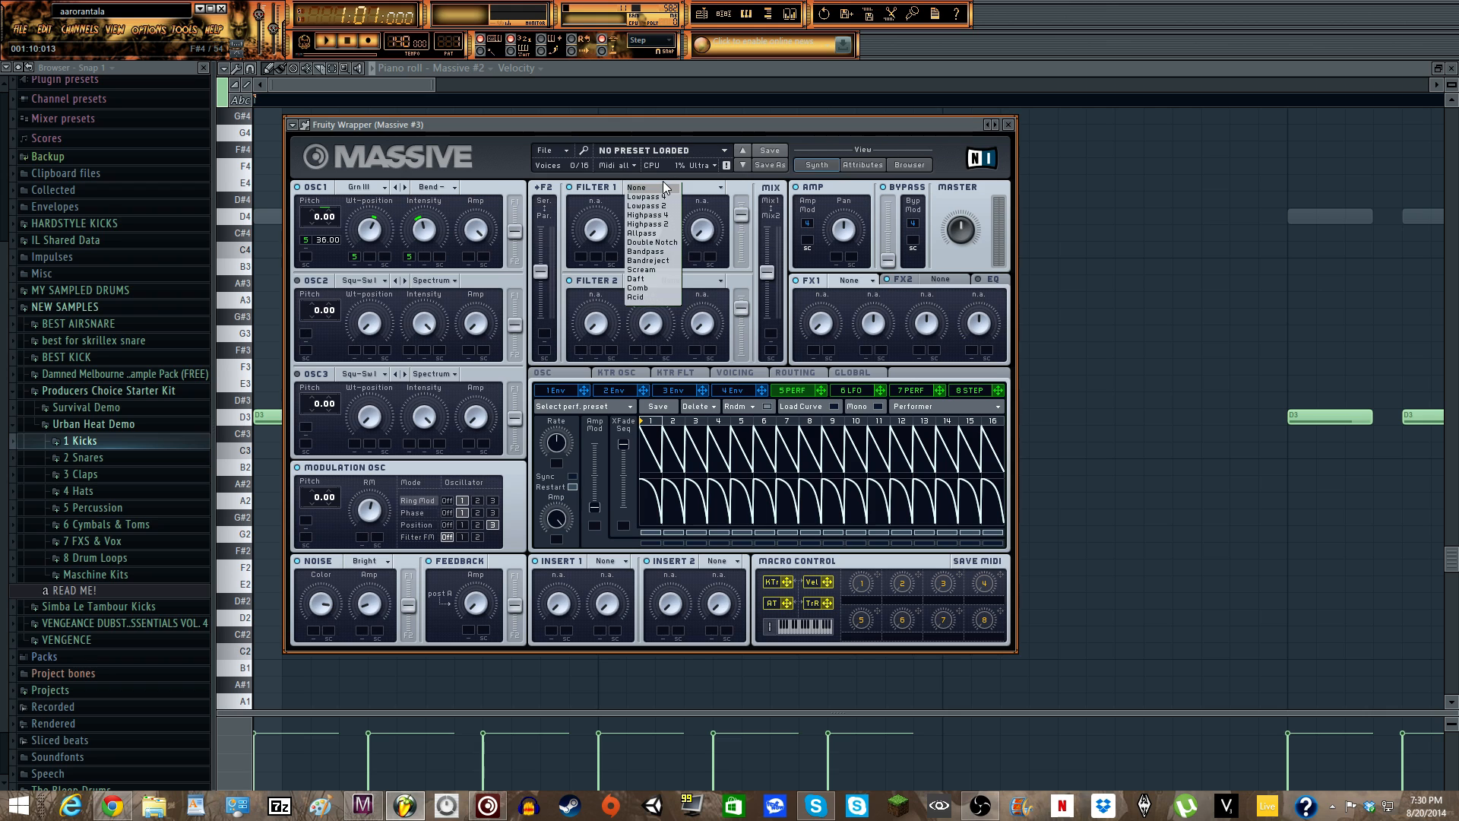
{"action": "left_click", "coordinate": [645, 286]}
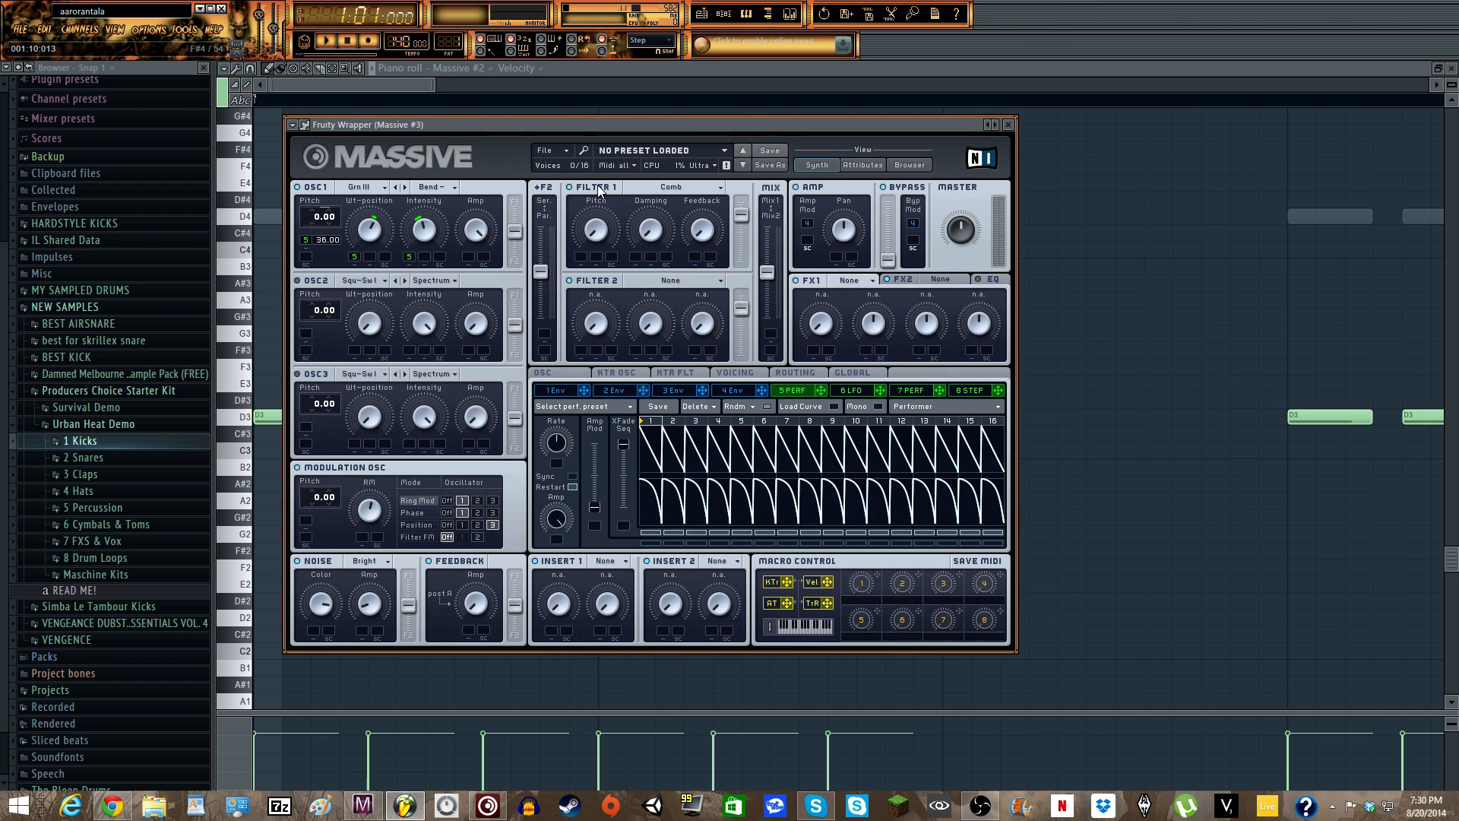
{"action": "left_click_drag", "start_coordinate": [589, 230], "coordinate": [591, 162]}
{"action": "left_click_drag", "start_coordinate": [808, 385], "coordinate": [568, 237]}
{"action": "left_click_drag", "start_coordinate": [750, 221], "coordinate": [741, 122]}
- Set Filter 2 to Bandpass with a higher output, performer 5 modulating its raised Cutoff, and Bandwidth at about 0.47
{"action": "left_click", "coordinate": [686, 281]}
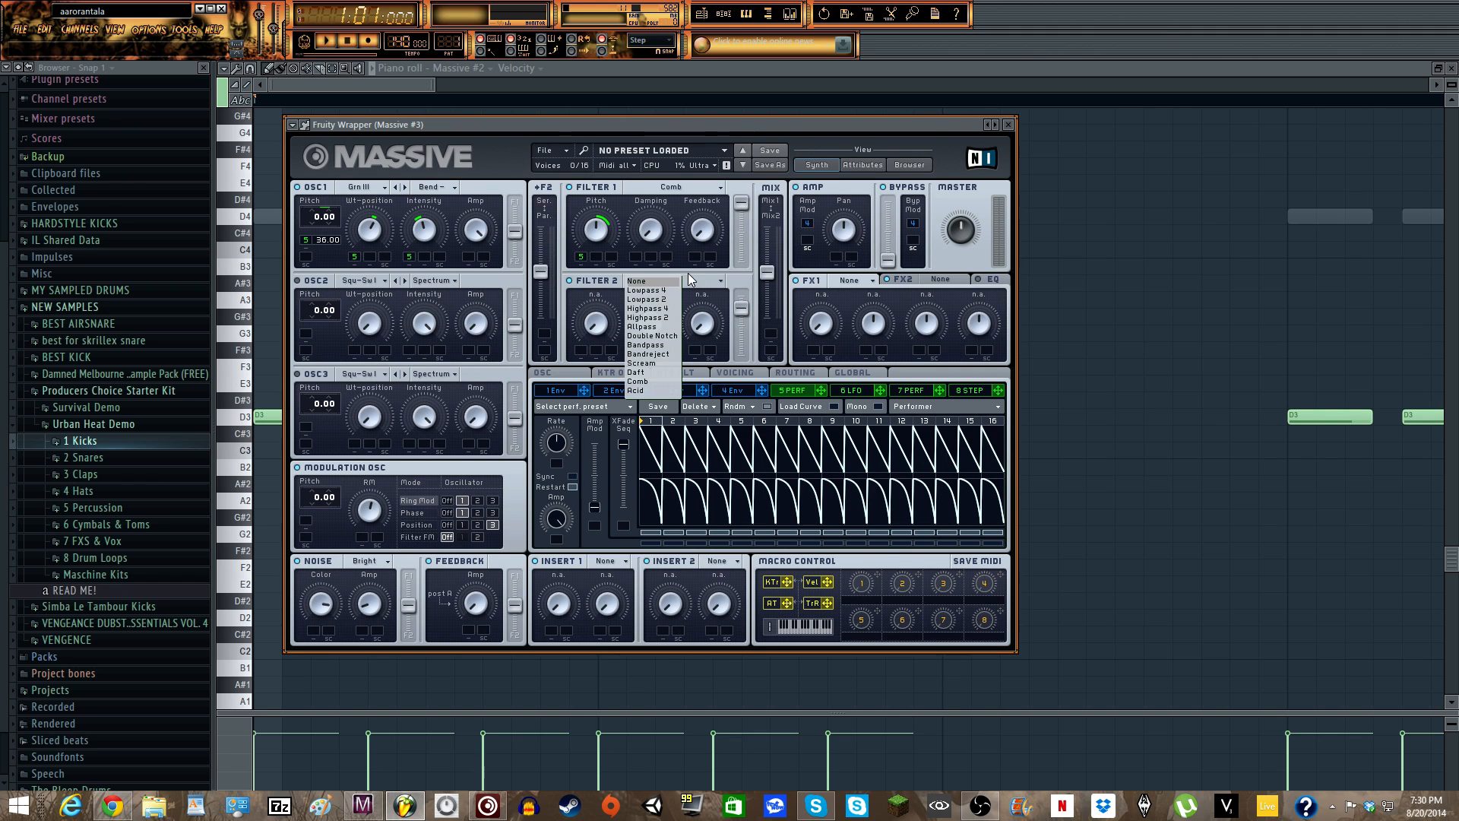
{"action": "left_click", "coordinate": [646, 344]}
{"action": "left_click", "coordinate": [699, 324]}
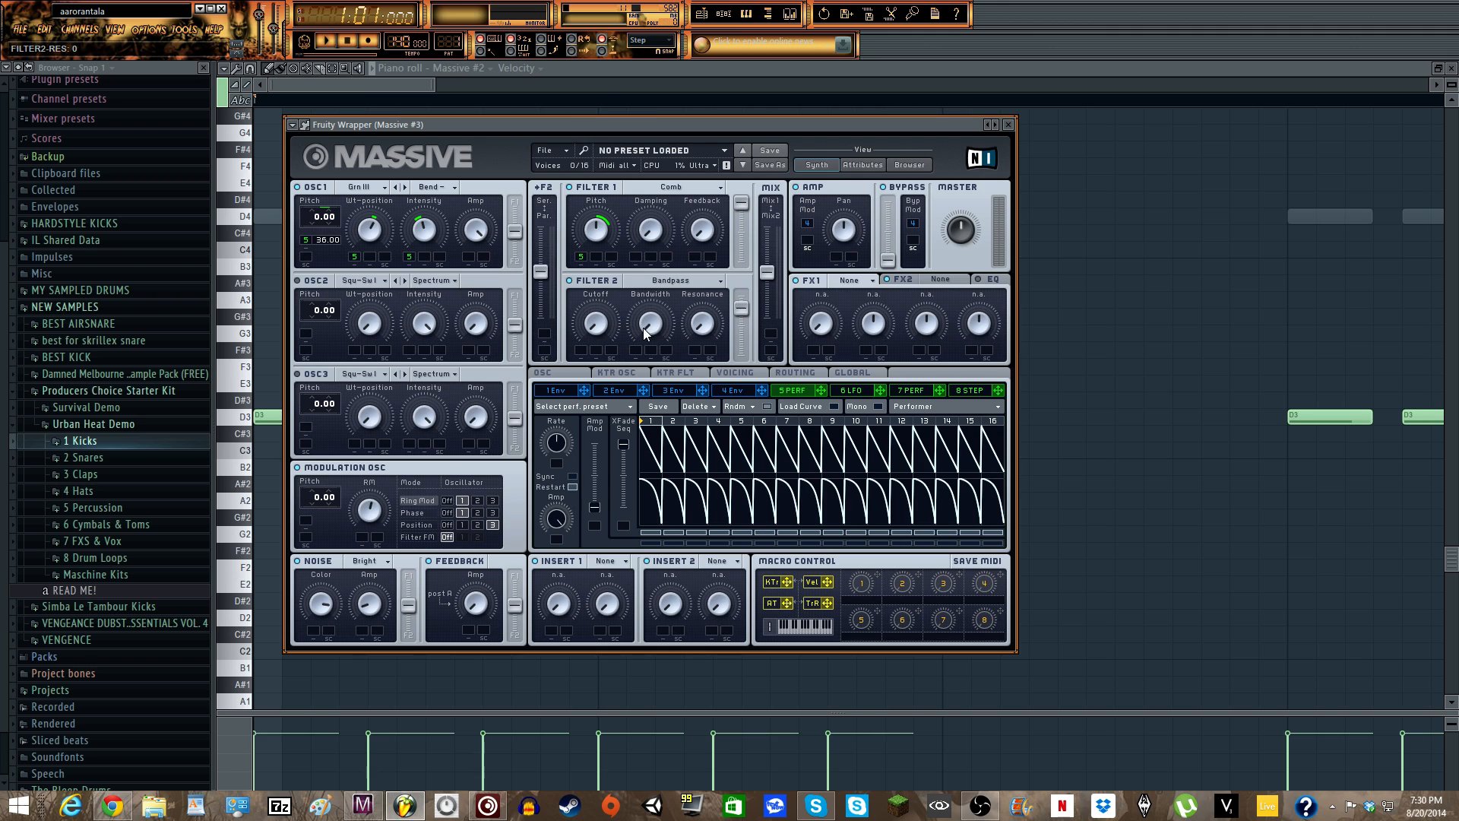
{"action": "left_click_drag", "start_coordinate": [740, 308], "coordinate": [741, 296]}
{"action": "left_click", "coordinate": [602, 327]}
{"action": "left_click_drag", "start_coordinate": [819, 390], "coordinate": [581, 351]}
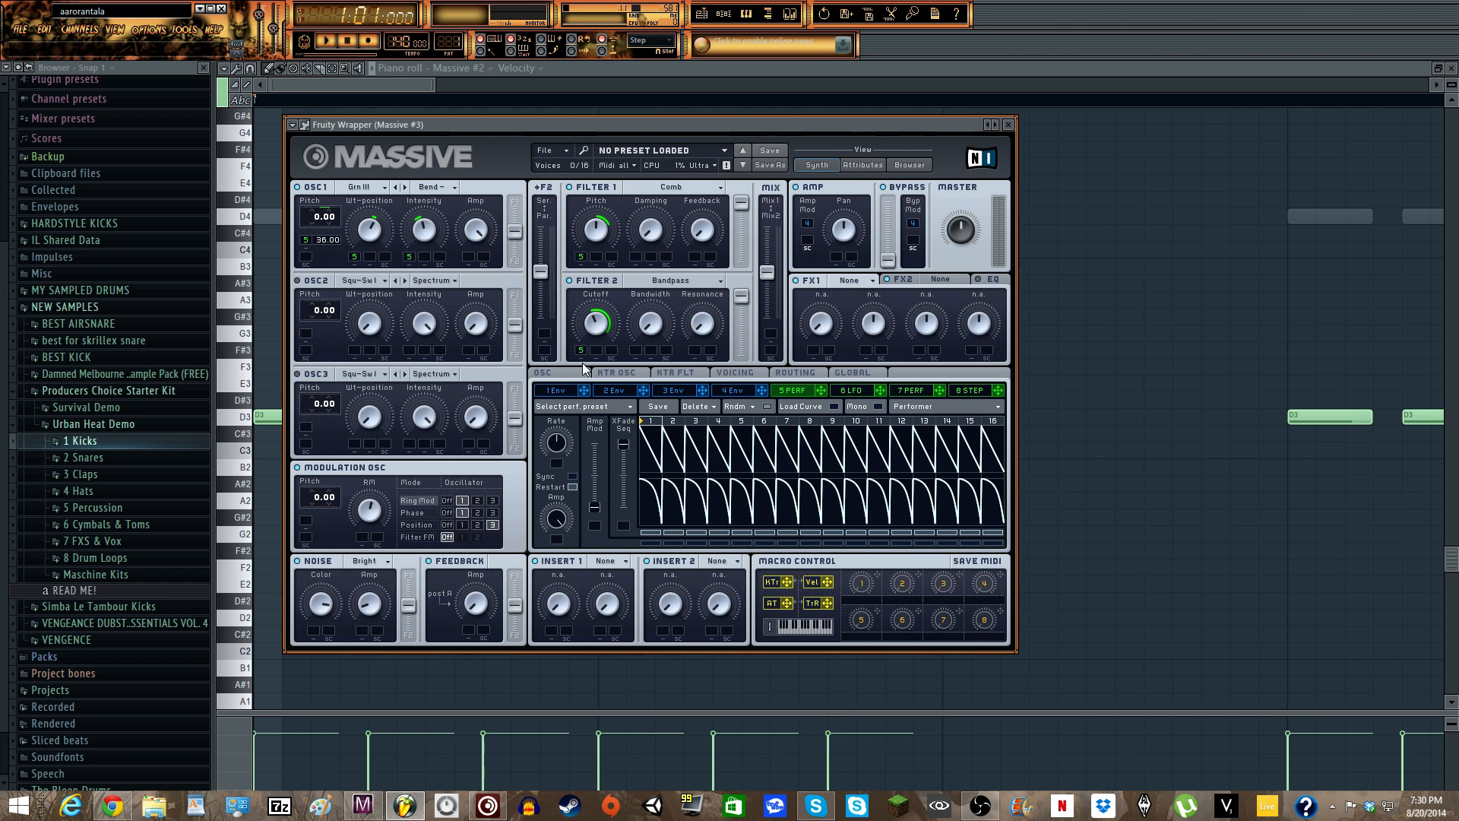
{"action": "left_click_drag", "start_coordinate": [658, 322], "coordinate": [654, 267]}
- Load the Sine Shaper in Insert 1 with Dry/Wet about halfway and Drive turned up high
{"action": "left_click", "coordinate": [600, 561]}
{"action": "left_click", "coordinate": [614, 621]}
{"action": "left_click", "coordinate": [609, 563]}
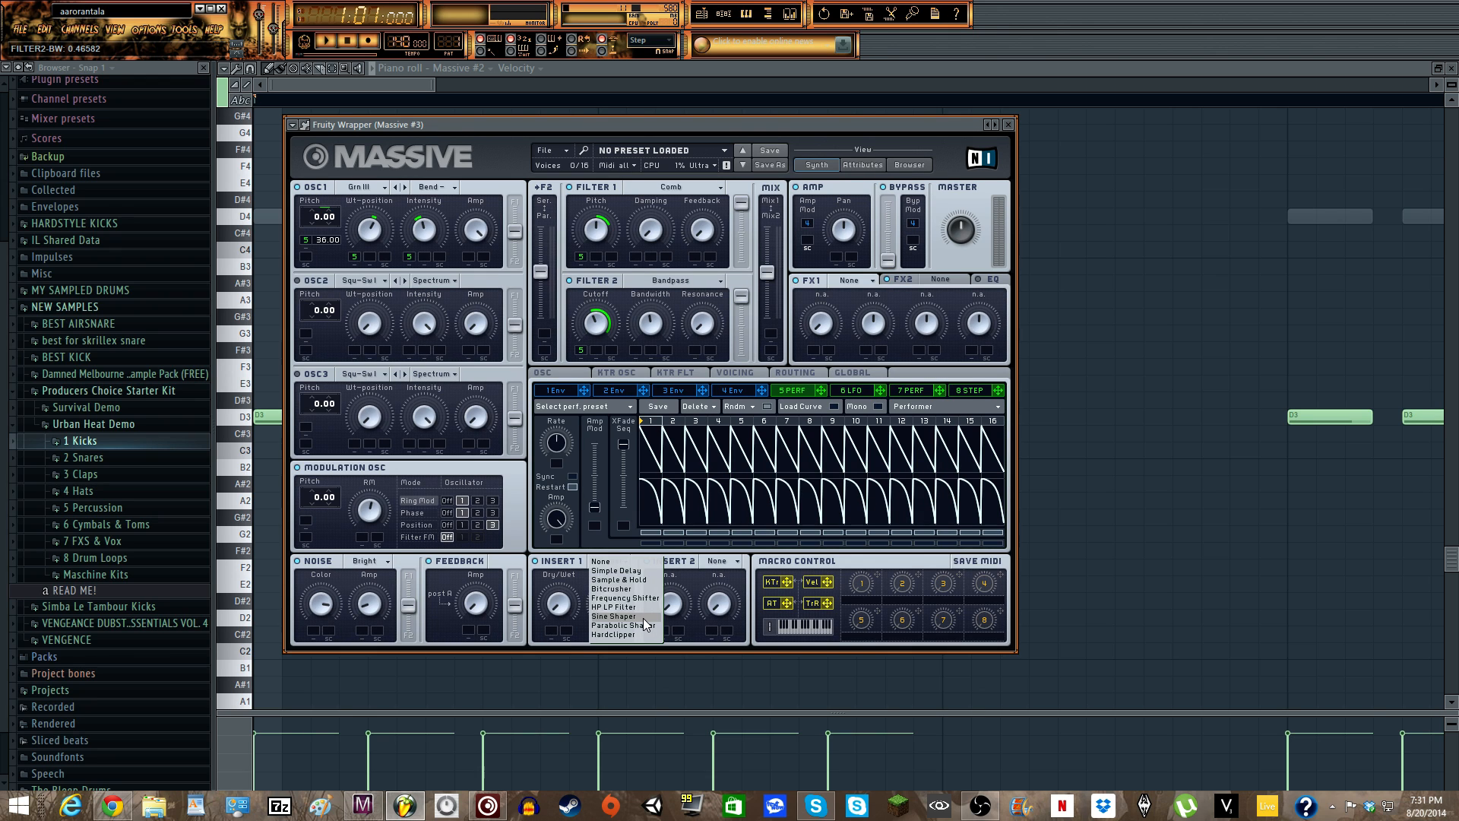
{"action": "left_click", "coordinate": [642, 617]}
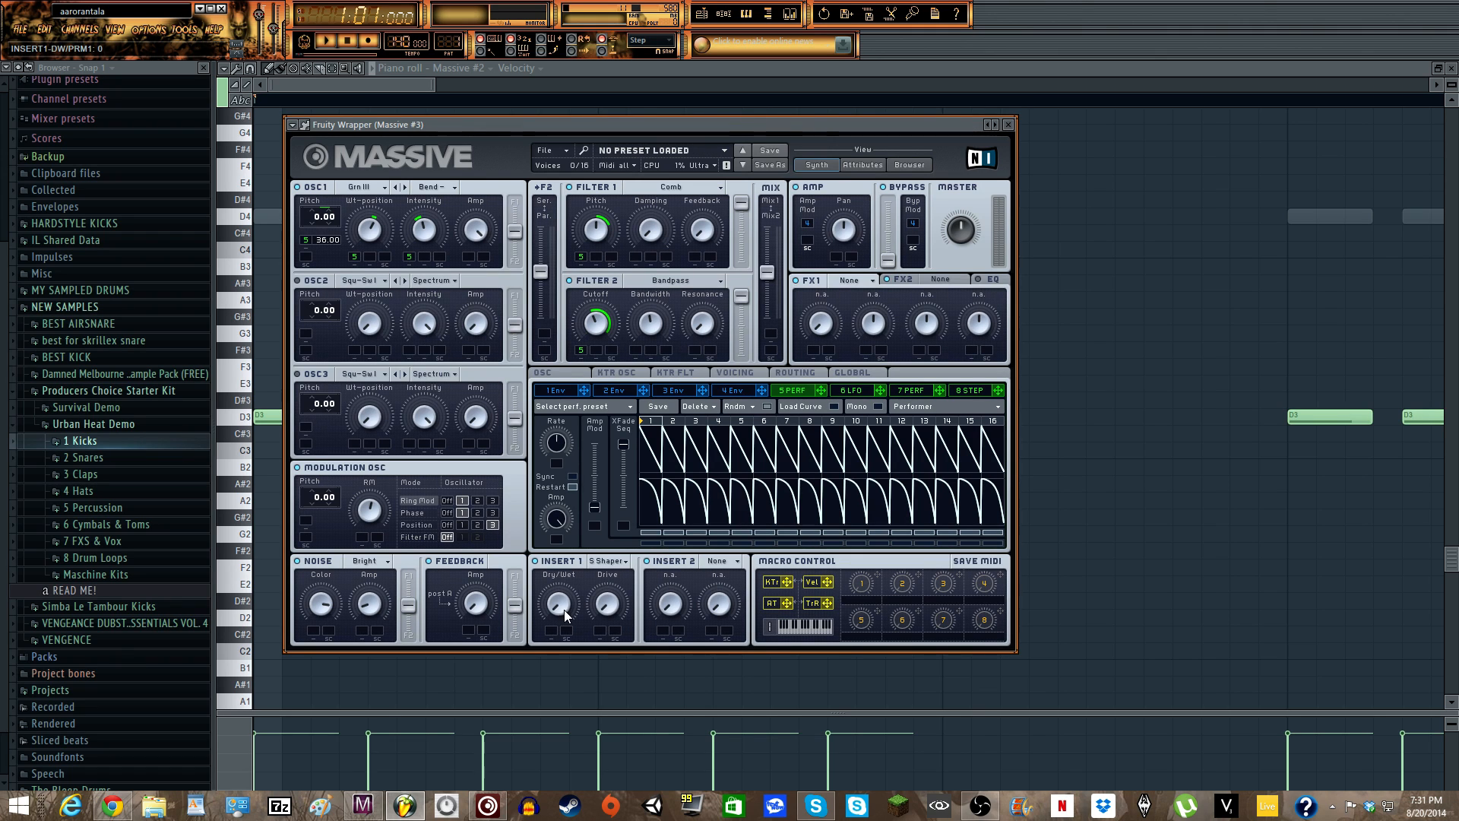
{"action": "left_click_drag", "start_coordinate": [563, 609], "coordinate": [570, 546]}
{"action": "left_click_drag", "start_coordinate": [615, 611], "coordinate": [606, 494]}
- Load the Parabolic Shaper in Insert 2 and turn its Dry/Wet and Drive up to about halfway
{"action": "left_click", "coordinate": [718, 565]}
{"action": "left_click", "coordinate": [726, 628]}
{"action": "left_click_drag", "start_coordinate": [674, 605], "coordinate": [672, 530]}
{"action": "left_click_drag", "start_coordinate": [719, 606], "coordinate": [736, 544]}
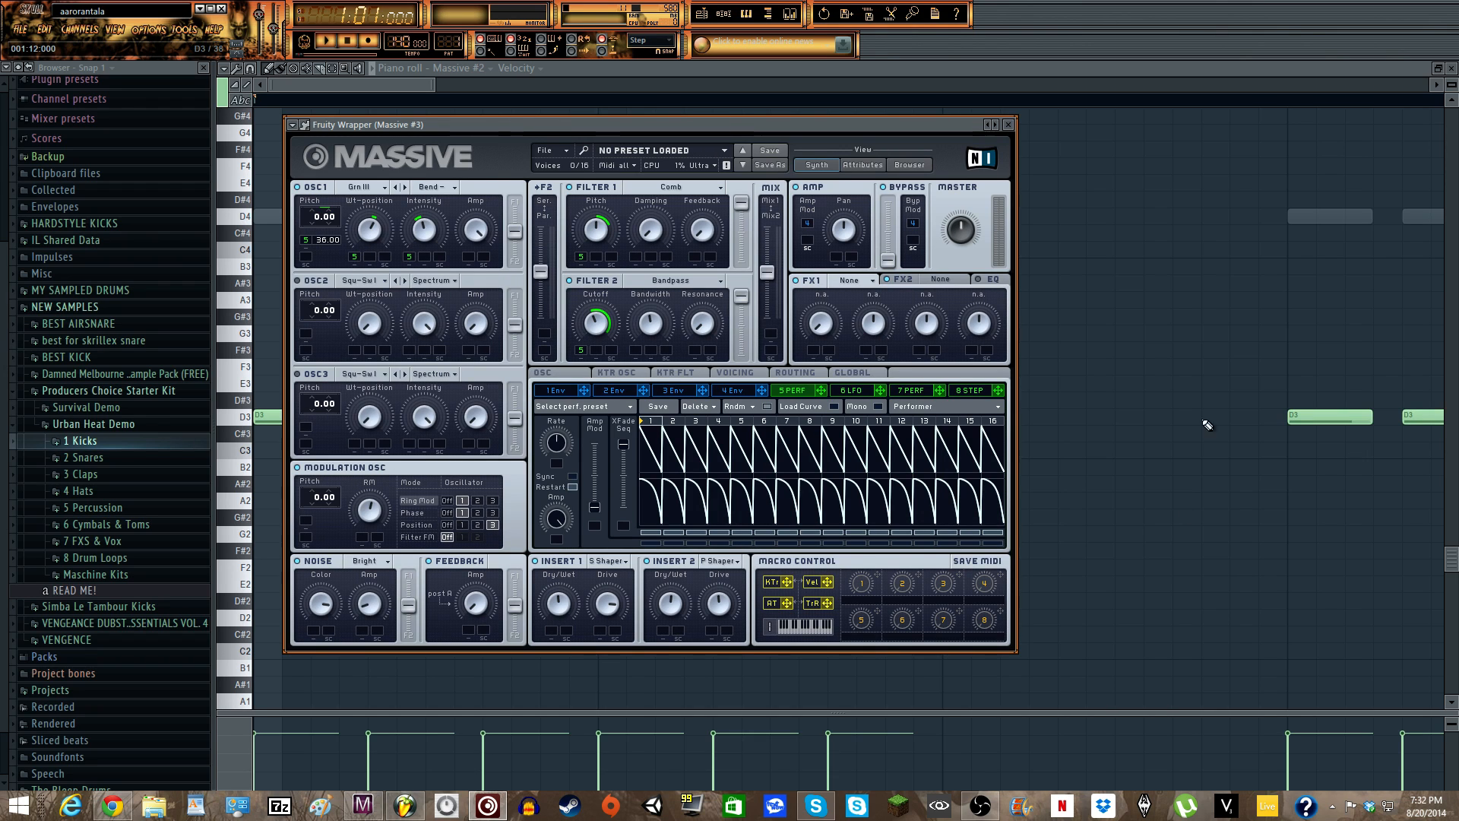
- Set Unisono to 2 voices in the voicing settings, leaving the Pan Position spread off
{"action": "left_click", "coordinate": [727, 372]}
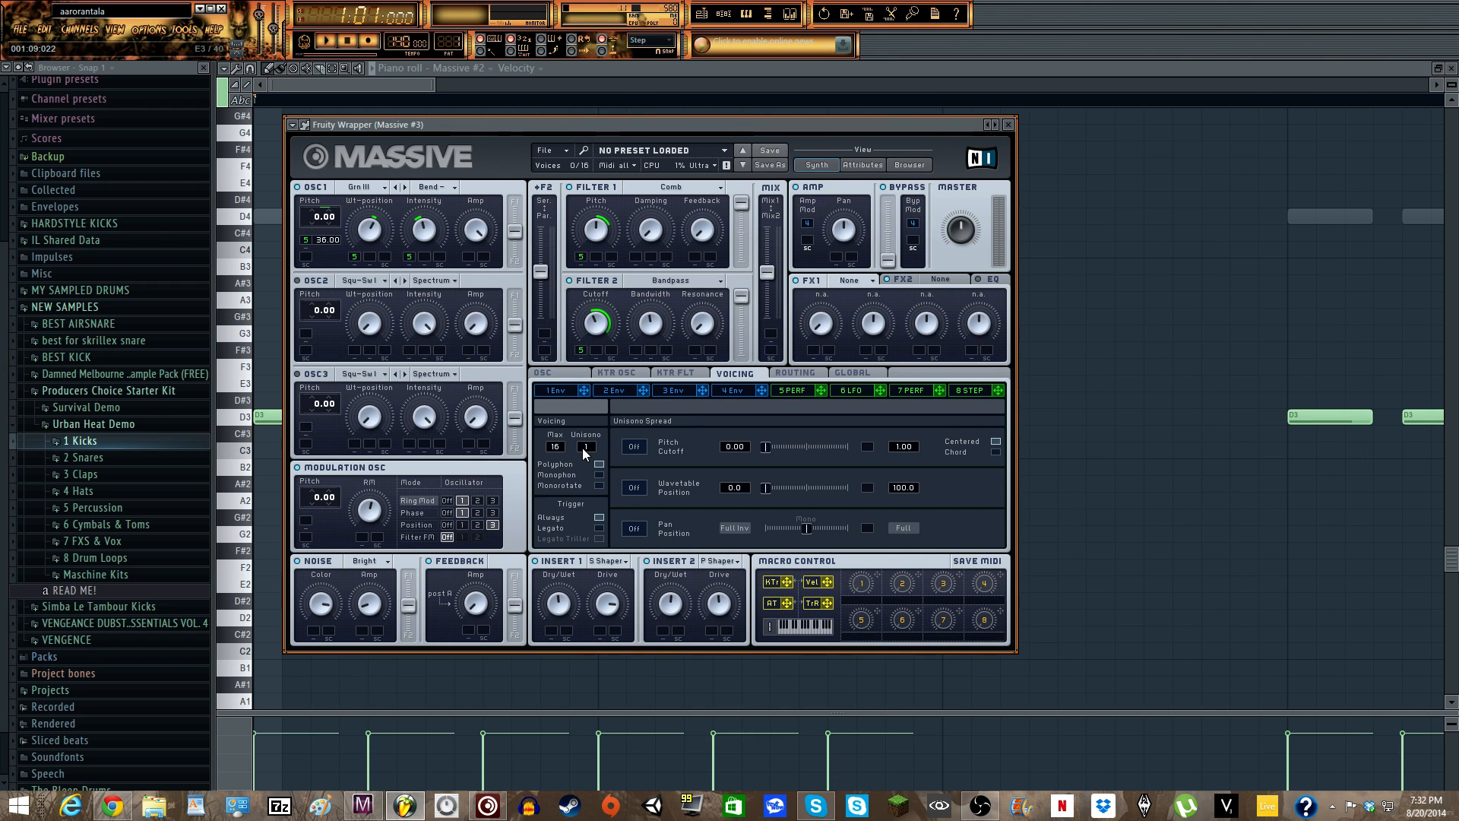
{"action": "left_click_drag", "start_coordinate": [586, 445], "coordinate": [586, 442]}
{"action": "left_click", "coordinate": [634, 528]}
{"action": "mouse_move", "coordinate": [802, 528]}
{"action": "left_mouse_down"}
{"action": "mouse_move", "coordinate": [789, 529]}
{"action": "mouse_move", "coordinate": [802, 529]}
{"action": "left_mouse_up"}
{"action": "left_click", "coordinate": [633, 528]}
- Shape the EQ by lowering Frequency with performer 5 modulating it and raising Boost, and turn down the master volume
{"action": "left_click", "coordinate": [987, 279]}
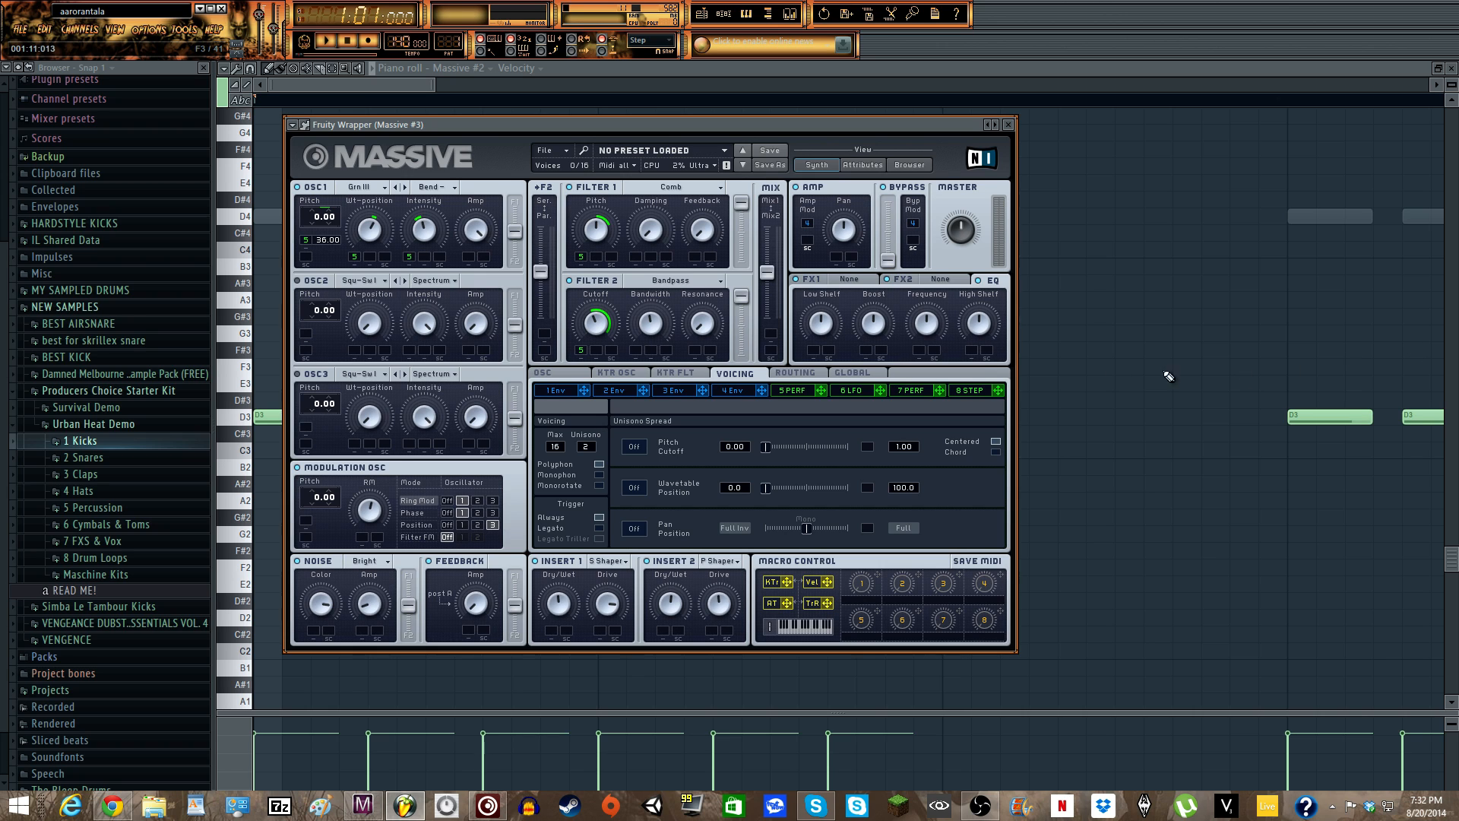
{"action": "mouse_move", "coordinate": [922, 327]}
{"action": "left_mouse_down"}
{"action": "mouse_move", "coordinate": [938, 370]}
{"action": "mouse_move", "coordinate": [933, 350]}
{"action": "left_mouse_up"}
{"action": "left_click_drag", "start_coordinate": [820, 390], "coordinate": [929, 332]}
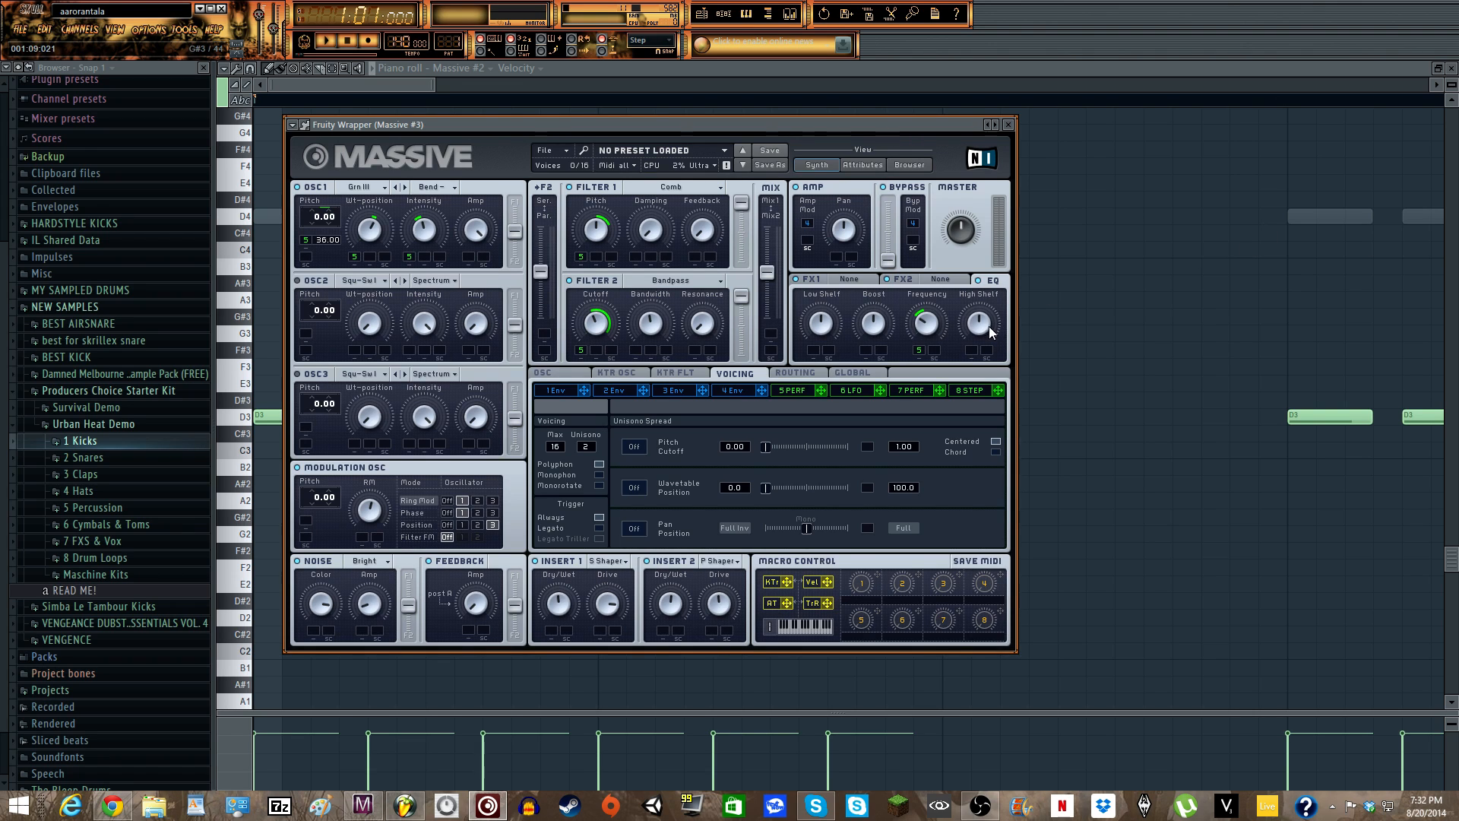
{"action": "left_click_drag", "start_coordinate": [983, 326], "coordinate": [983, 326]}
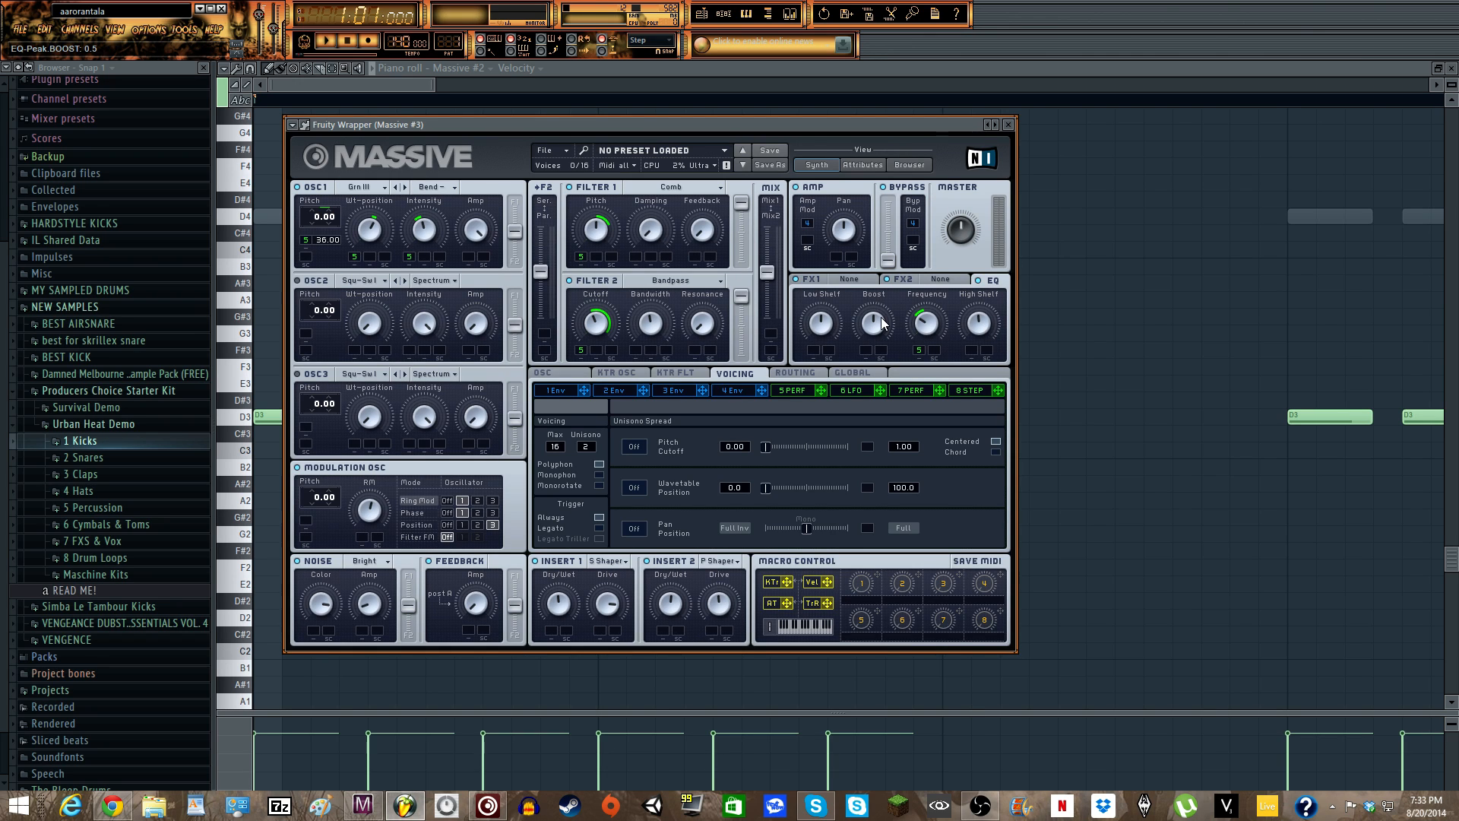
{"action": "mouse_move", "coordinate": [883, 323]}
{"action": "left_mouse_down"}
{"action": "mouse_move", "coordinate": [883, 365]}
{"action": "mouse_move", "coordinate": [882, 317]}
{"action": "left_mouse_up"}
{"action": "left_click_drag", "start_coordinate": [978, 221], "coordinate": [963, 254]}
- Look over the oscillator settings page and audition the new Massive #3 sound with a C4 note
{"action": "left_click", "coordinate": [566, 372]}
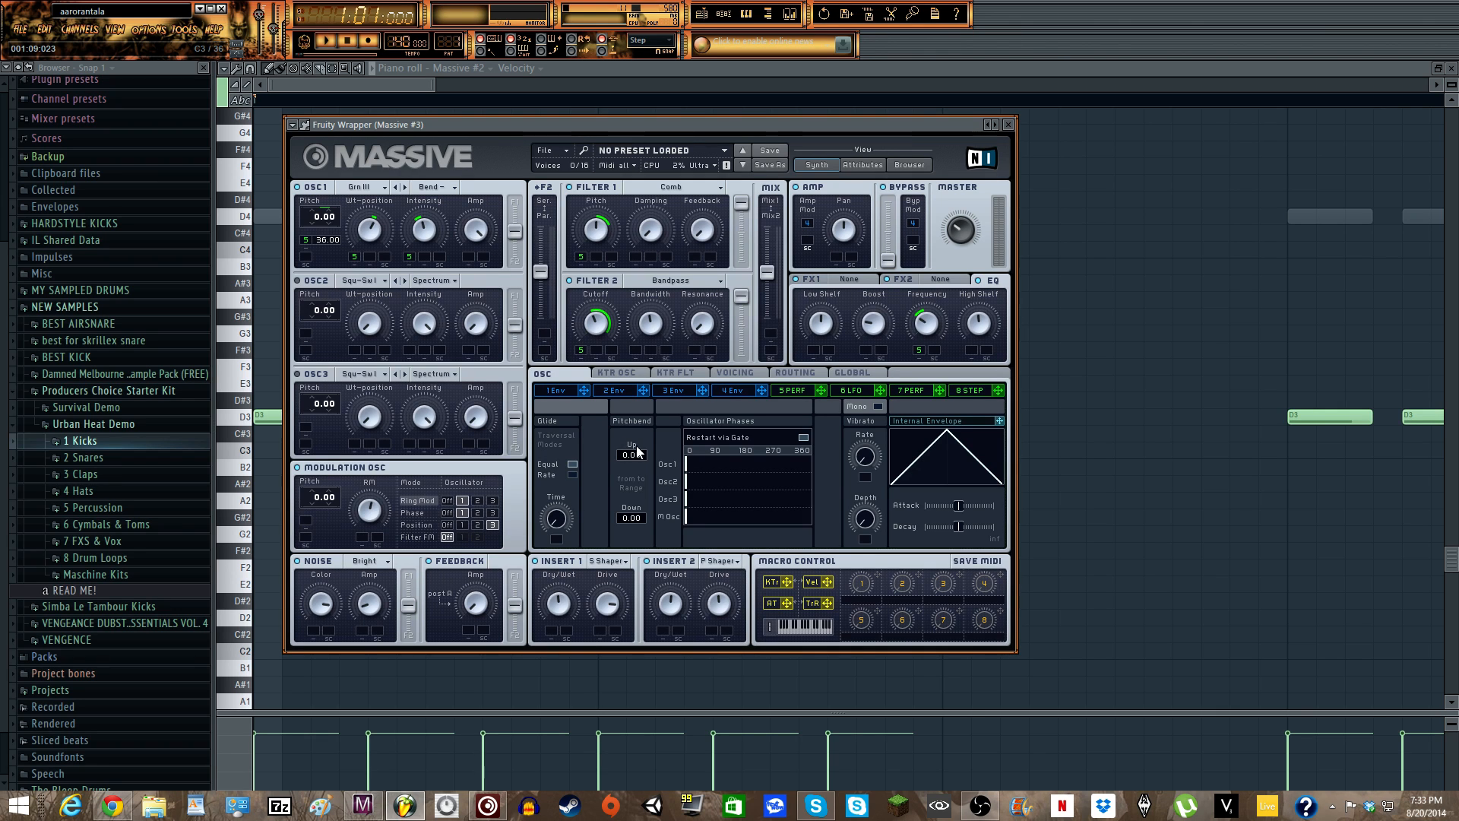
{"action": "left_click_drag", "start_coordinate": [706, 123], "coordinate": [733, 102]}
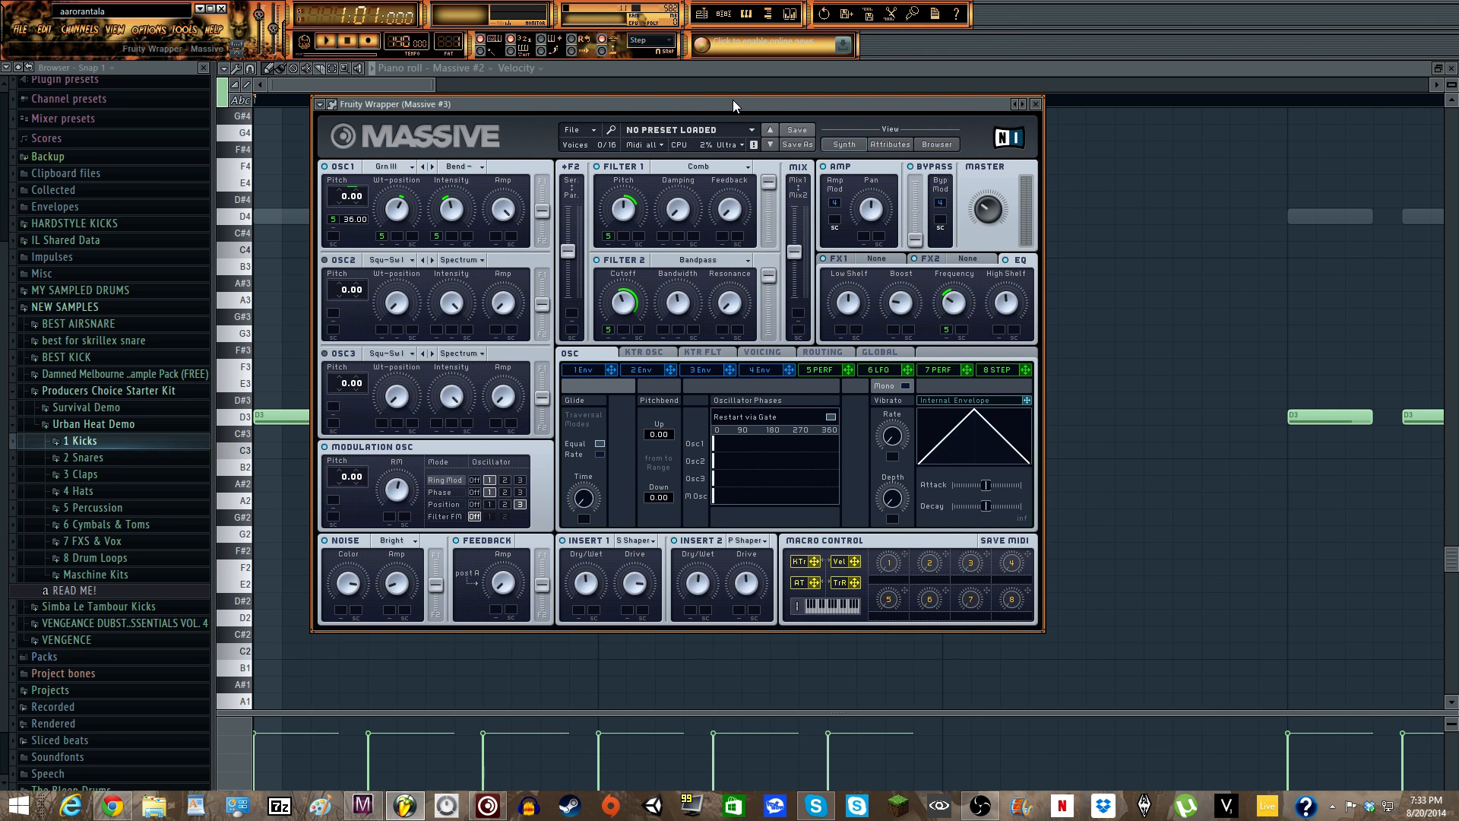
{"action": "key", "text": "F6"}
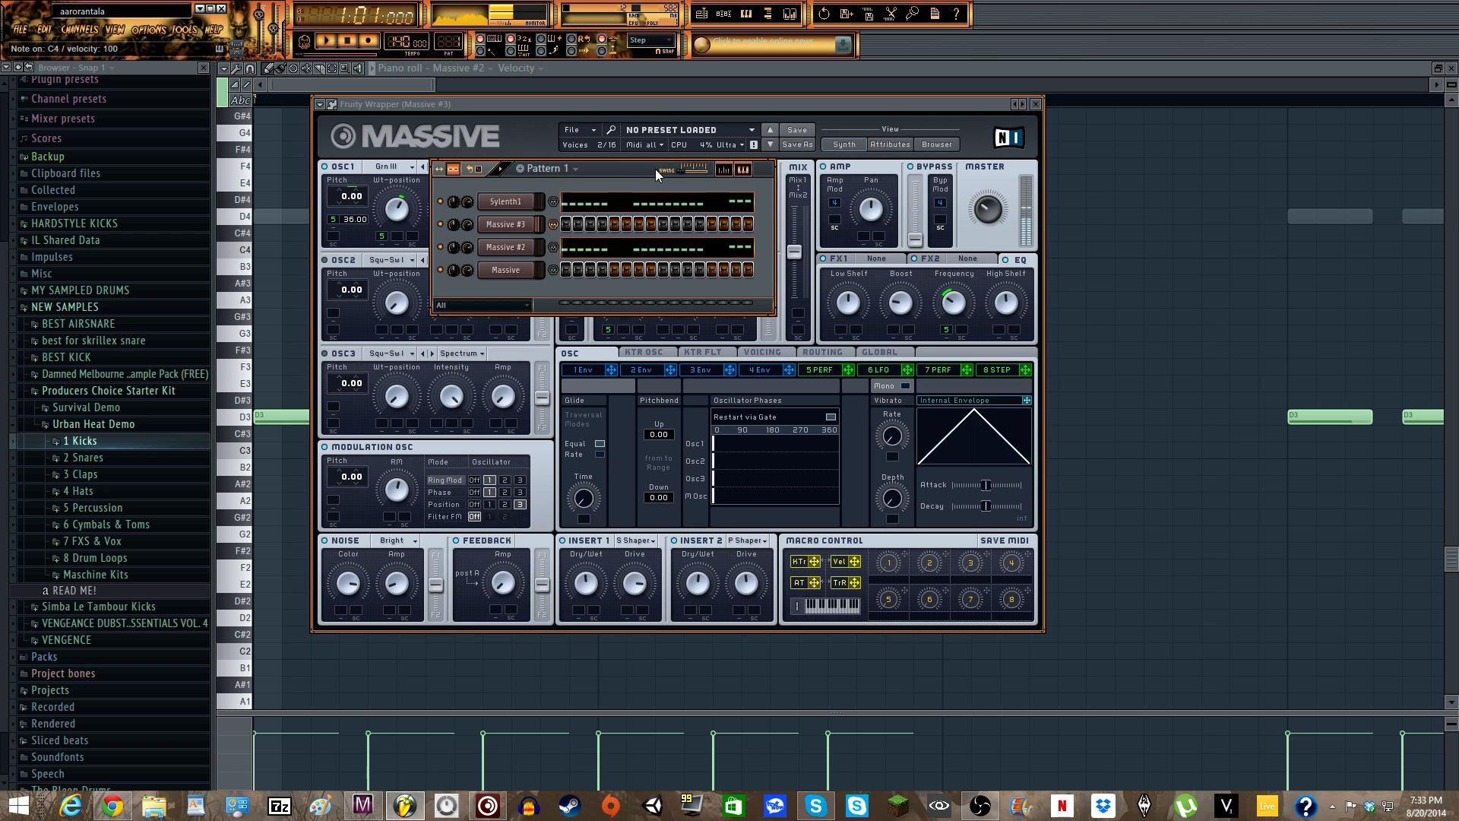
{"action": "key", "text": "z"}
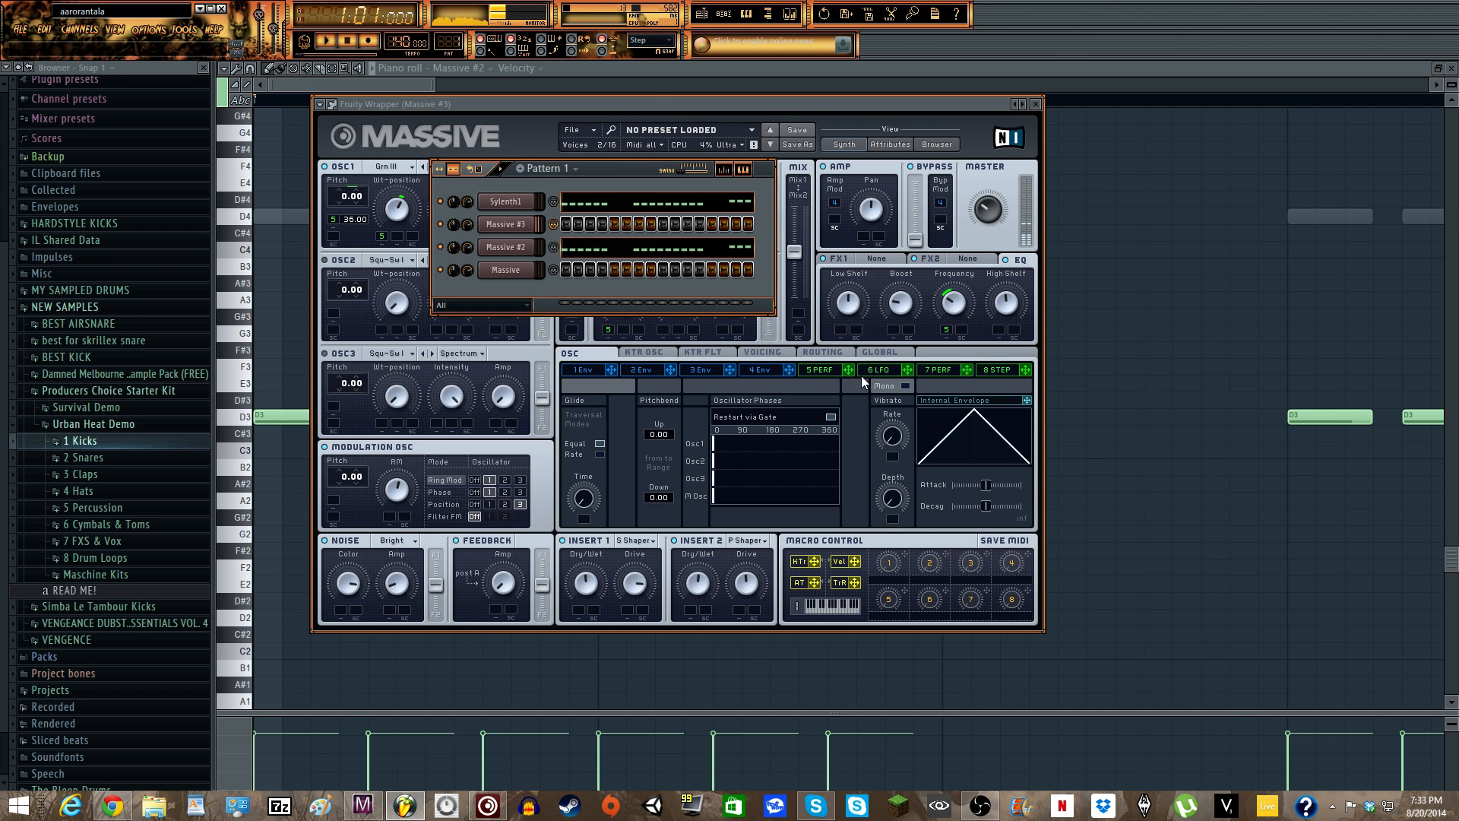
- Sync performer 5 to the tempo with a ratio of 1/12
{"action": "left_click", "coordinate": [822, 370]}
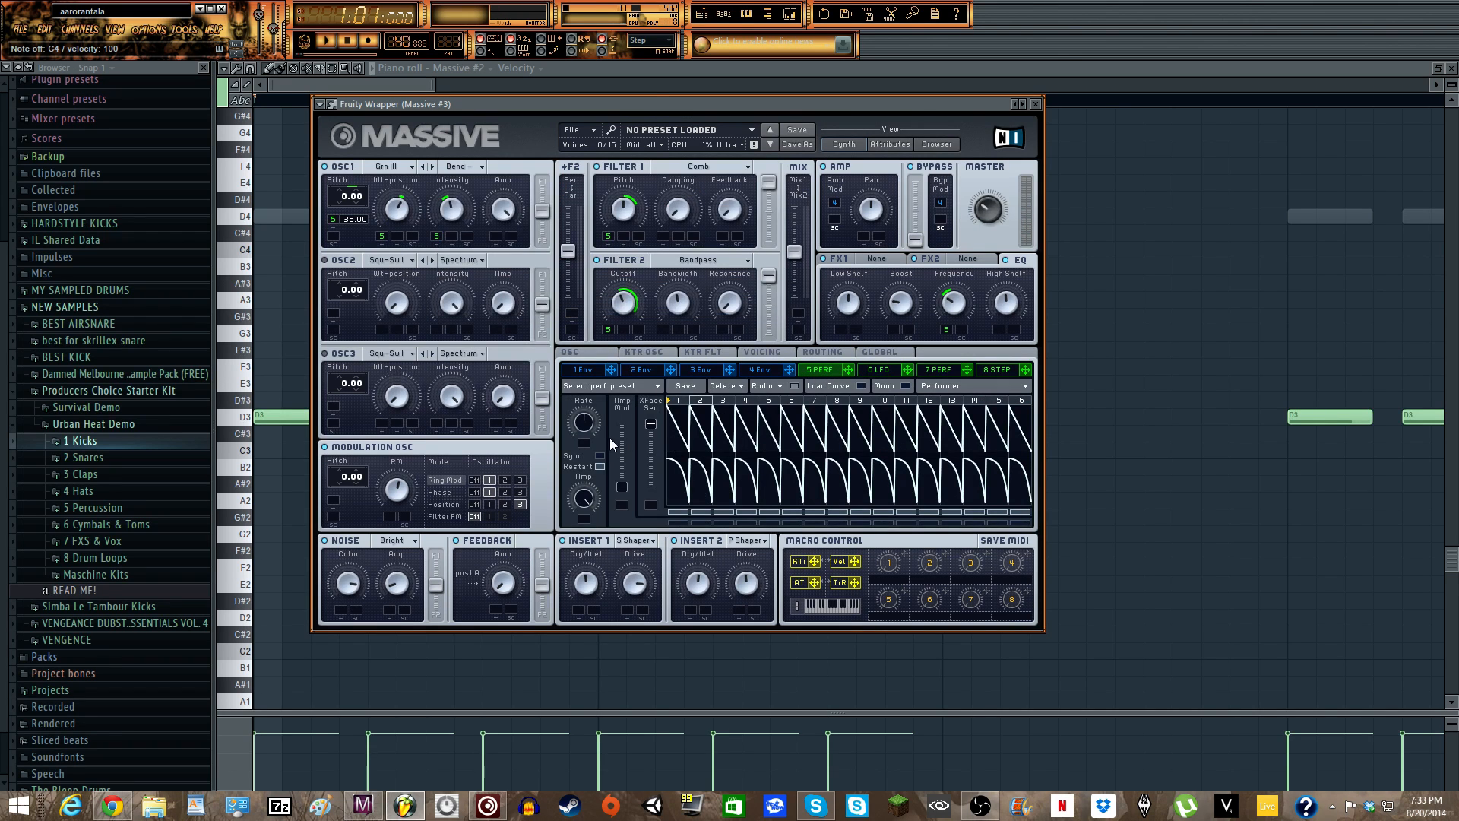
{"action": "mouse_move", "coordinate": [714, 422]}
{"action": "left_click", "coordinate": [599, 456]}
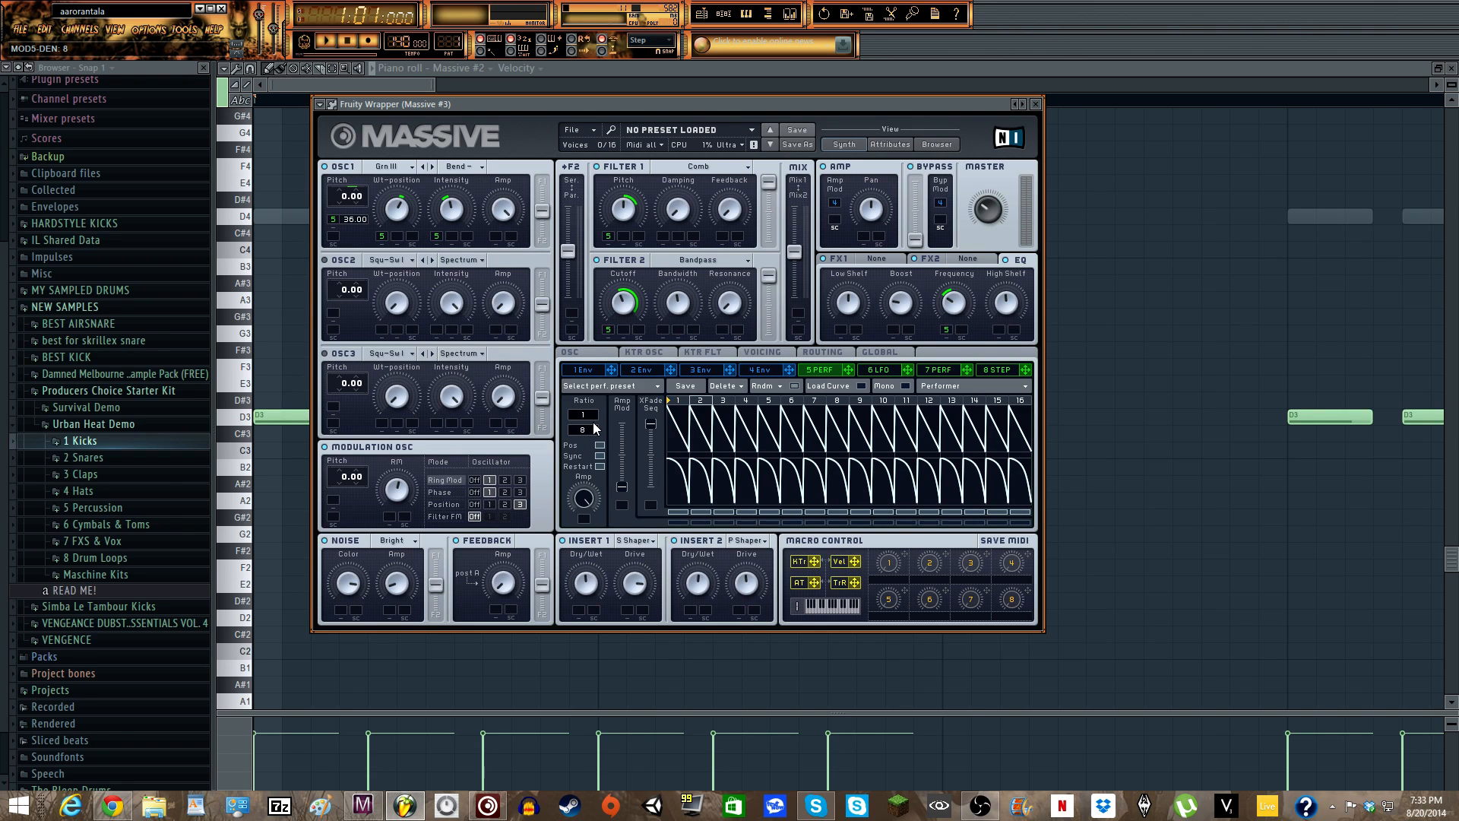
{"action": "scroll", "coordinate": [590, 425], "scroll_direction": "up", "scroll_amount": 8}
{"action": "left_click_drag", "start_coordinate": [645, 102], "coordinate": [665, 192]}
- Copy the notes from the Massive #2 piano roll into the Massive #3 piano roll in Pattern 1
{"action": "left_click", "coordinate": [650, 171]}
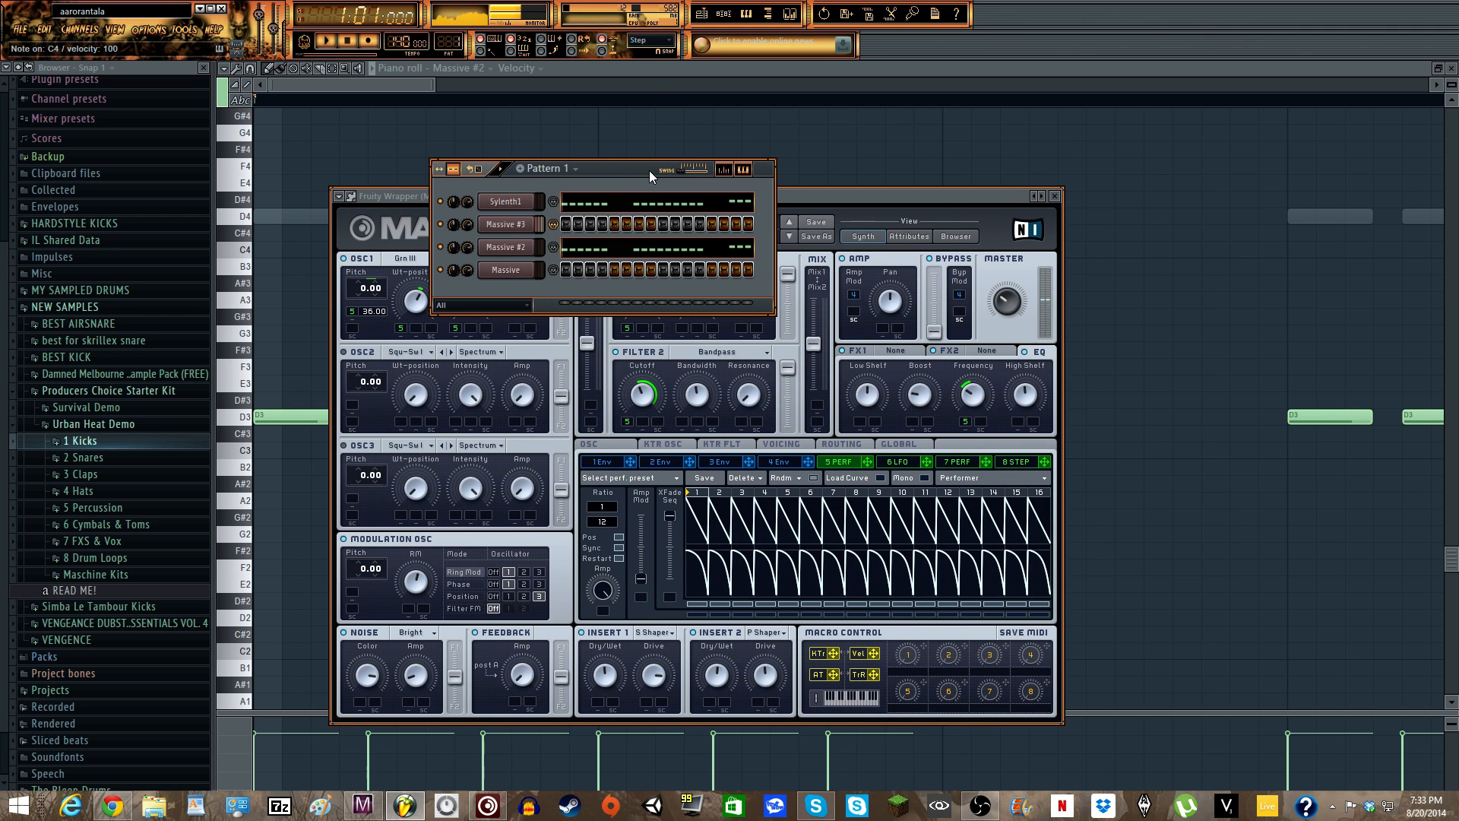
{"action": "left_click", "coordinate": [580, 250]}
{"action": "left_click", "coordinate": [580, 249]}
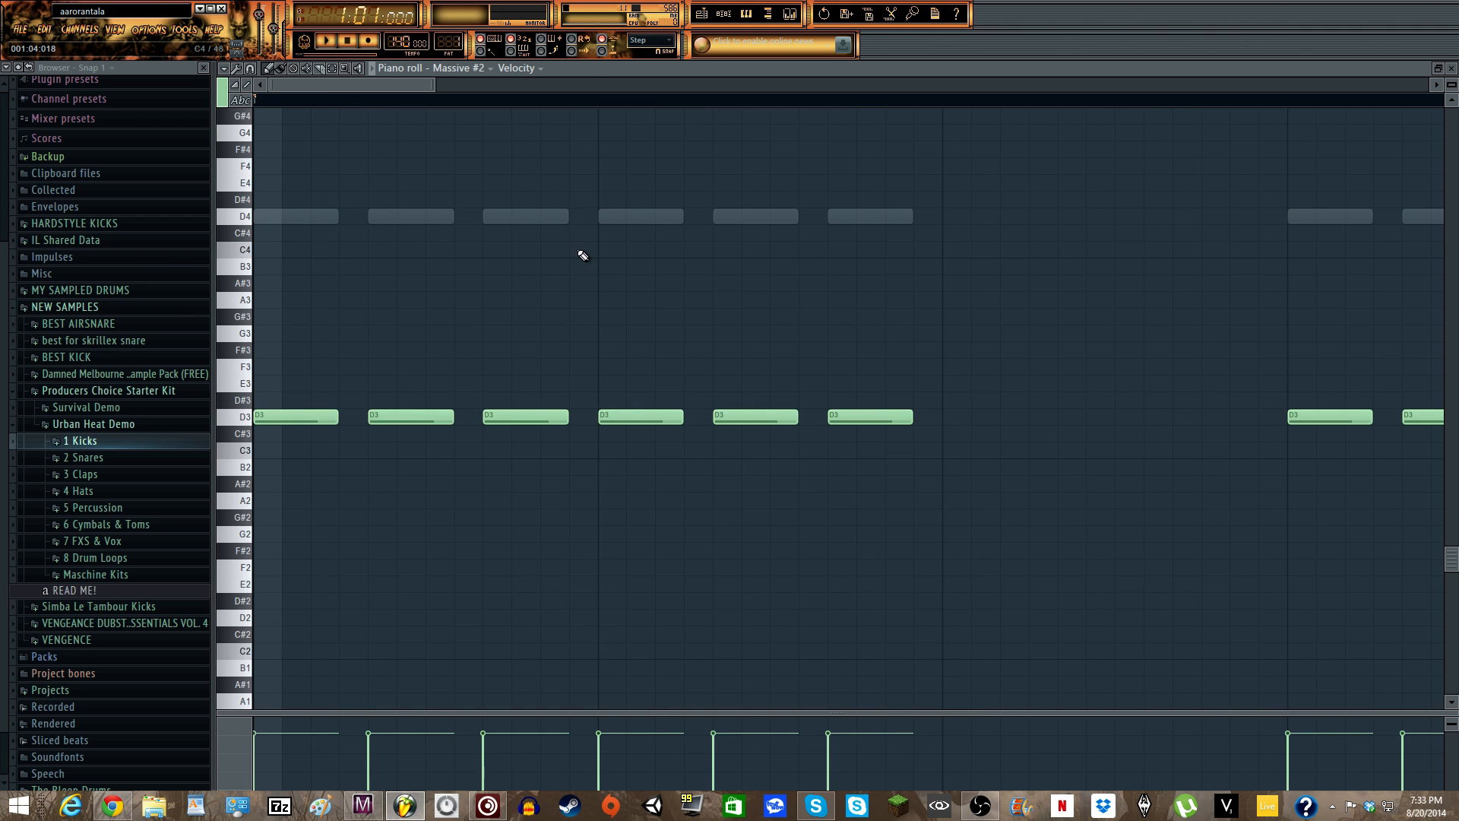
{"action": "left_click", "coordinate": [723, 14]}
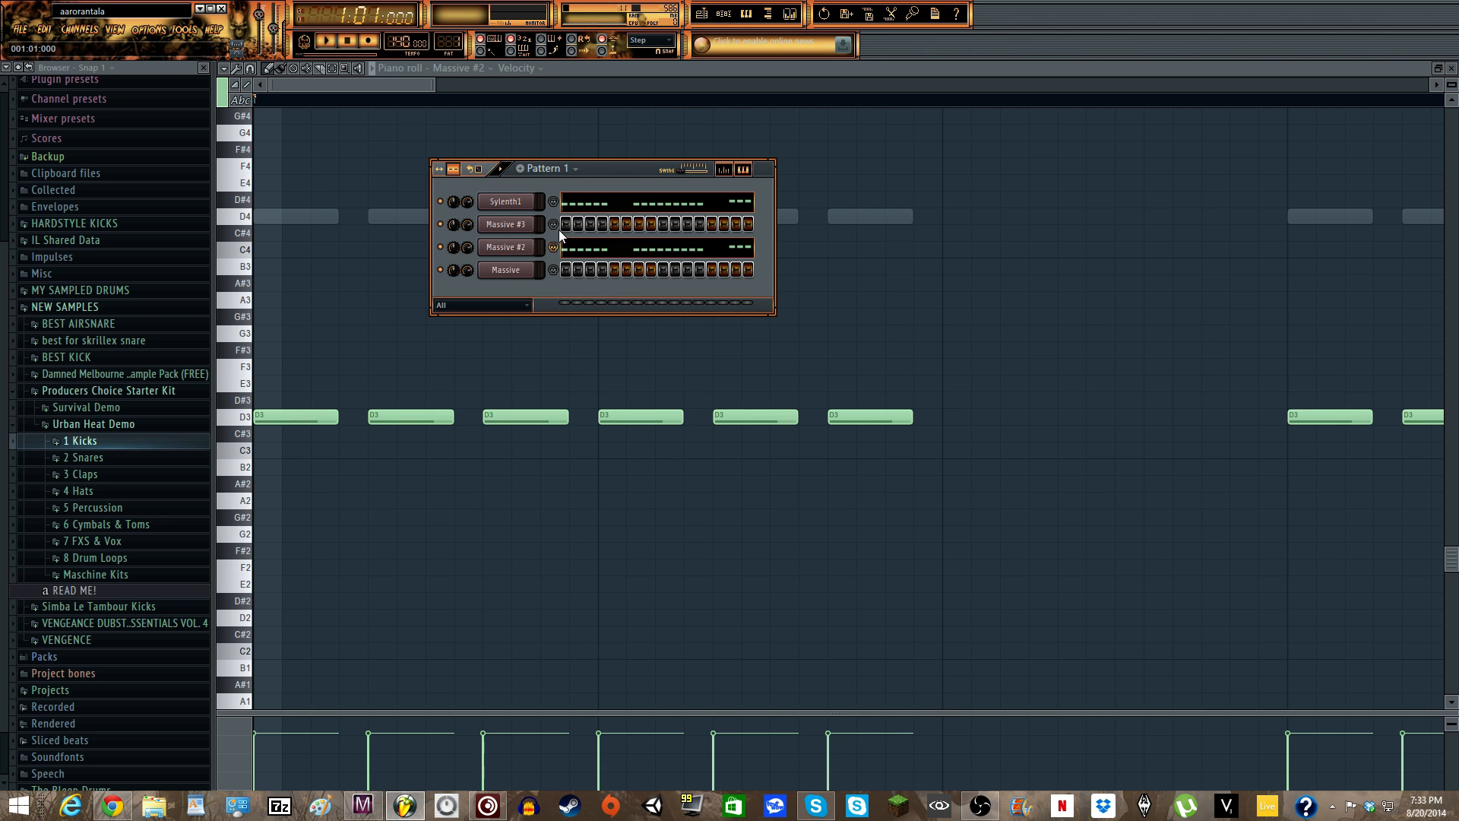
{"action": "right_click", "coordinate": [537, 223]}
{"action": "left_click", "coordinate": [562, 224]}
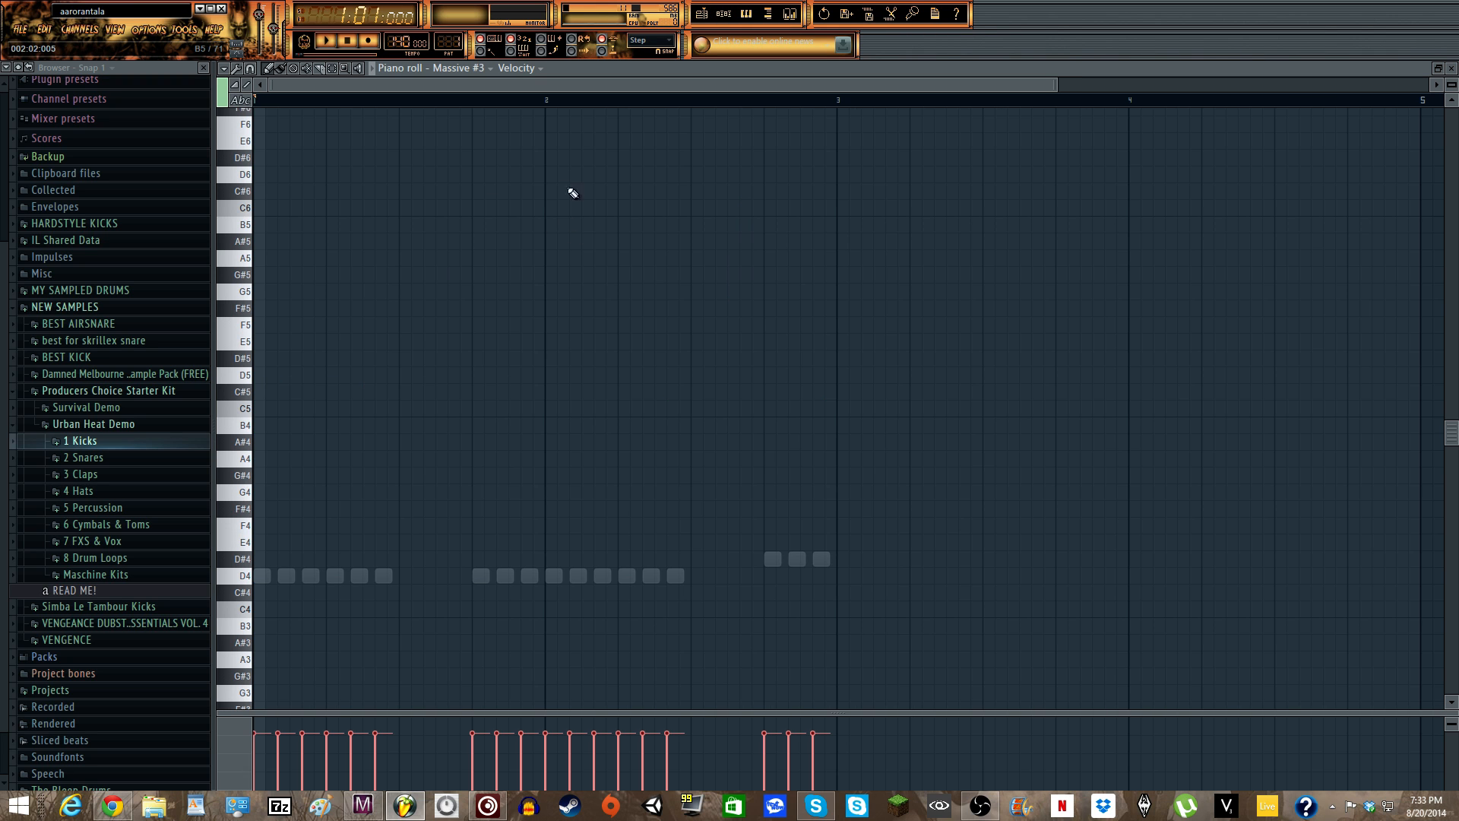
{"action": "left_click", "coordinate": [736, 12]}
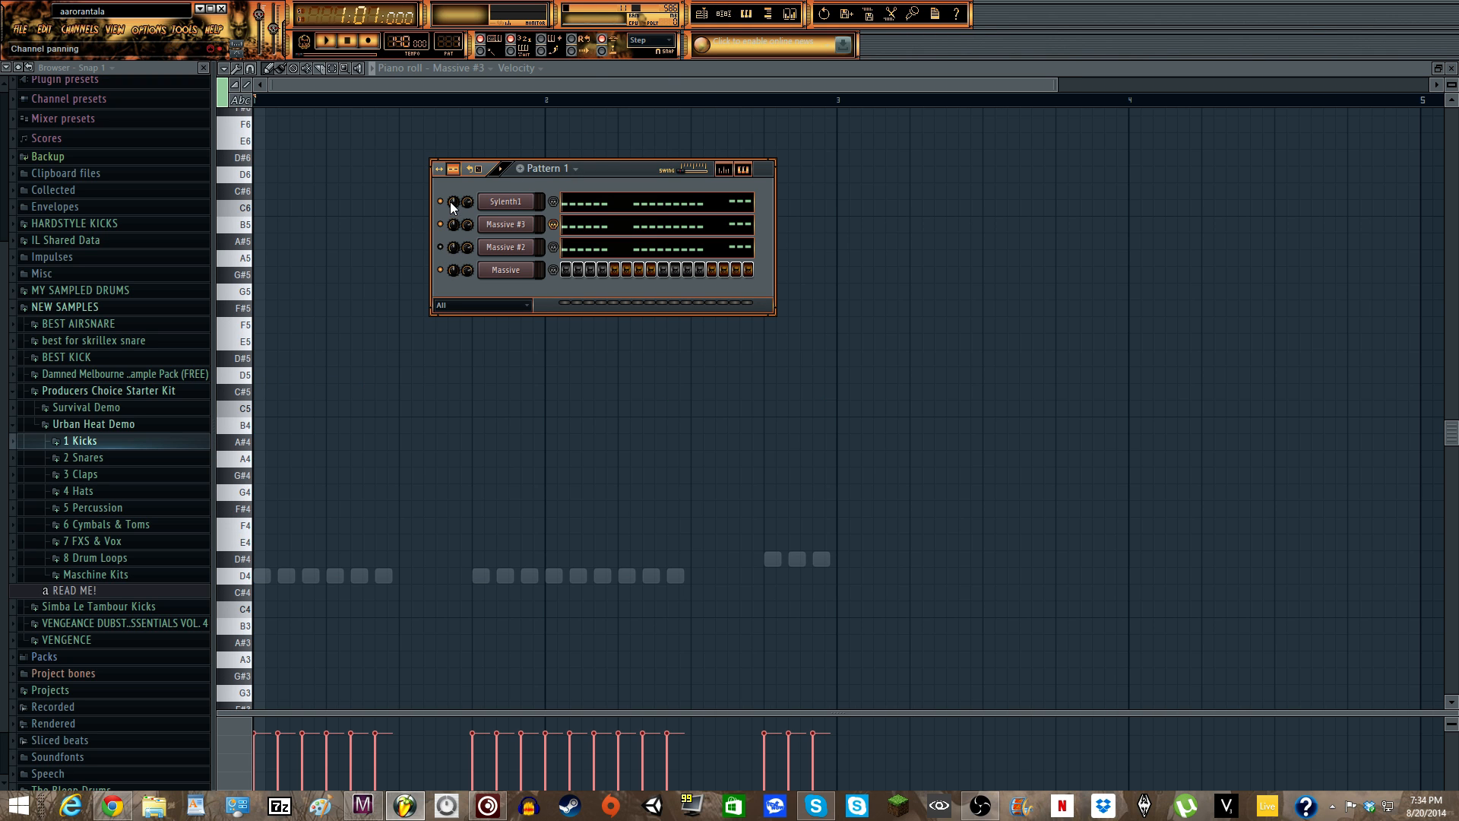
- Play Pattern 1 to audition the copied notes with the Massive #3 sound
{"action": "left_click", "coordinate": [522, 226]}
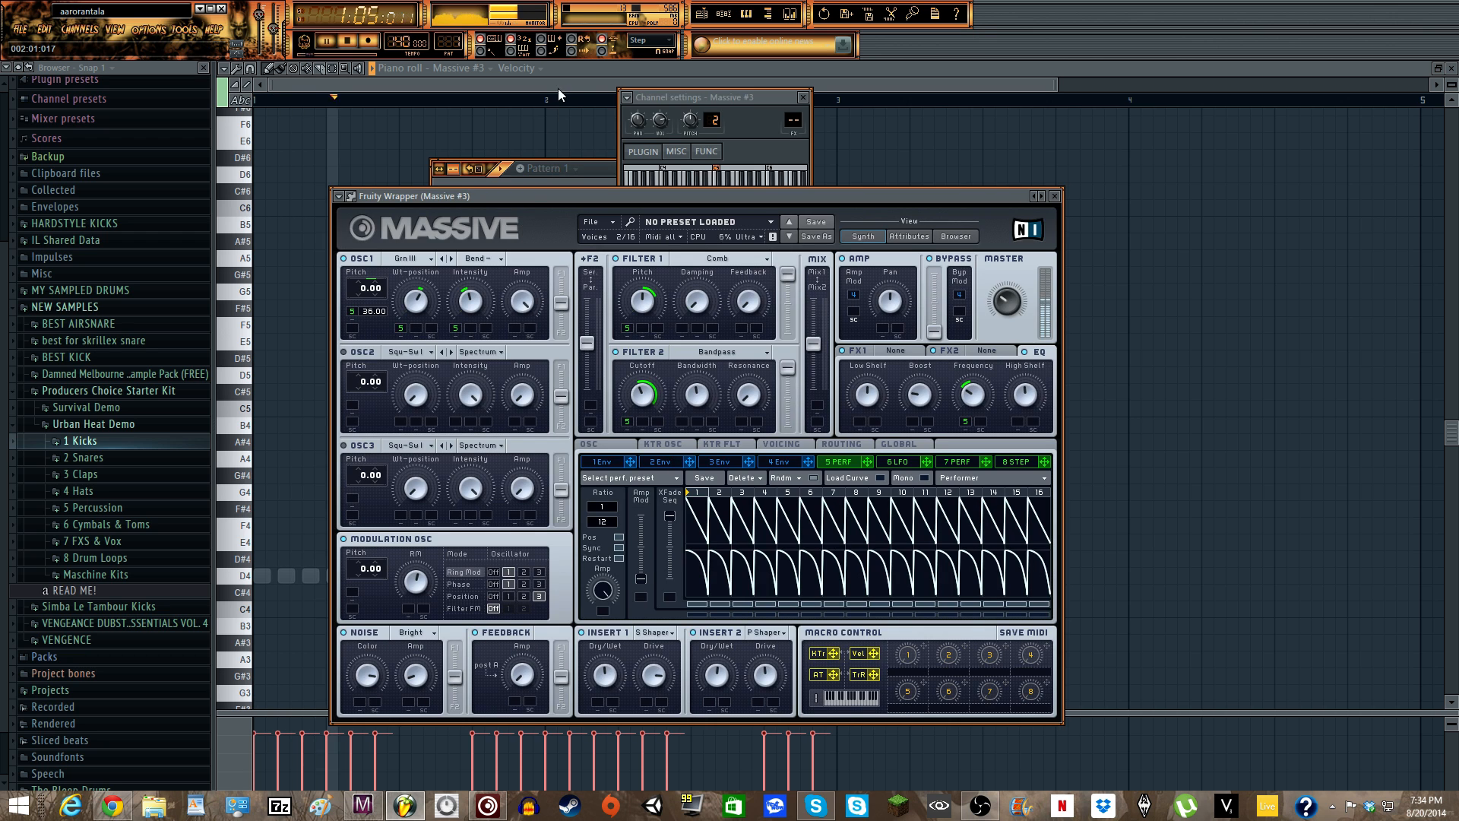
{"action": "left_click", "coordinate": [556, 85]}
{"action": "key", "text": "space"}
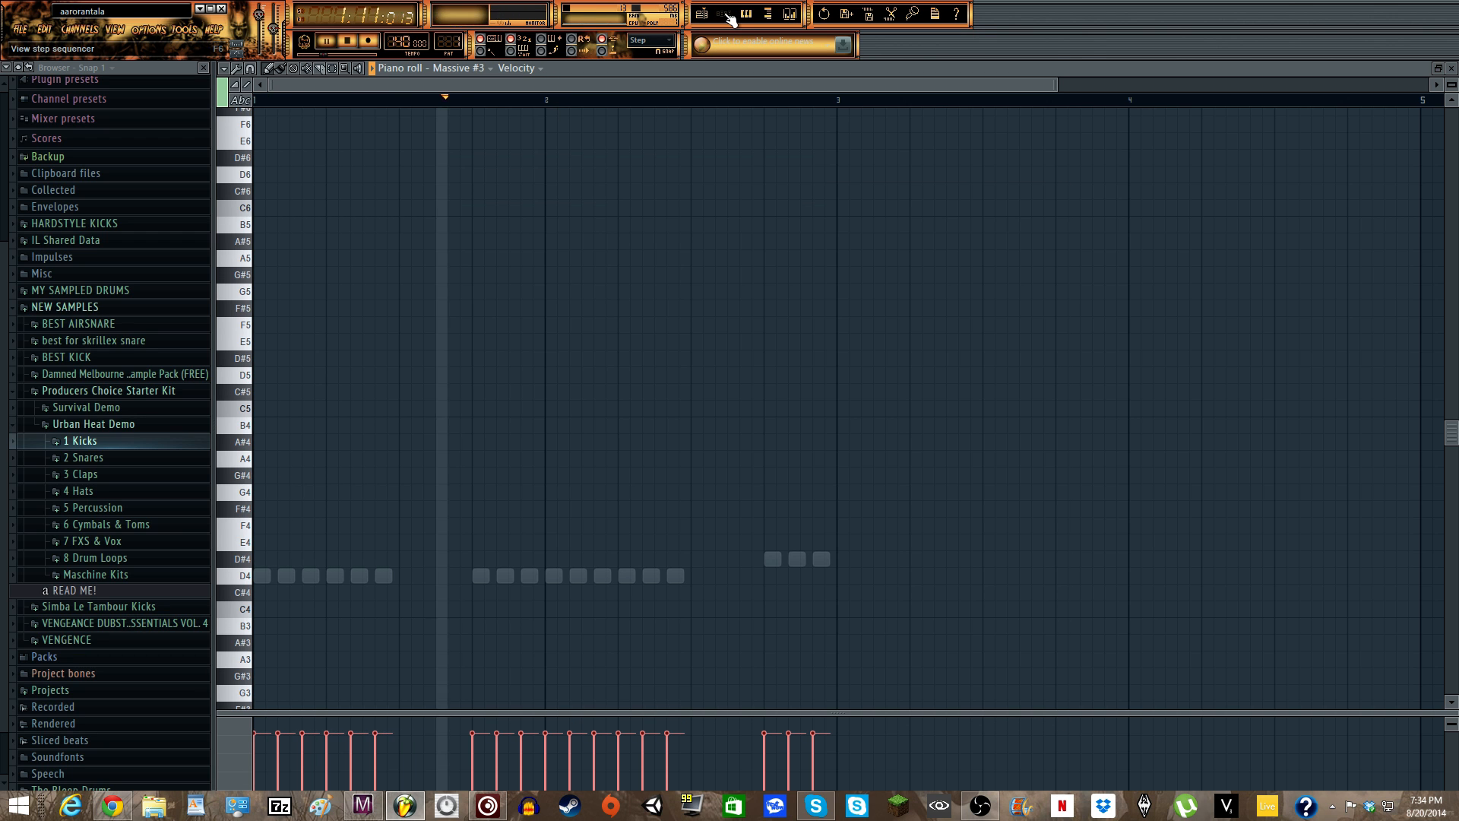
{"action": "key", "text": "space"}
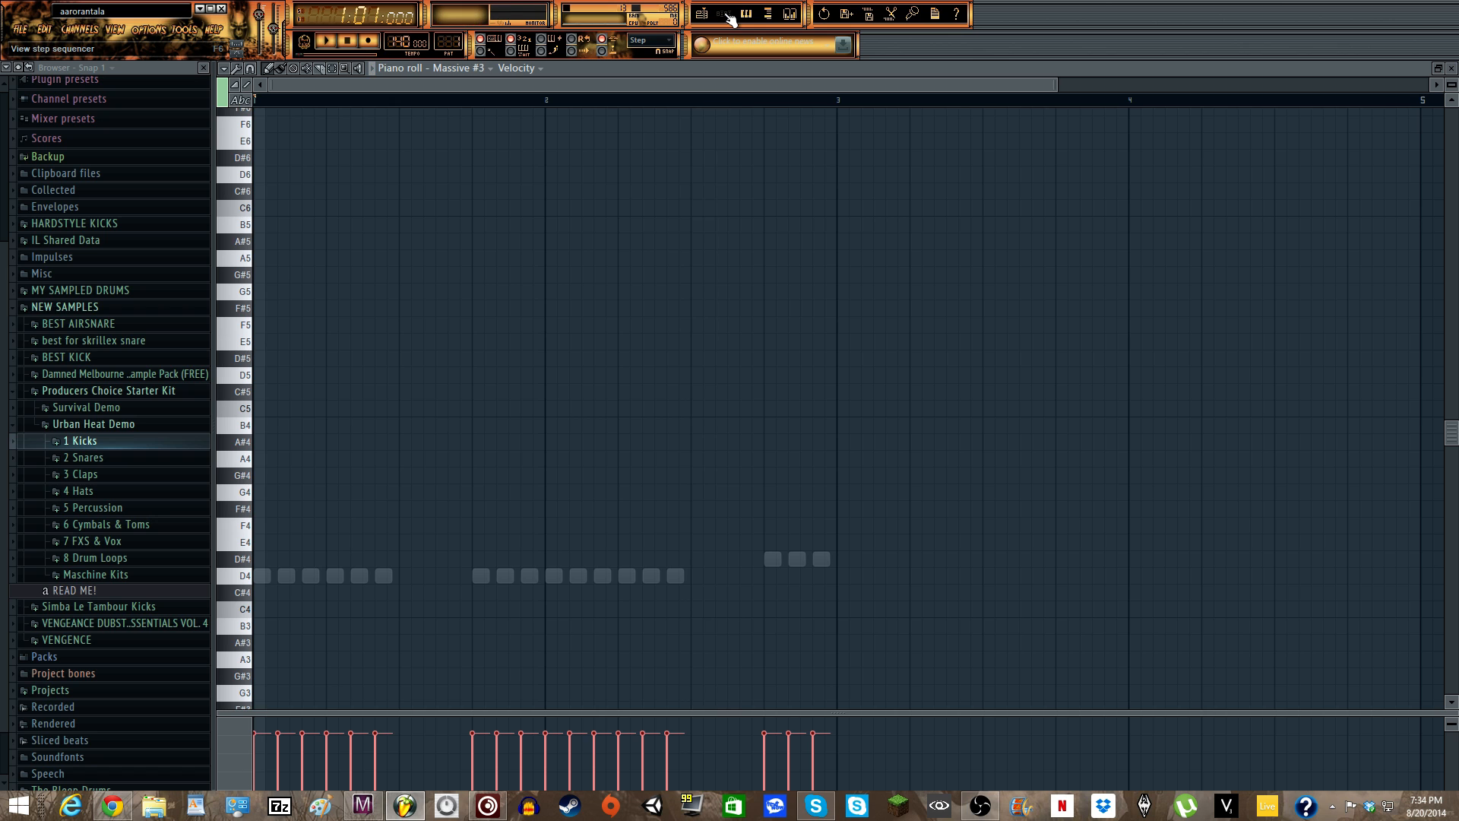
- Route the Massive #3 channel to mixer track 20, so that it shares the Massive #2 effects chain
{"action": "left_click", "coordinate": [729, 17]}
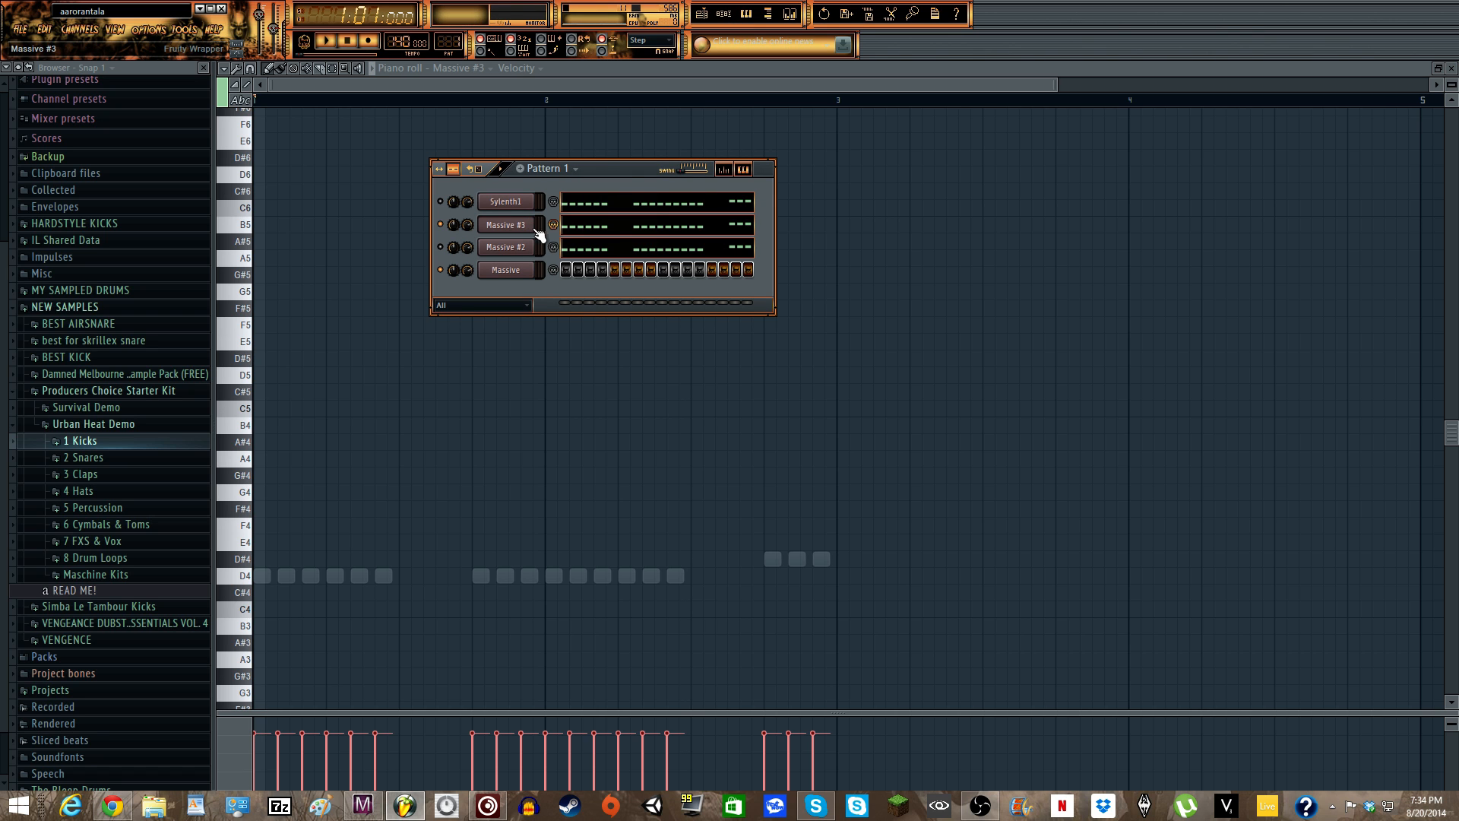
{"action": "left_click", "coordinate": [790, 13]}
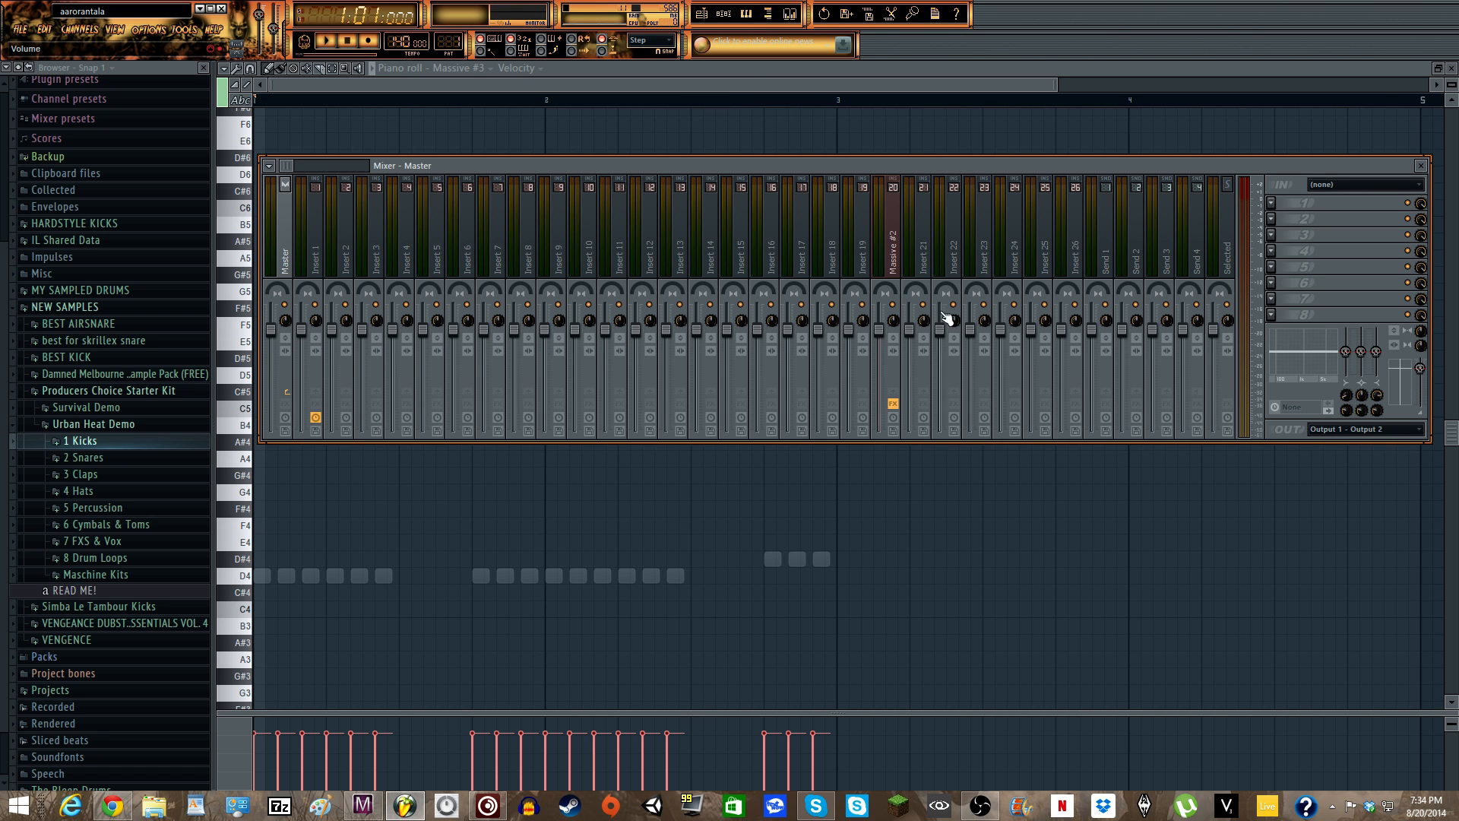
{"action": "left_click", "coordinate": [895, 258]}
{"action": "right_click", "coordinate": [896, 260]}
{"action": "left_click", "coordinate": [1087, 242]}
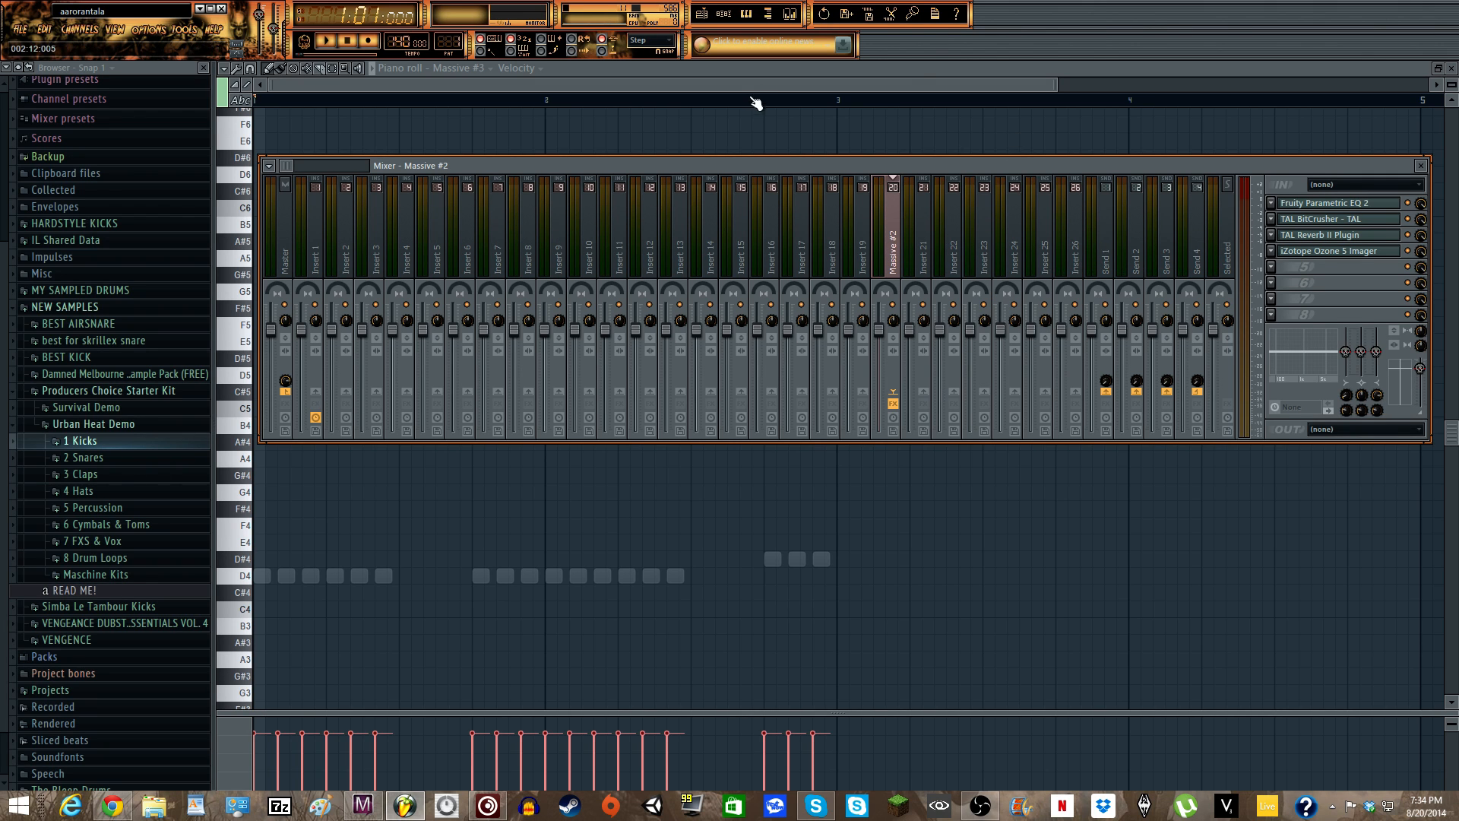
- Play the pattern through the mixer effects and compare Massive #3 with Massive #2
{"action": "key", "text": "space"}
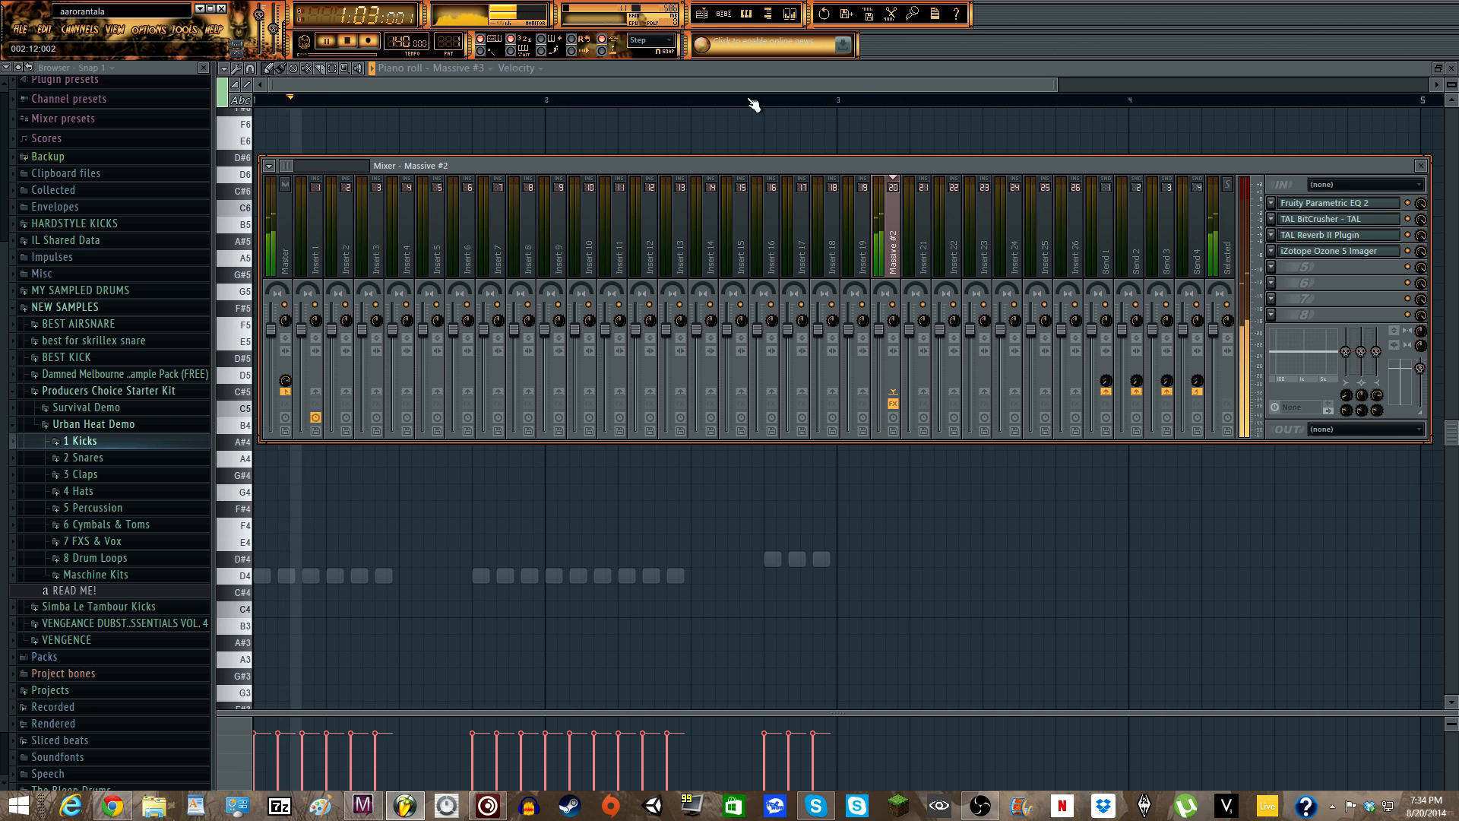
{"action": "key", "text": "space"}
{"action": "left_click", "coordinate": [729, 24]}
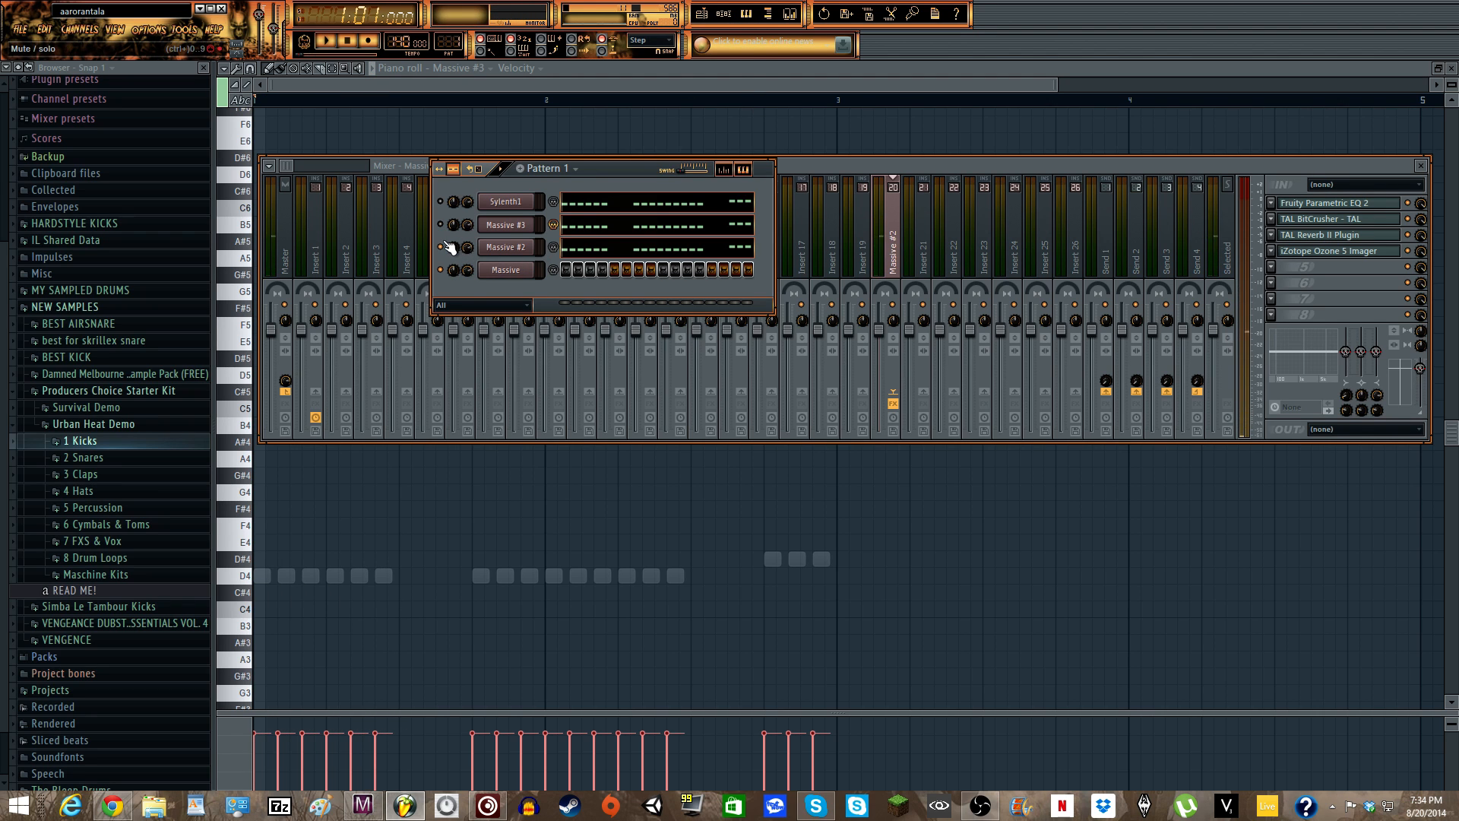
{"action": "key", "text": "space"}
{"action": "key", "text": "space"}
- Lower the filter Mix fader in Massive #3 and modulate it upward with performer 5
{"action": "left_click", "coordinate": [507, 225]}
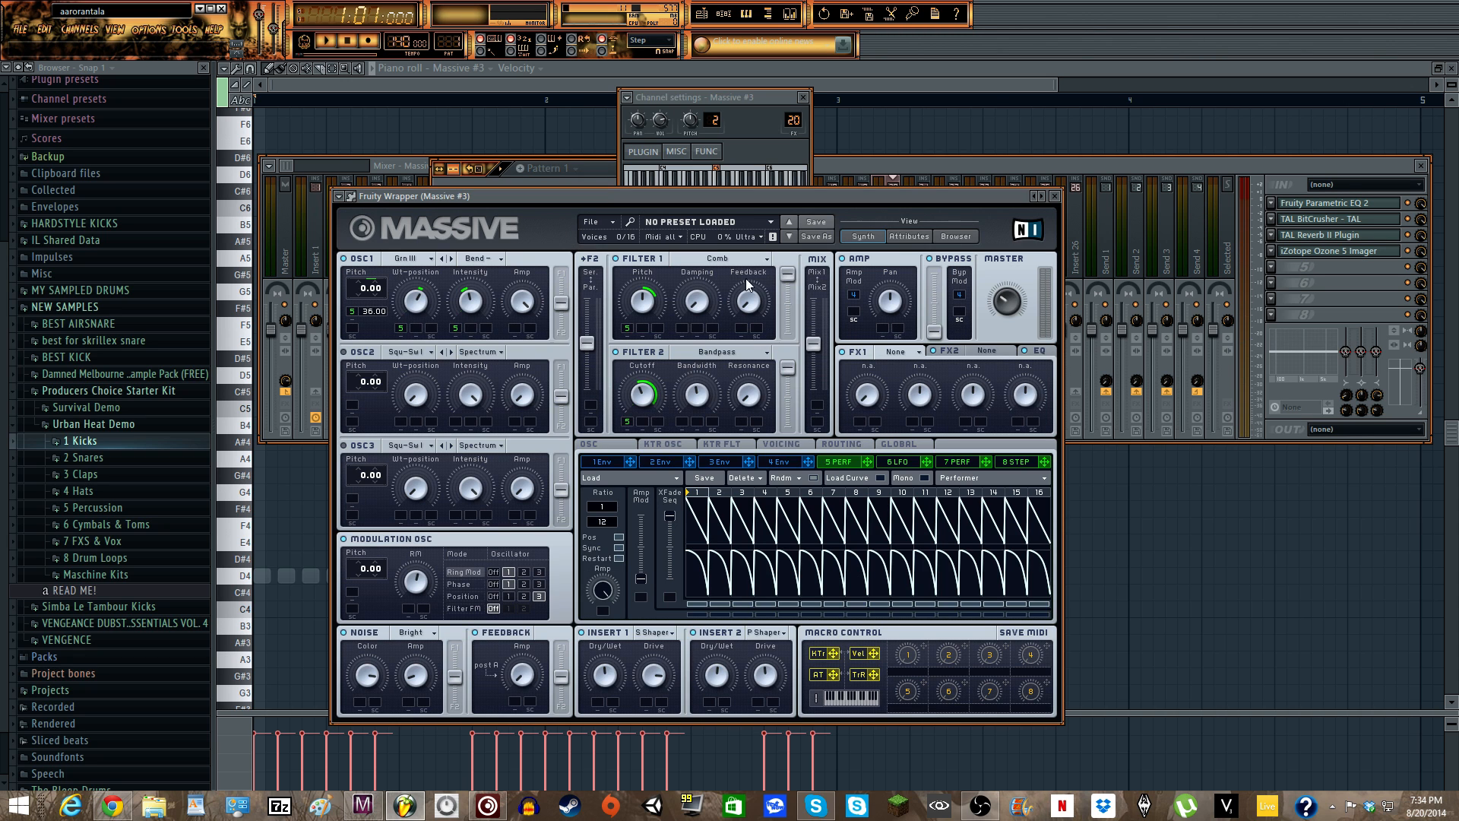
{"action": "left_click_drag", "start_coordinate": [810, 352], "coordinate": [812, 397]}
{"action": "left_click_drag", "start_coordinate": [819, 411], "coordinate": [819, 402]}
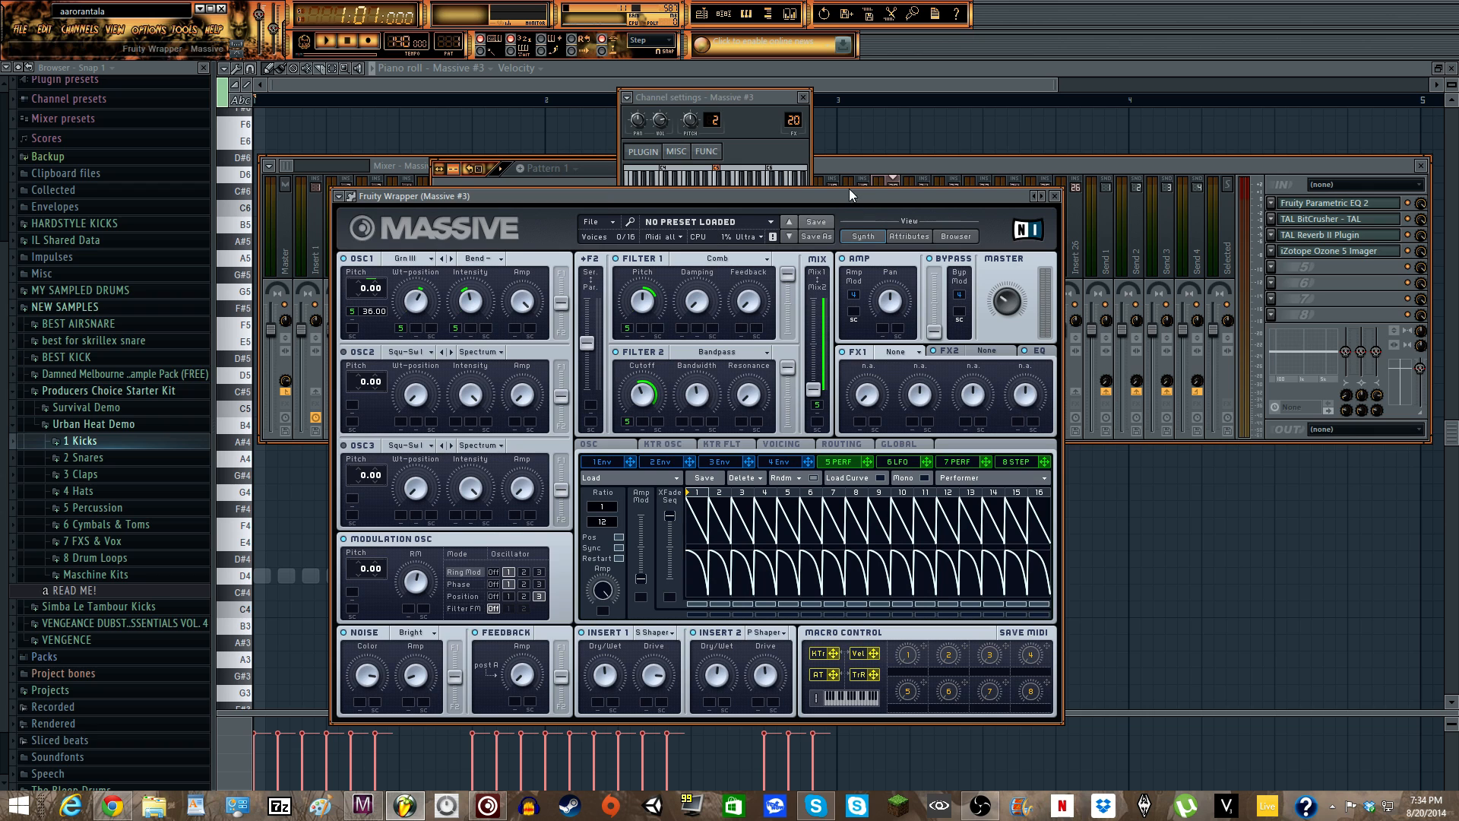
- Audition the changed filter mix by playing the pattern several times, comparing Massive #3 with Massive #2
{"action": "left_click_drag", "start_coordinate": [852, 190], "coordinate": [882, 208]}
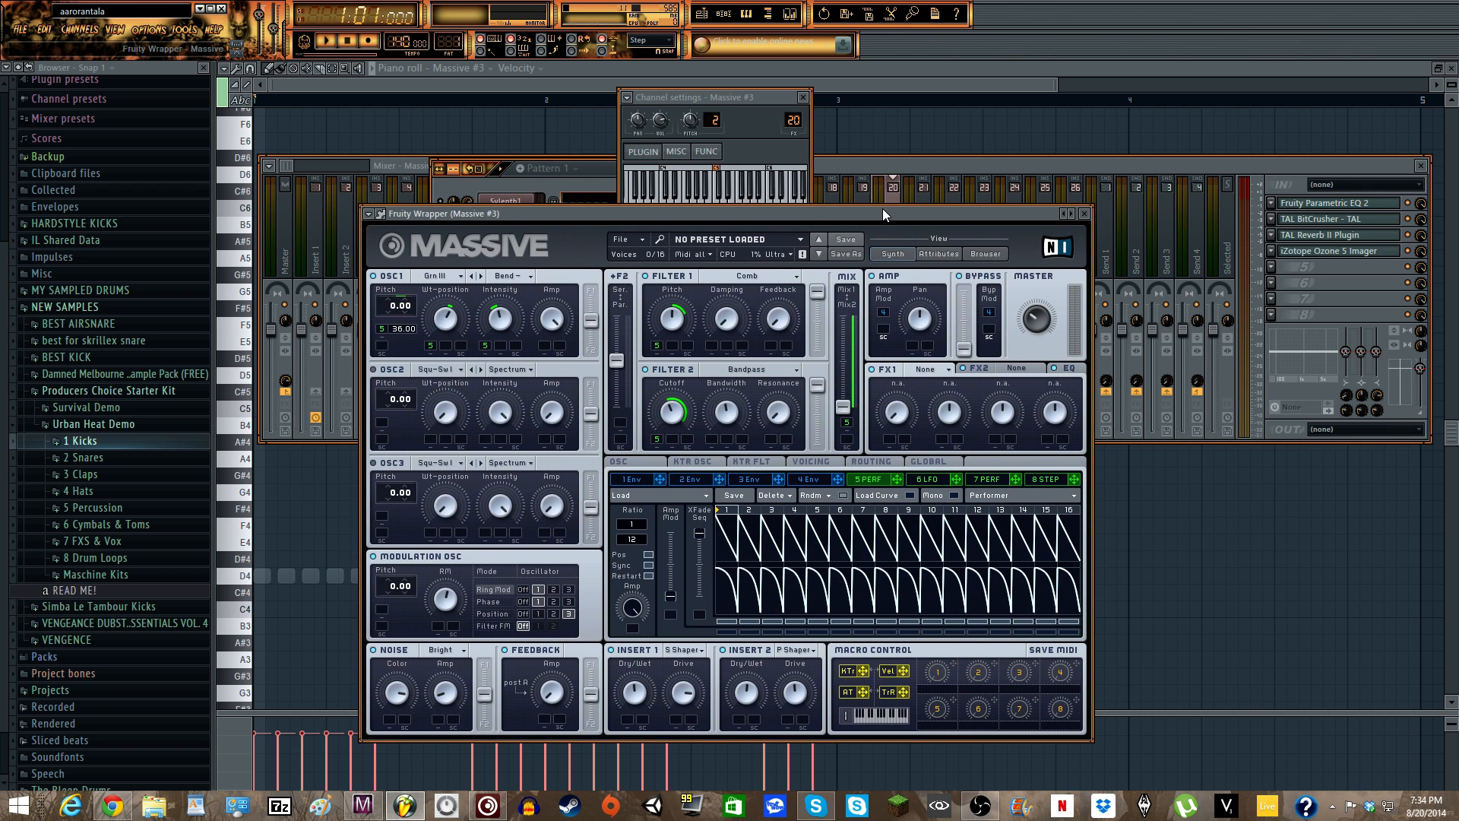
{"action": "left_click", "coordinate": [585, 181]}
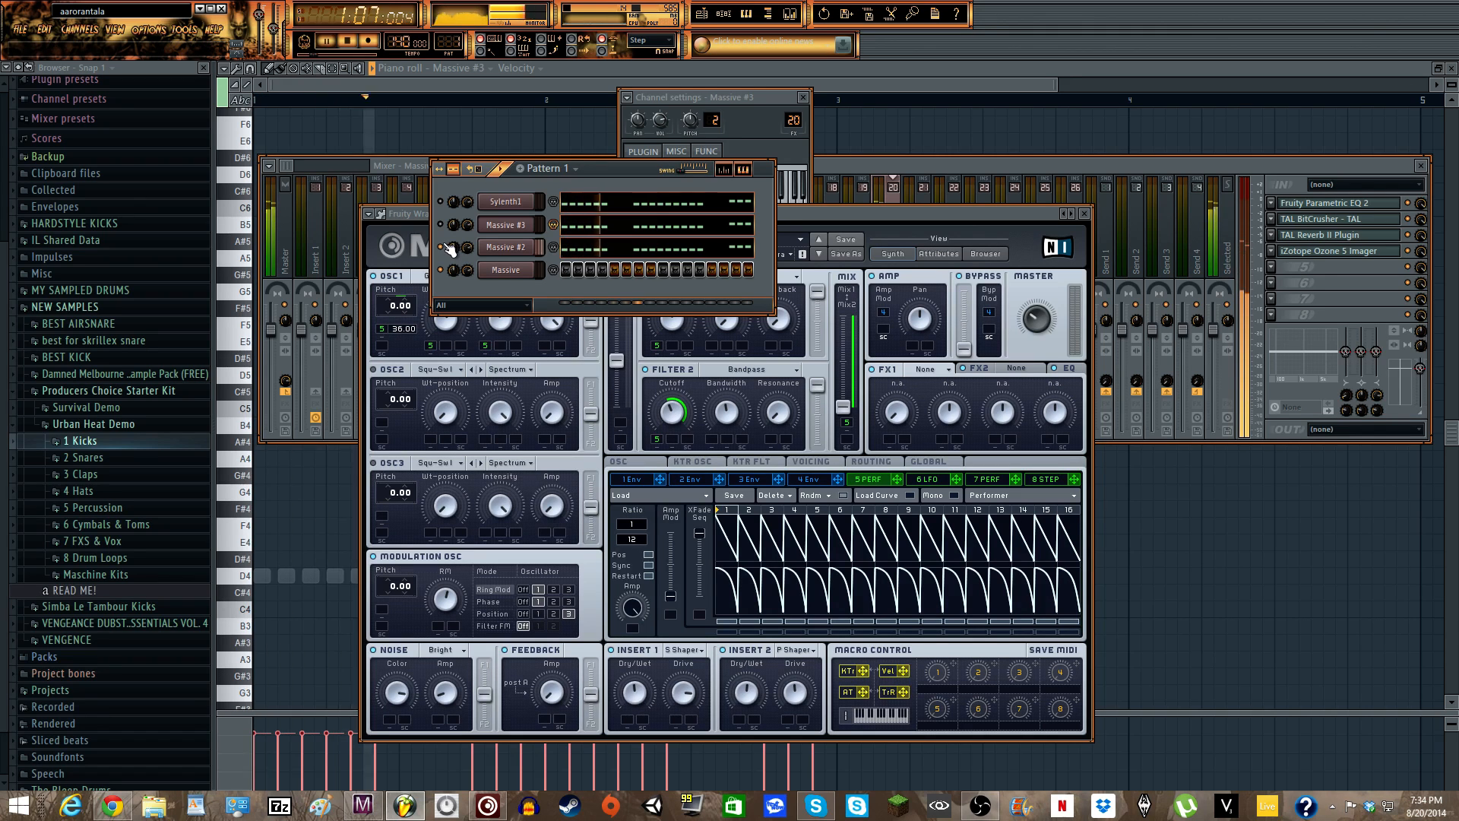
{"action": "key", "text": "space"}
{"action": "key", "text": "space"}
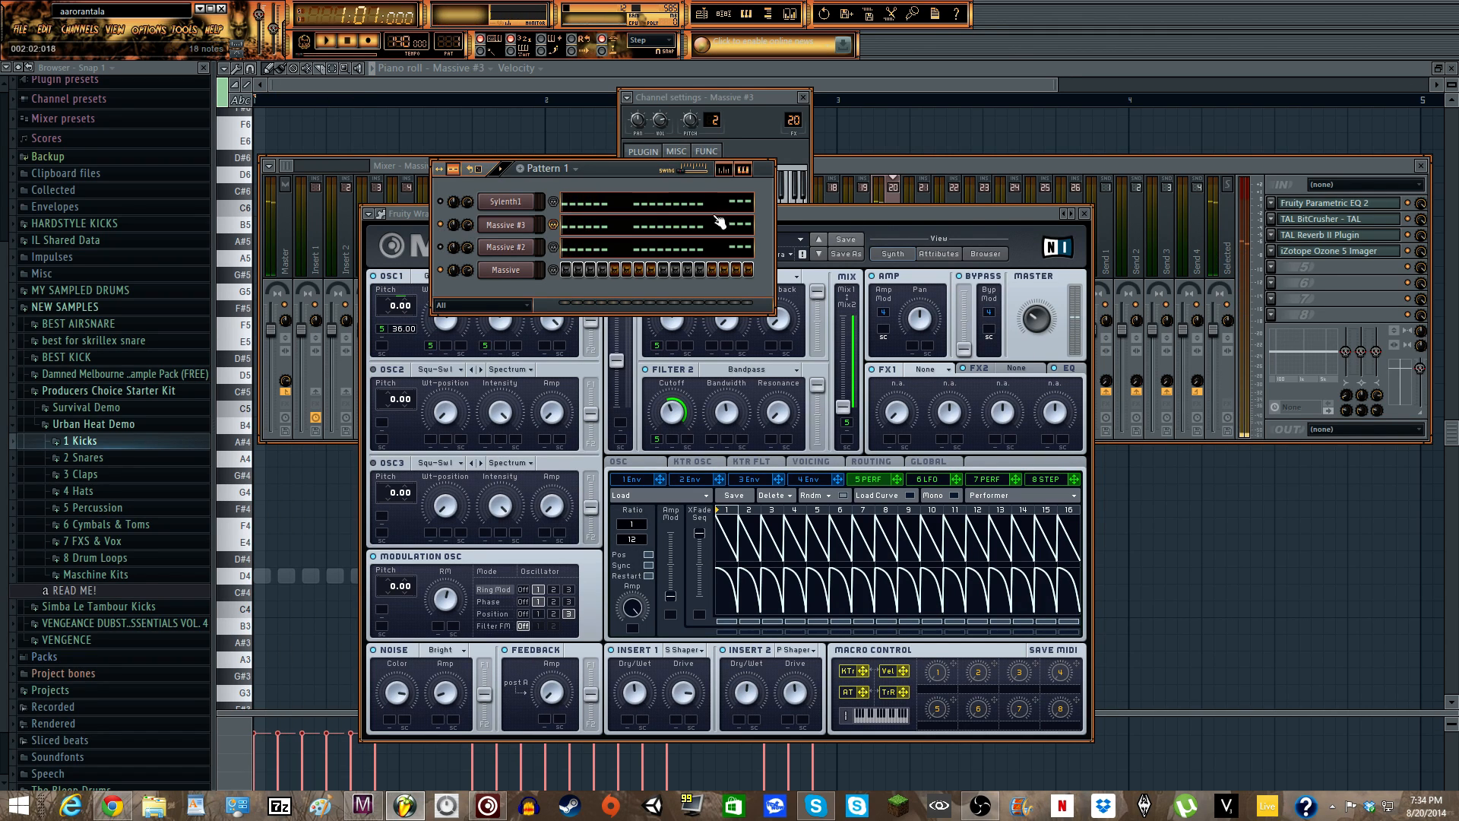
{"action": "left_click", "coordinate": [878, 212]}
{"action": "left_click_drag", "start_coordinate": [881, 213], "coordinate": [878, 174]}
{"action": "left_click_drag", "start_coordinate": [1033, 281], "coordinate": [998, 210]}
{"action": "left_click", "coordinate": [987, 168]}
{"action": "key", "text": "space"}
{"action": "key", "text": "space"}
{"action": "left_click", "coordinate": [804, 98]}
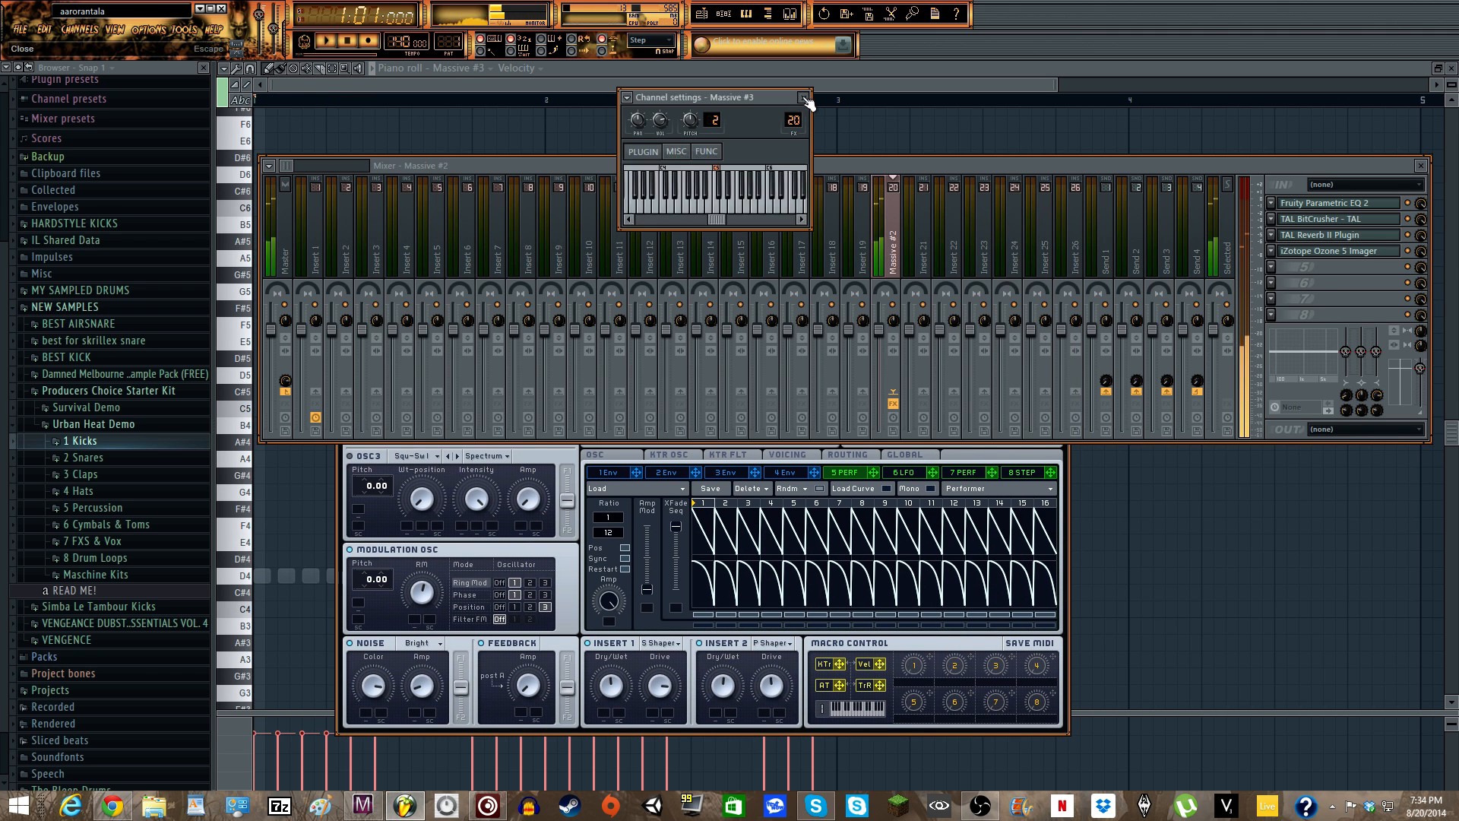
{"action": "left_click", "coordinate": [804, 98]}
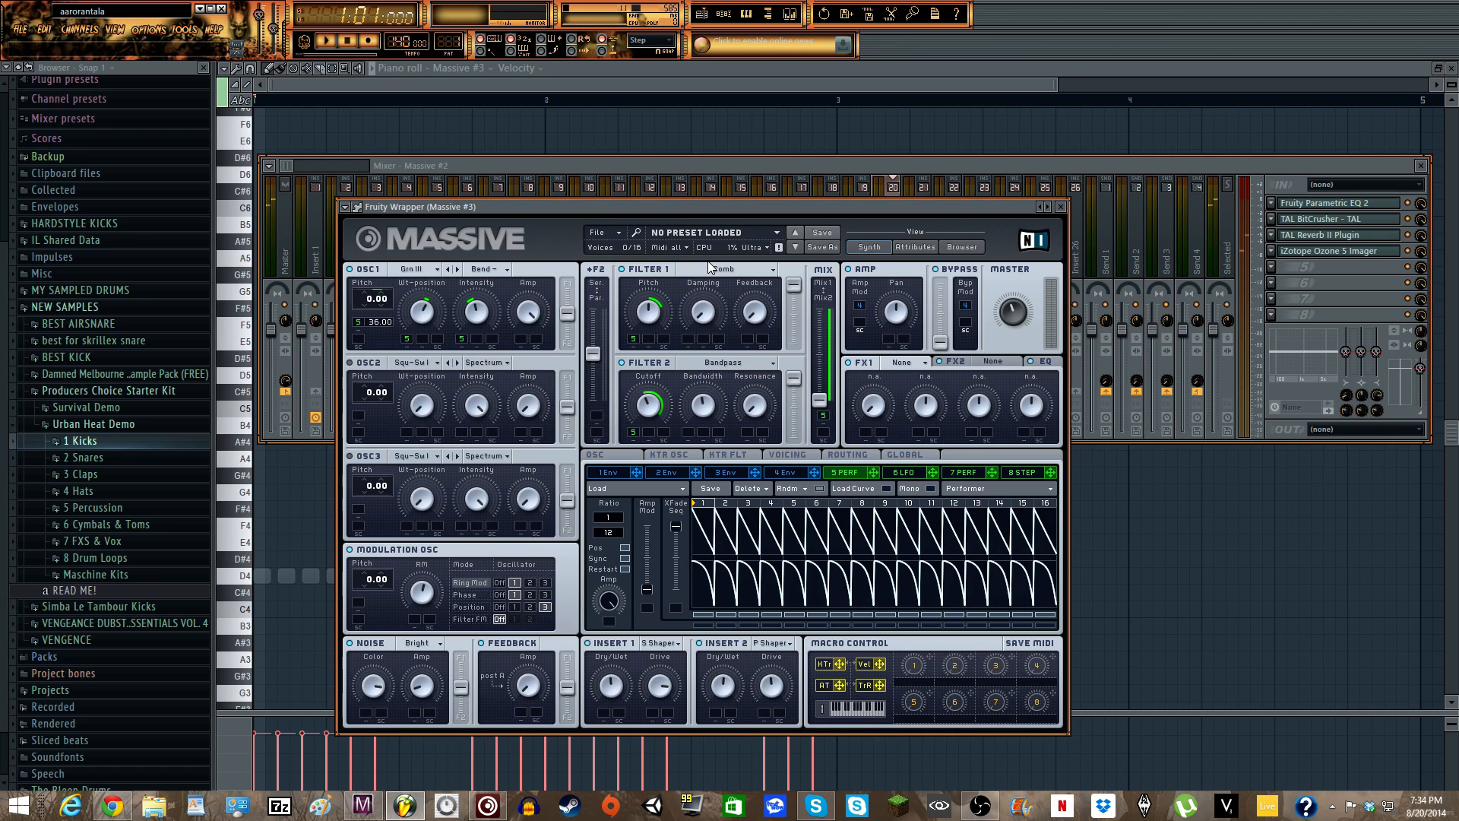
- Set FX1 to Classic Tube with Dry/Wet about 0.52 and Drive about 0.37, and FX2 to Dimension Expander
{"action": "left_click", "coordinate": [645, 319]}
{"action": "left_click", "coordinate": [902, 362]}
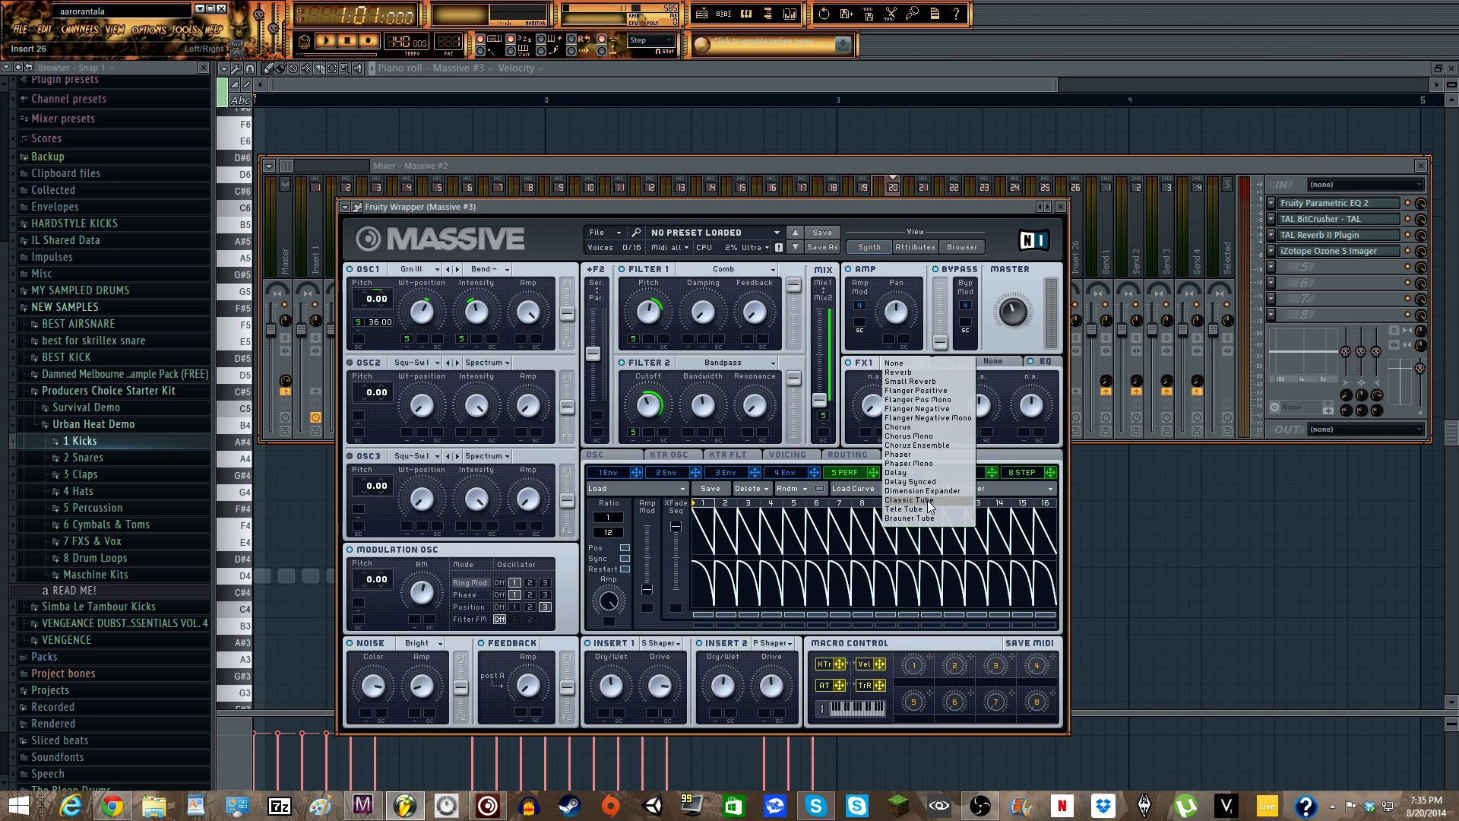
{"action": "left_click", "coordinate": [928, 501]}
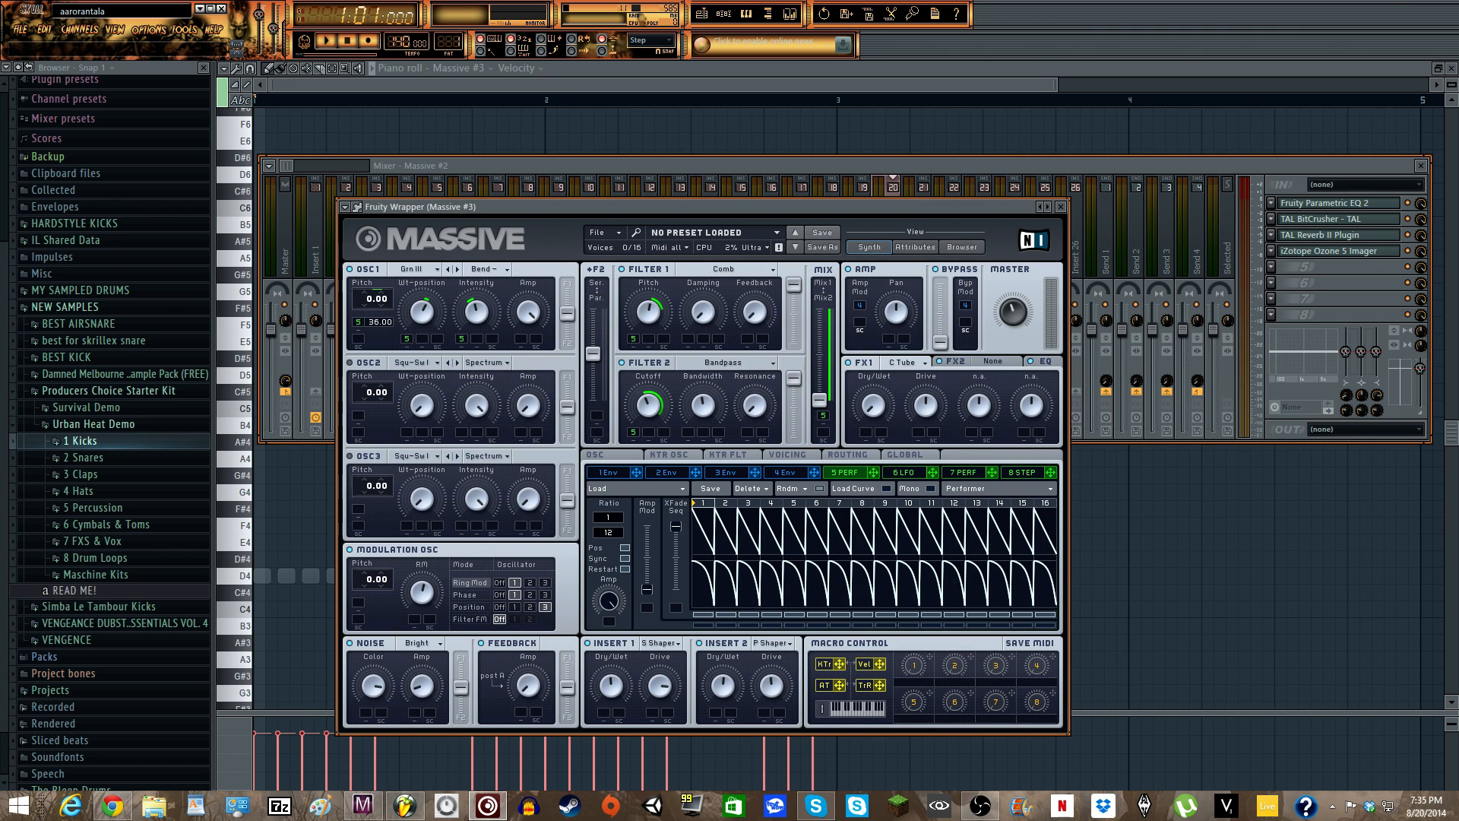
{"action": "left_click_drag", "start_coordinate": [877, 395], "coordinate": [878, 327]}
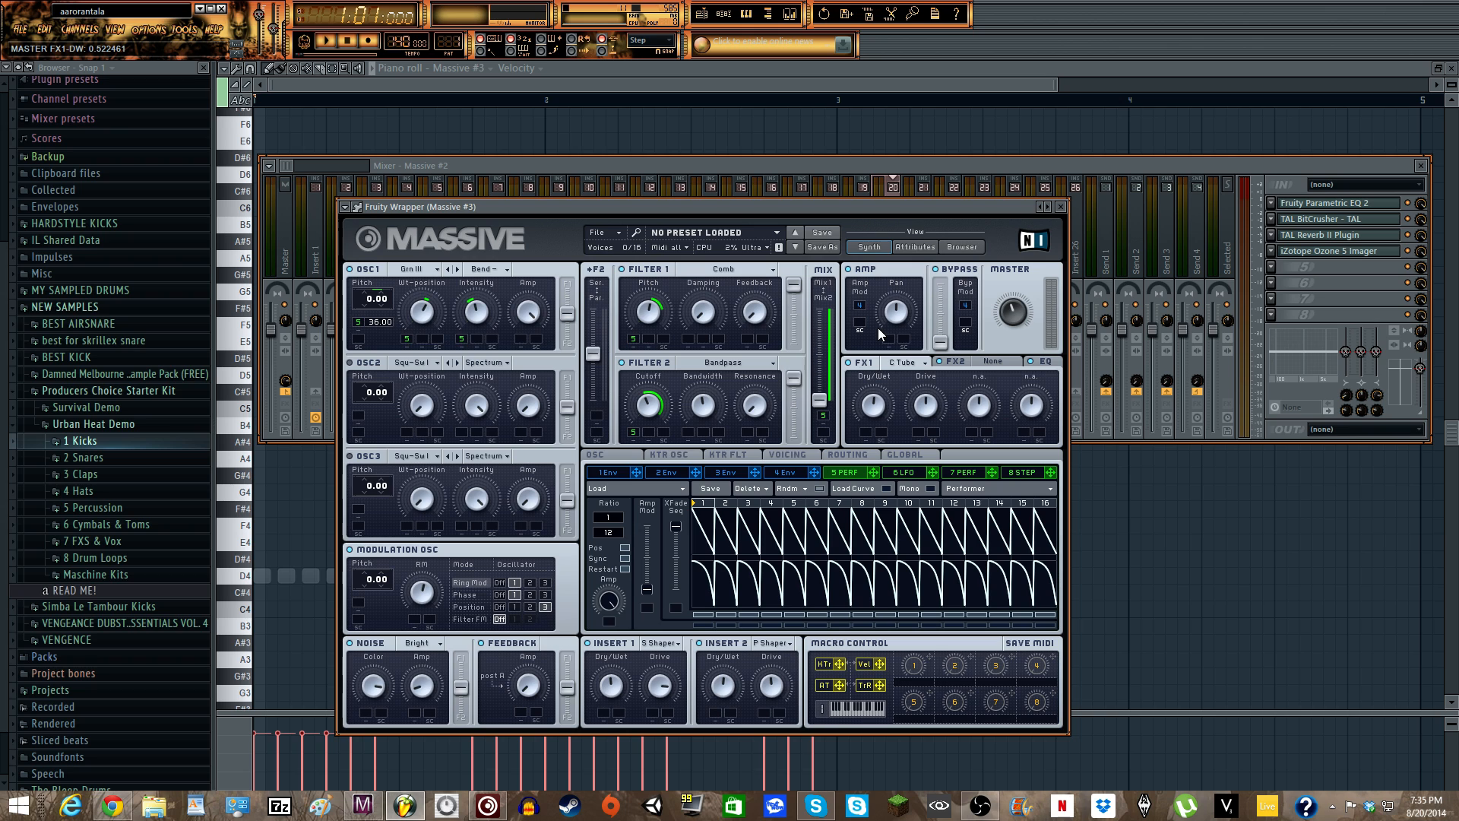
{"action": "left_click_drag", "start_coordinate": [932, 391], "coordinate": [938, 416]}
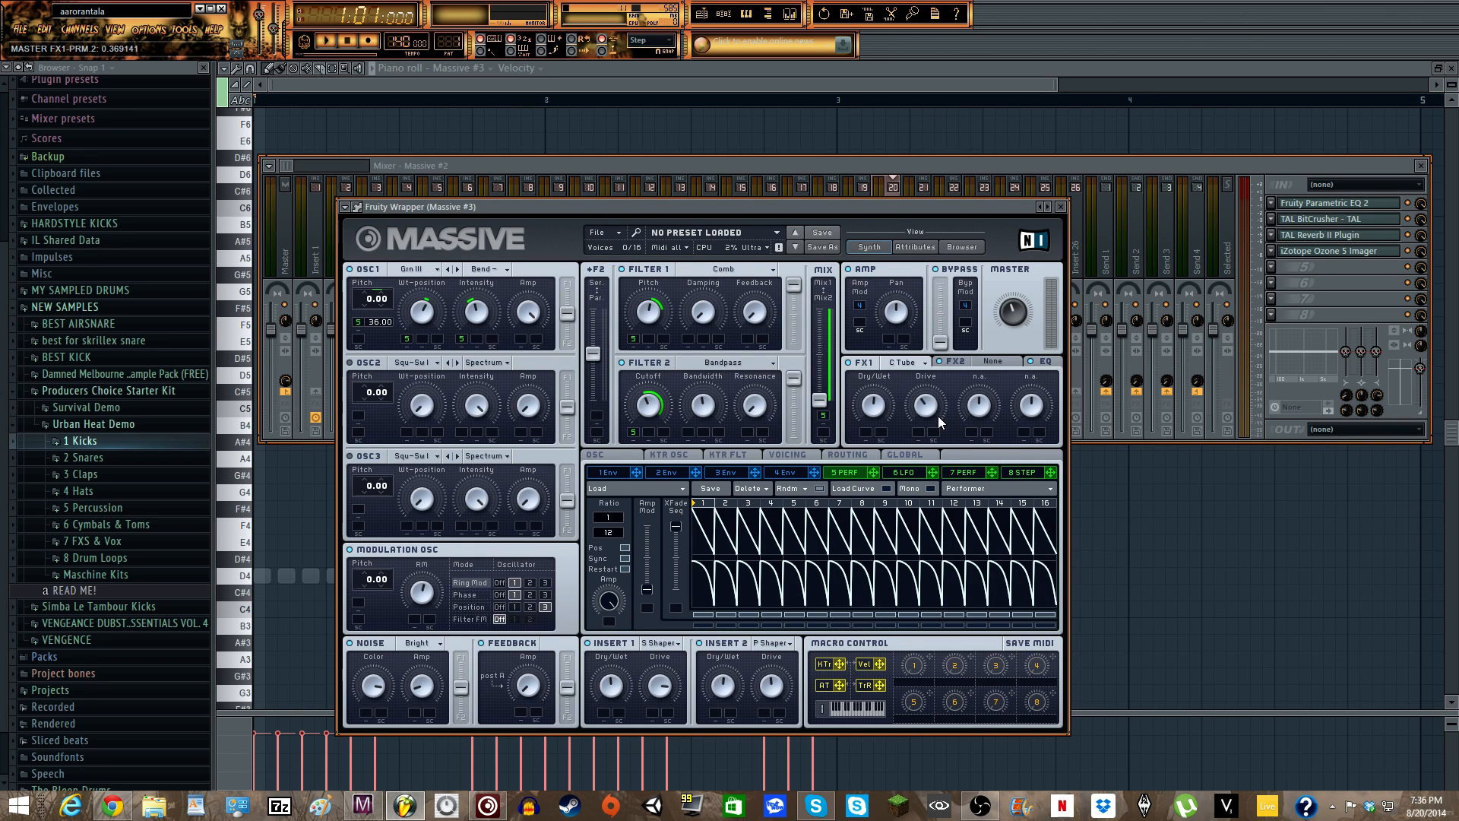
{"action": "left_click", "coordinate": [985, 358]}
{"action": "left_click", "coordinate": [984, 491]}
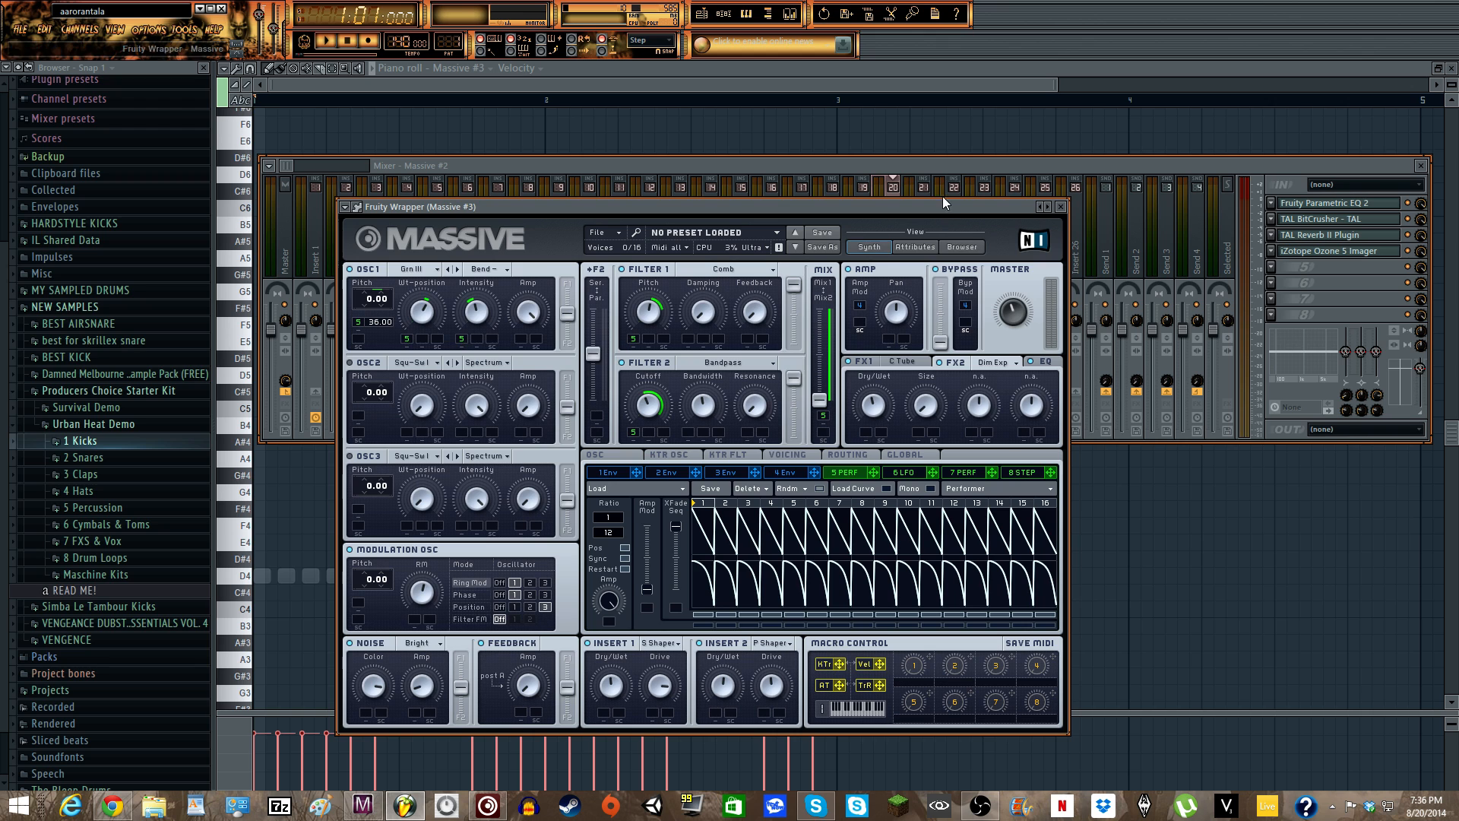
- Play the pattern with both effects active and compare the sound with Massive #2
{"action": "left_click", "coordinate": [937, 165]}
{"action": "key", "text": "space"}
{"action": "key", "text": "space"}
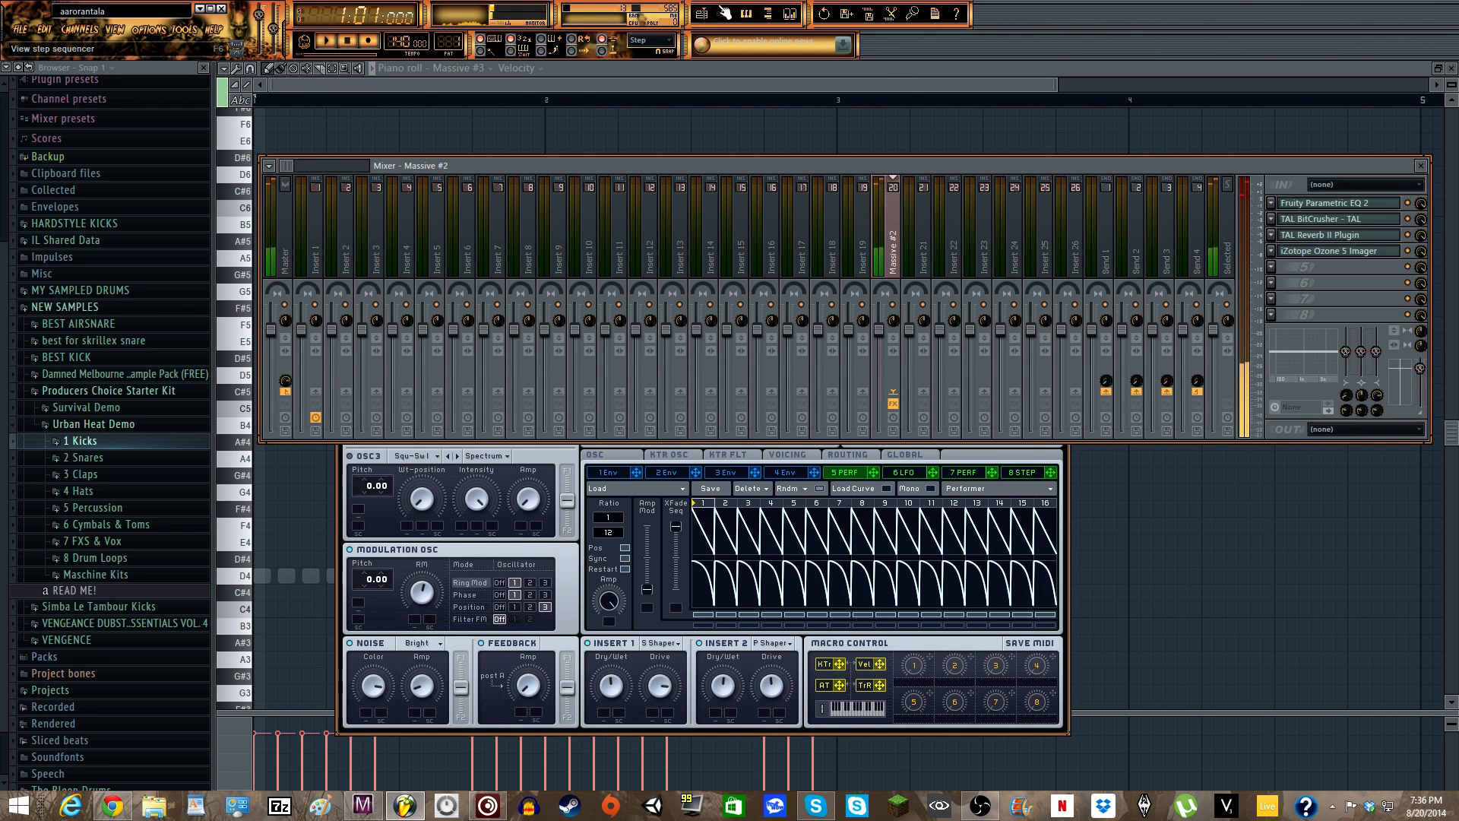
{"action": "left_click", "coordinate": [724, 13]}
{"action": "left_click", "coordinate": [1063, 483]}
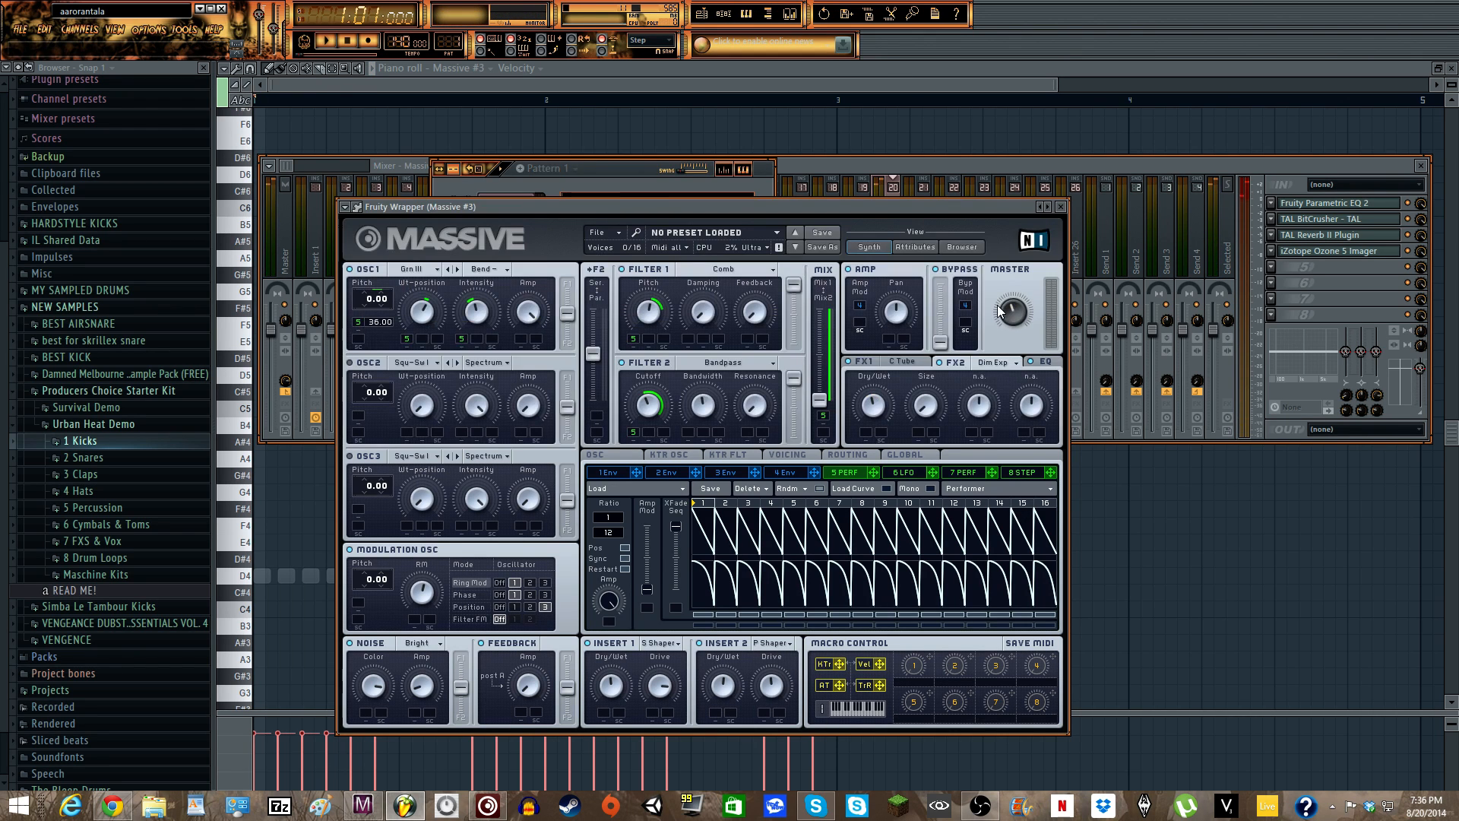
{"action": "left_click", "coordinate": [660, 187]}
{"action": "key", "text": "space"}
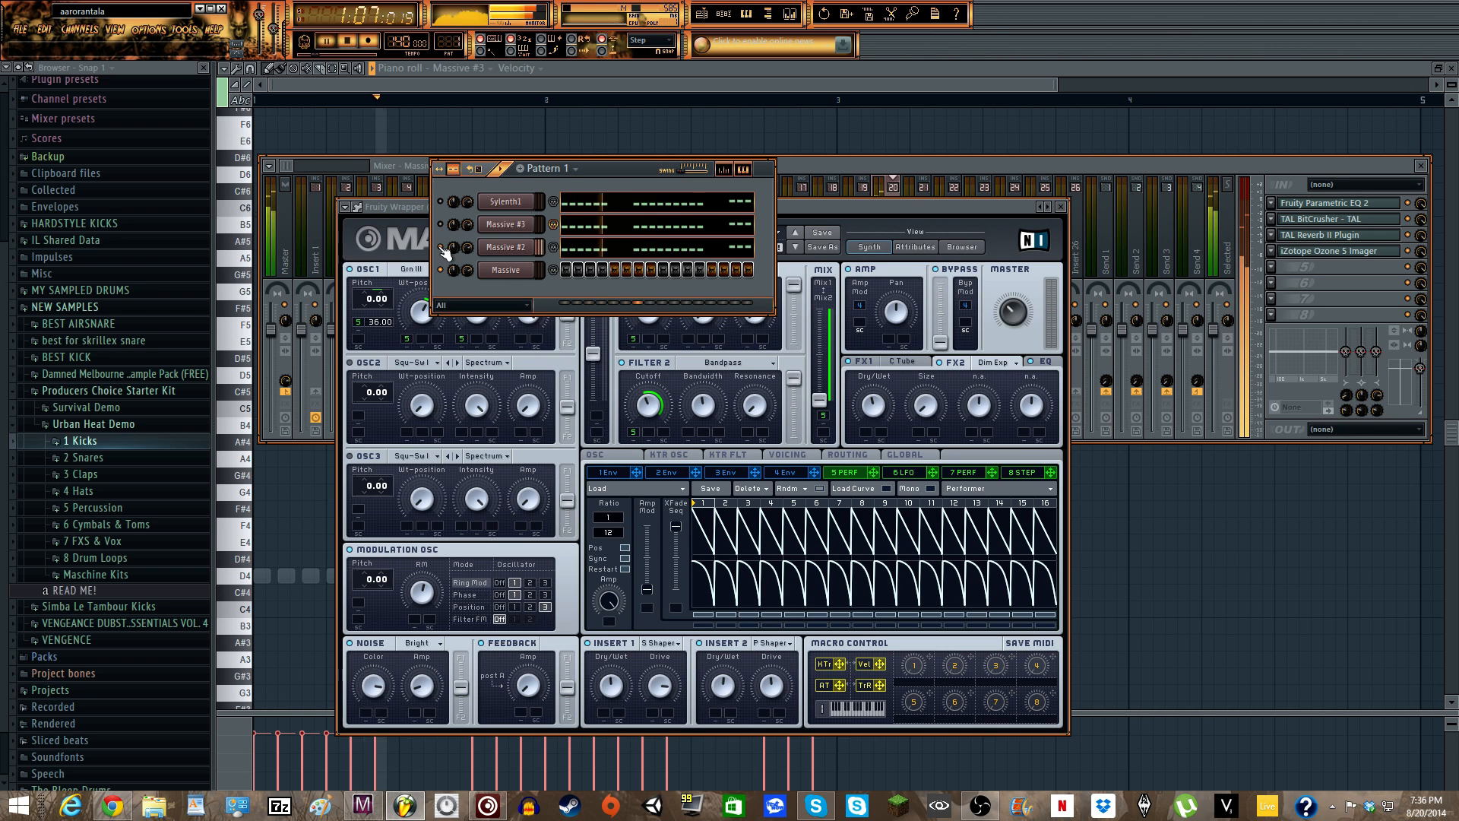
{"action": "key", "text": "space"}
- Load the inward-curved falling shape and paint it across all 16 steps of performer 5's upper row
{"action": "left_click", "coordinate": [866, 211]}
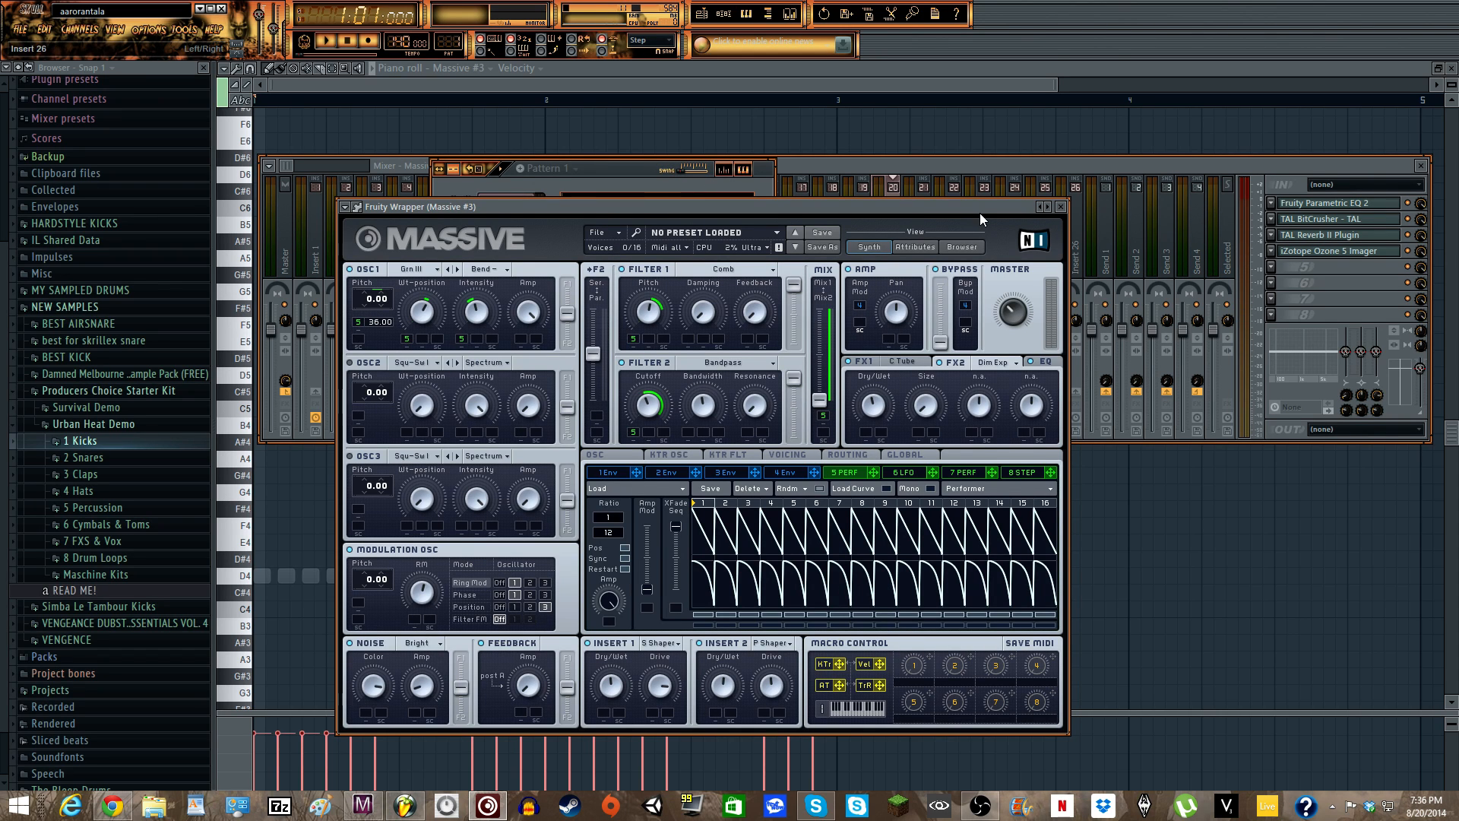
{"action": "left_click_drag", "start_coordinate": [980, 209], "coordinate": [984, 158]}
{"action": "left_click", "coordinate": [889, 437]}
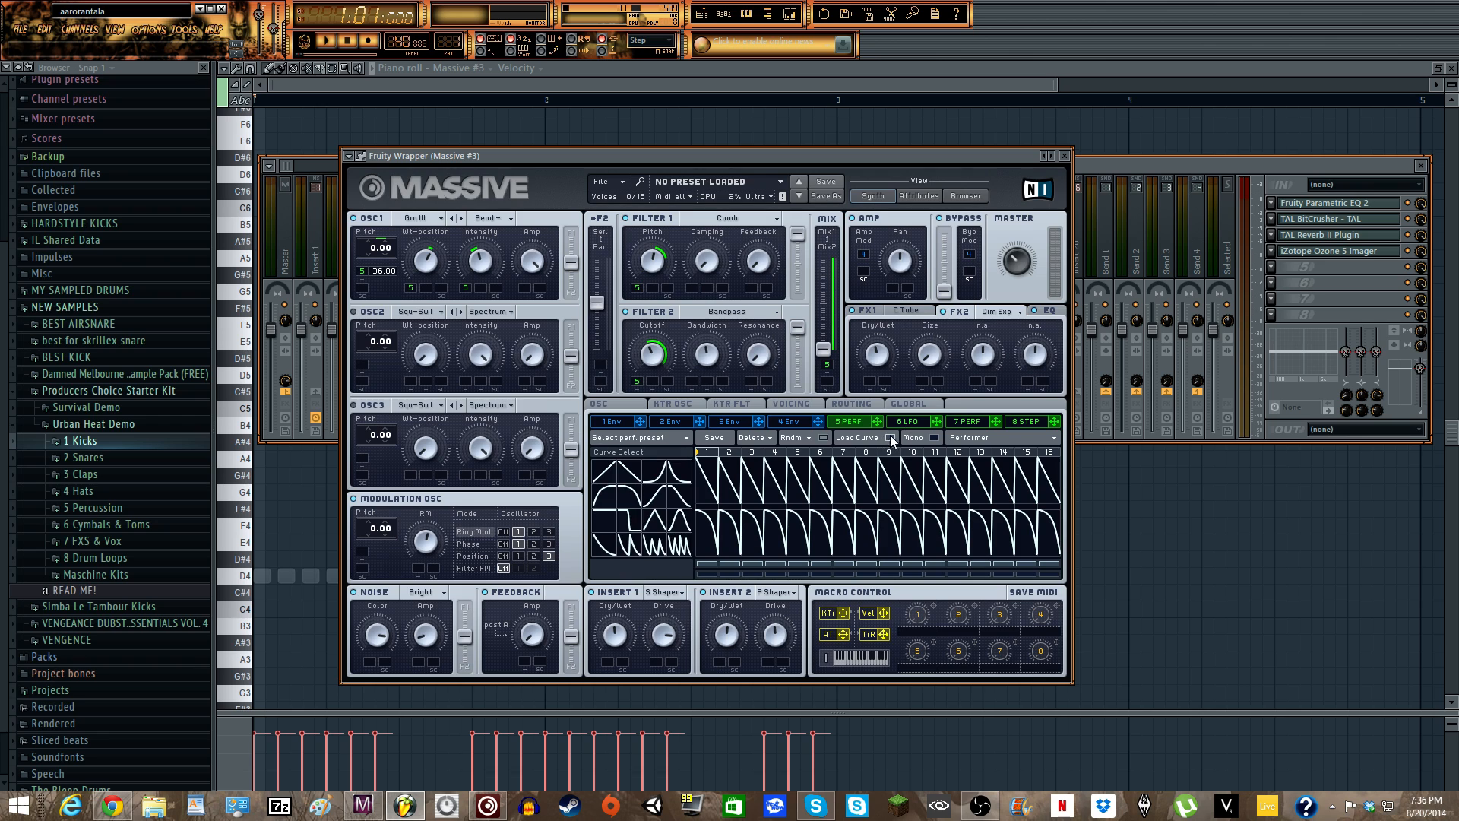
{"action": "left_click", "coordinate": [613, 543]}
{"action": "mouse_move", "coordinate": [712, 491]}
{"action": "left_mouse_down"}
{"action": "mouse_move", "coordinate": [709, 435]}
{"action": "mouse_move", "coordinate": [1029, 354]}
{"action": "left_mouse_up"}
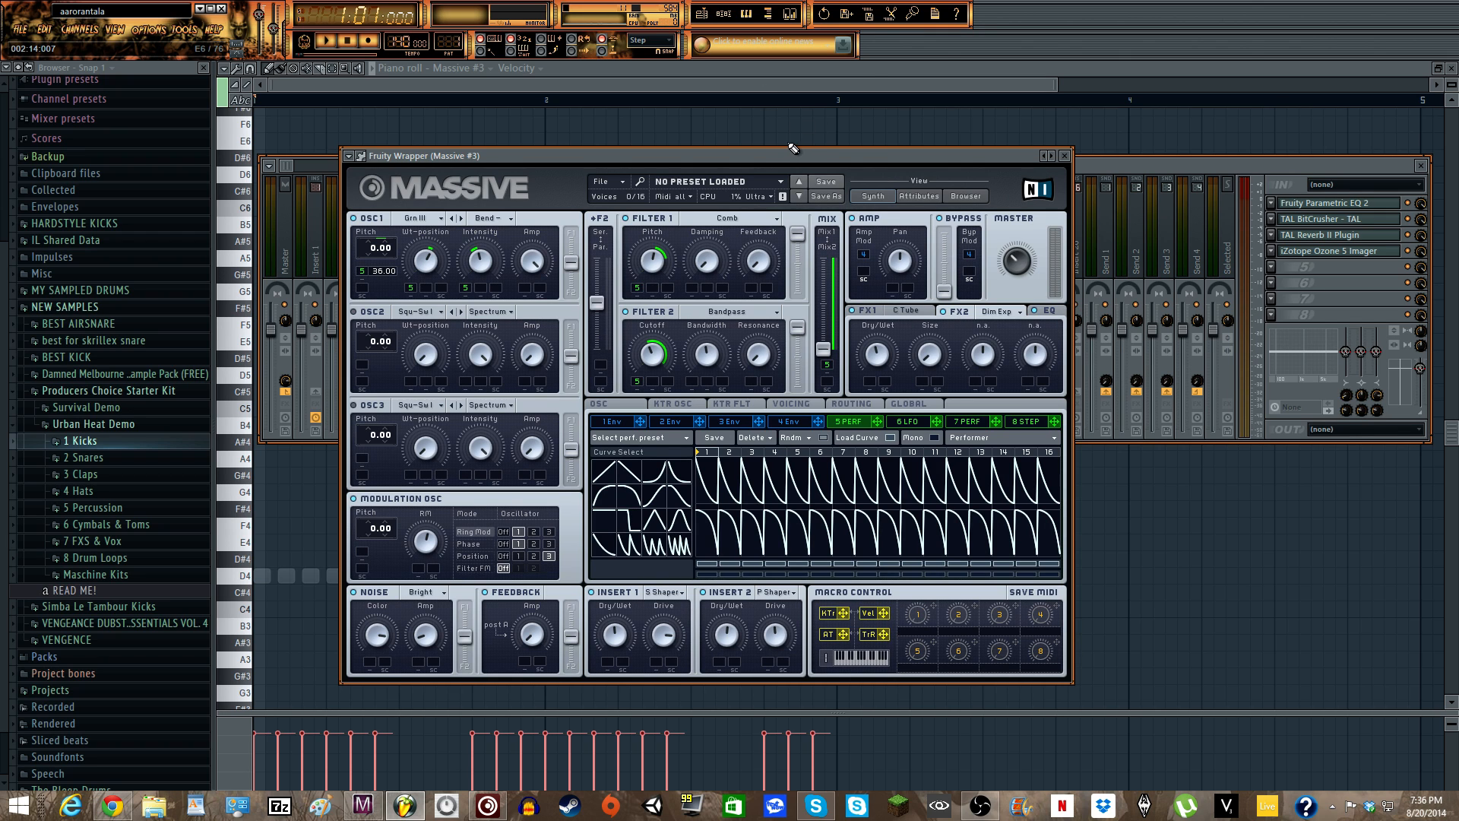
- Play the pattern with the reshaped performer curve, compare it with Massive #2, and reopen the Massive #3 synth
{"action": "left_click", "coordinate": [1096, 171]}
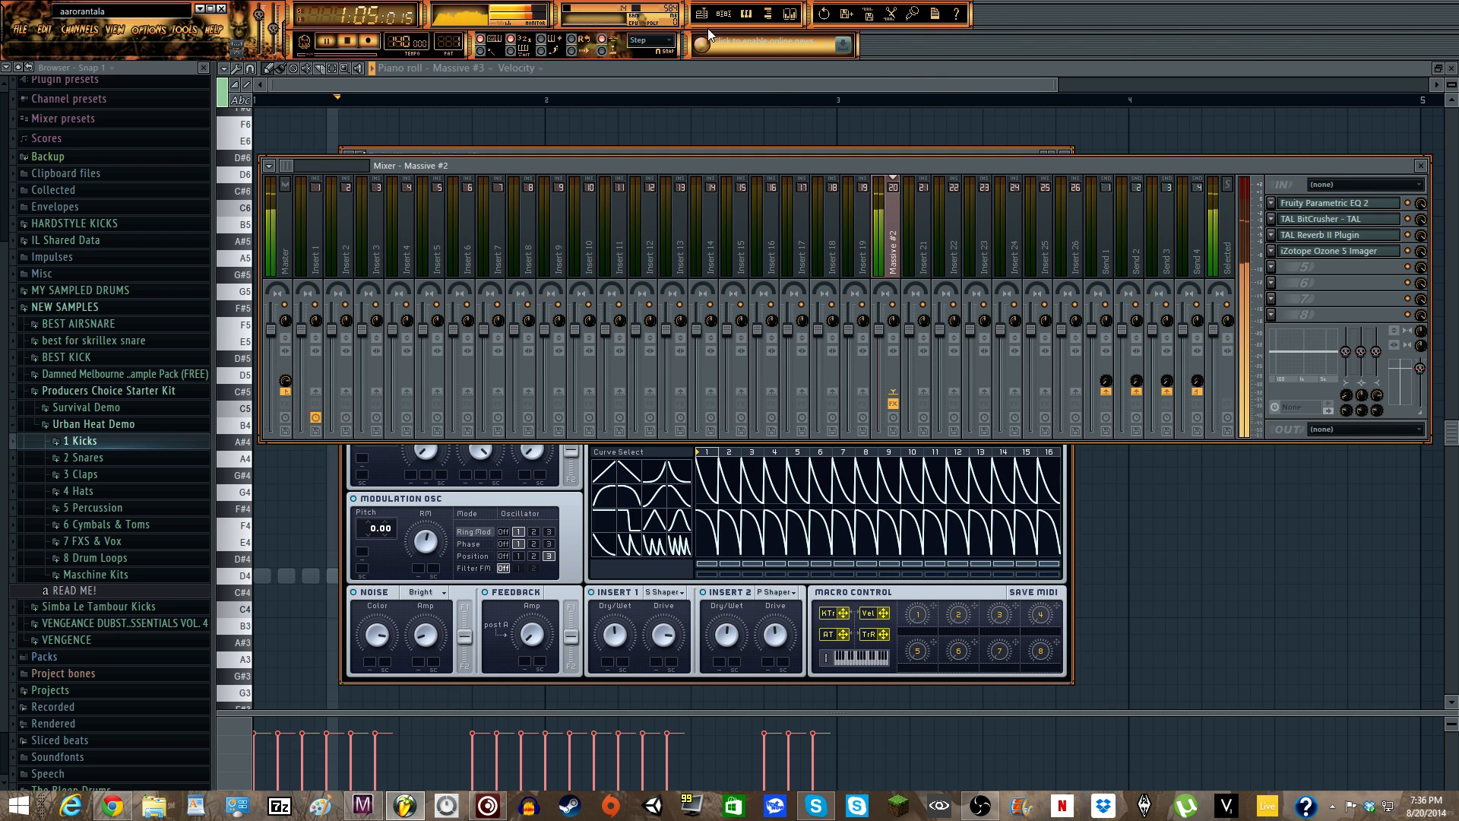
{"action": "left_click", "coordinate": [723, 17]}
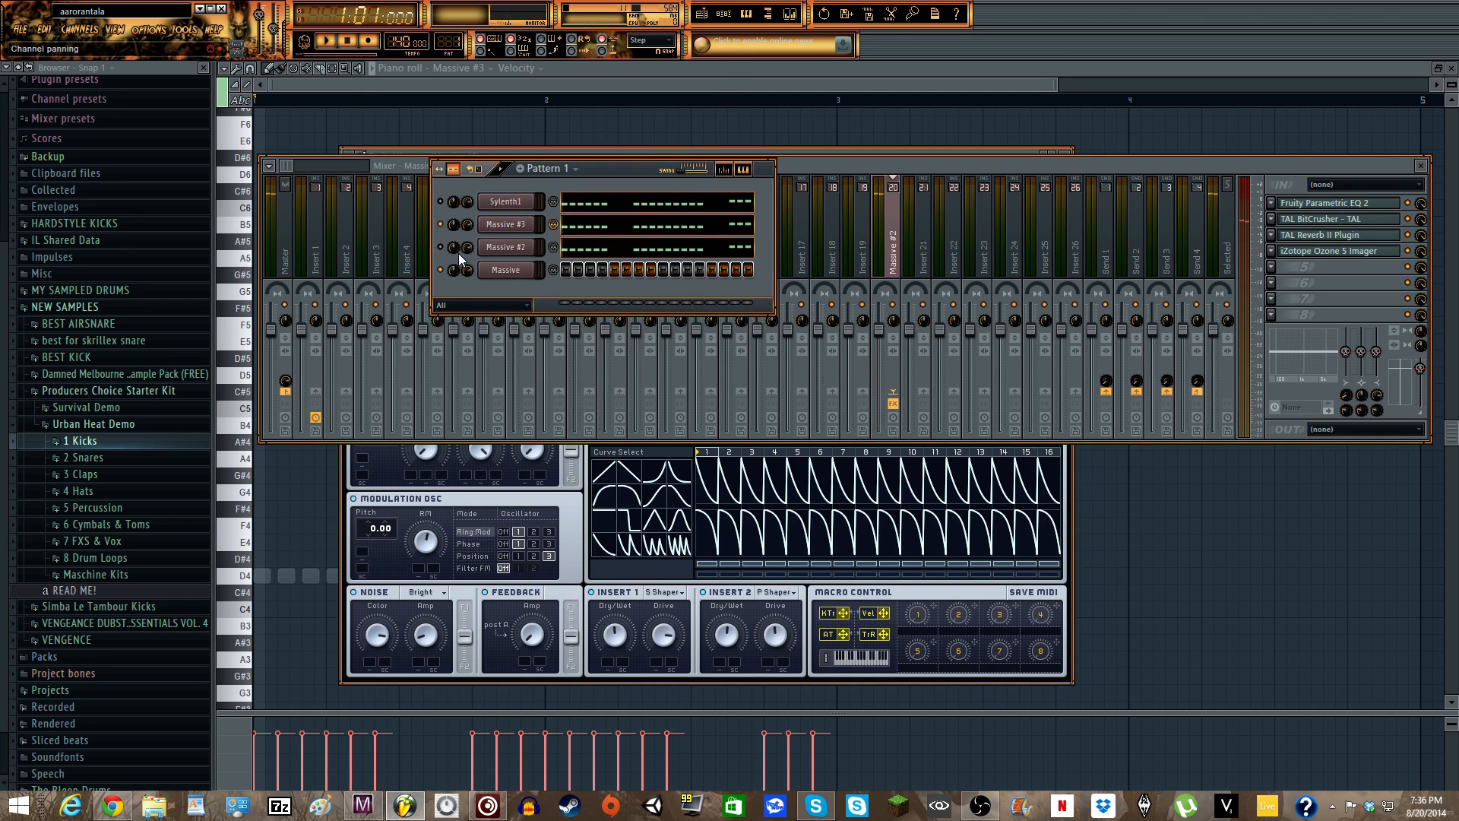
{"action": "key", "text": "space"}
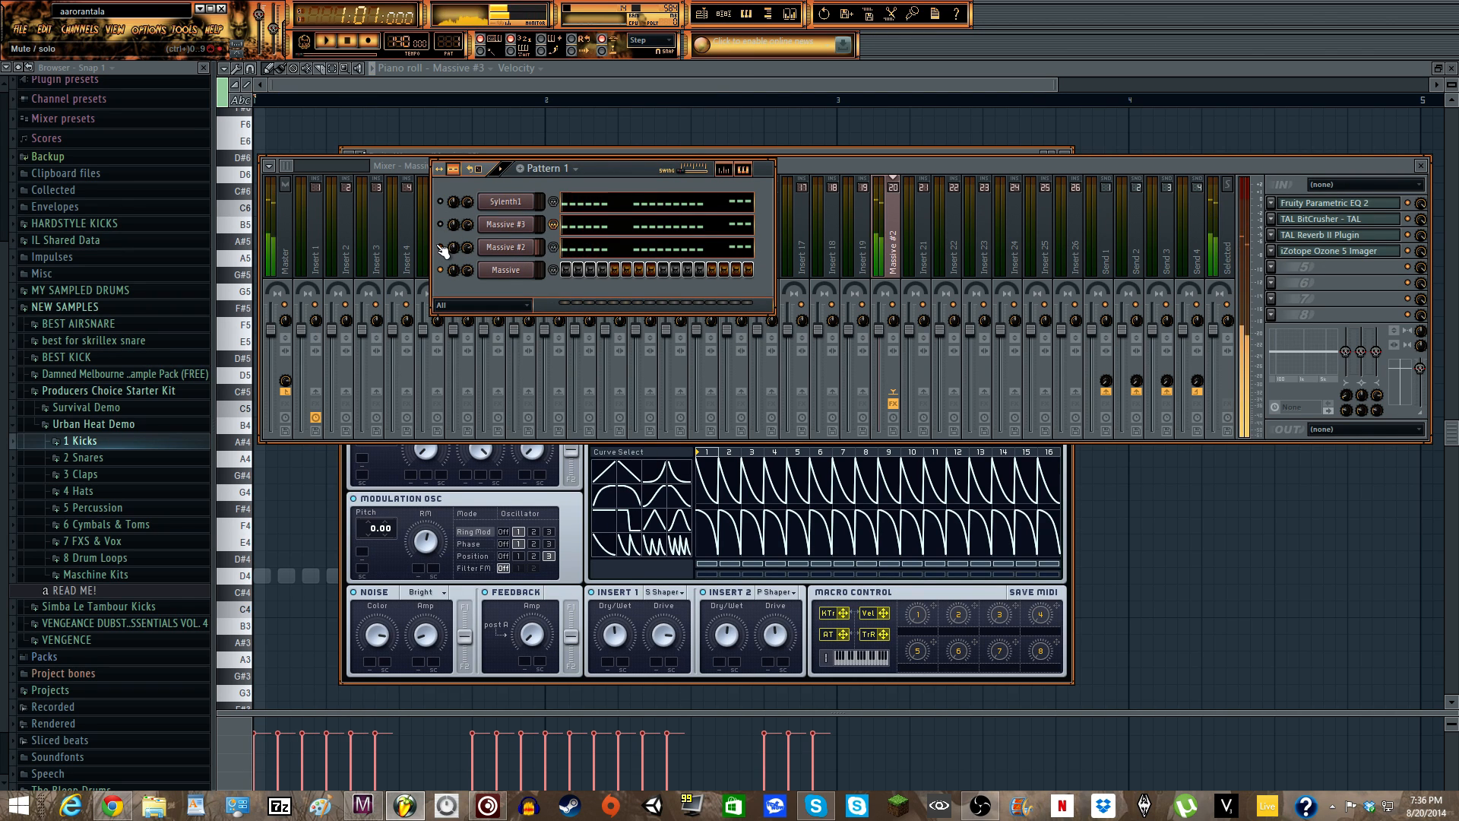
{"action": "left_click", "coordinate": [505, 224]}
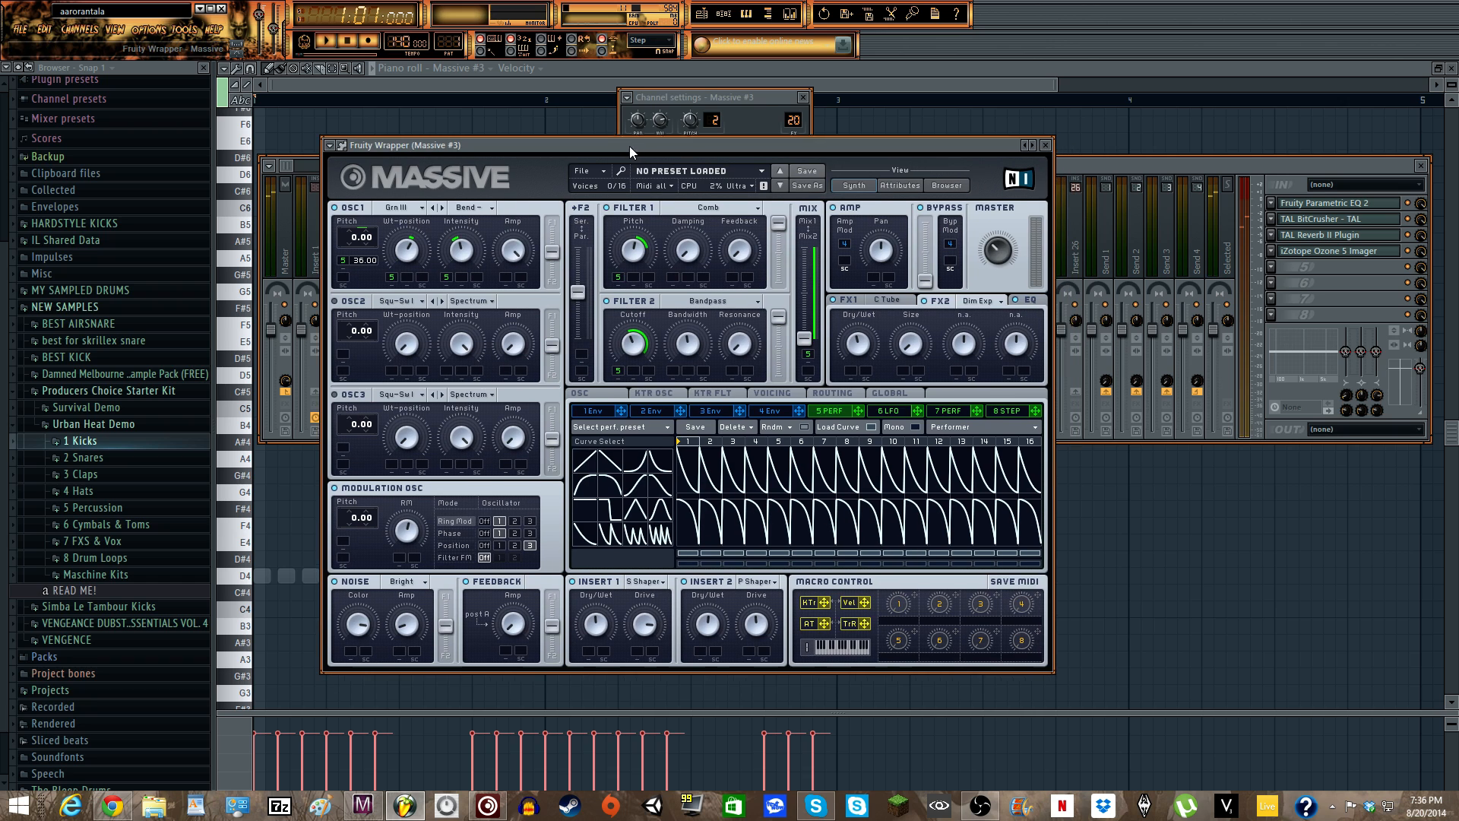
- Review Massive #3's voicing, routing and oscillator settings, finishing on the performer 5 curves
{"action": "left_click", "coordinate": [802, 97]}
{"action": "left_click_drag", "start_coordinate": [788, 145], "coordinate": [790, 124]}
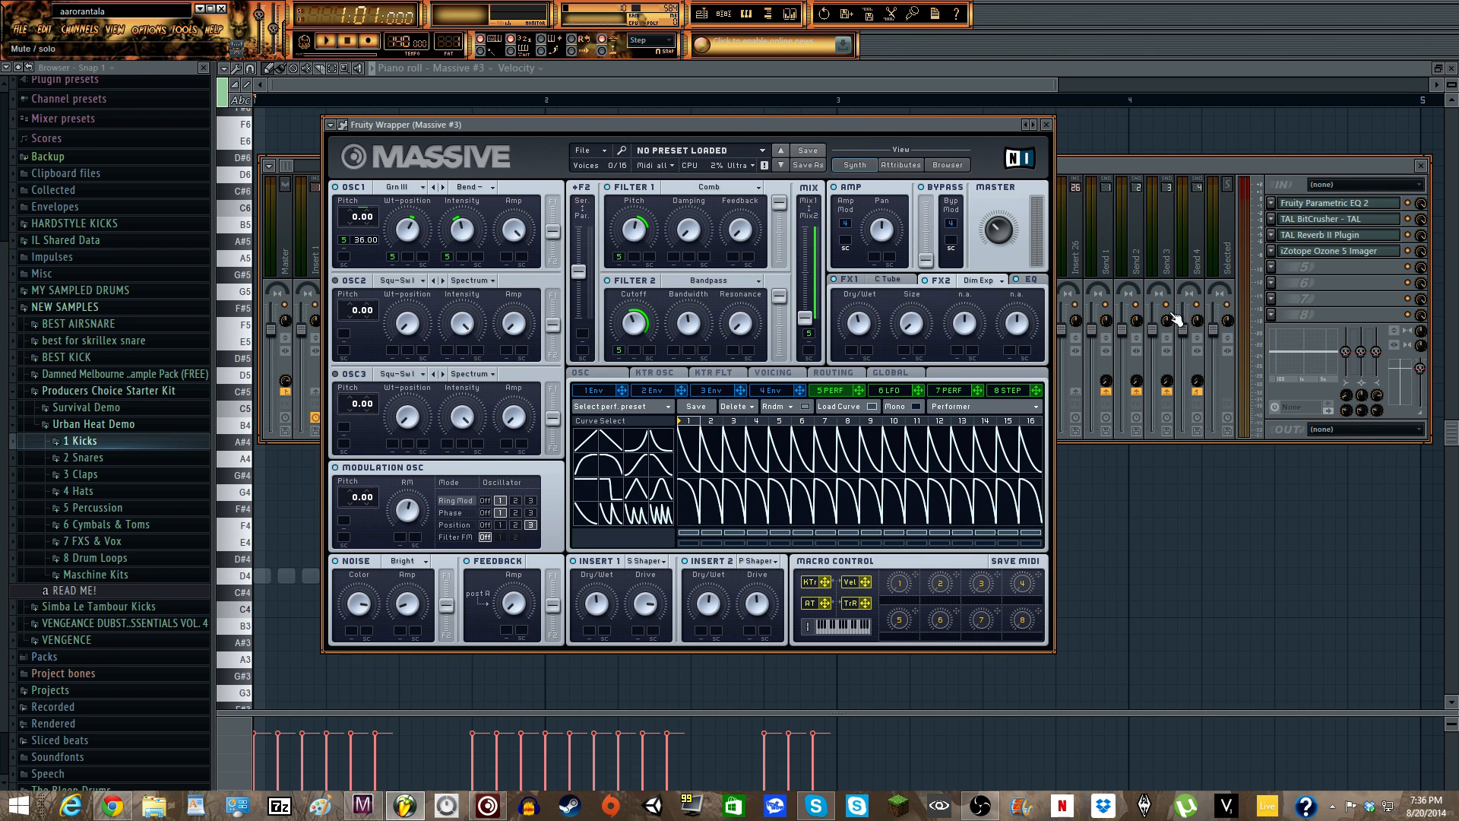
{"action": "left_click_drag", "start_coordinate": [768, 127], "coordinate": [790, 152]}
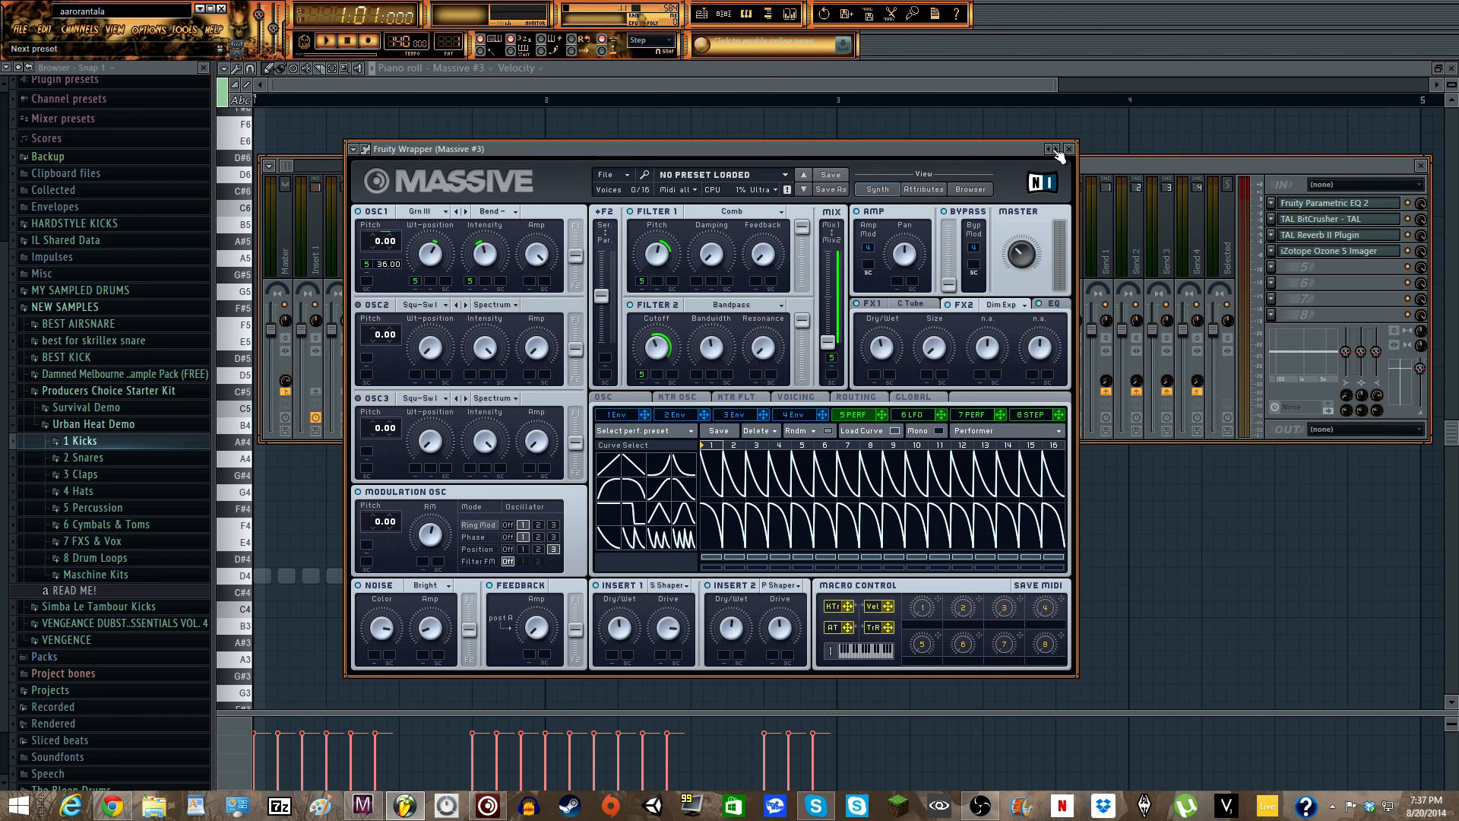
{"action": "mouse_move", "coordinate": [955, 150]}
{"action": "left_mouse_down"}
{"action": "mouse_move", "coordinate": [976, 180]}
{"action": "mouse_move", "coordinate": [979, 113]}
{"action": "mouse_move", "coordinate": [977, 135]}
{"action": "left_mouse_up"}
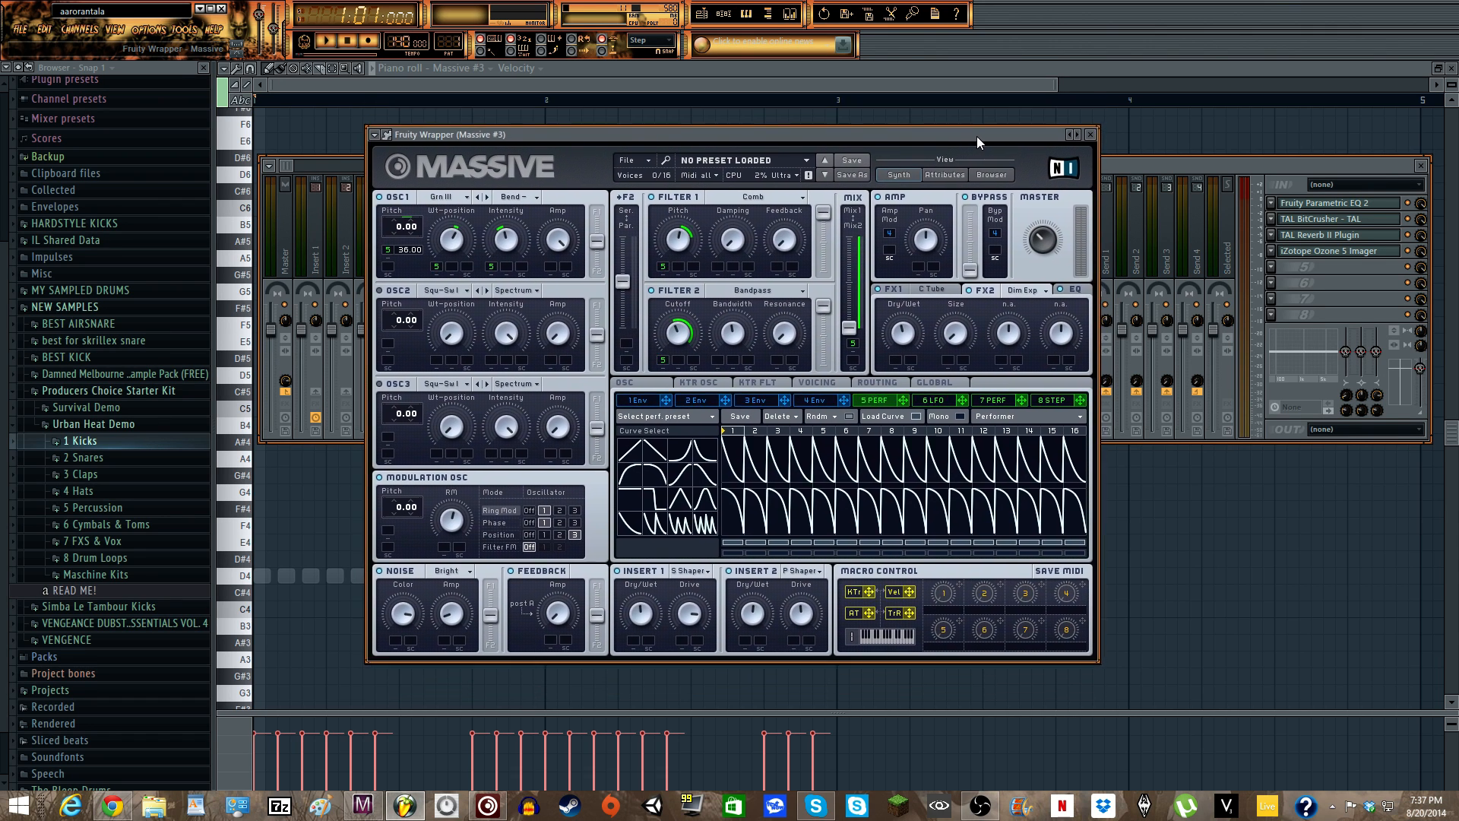
{"action": "left_click", "coordinate": [819, 382]}
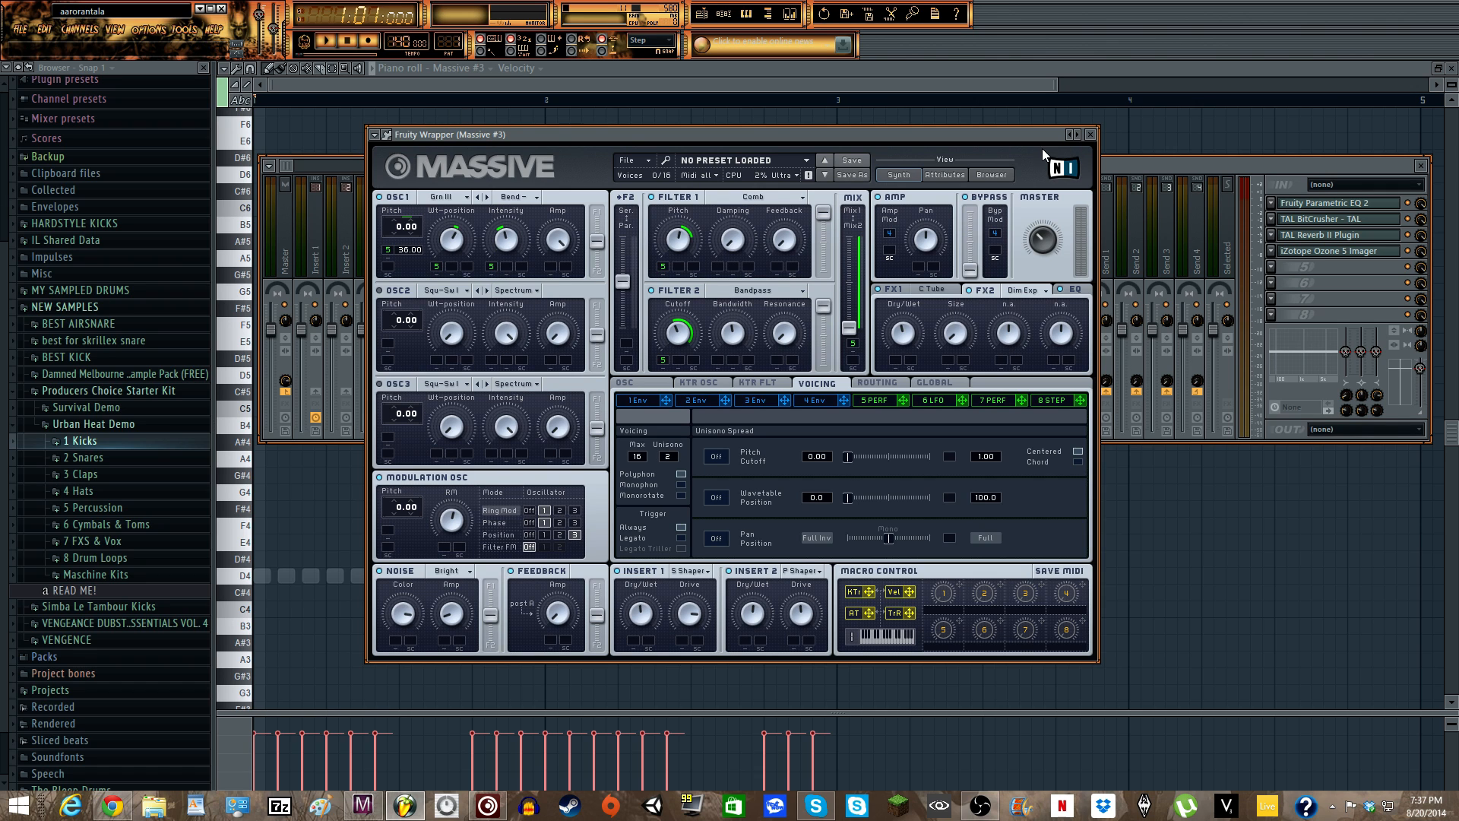
{"action": "left_click", "coordinate": [905, 383]}
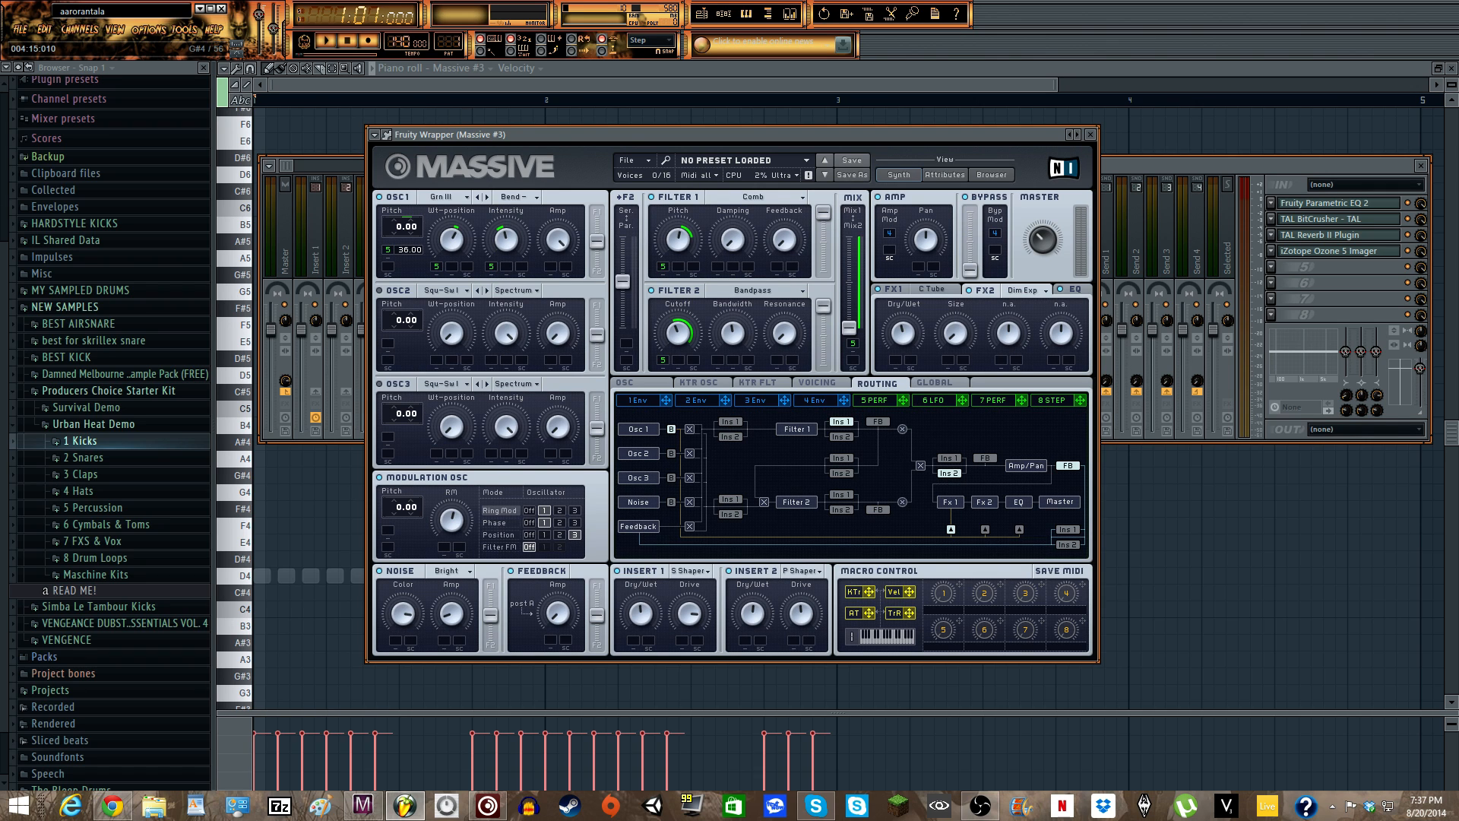
{"action": "key", "text": "alt+Tab"}
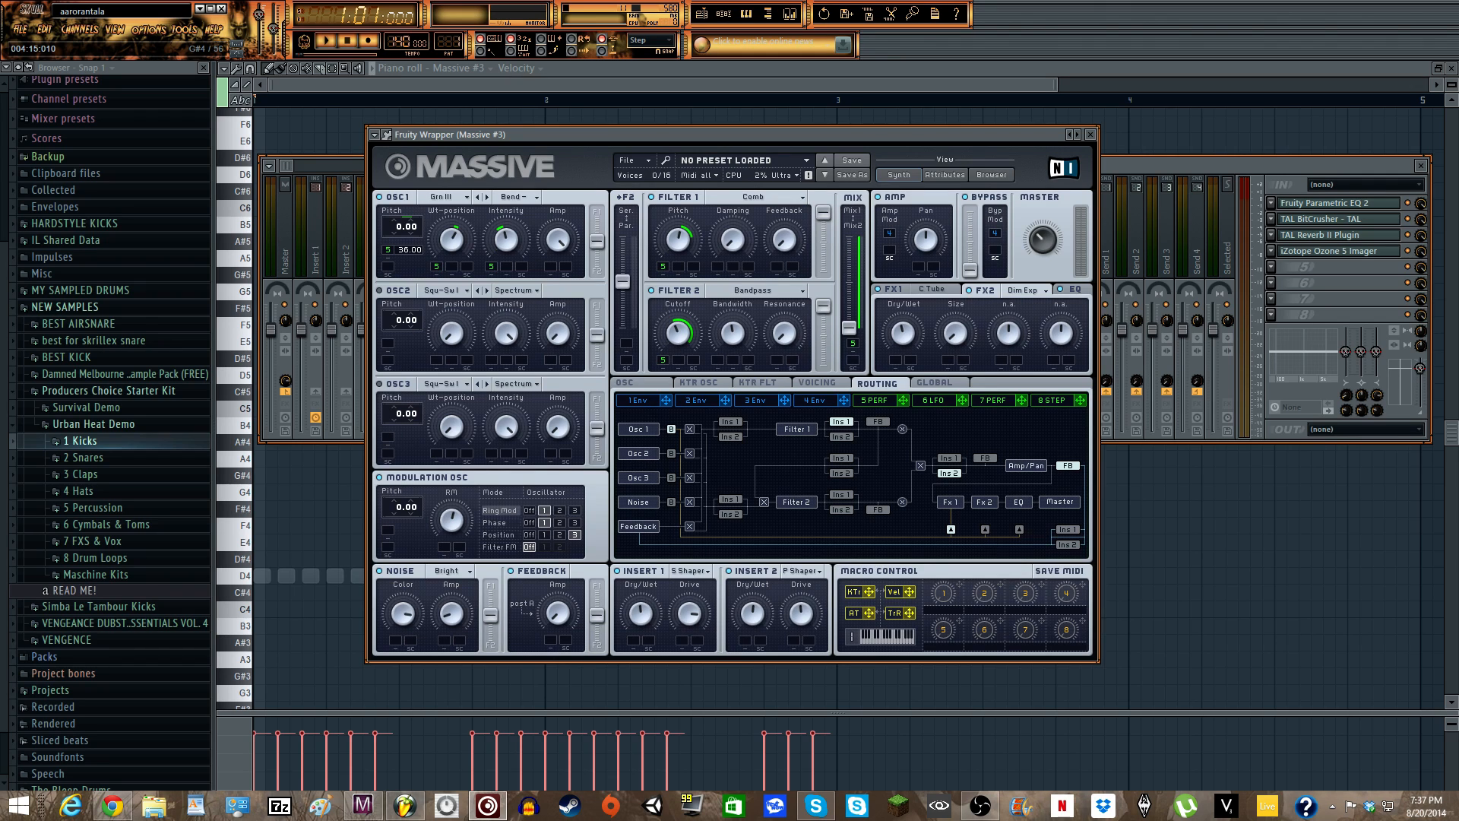
{"action": "left_click", "coordinate": [813, 383]}
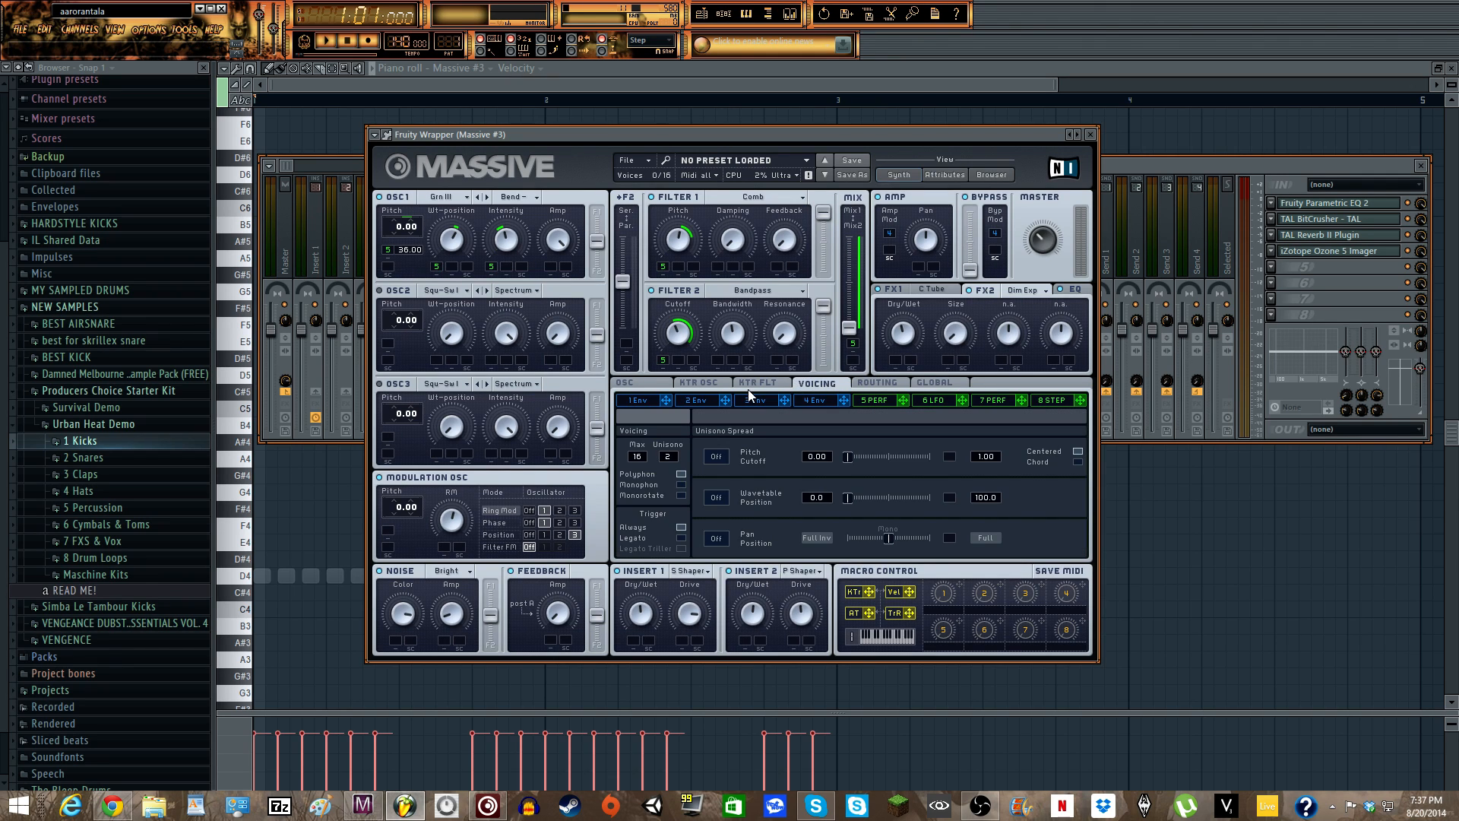
{"action": "left_click", "coordinate": [658, 384]}
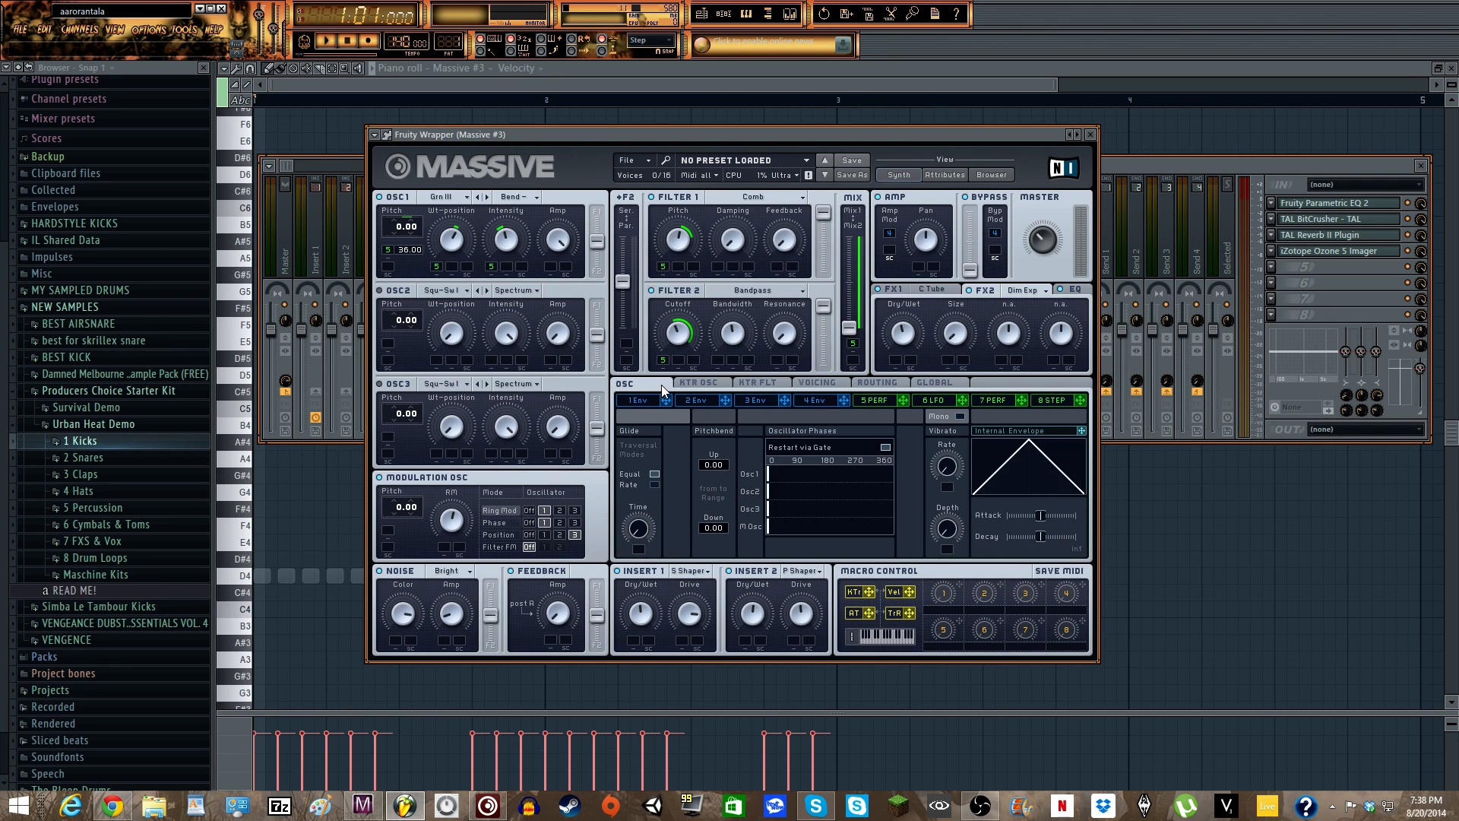
{"action": "left_click", "coordinate": [886, 397]}
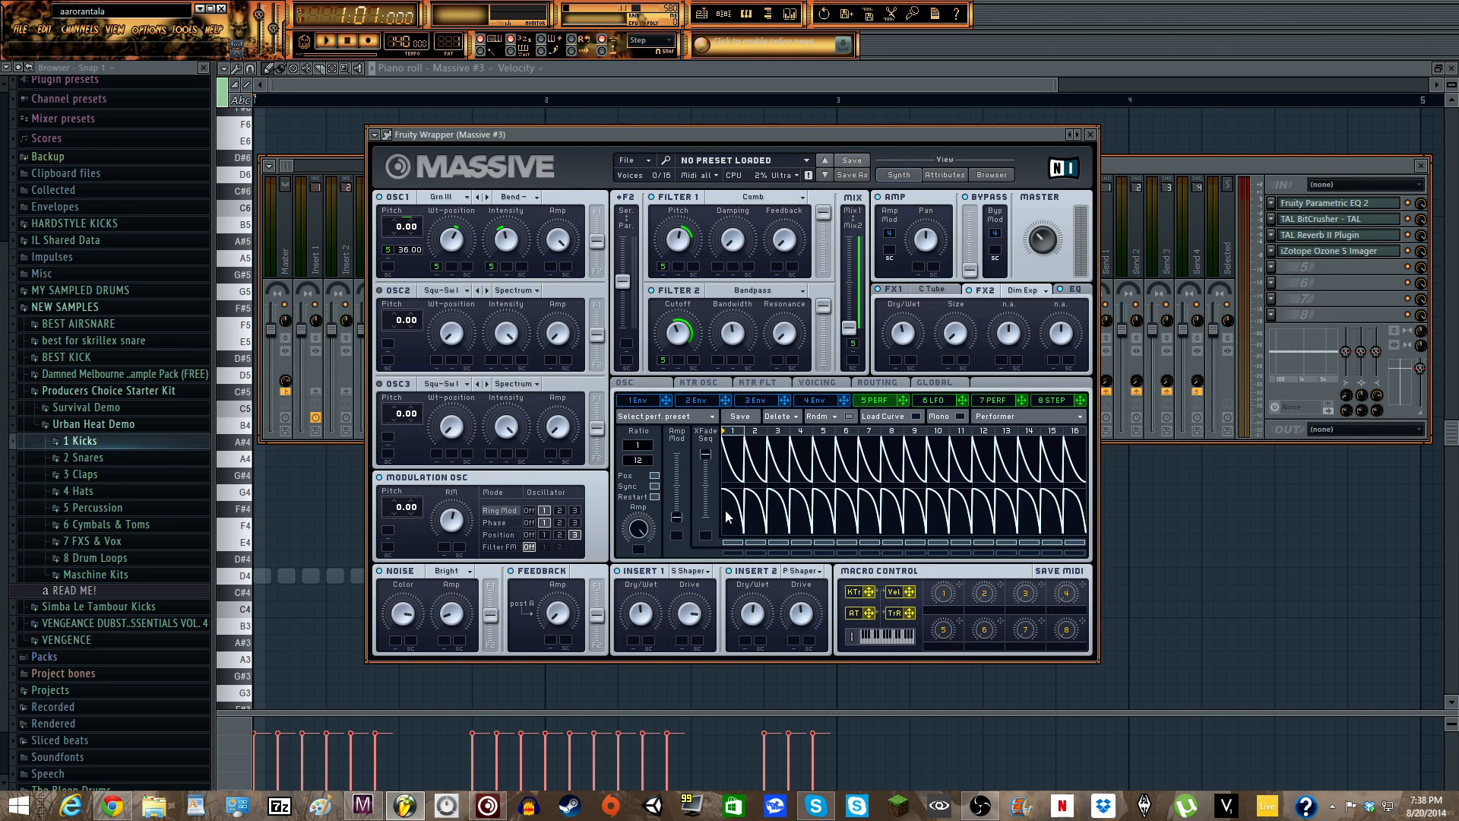
- Check the EQ and FX1 settings of Massive #3 and close the synth
{"action": "left_click", "coordinate": [1073, 293]}
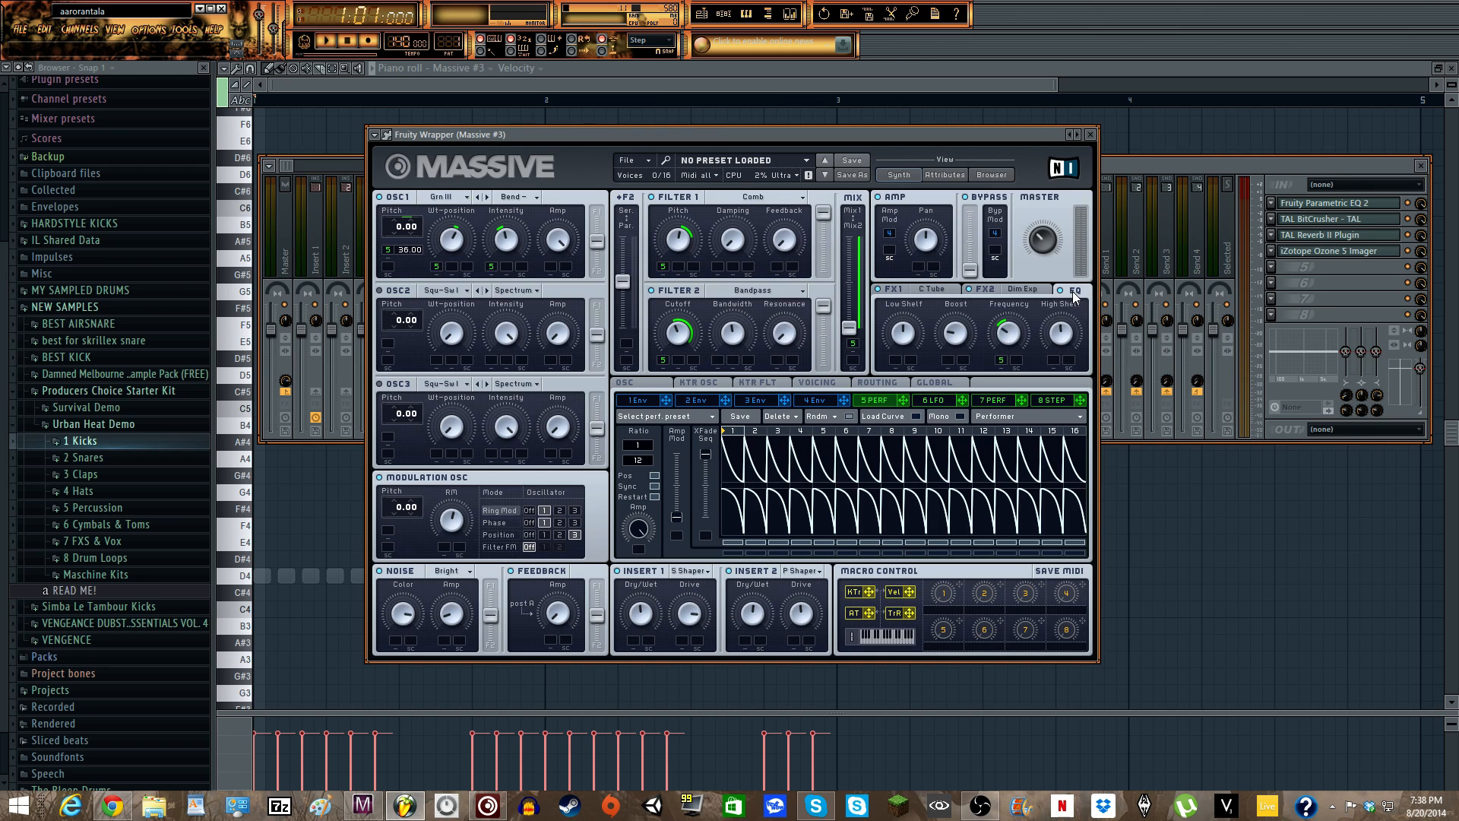
{"action": "left_click", "coordinate": [942, 289]}
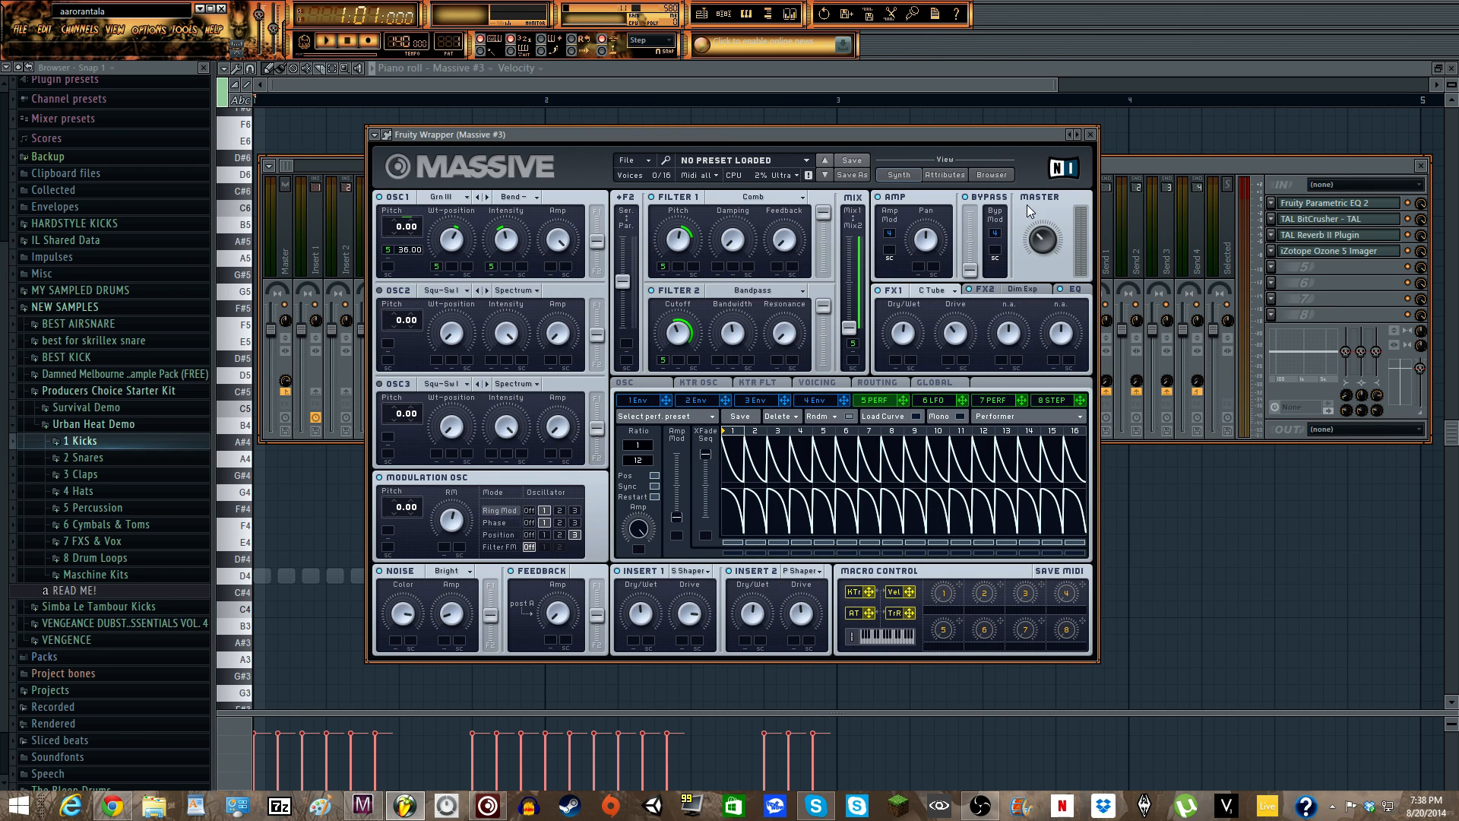
{"action": "left_click", "coordinate": [1090, 134]}
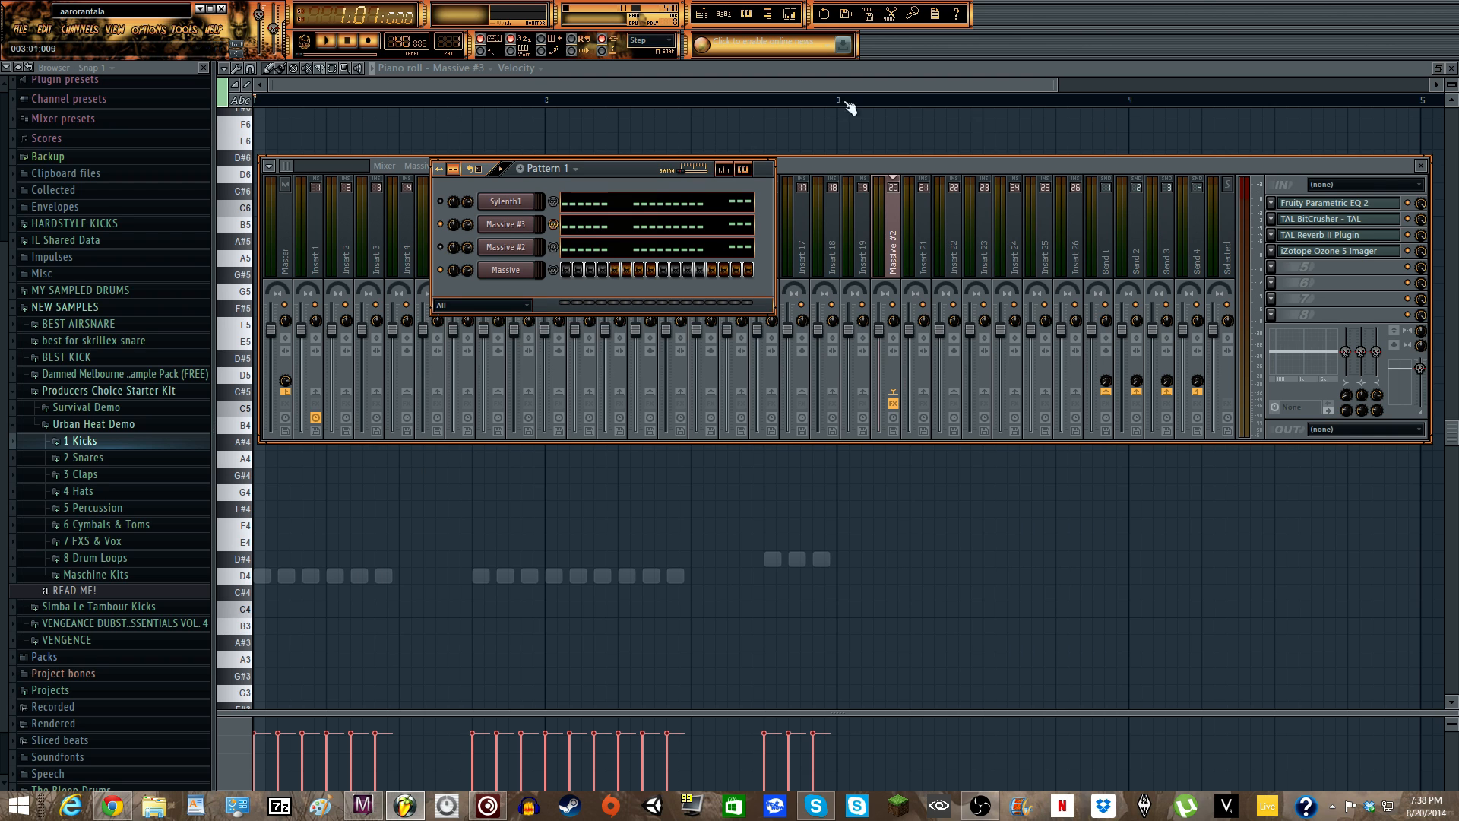
- View the Fruity Parametric EQ 2 curve on the Massive #2 mixer track and play the pattern with the track's effects bypassed
{"action": "left_click", "coordinate": [1391, 203]}
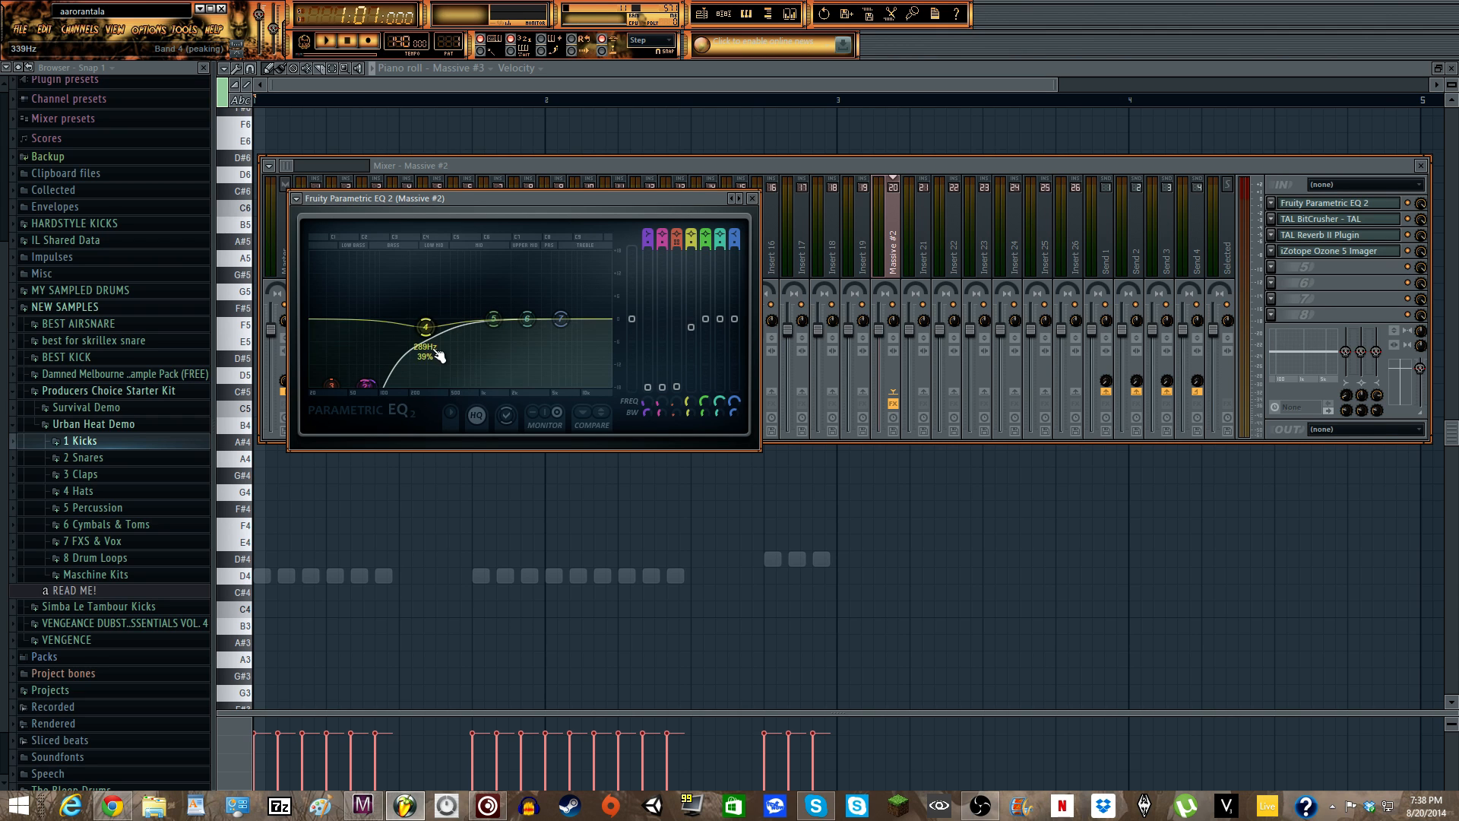
{"action": "left_click", "coordinate": [1411, 221]}
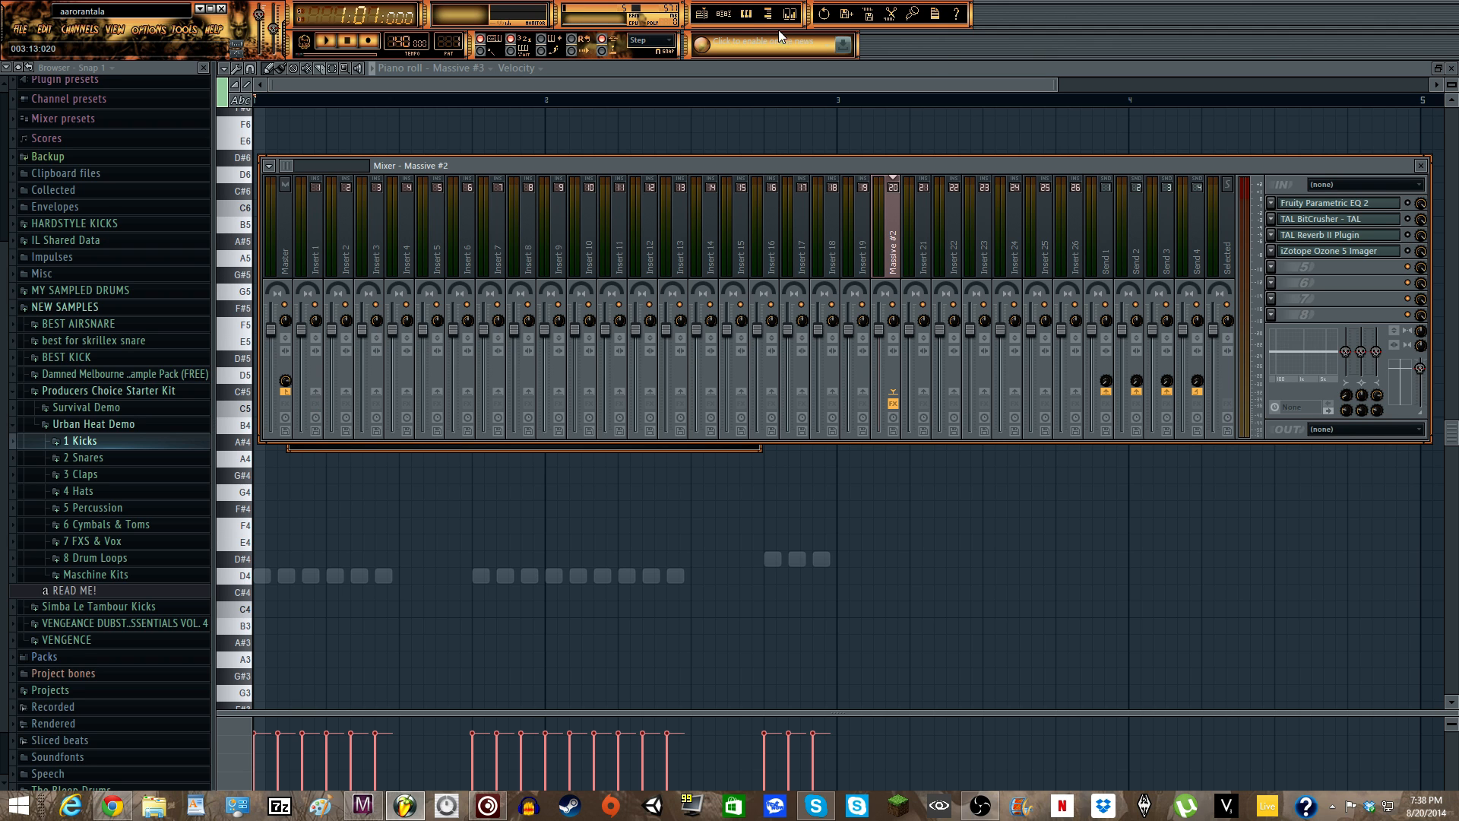
{"action": "left_click", "coordinate": [723, 14]}
{"action": "key", "text": "space"}
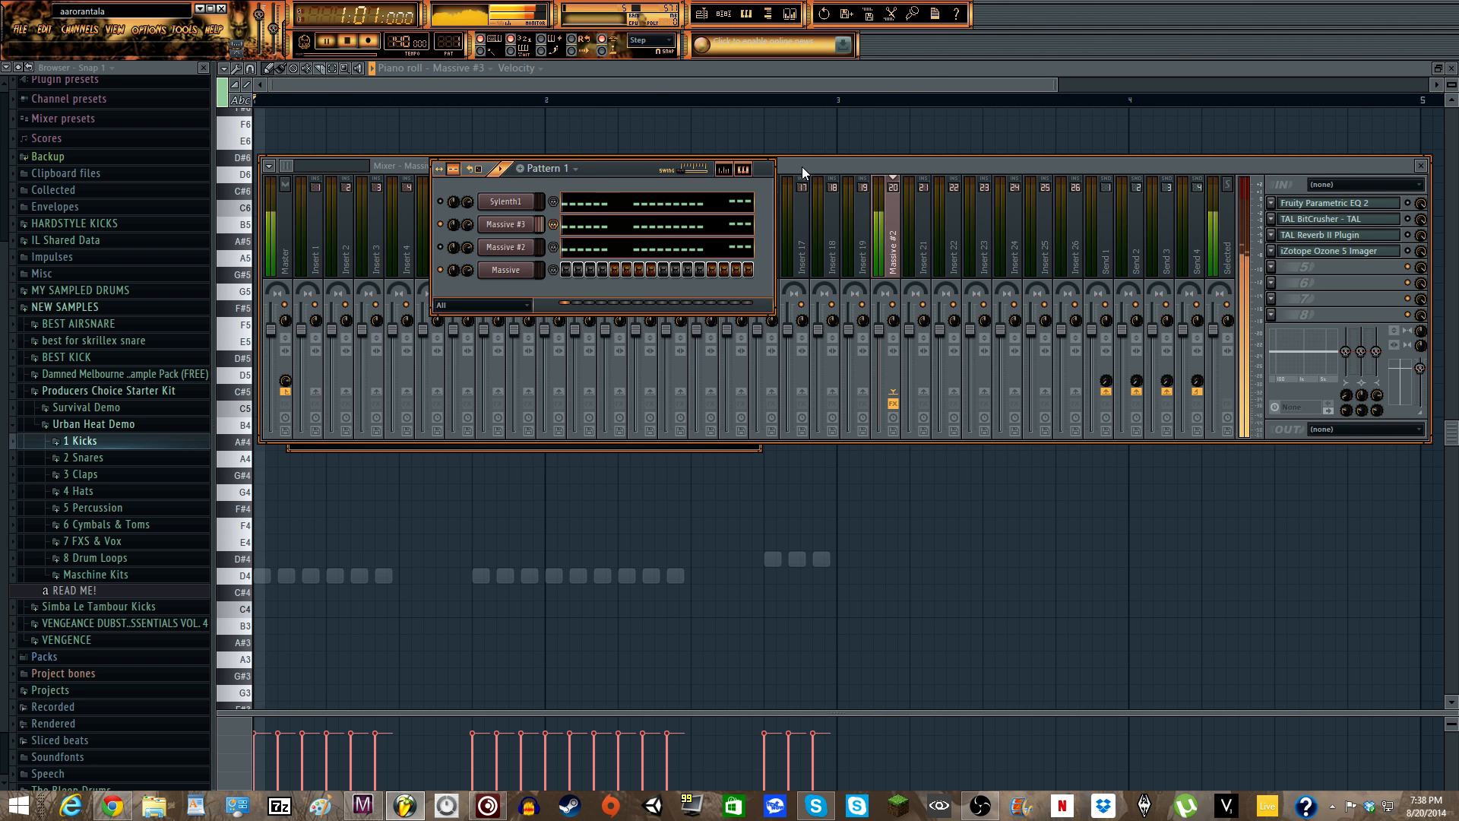
{"action": "key", "text": "space"}
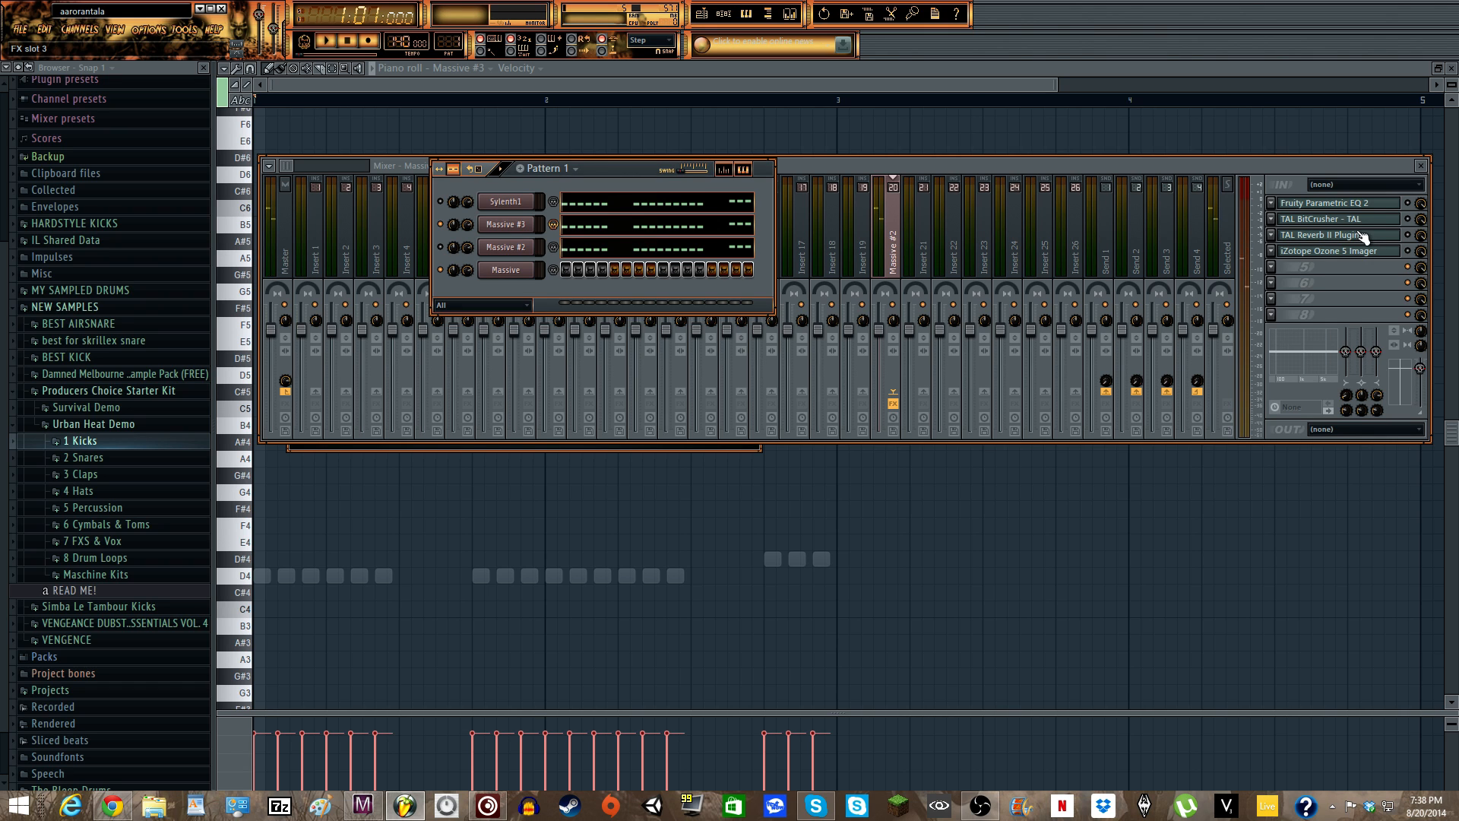
{"action": "key", "text": "space"}
{"action": "key", "text": "space"}
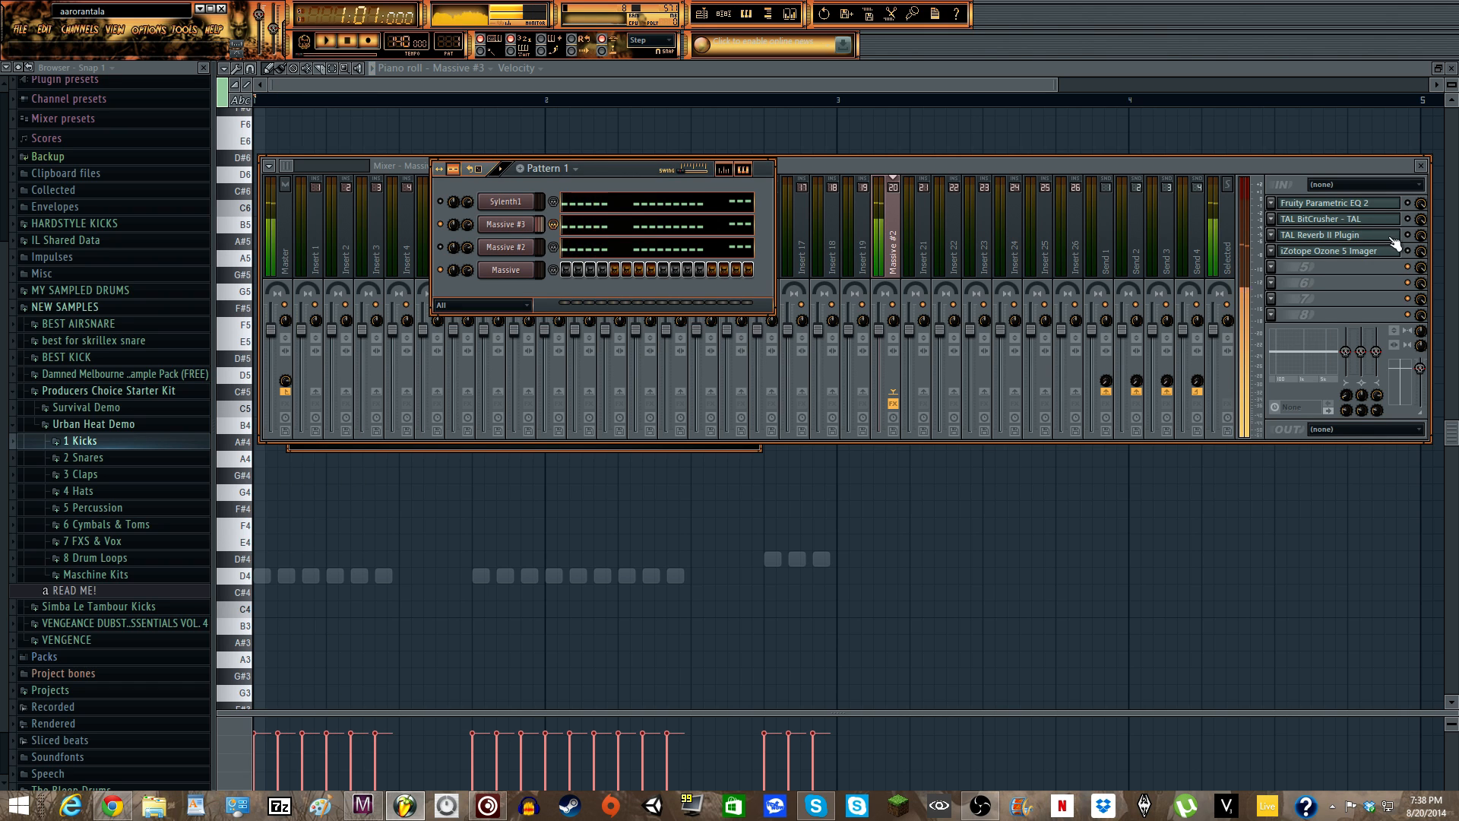
- Try the pattern with TAL BitCrusher, TAL Reverb II and iZotope Ozone 5 Imager enabled, and bypass them again
{"action": "left_click", "coordinate": [1408, 218]}
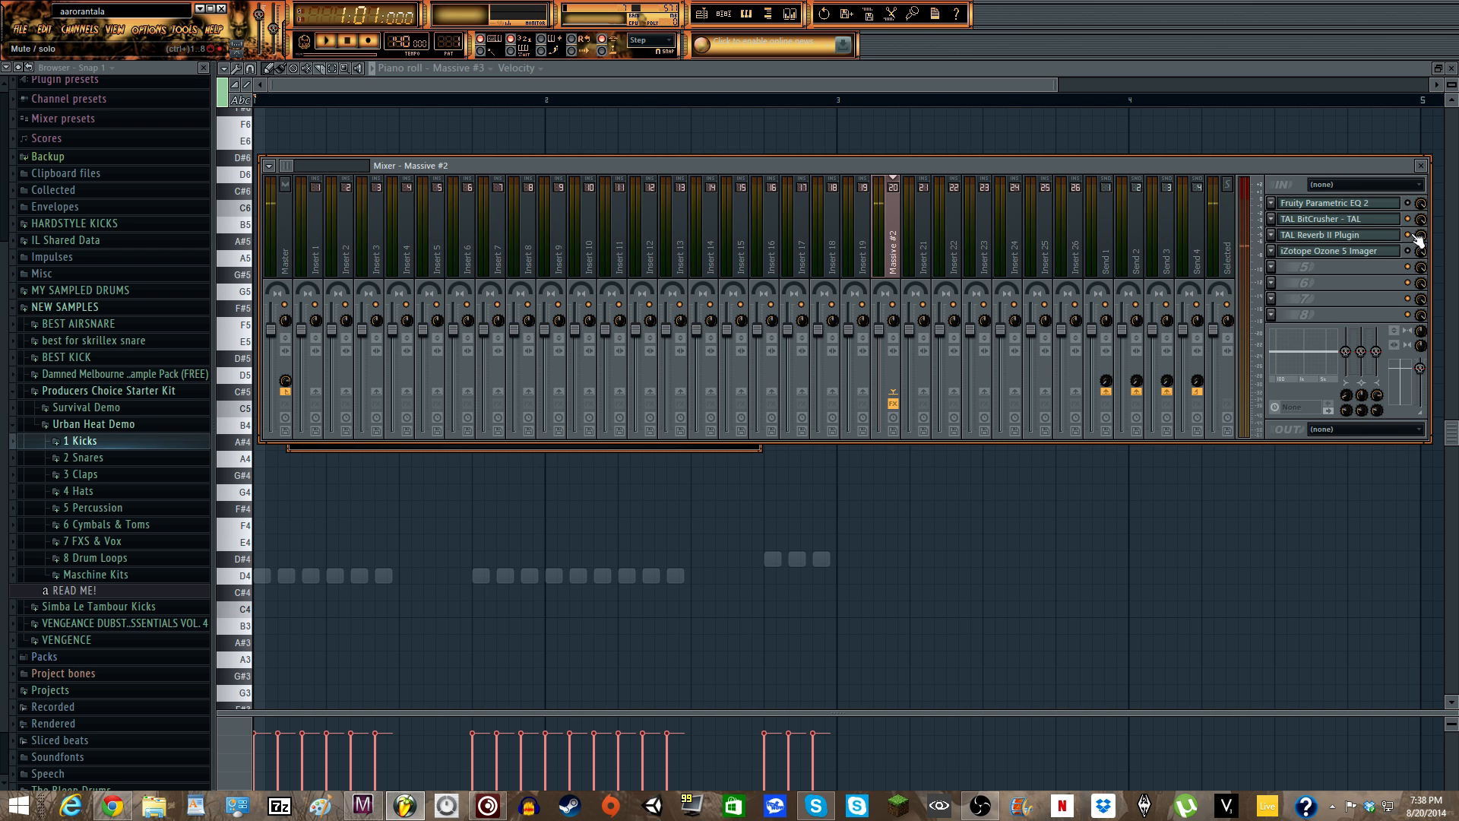
{"action": "key", "text": "space"}
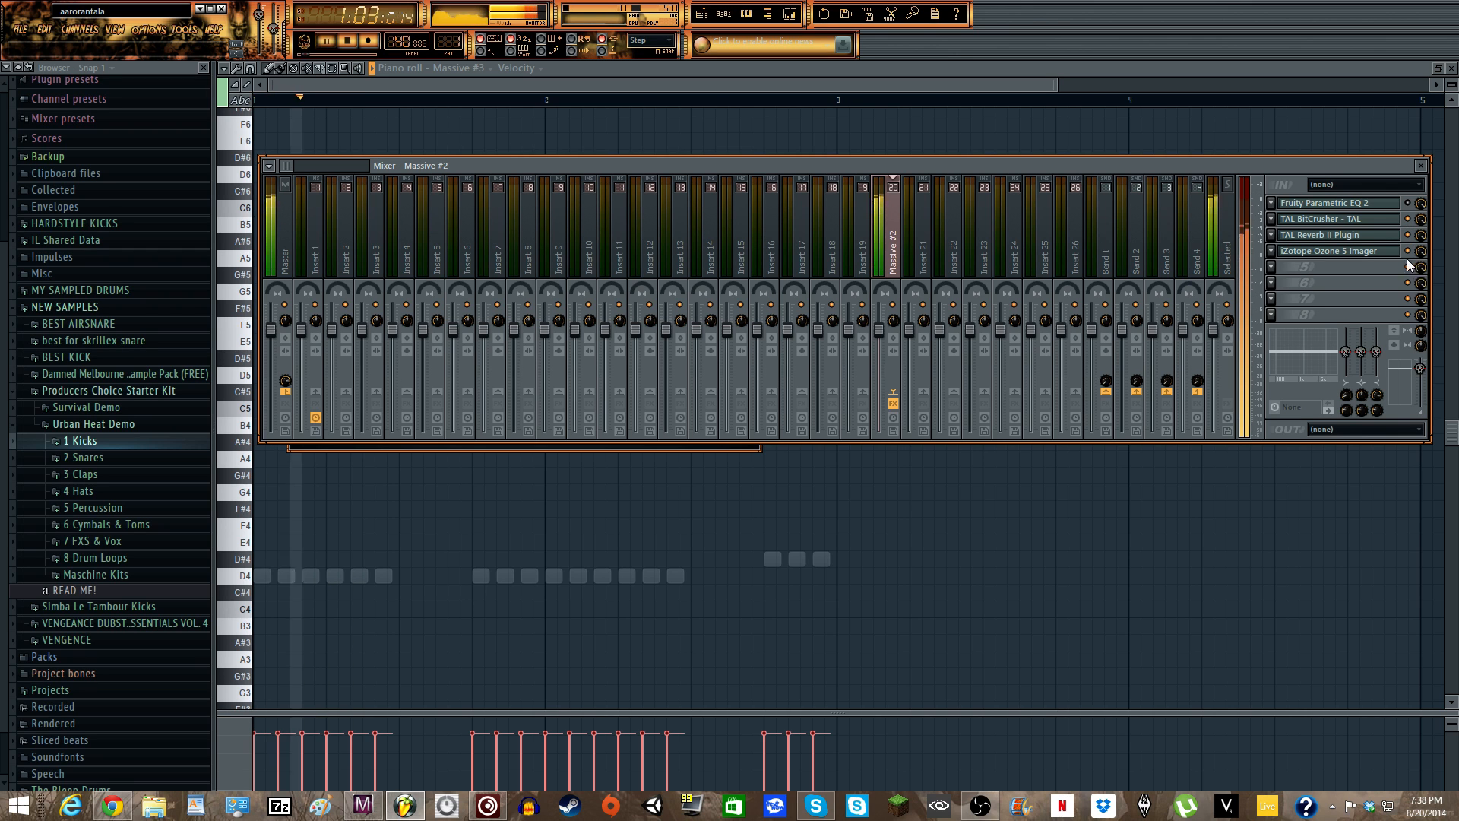
{"action": "key", "text": "space"}
{"action": "left_click", "coordinate": [1410, 219]}
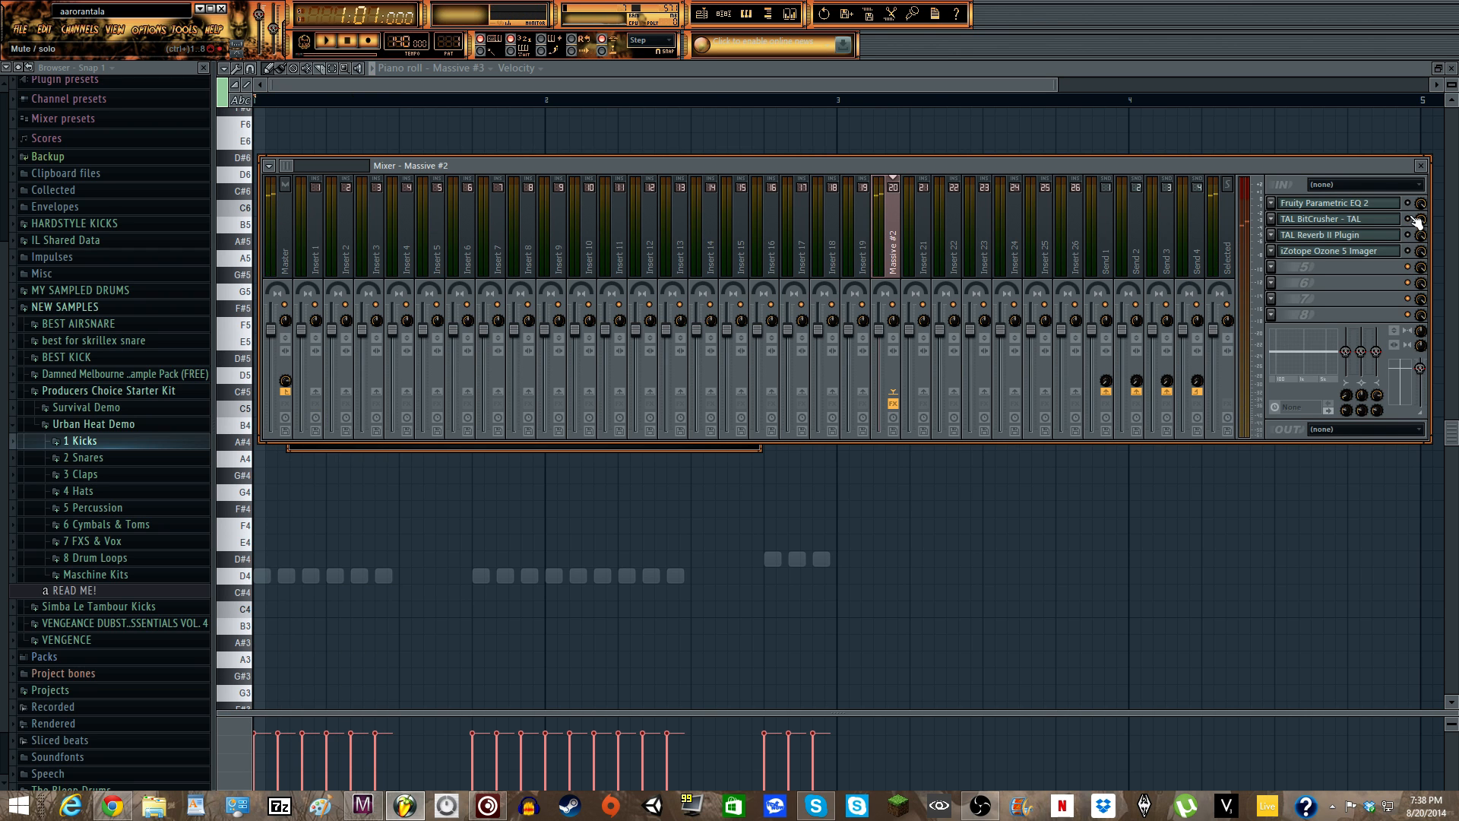
- Enable Fruity Parametric EQ 2 on the Massive #2 track and play the pattern with its curve open
{"action": "left_click", "coordinate": [1398, 203]}
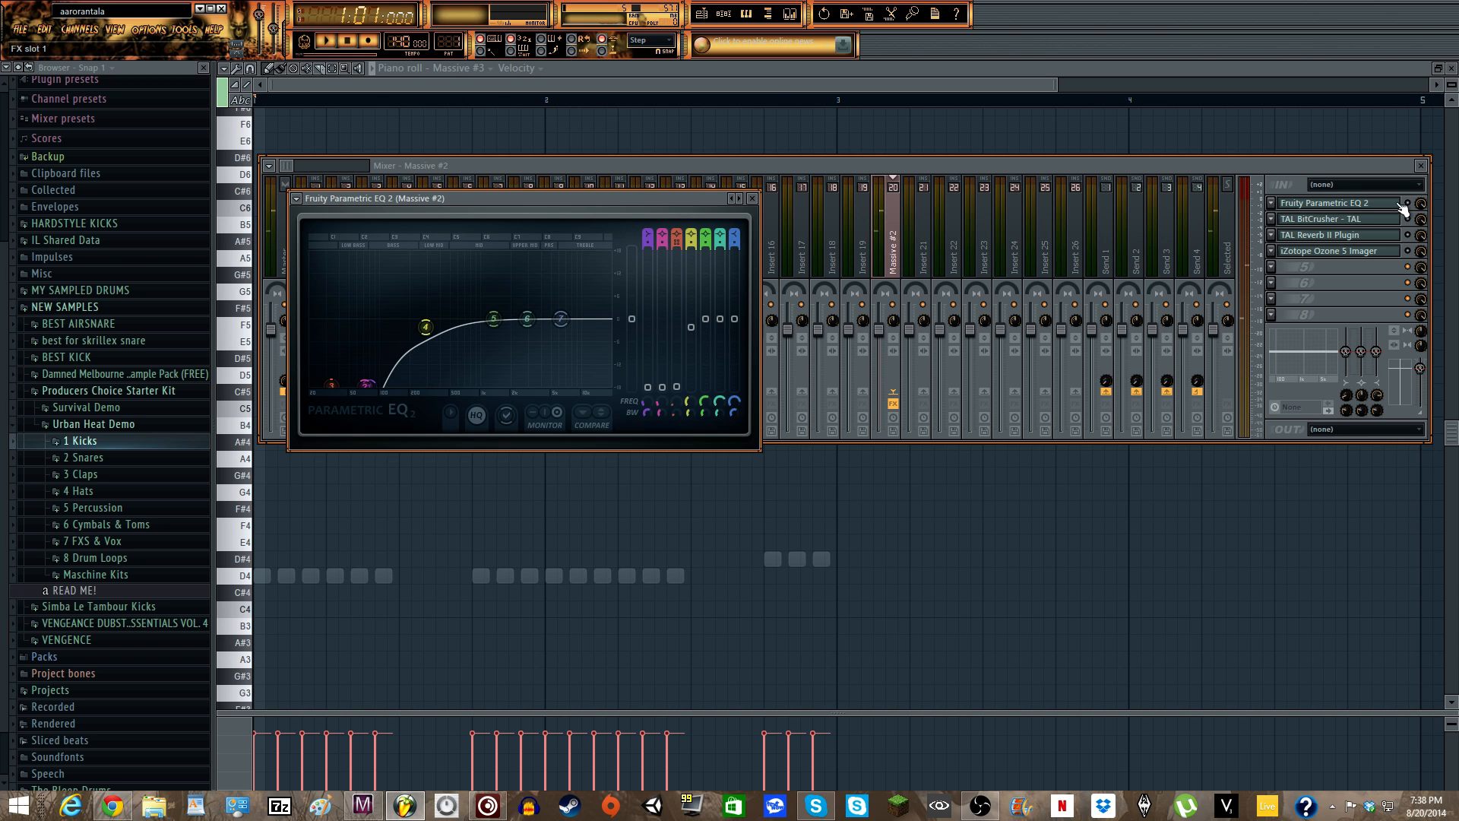
{"action": "left_click", "coordinate": [1402, 205]}
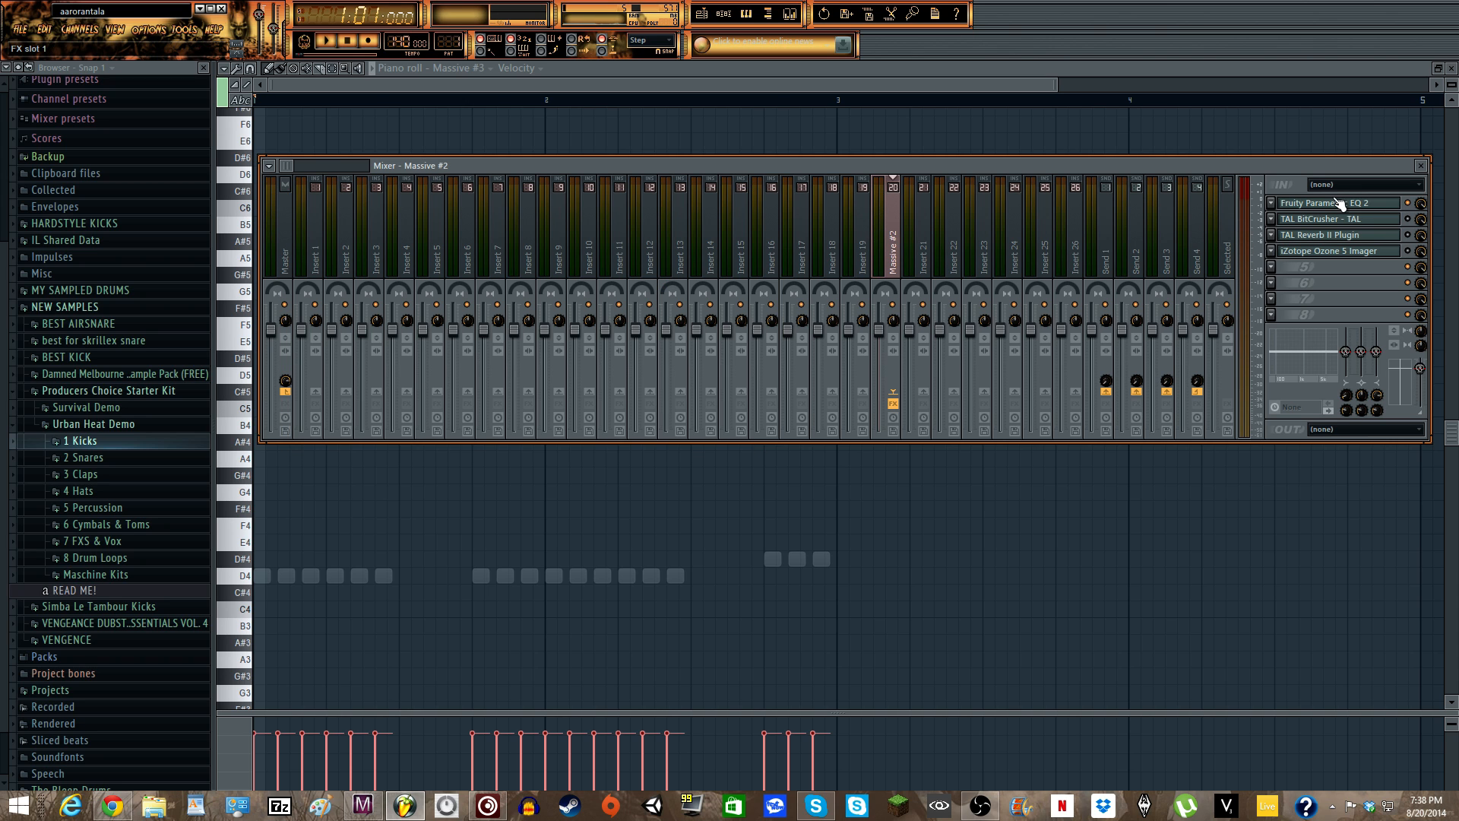
{"action": "left_click", "coordinate": [1338, 202]}
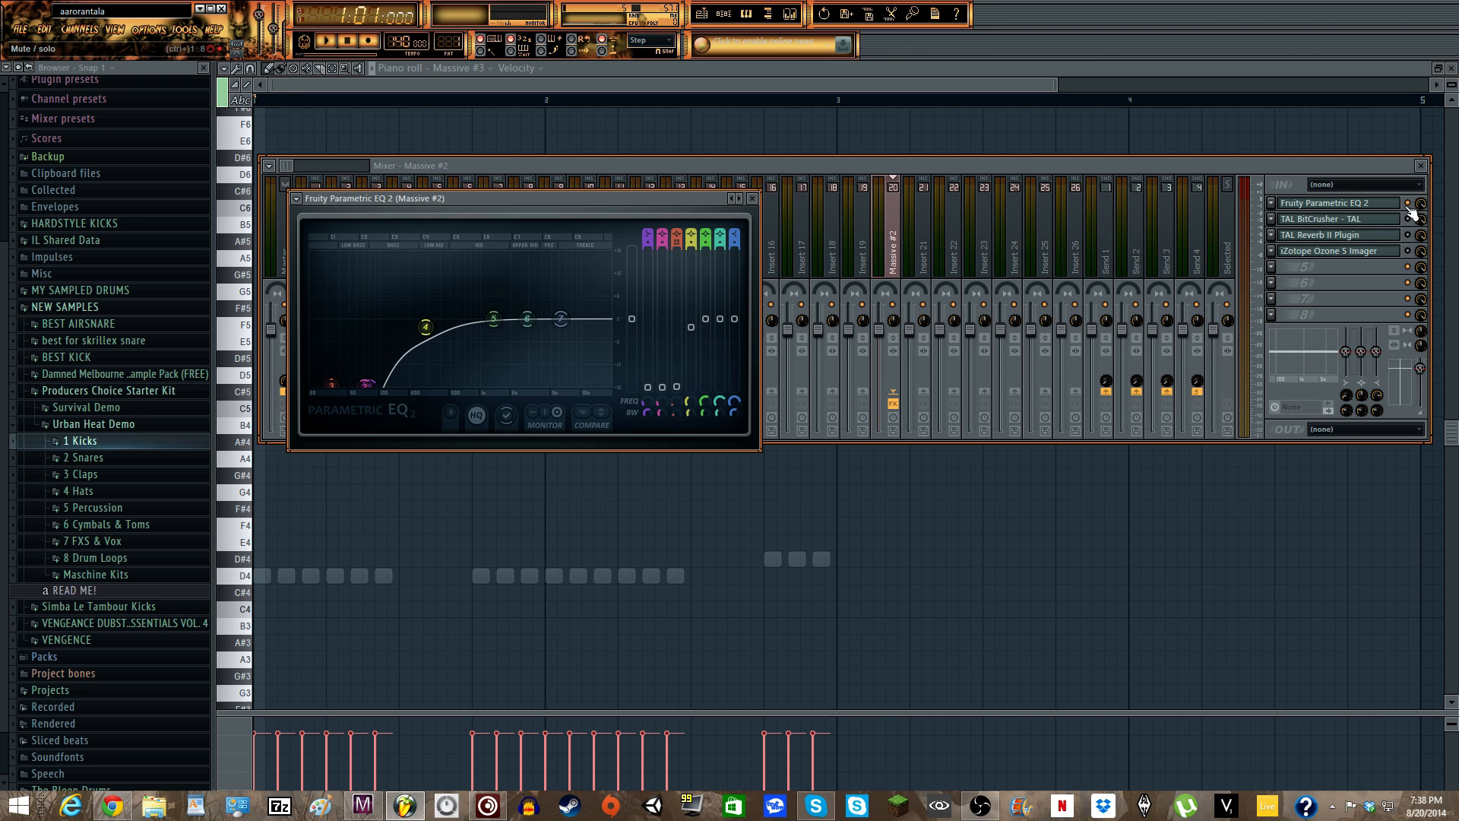
{"action": "key", "text": "space"}
{"action": "key", "text": "space"}
{"action": "key", "text": "space"}
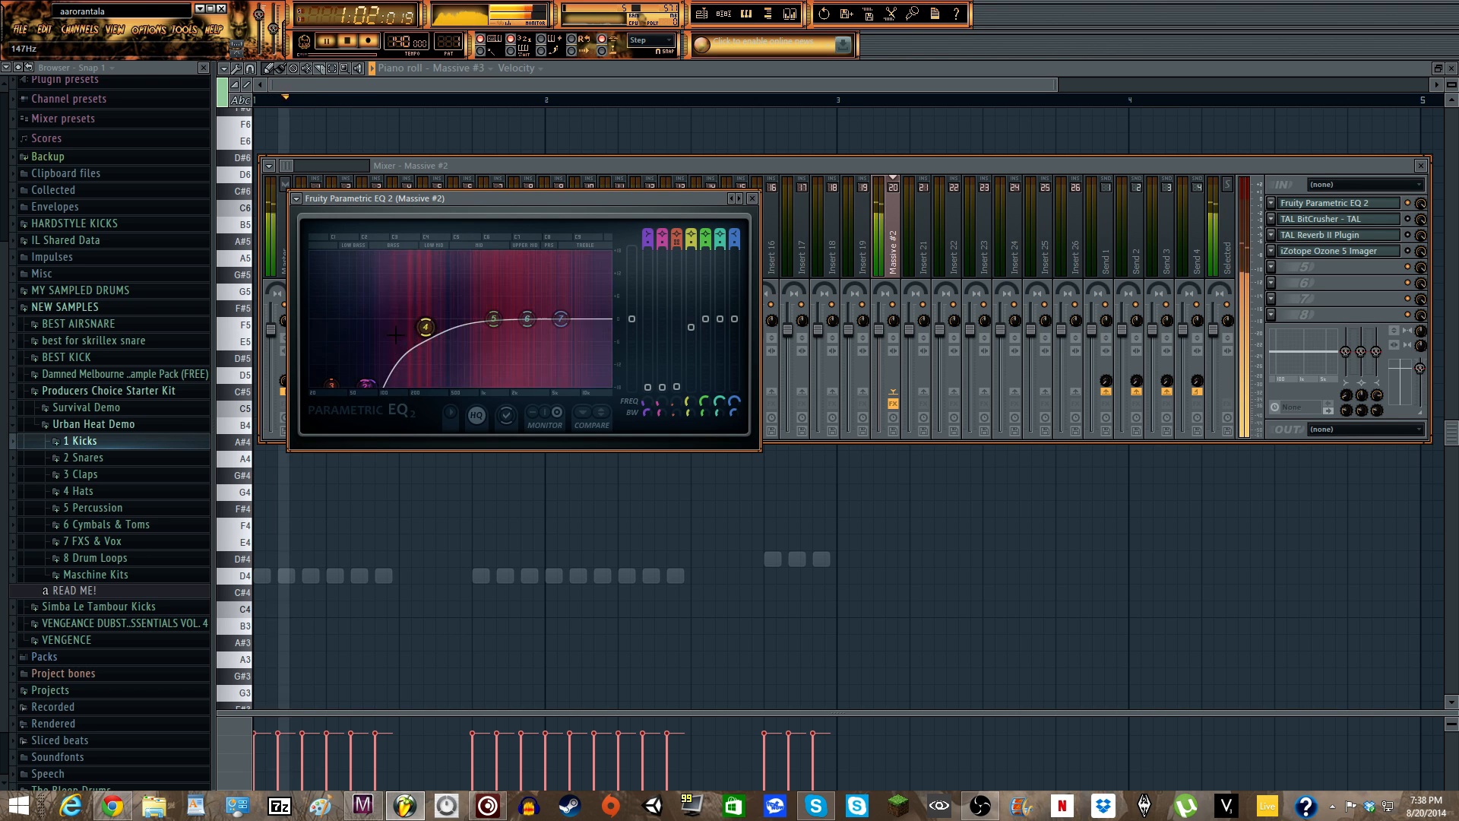
{"action": "key", "text": "space"}
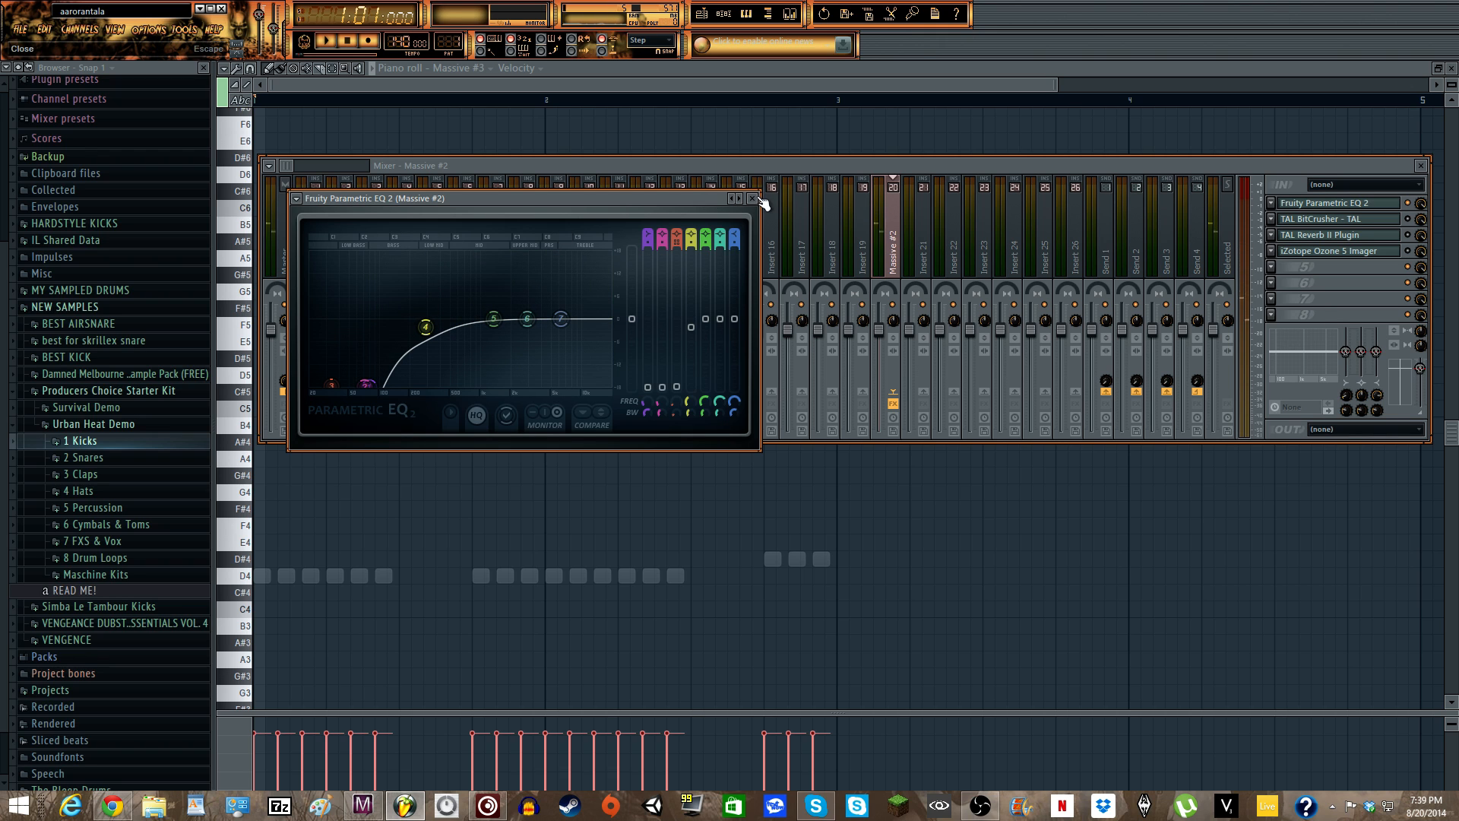
{"action": "left_click_drag", "start_coordinate": [655, 203], "coordinate": [716, 205]}
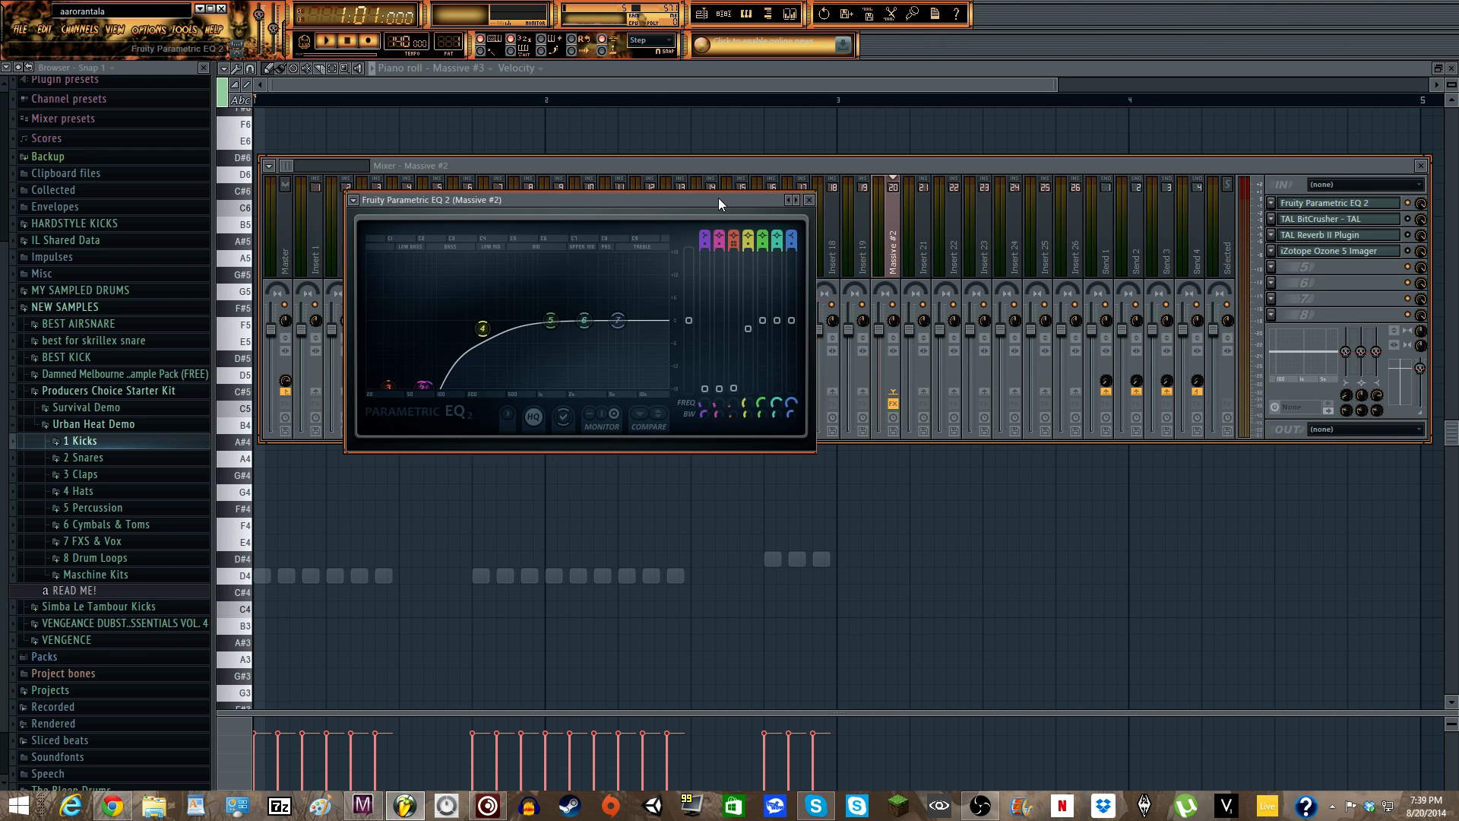
{"action": "left_click_drag", "start_coordinate": [627, 199], "coordinate": [700, 170]}
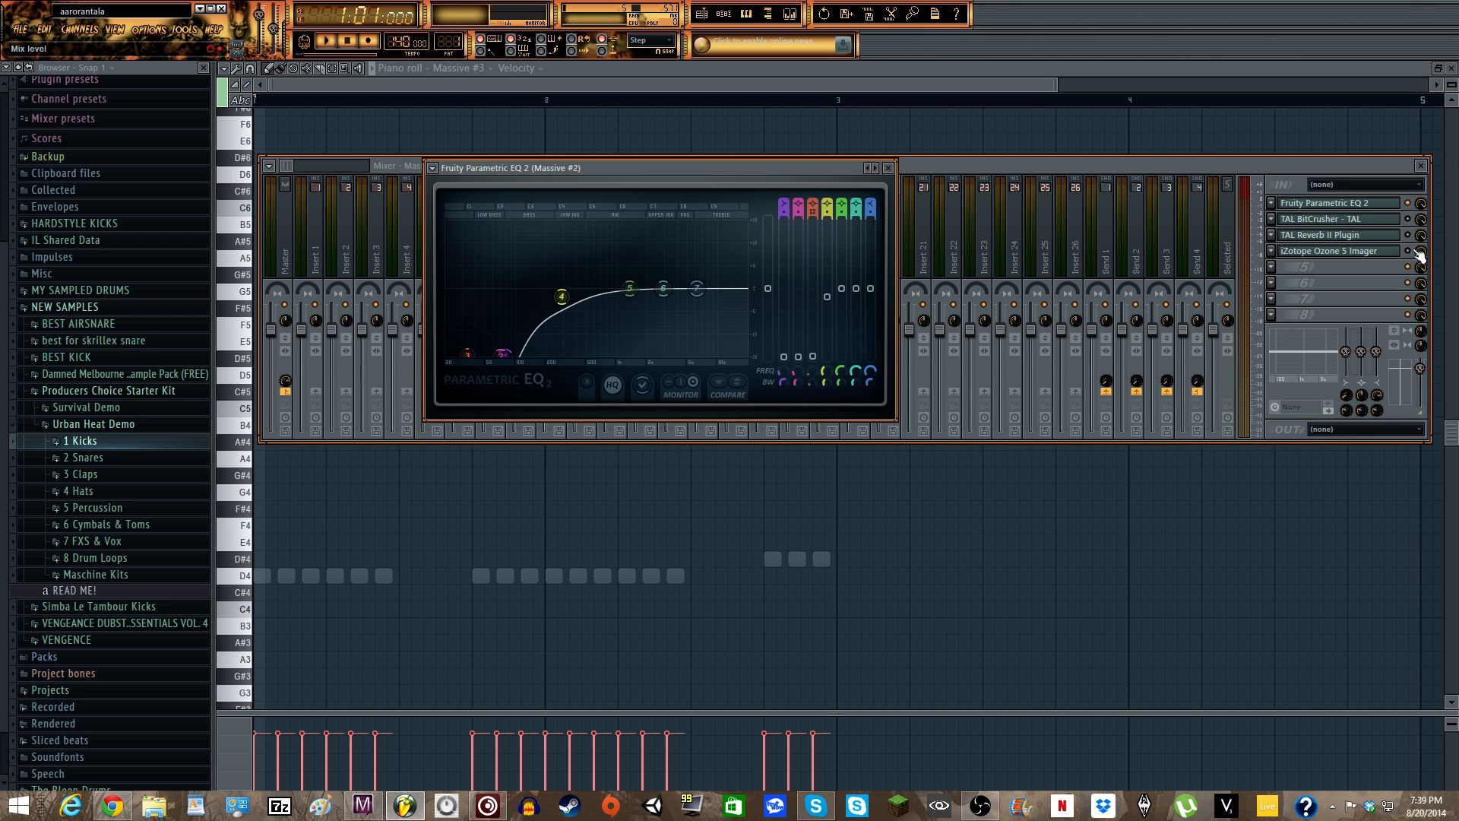
- Review the TAL BitCrusher settings on the Massive #2 track, enable the effect and close its window
{"action": "left_click", "coordinate": [1391, 220]}
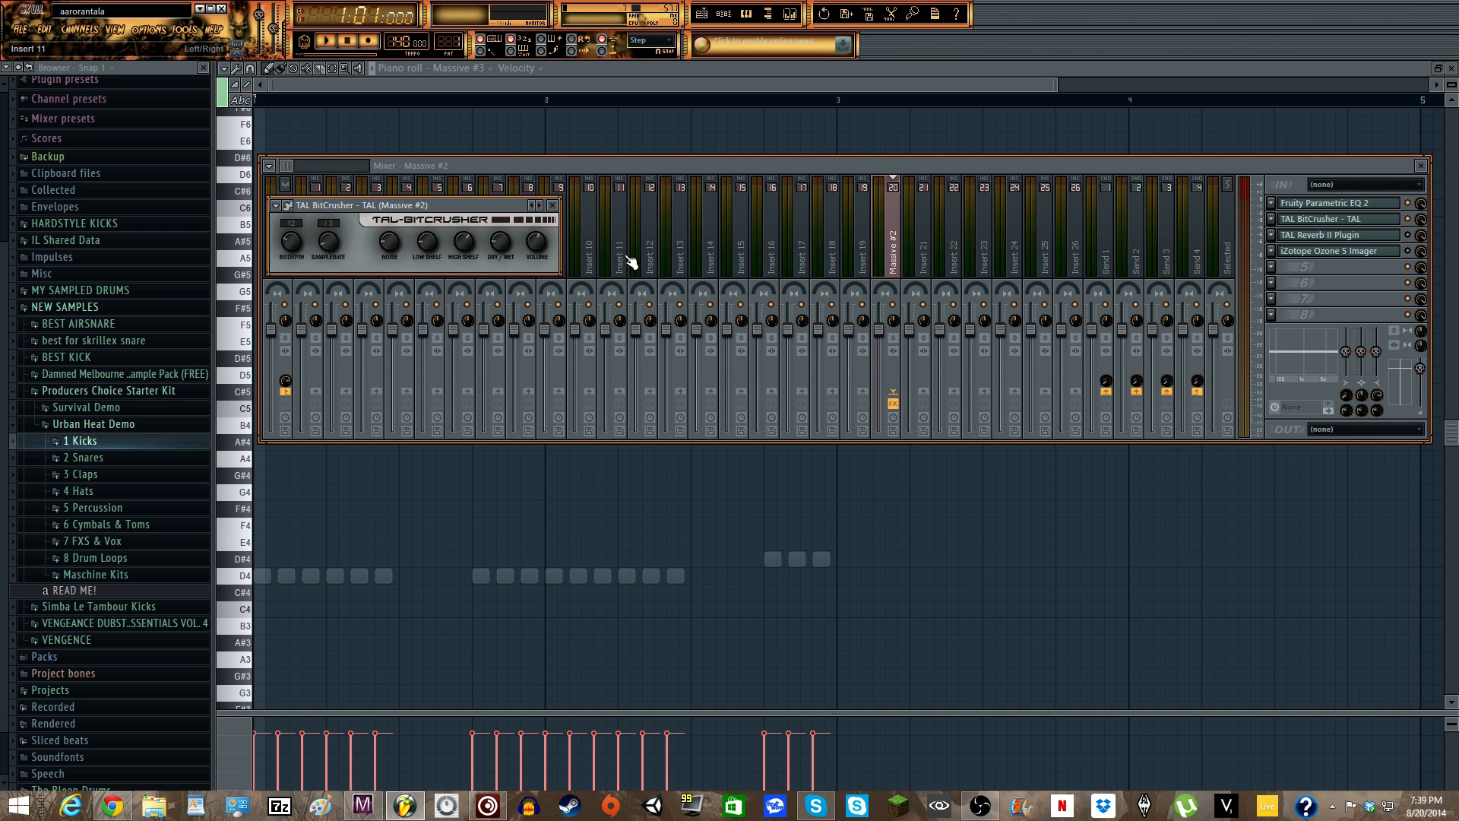
{"action": "left_click_drag", "start_coordinate": [468, 202], "coordinate": [755, 317]}
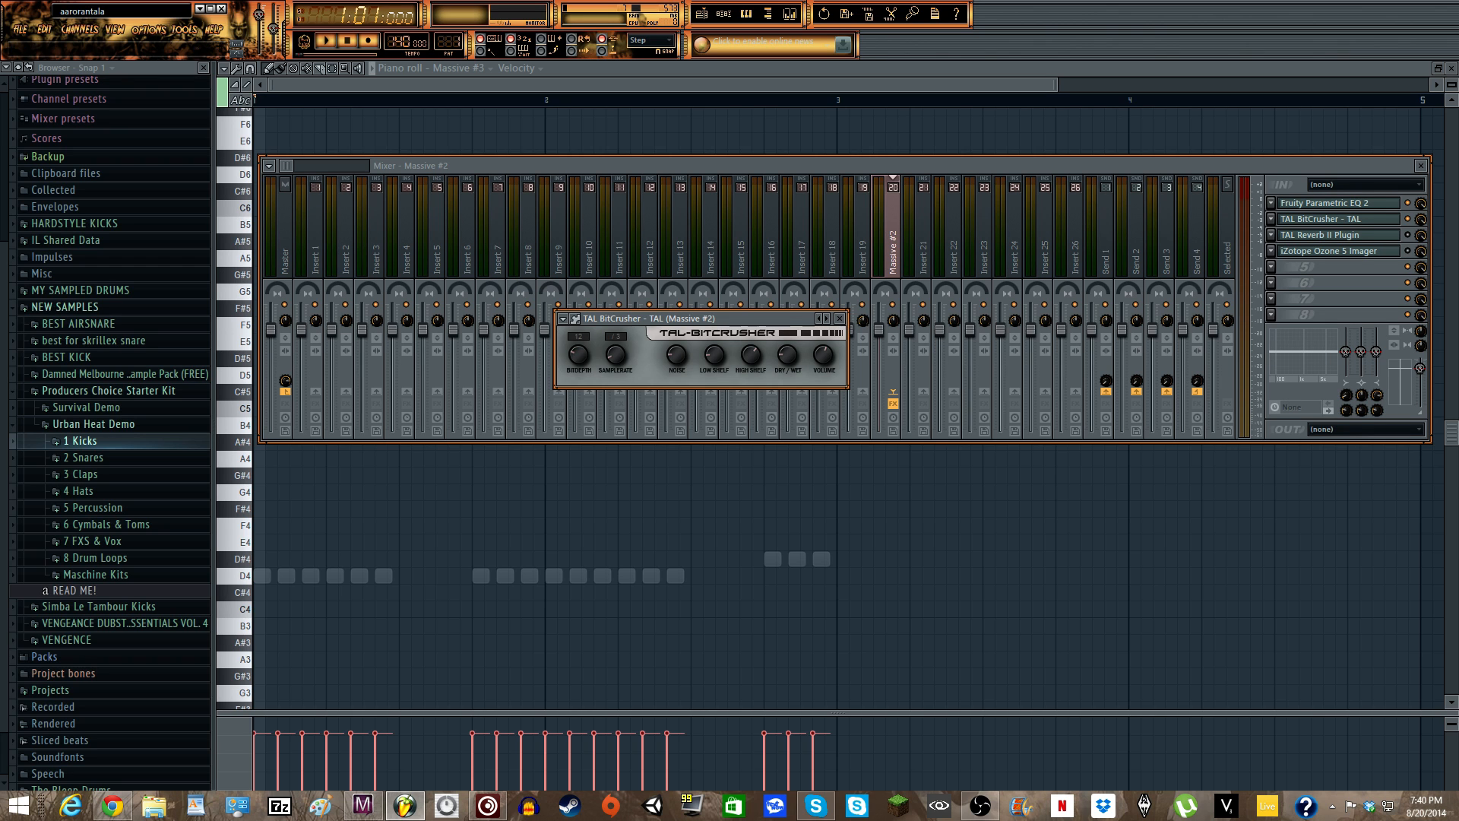
{"action": "left_click", "coordinate": [1372, 221]}
{"action": "left_click", "coordinate": [1371, 221]}
{"action": "left_click_drag", "start_coordinate": [746, 329], "coordinate": [781, 307]}
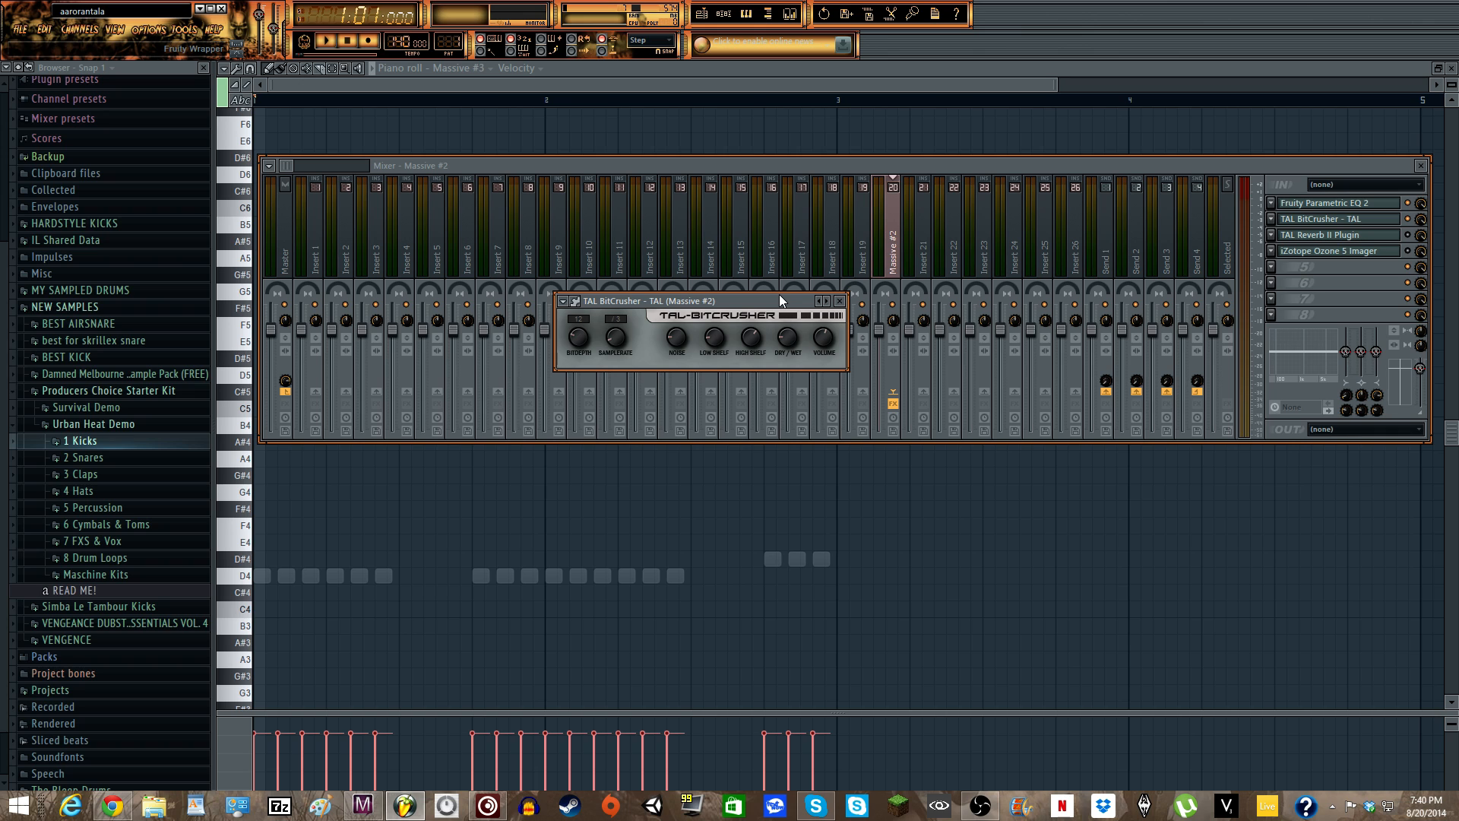
{"action": "left_click", "coordinate": [841, 302]}
- Open the TAL Reverb II settings on the Massive #2 track and enable the reverb
{"action": "left_click", "coordinate": [1397, 237]}
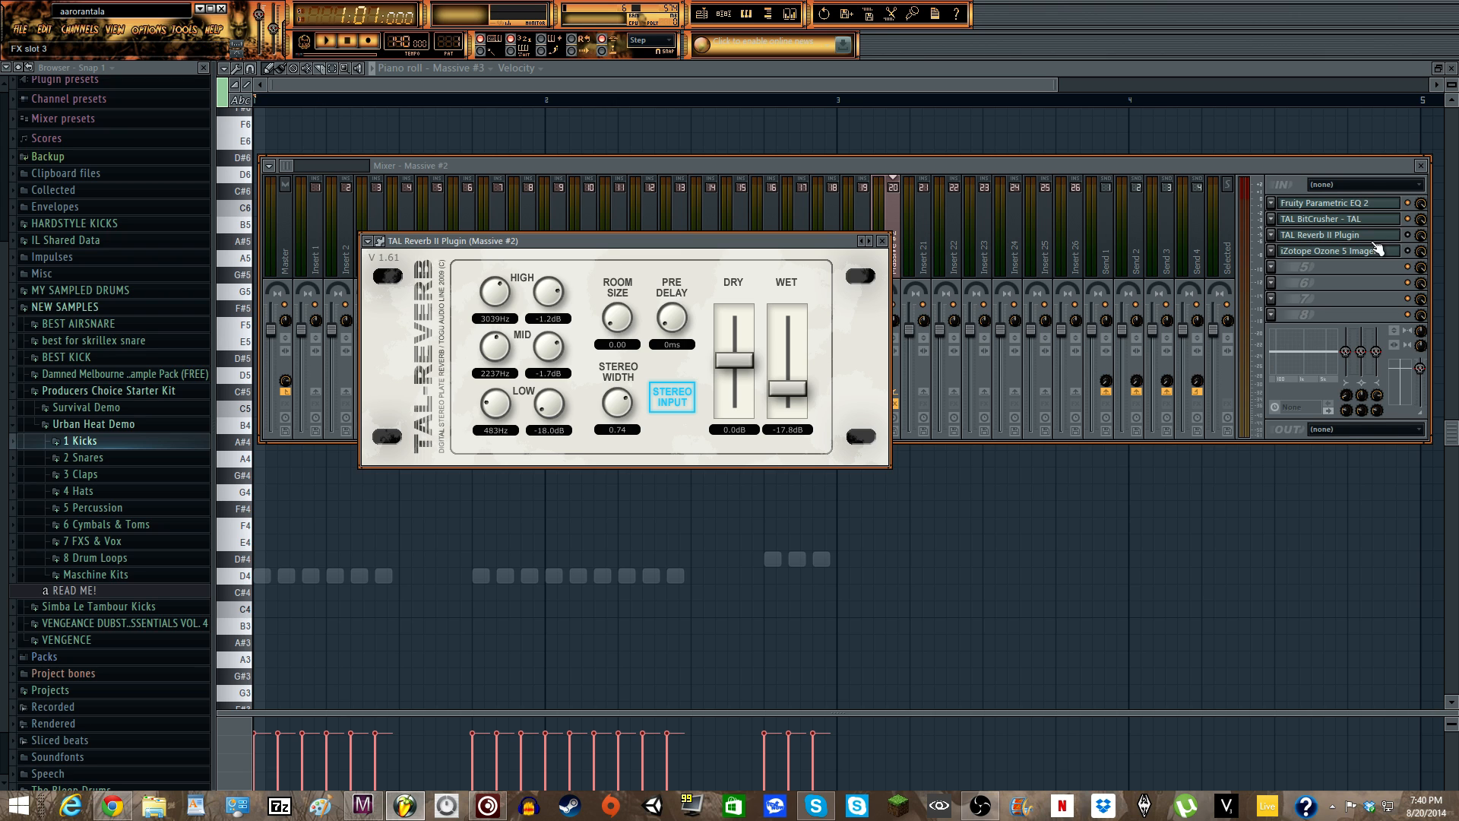
{"action": "left_click", "coordinate": [1409, 238]}
{"action": "left_click", "coordinate": [769, 456]}
{"action": "left_click_drag", "start_coordinate": [791, 241], "coordinate": [823, 210]}
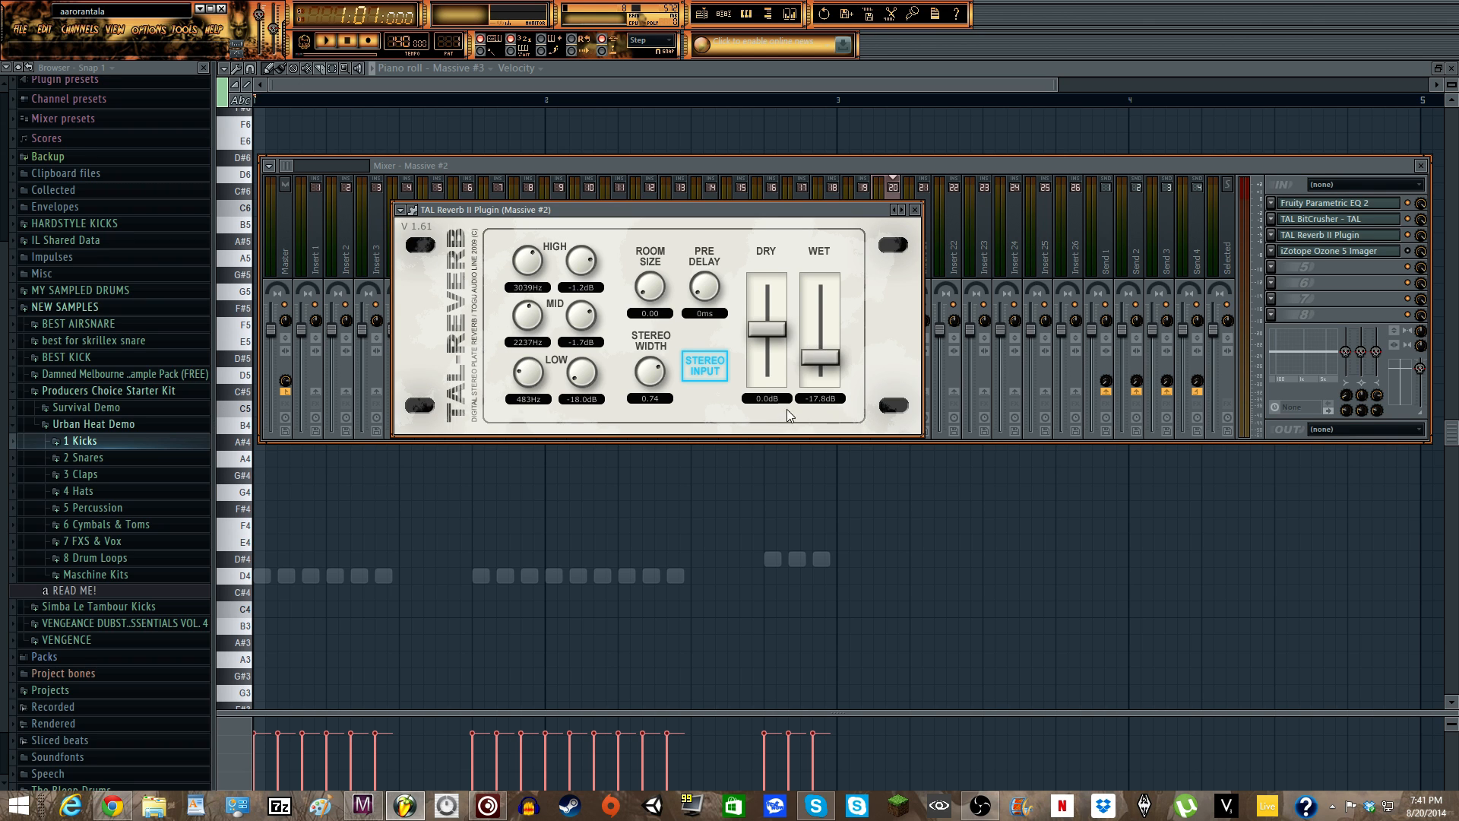
- Try lowering the reverb's Dry level to about -22.5 dB and return it to 0.0 dB
{"action": "left_click_drag", "start_coordinate": [764, 304], "coordinate": [803, 415]}
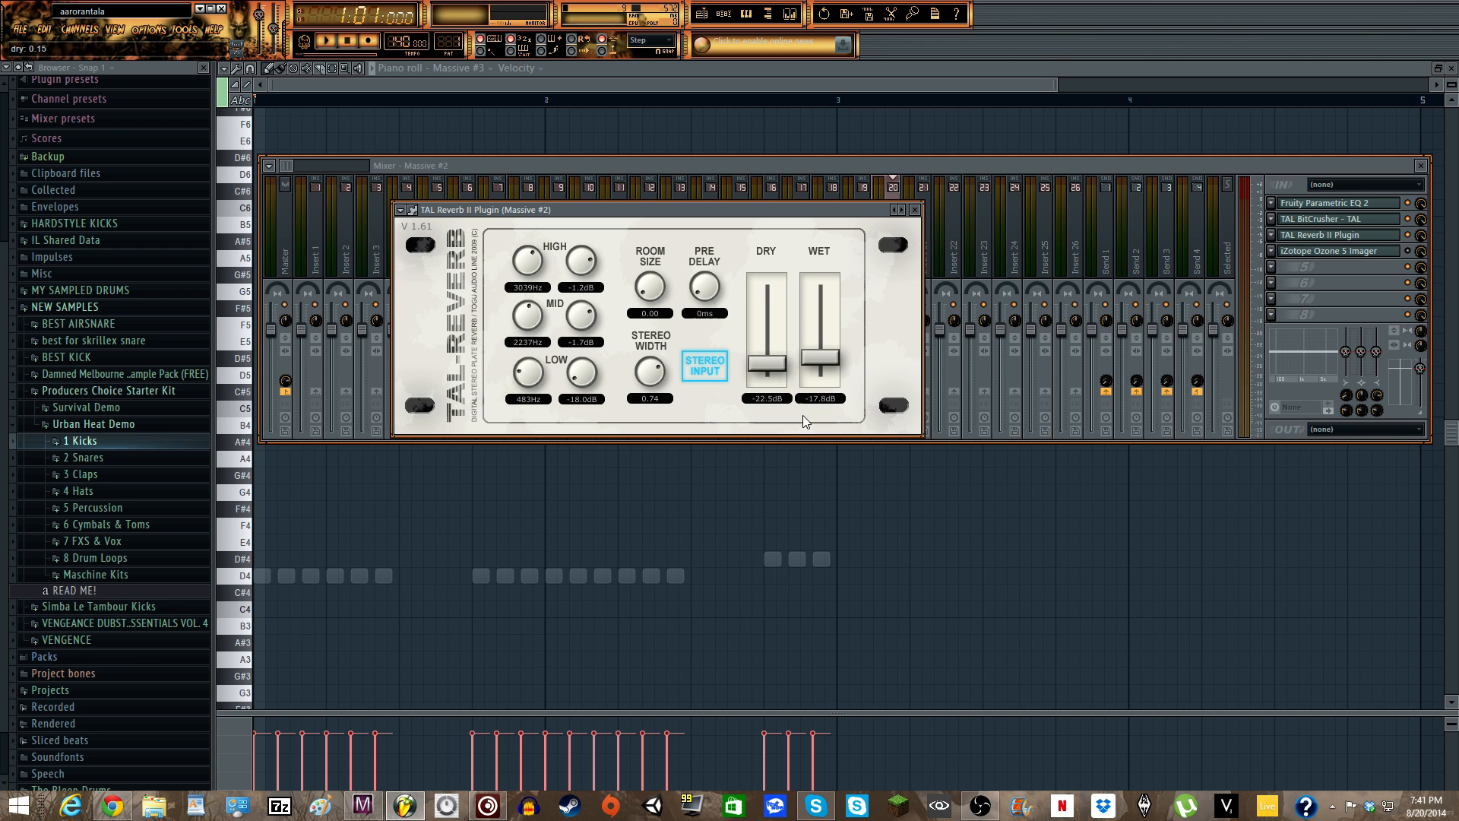
{"action": "left_click_drag", "start_coordinate": [776, 331], "coordinate": [777, 329]}
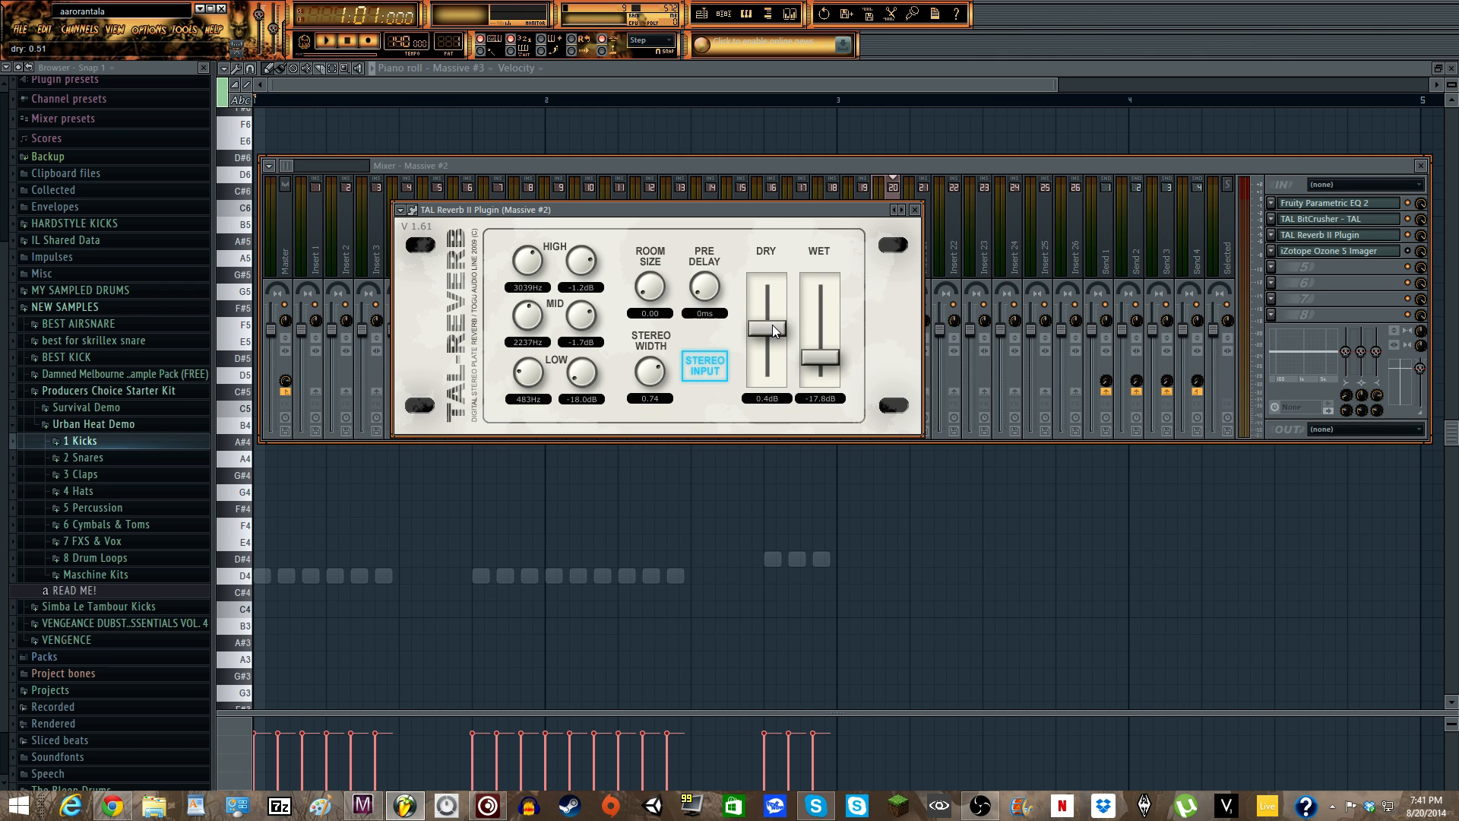
{"action": "left_click_drag", "start_coordinate": [774, 325], "coordinate": [774, 326]}
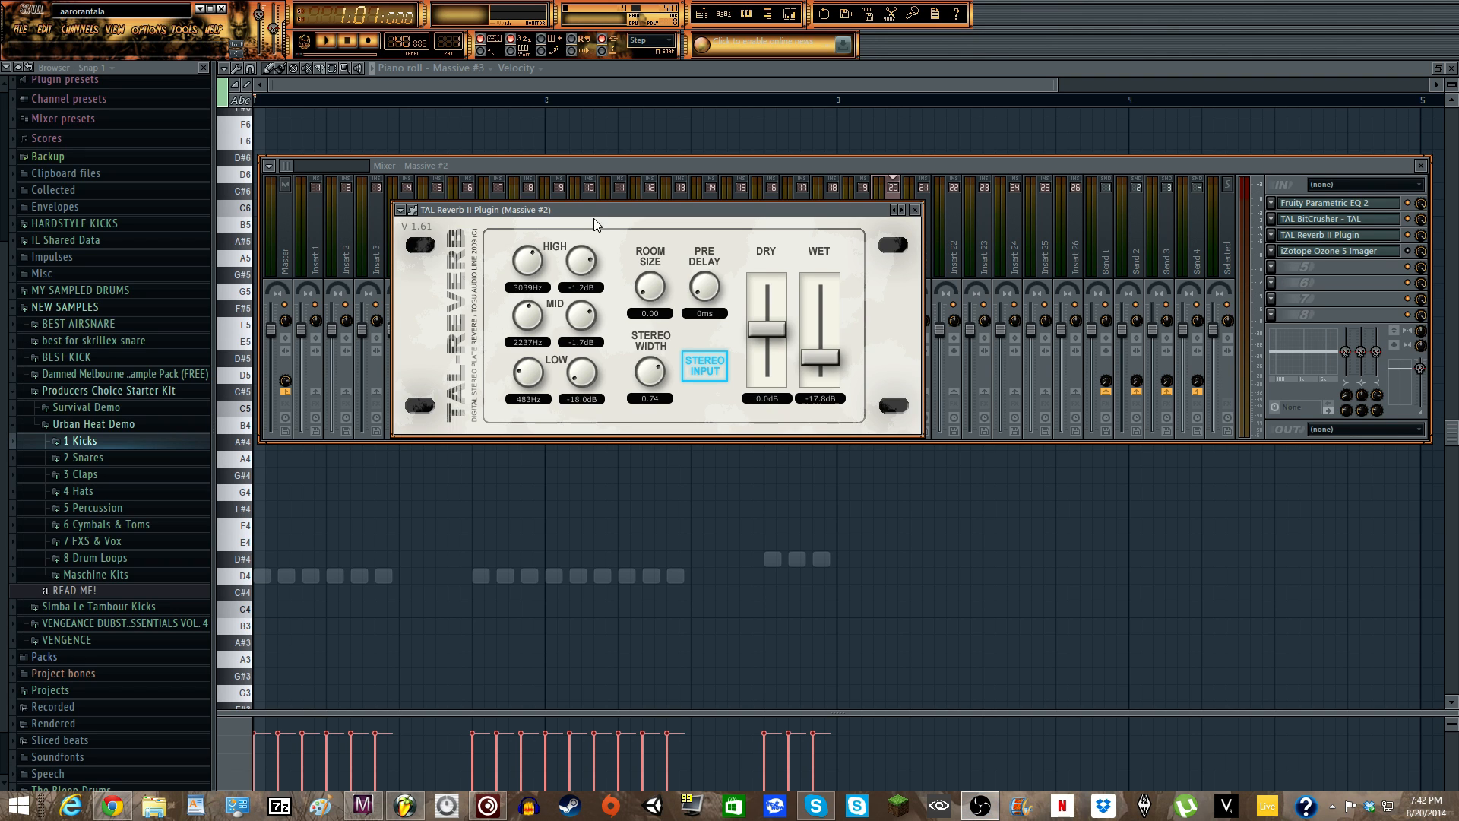
- Close the TAL Reverb II window, open the iZotope Ozone 5 Imager on the Massive #2 track and set Band 2 width to 45.3%
{"action": "left_click_drag", "start_coordinate": [593, 211], "coordinate": [623, 203]}
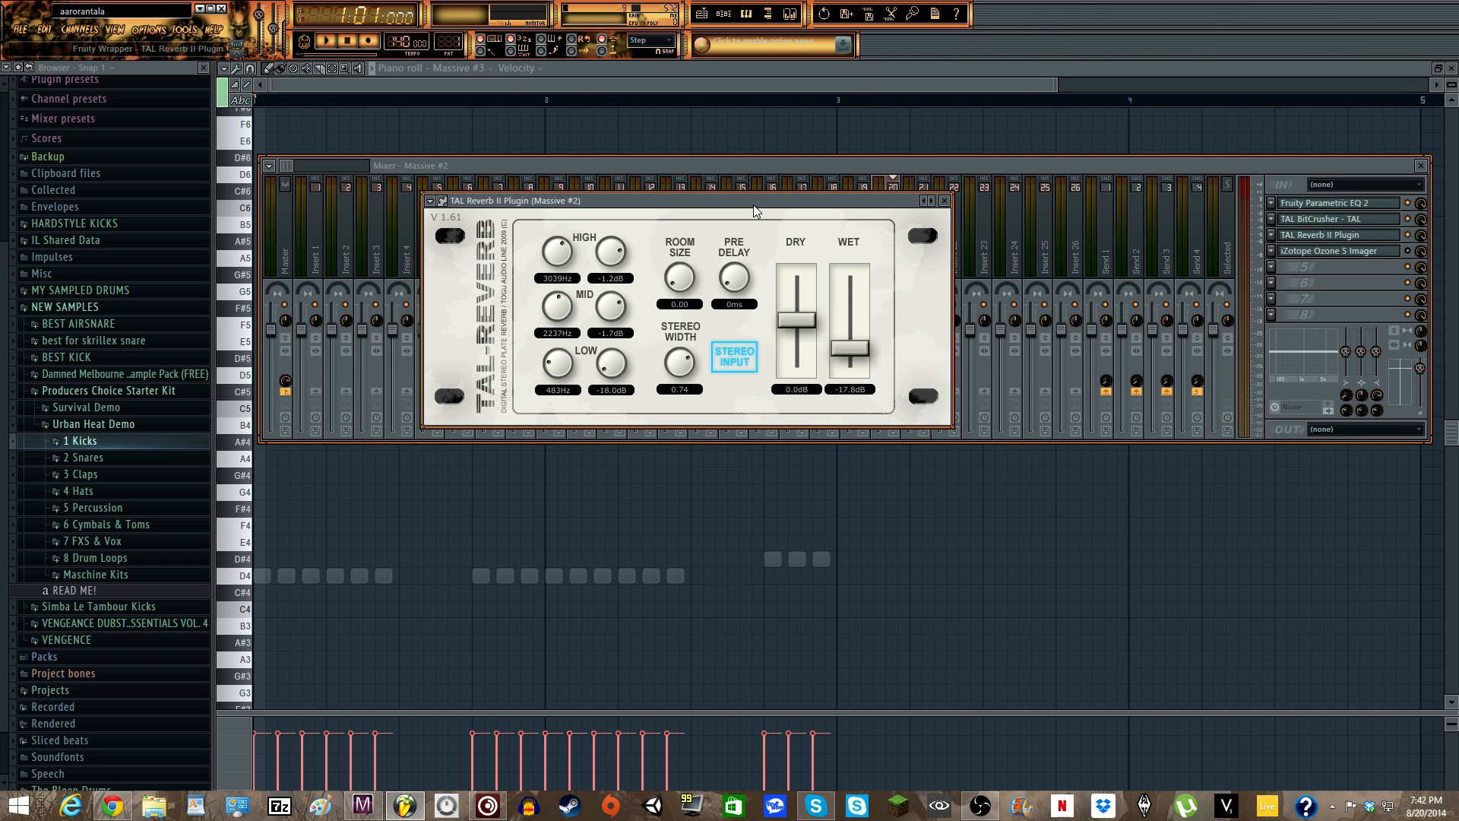
{"action": "left_click", "coordinate": [944, 201]}
{"action": "left_click", "coordinate": [1402, 253]}
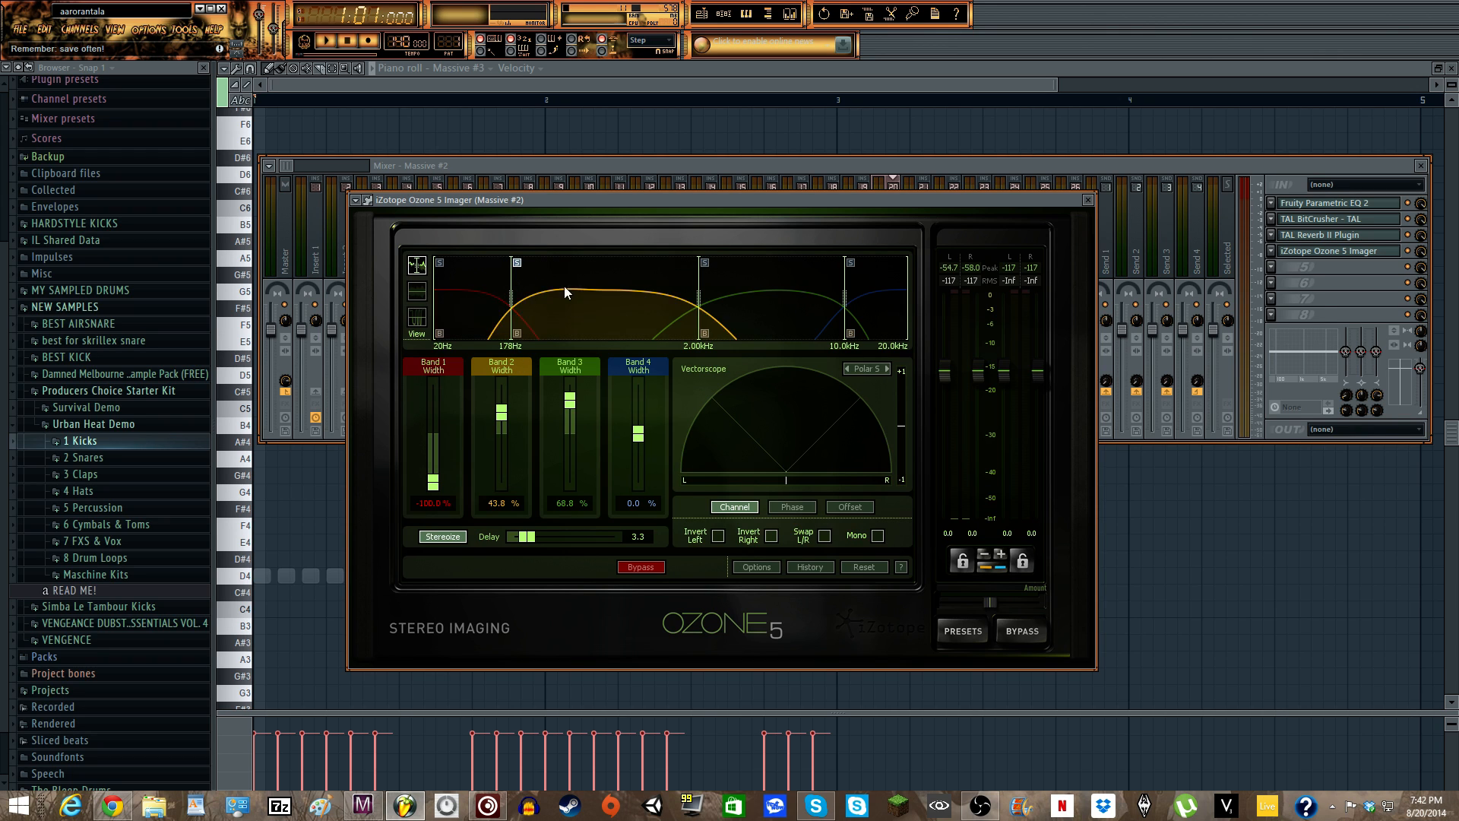
{"action": "left_click_drag", "start_coordinate": [502, 413], "coordinate": [502, 412]}
{"action": "left_click_drag", "start_coordinate": [608, 213], "coordinate": [594, 184]}
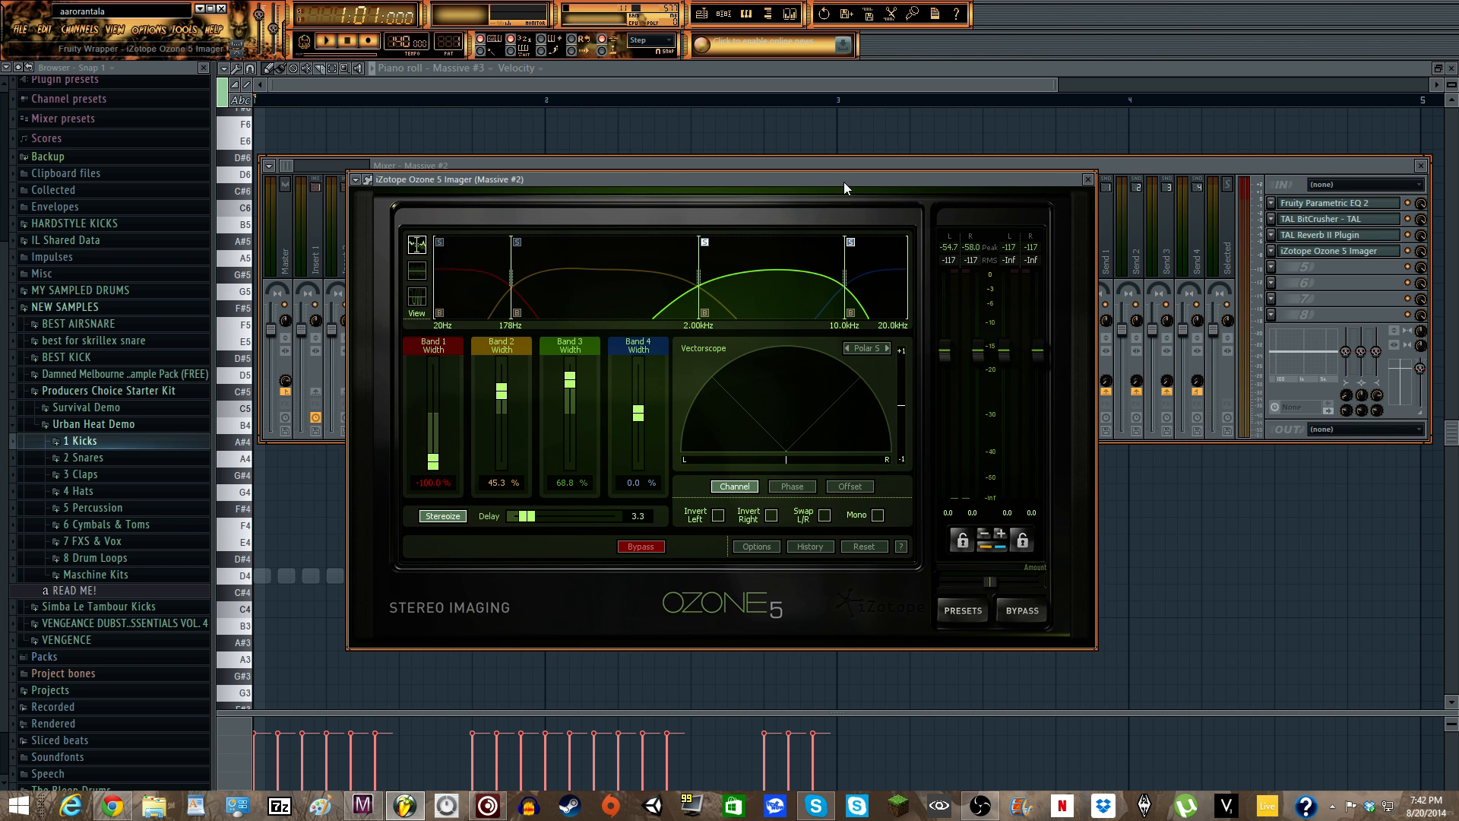
- Audition the pattern briefly with the Ozone 5 Imager open and toggle the Band 2 solo in its crossover display
{"action": "left_click_drag", "start_coordinate": [843, 181], "coordinate": [815, 175]}
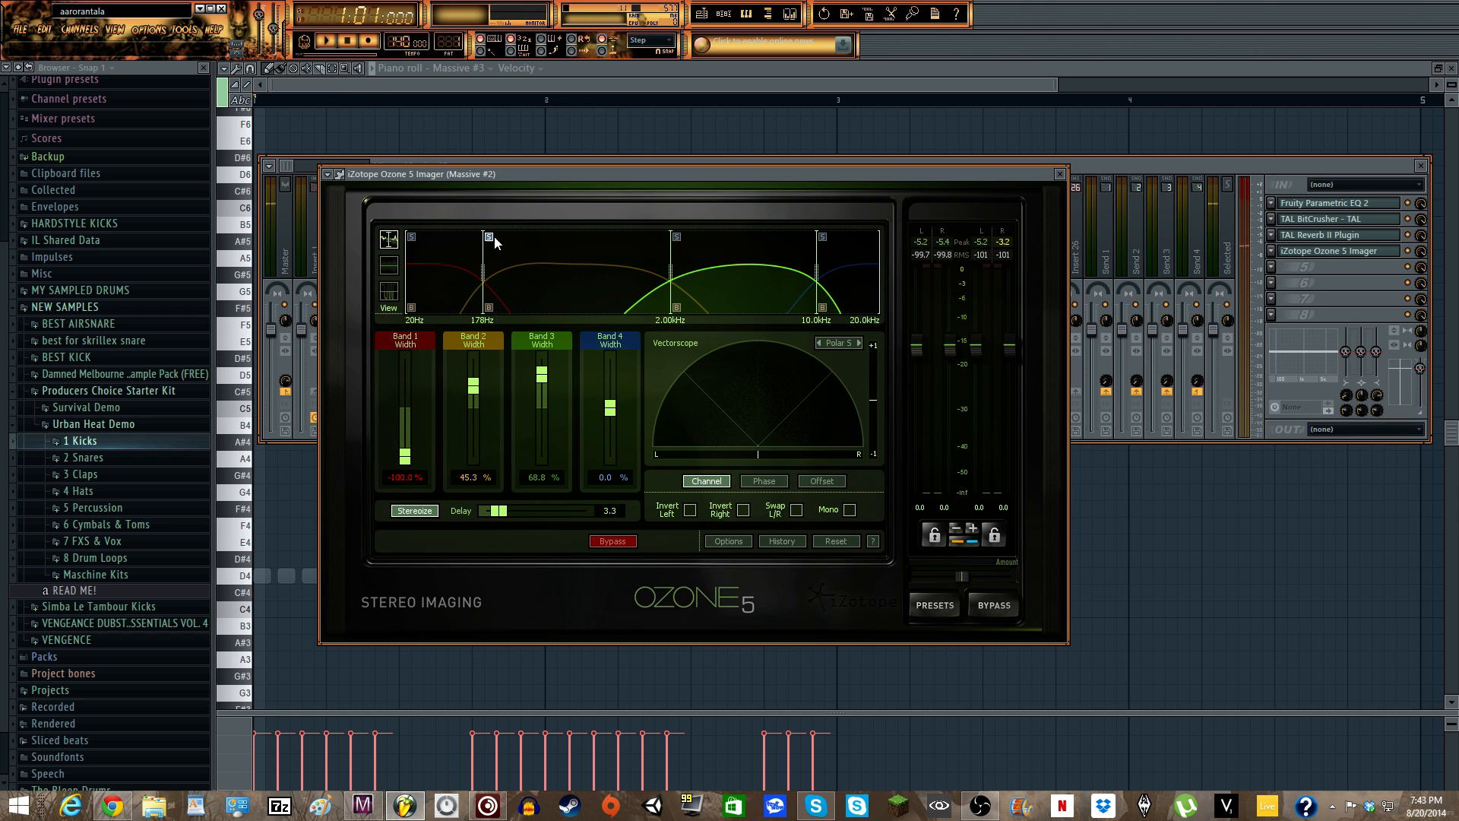
{"action": "left_click_drag", "start_coordinate": [568, 176], "coordinate": [579, 153]}
{"action": "key", "text": "space"}
{"action": "key", "text": "space"}
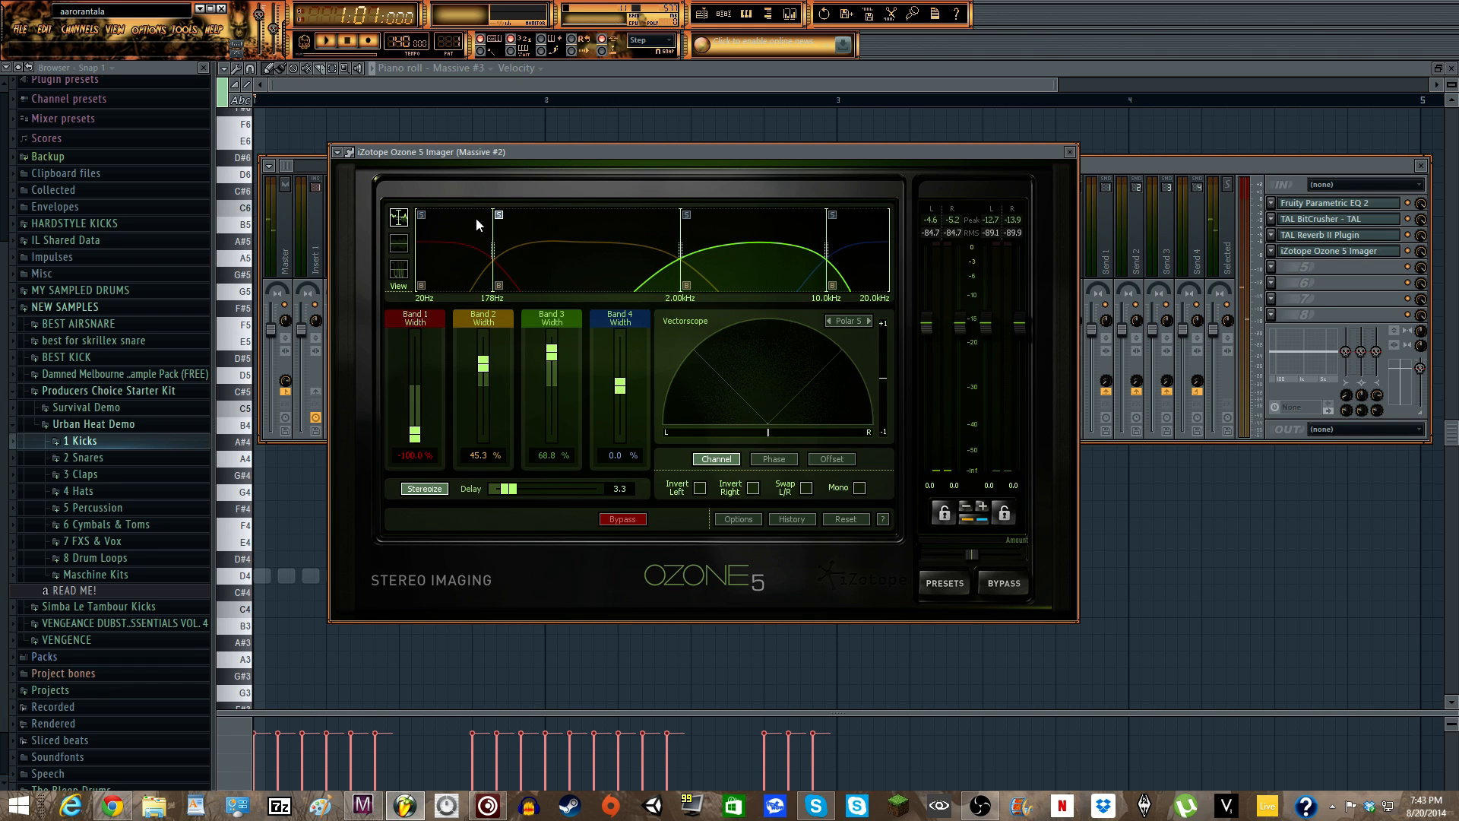
{"action": "left_click", "coordinate": [499, 214]}
{"action": "left_click_drag", "start_coordinate": [595, 156], "coordinate": [593, 143]}
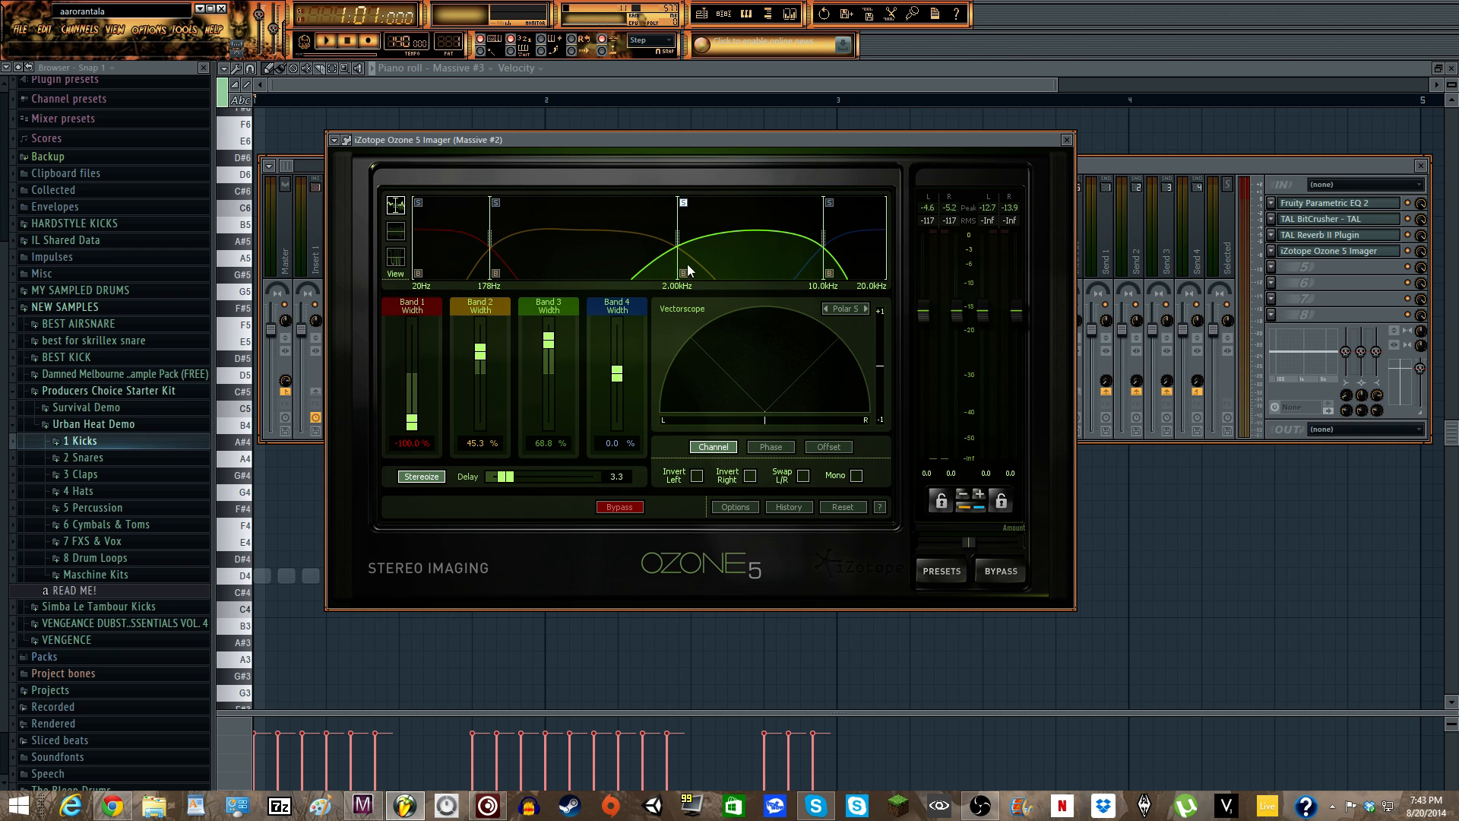
- Set the imager's Band 4 width to -100% and its upper crossover to 14.8 kHz, and close the imager
{"action": "left_click_drag", "start_coordinate": [617, 373], "coordinate": [610, 462]}
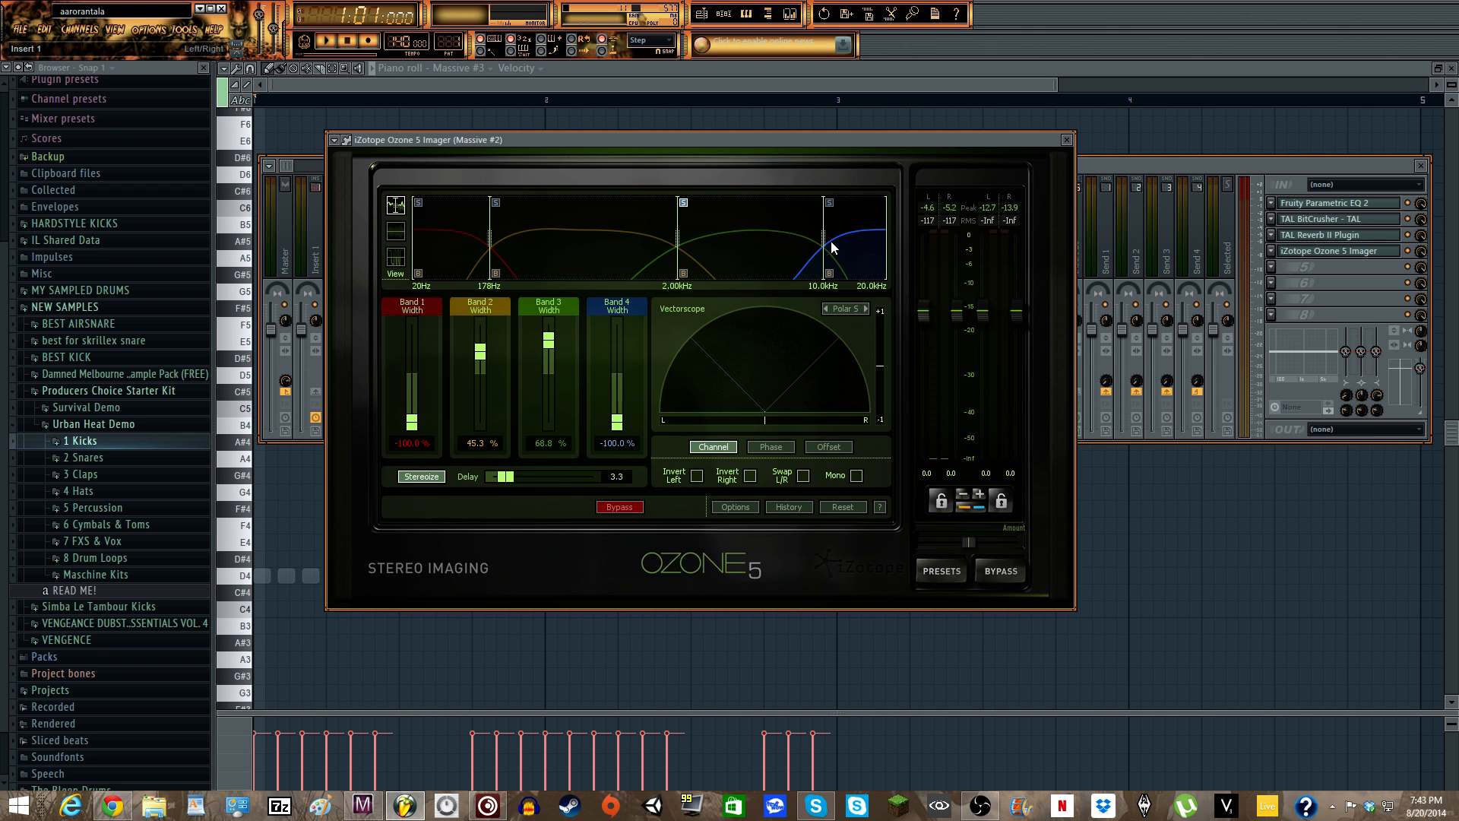
{"action": "left_click_drag", "start_coordinate": [823, 248], "coordinate": [855, 271]}
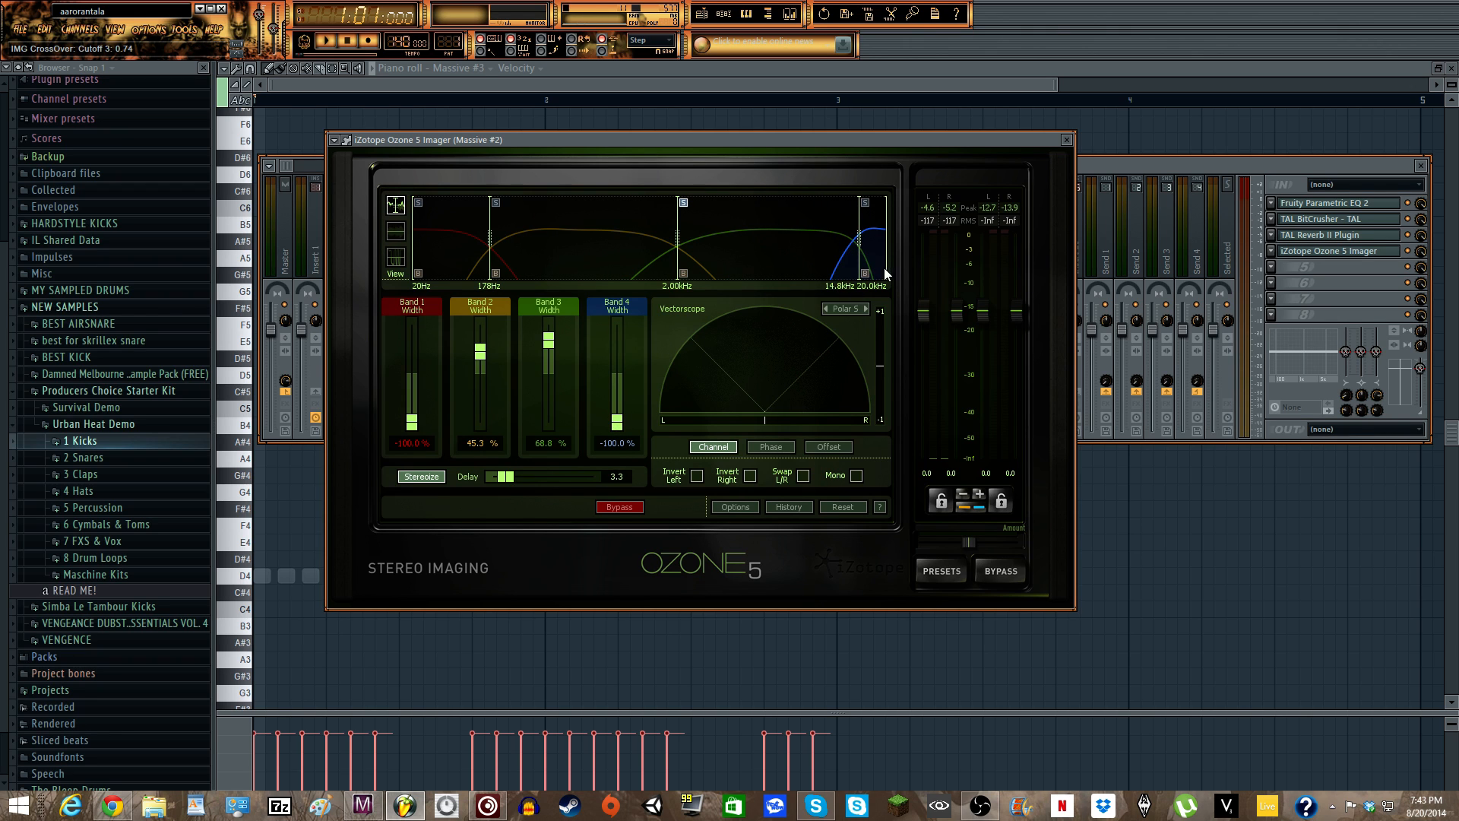
{"action": "left_click", "coordinate": [1067, 140]}
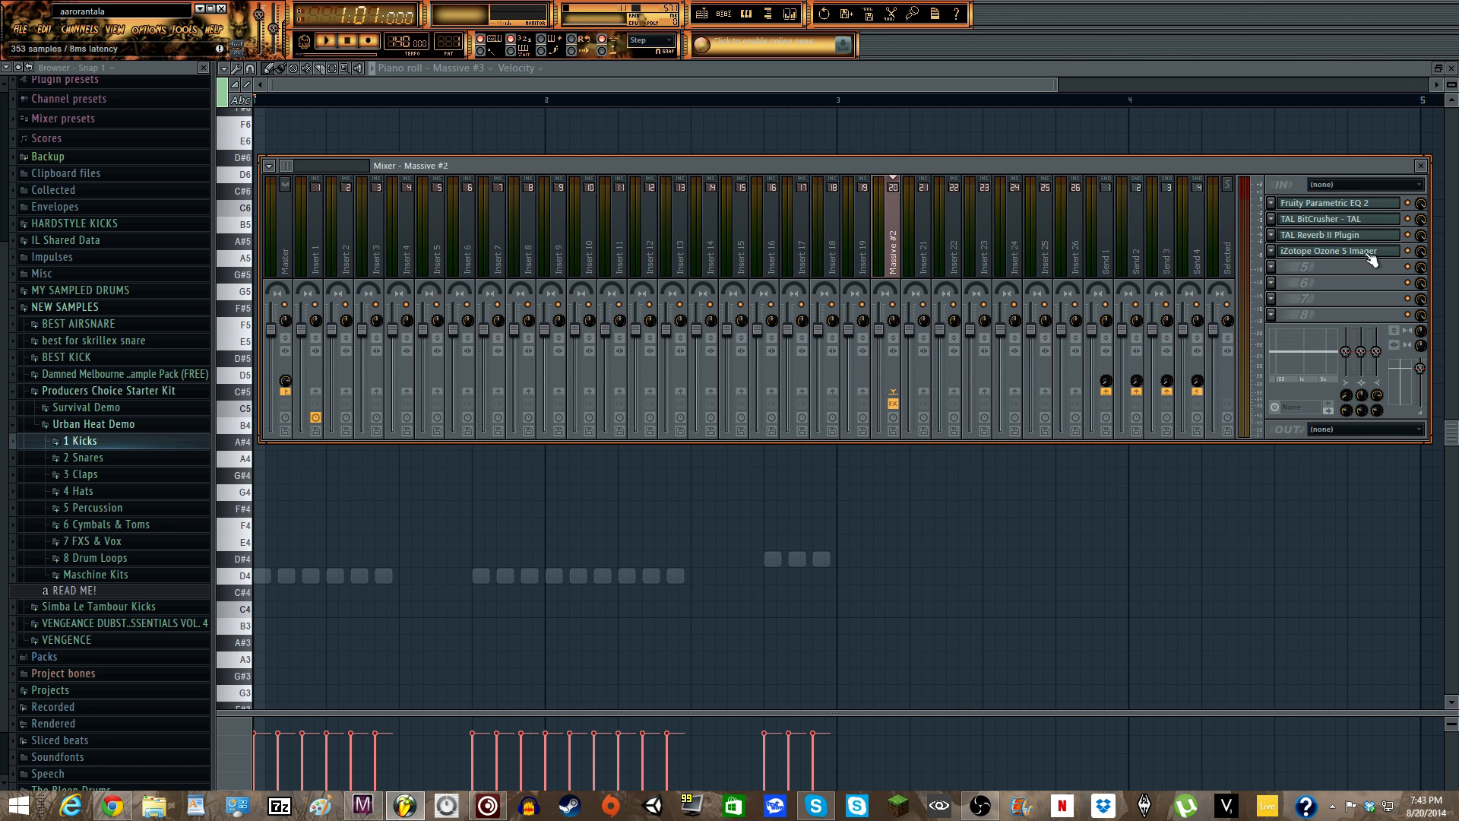
- Open the Sylenth1 channel from Pattern 1 and look at its Part B, returning to Part A
{"action": "left_click", "coordinate": [724, 15]}
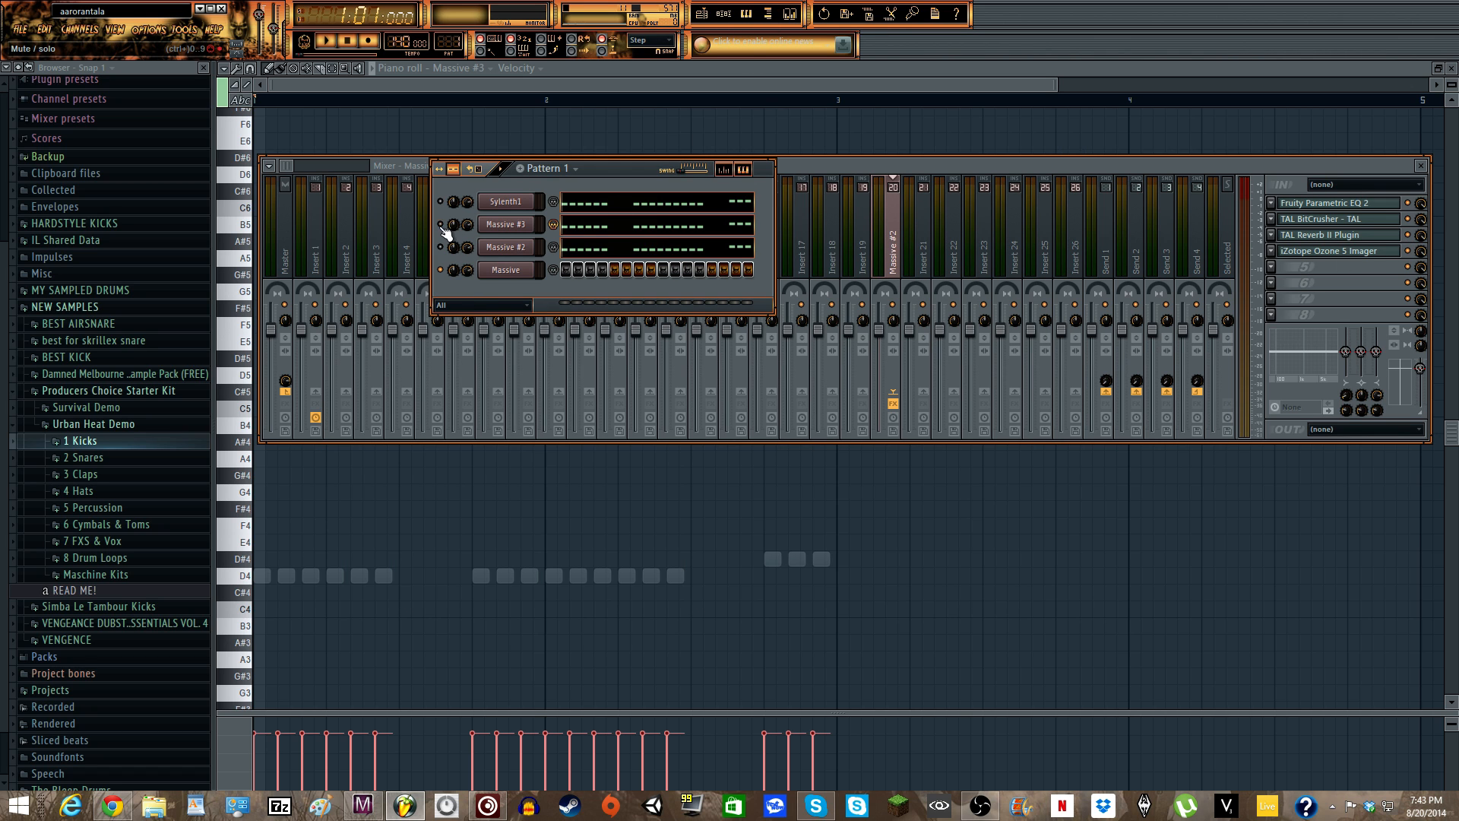
{"action": "left_click", "coordinate": [513, 202]}
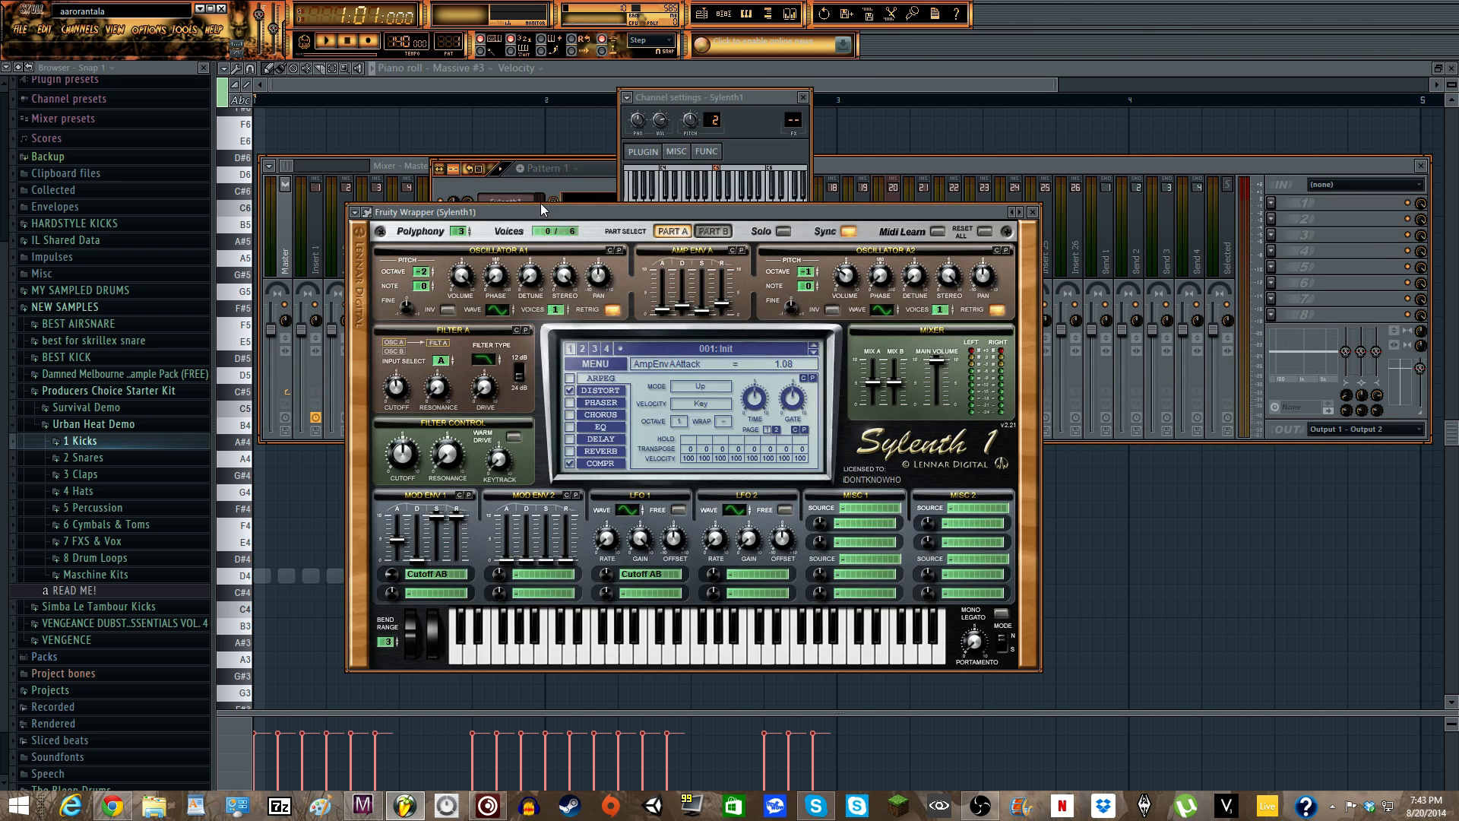
{"action": "left_click", "coordinate": [802, 97]}
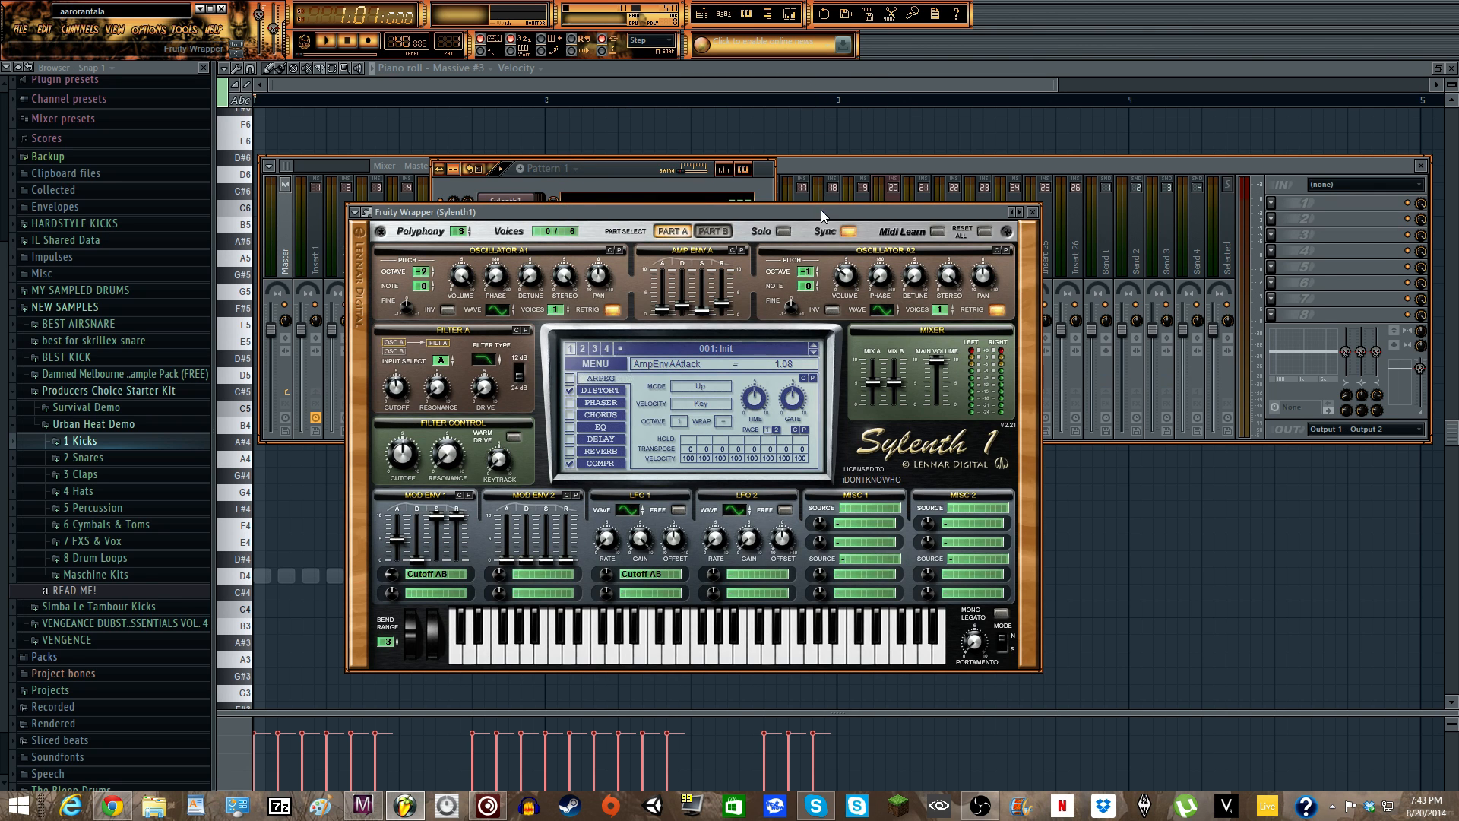
{"action": "left_click_drag", "start_coordinate": [821, 210], "coordinate": [794, 126]}
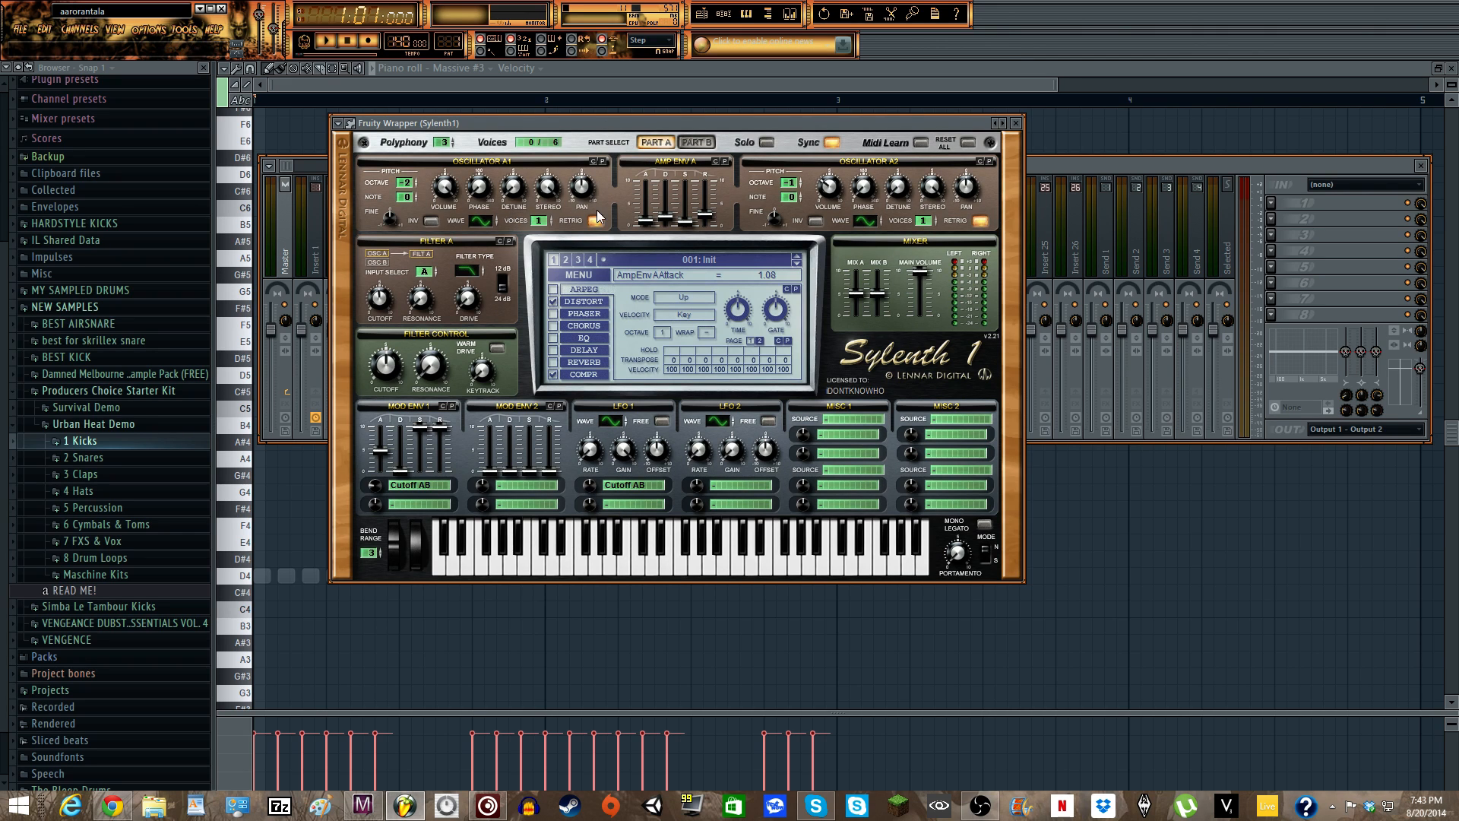
{"action": "left_click", "coordinate": [693, 142]}
{"action": "left_click", "coordinate": [657, 142]}
- Reopen Sylenth1 from the channel list and review the Part A oscillator, envelope and filter settings
{"action": "left_click", "coordinate": [247, 610]}
{"action": "left_click", "coordinate": [723, 13]}
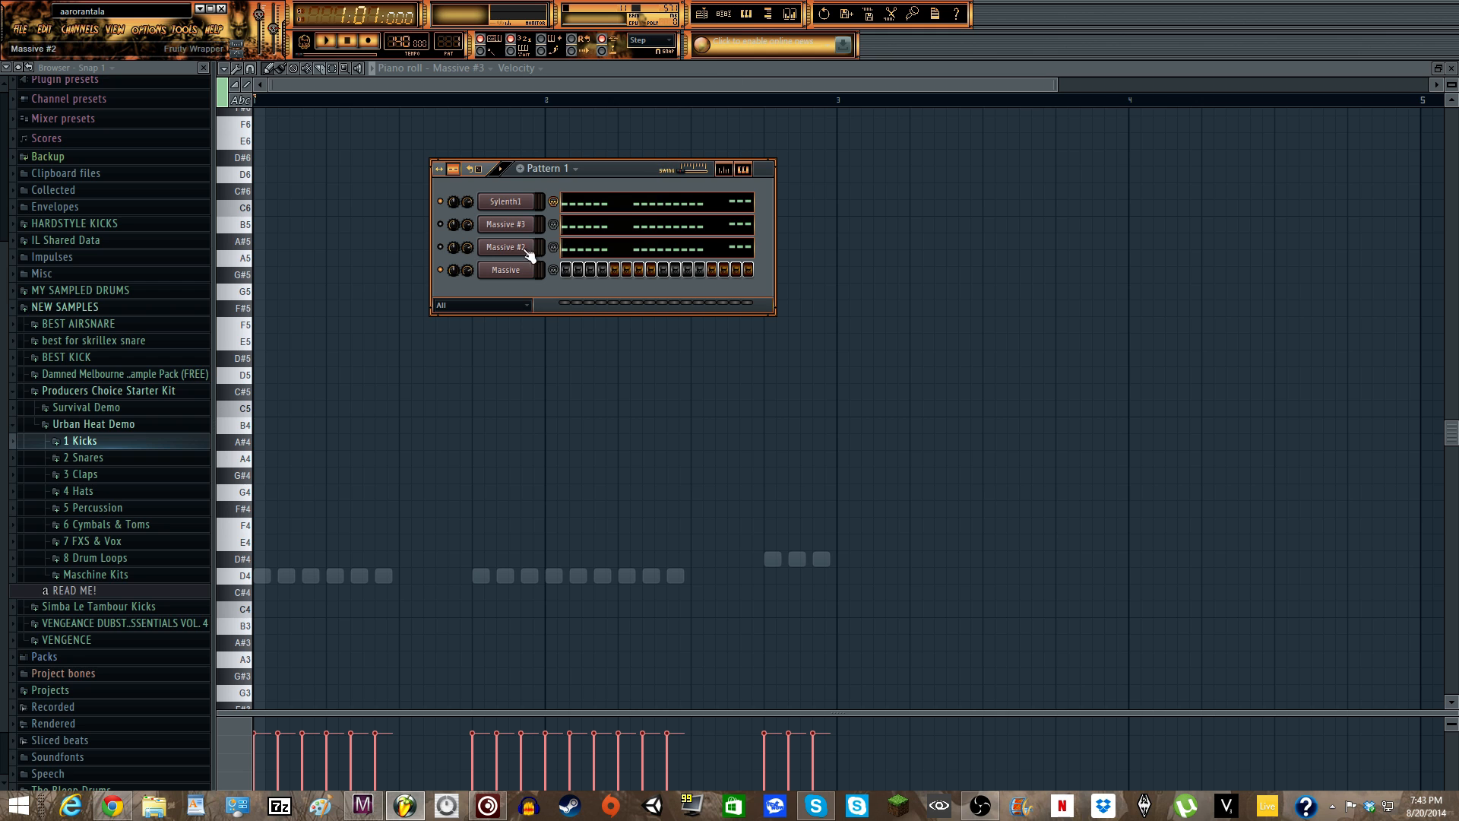
{"action": "left_click", "coordinate": [531, 207]}
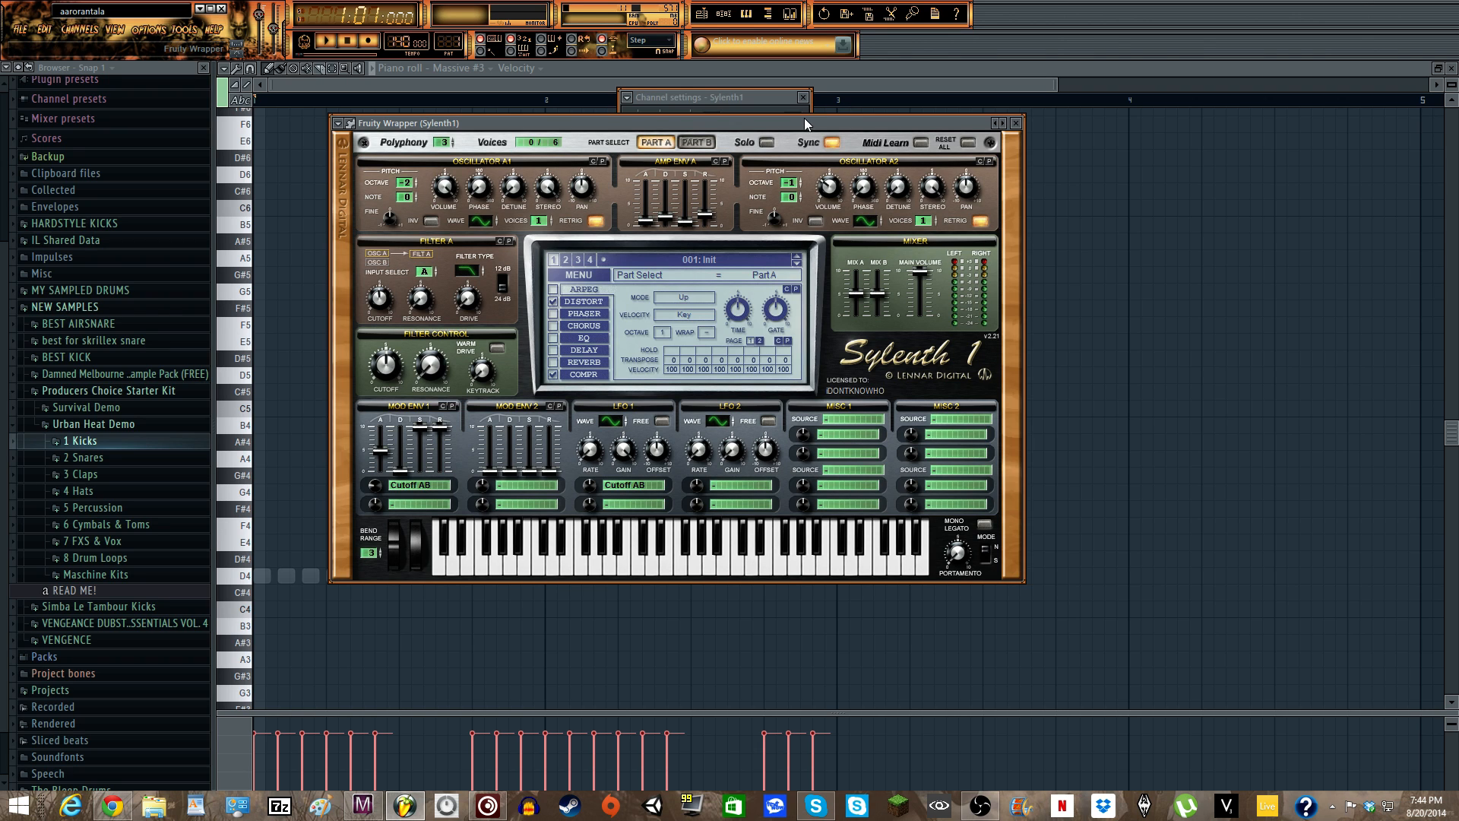
{"action": "left_click_drag", "start_coordinate": [804, 120], "coordinate": [832, 105]}
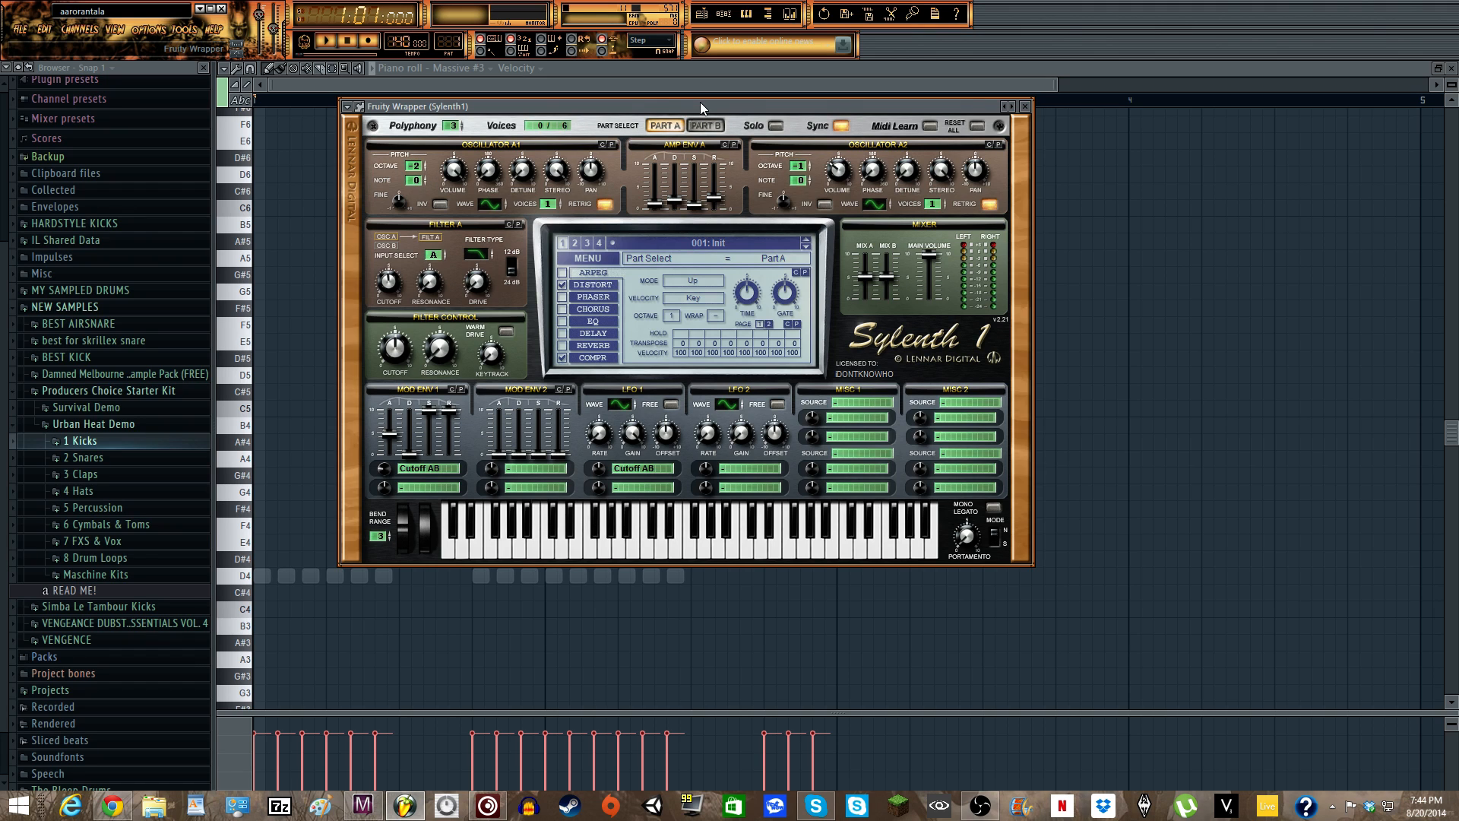
{"action": "left_click_drag", "start_coordinate": [699, 104], "coordinate": [693, 105]}
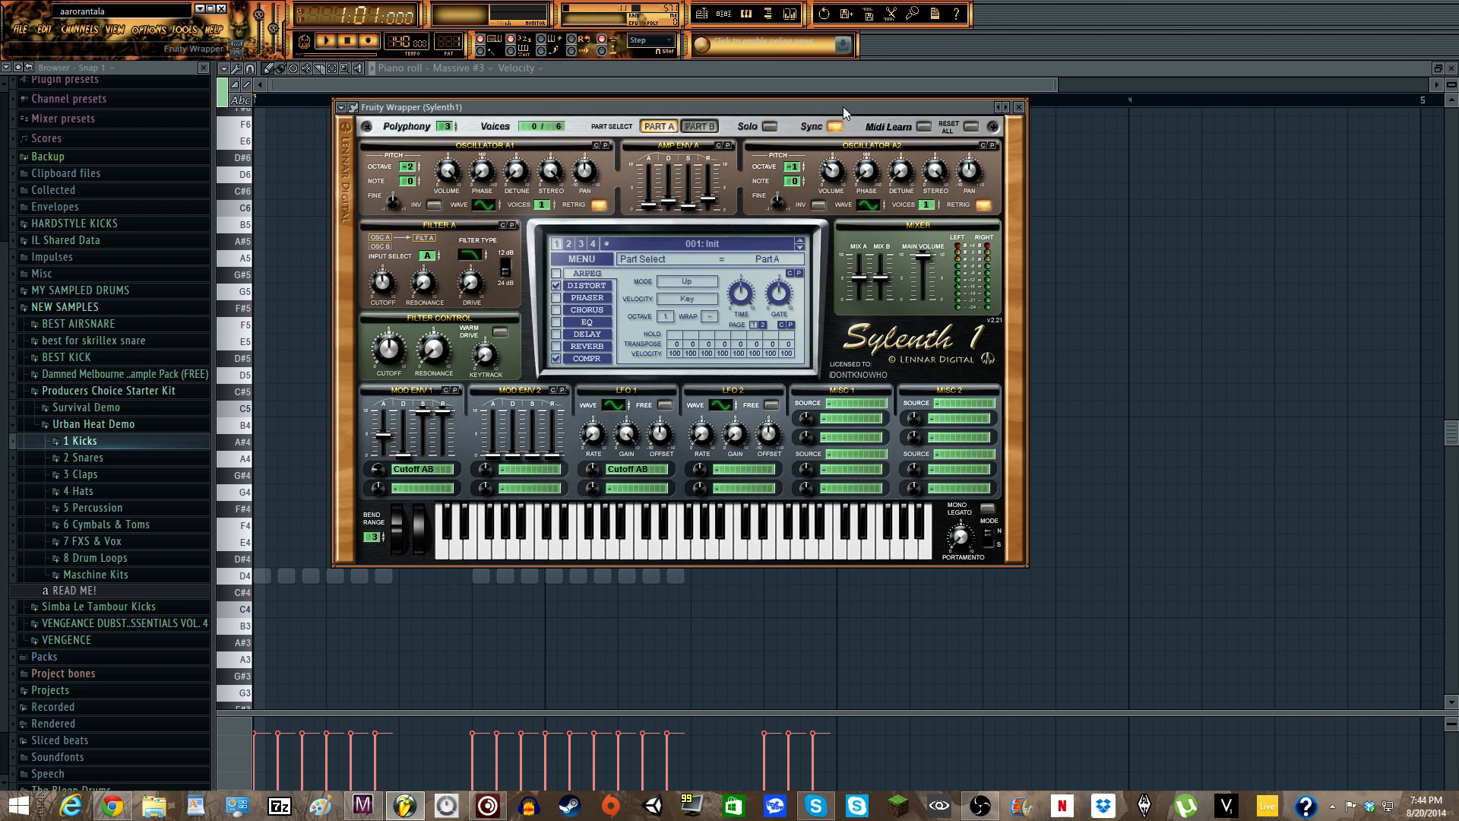
{"action": "mouse_move", "coordinate": [842, 106]}
{"action": "left_mouse_down"}
{"action": "mouse_move", "coordinate": [780, 110]}
{"action": "mouse_move", "coordinate": [825, 114]}
{"action": "left_mouse_up"}
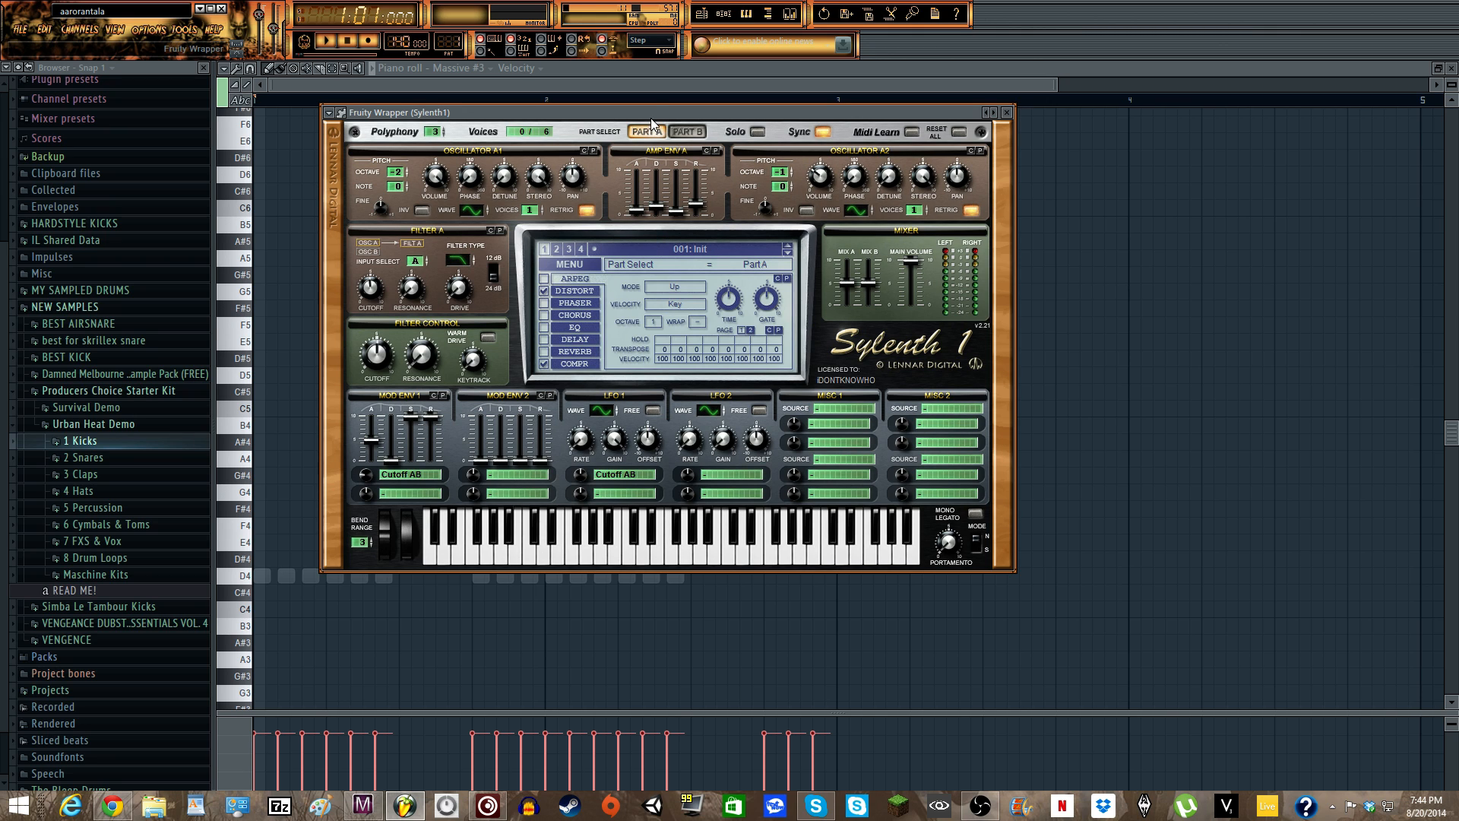
{"action": "left_click_drag", "start_coordinate": [654, 108], "coordinate": [655, 102]}
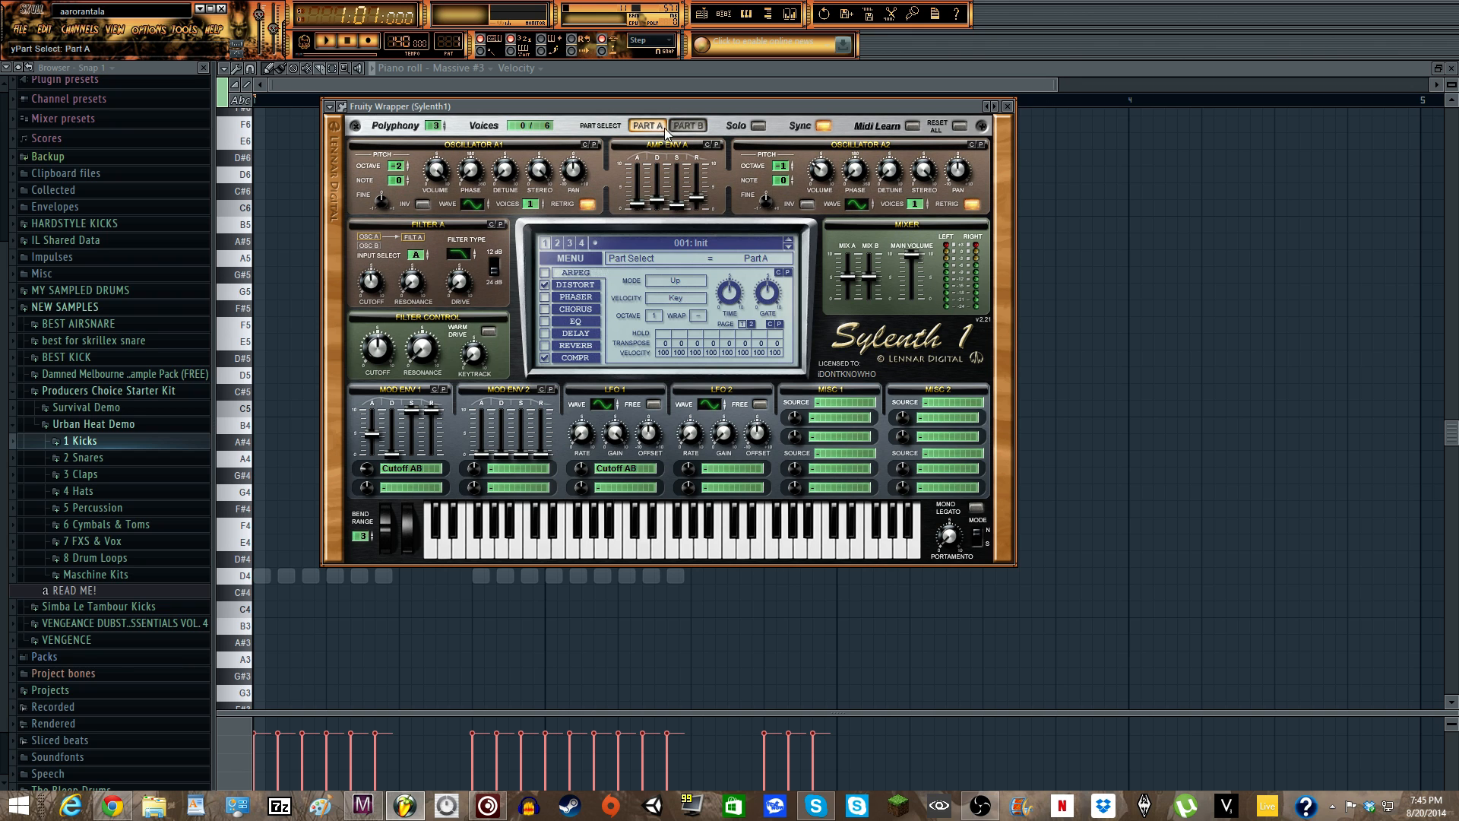
- Inspect the distortion settings in Sylenth1 and return its display to the arpeggiator page
{"action": "left_click", "coordinate": [570, 285]}
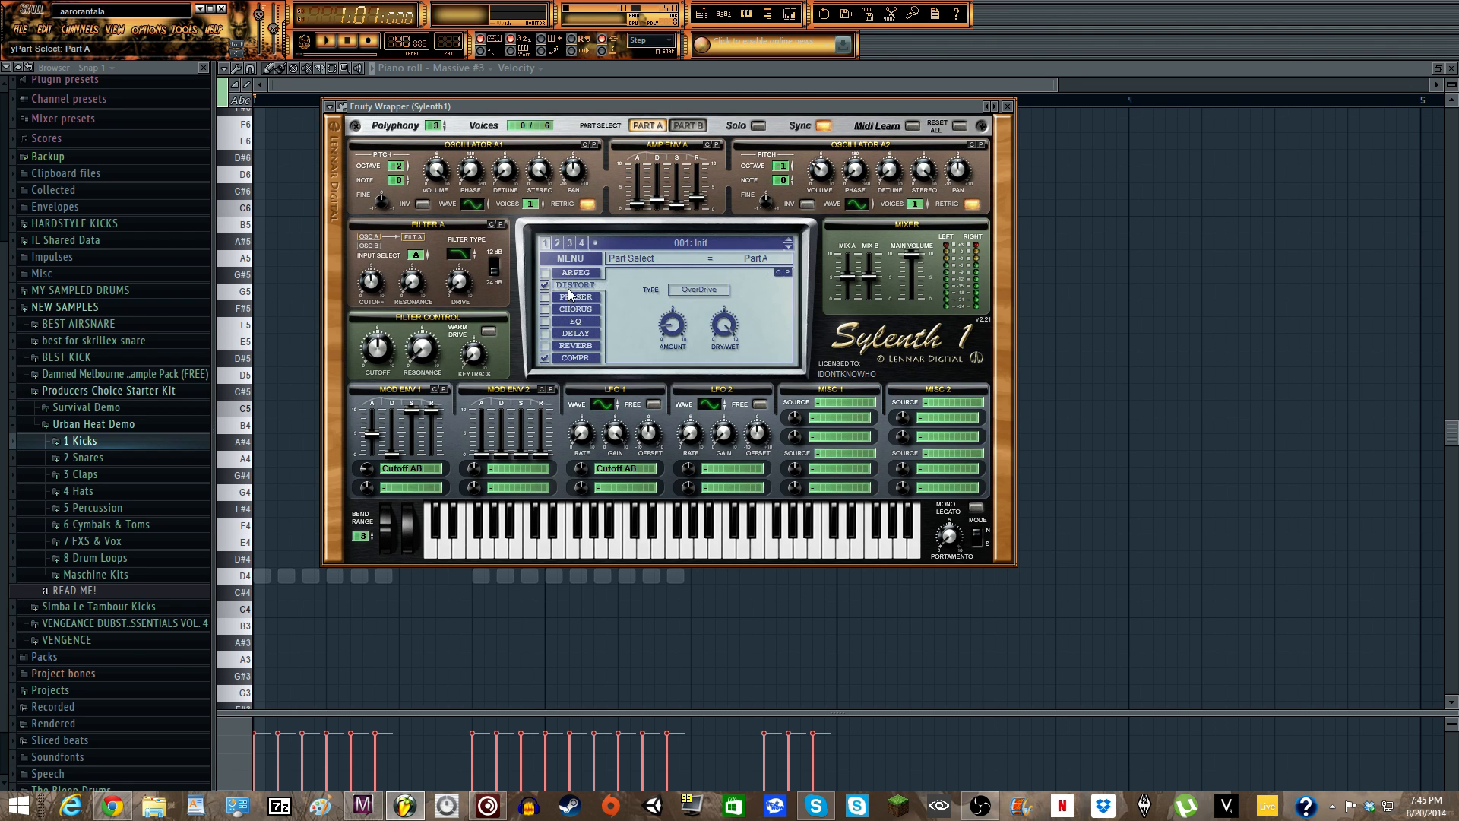
{"action": "left_click", "coordinate": [571, 273]}
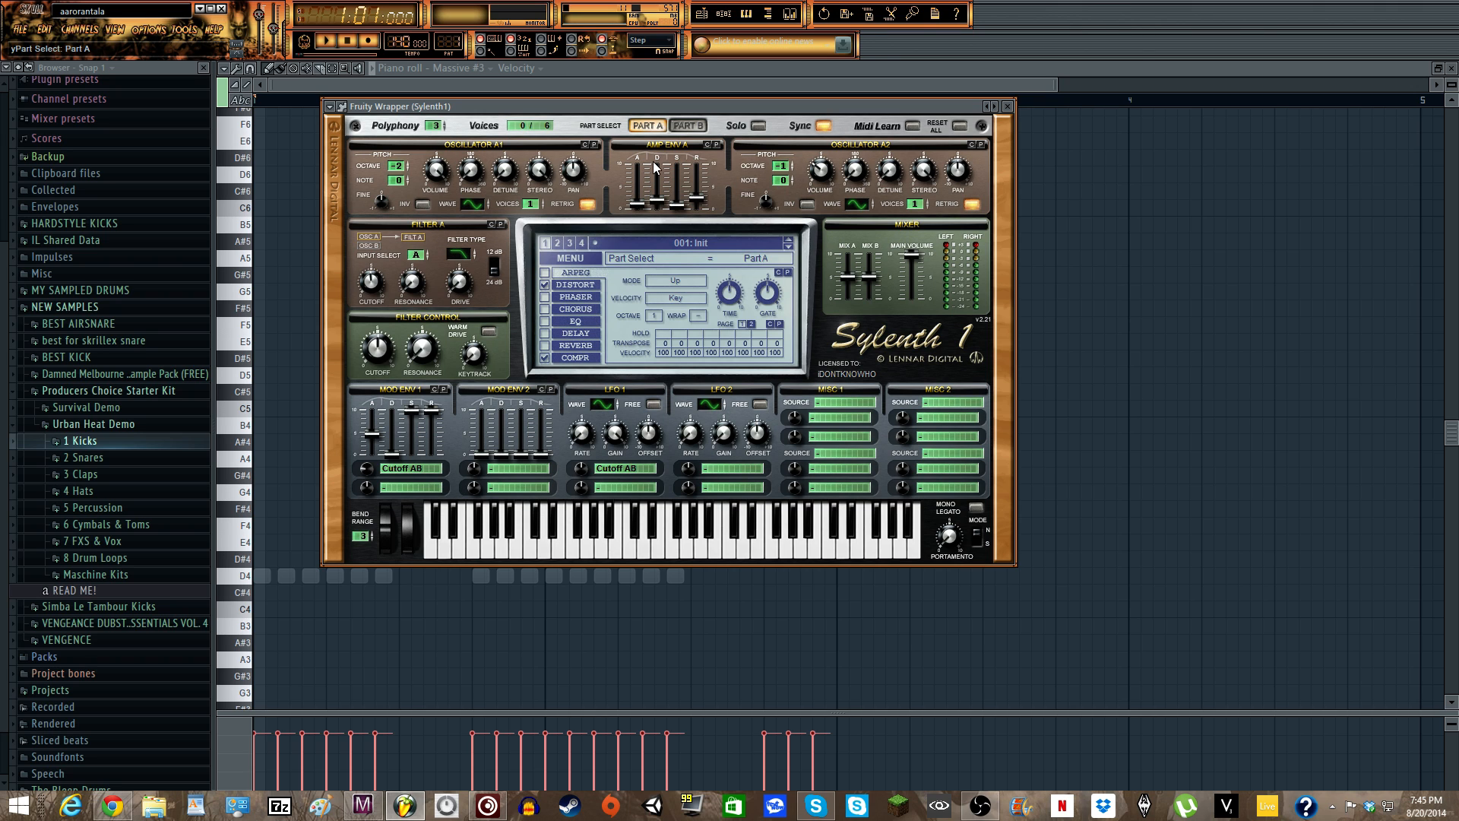
{"action": "mouse_move", "coordinate": [660, 111]}
{"action": "left_mouse_down"}
{"action": "mouse_move", "coordinate": [652, 146]}
{"action": "mouse_move", "coordinate": [668, 103]}
{"action": "left_mouse_up"}
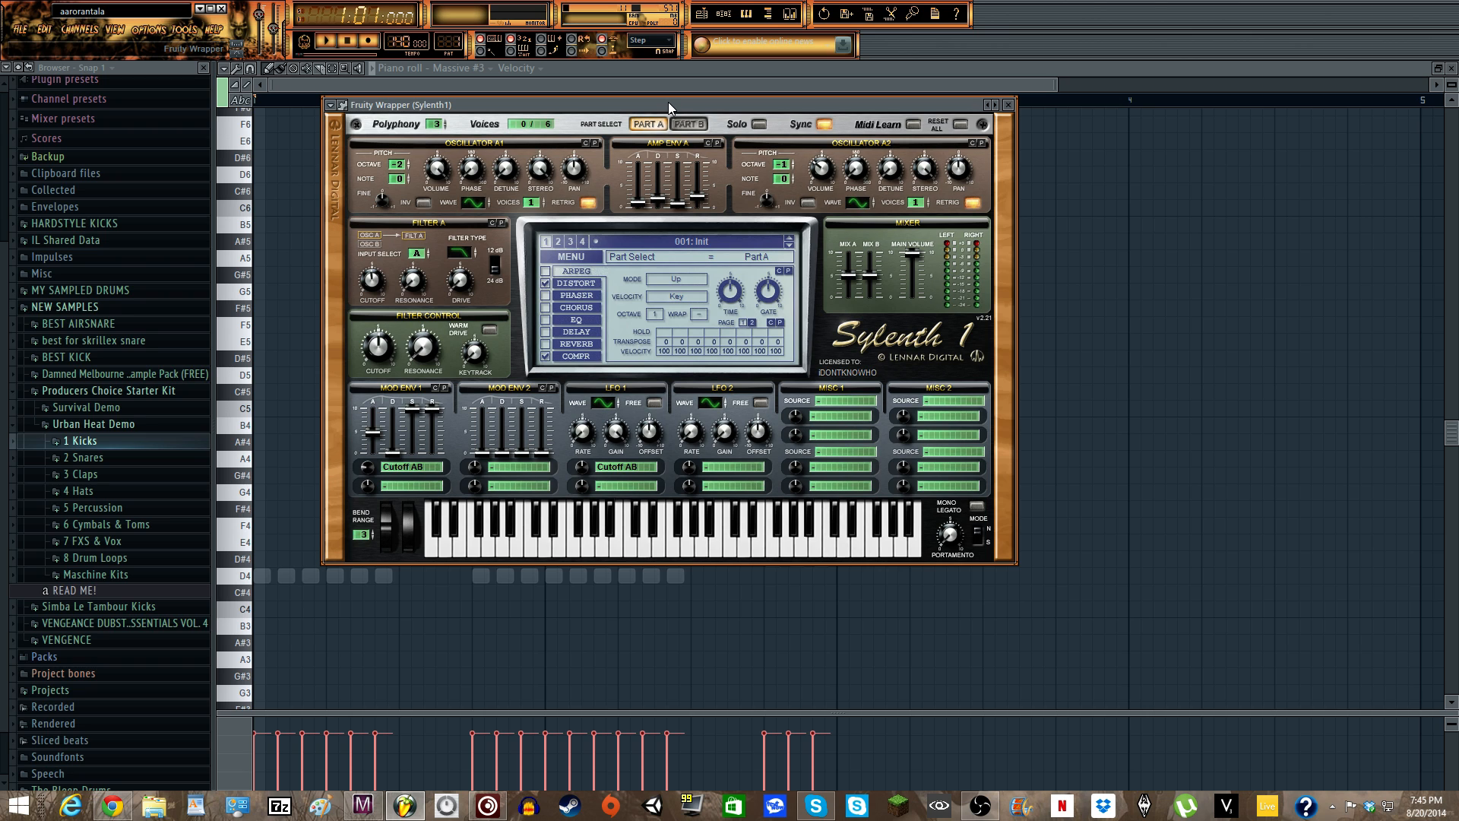
{"action": "left_click_drag", "start_coordinate": [667, 102], "coordinate": [666, 103]}
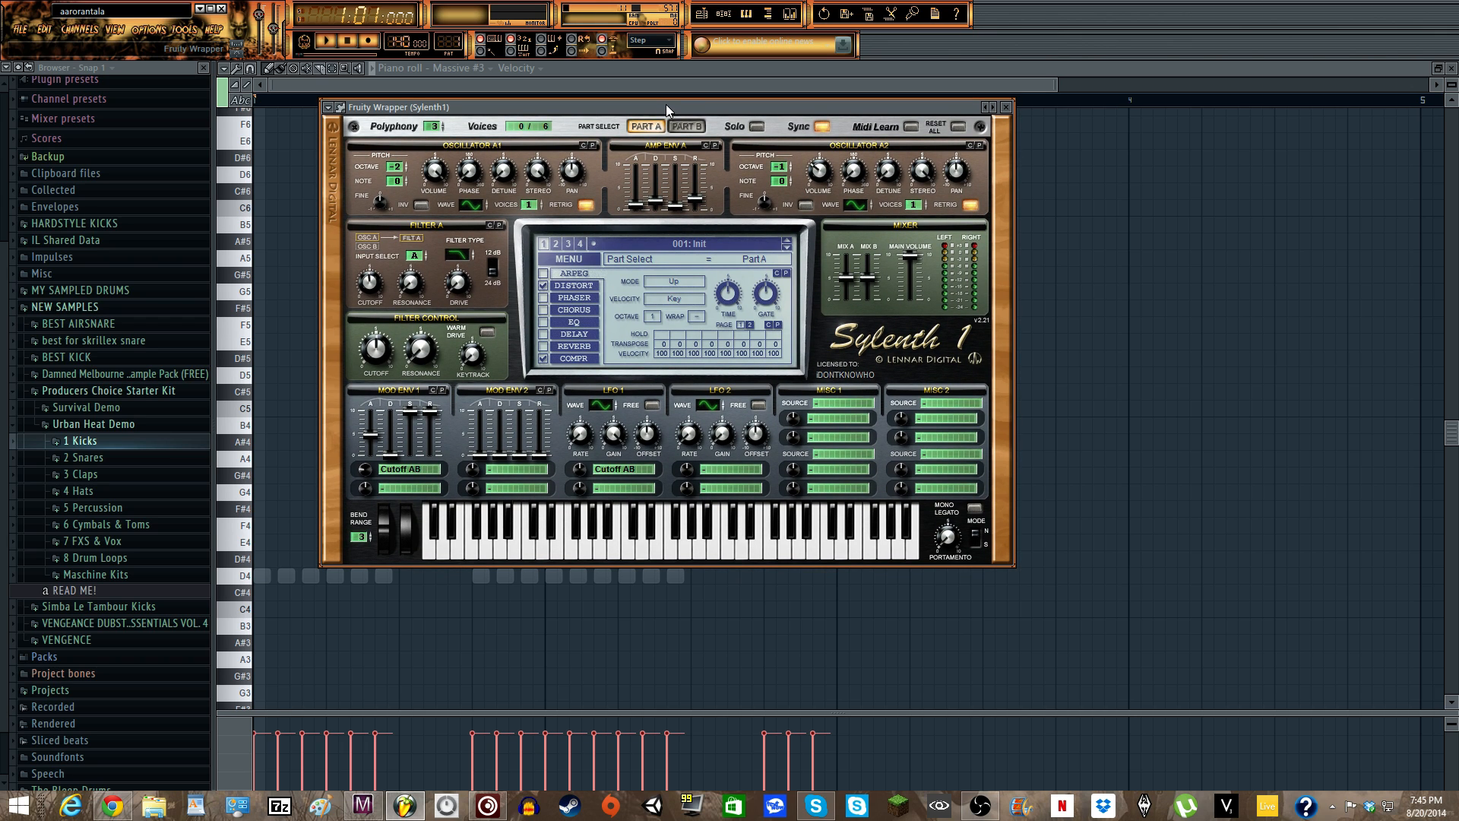
{"action": "left_click_drag", "start_coordinate": [666, 104], "coordinate": [668, 103]}
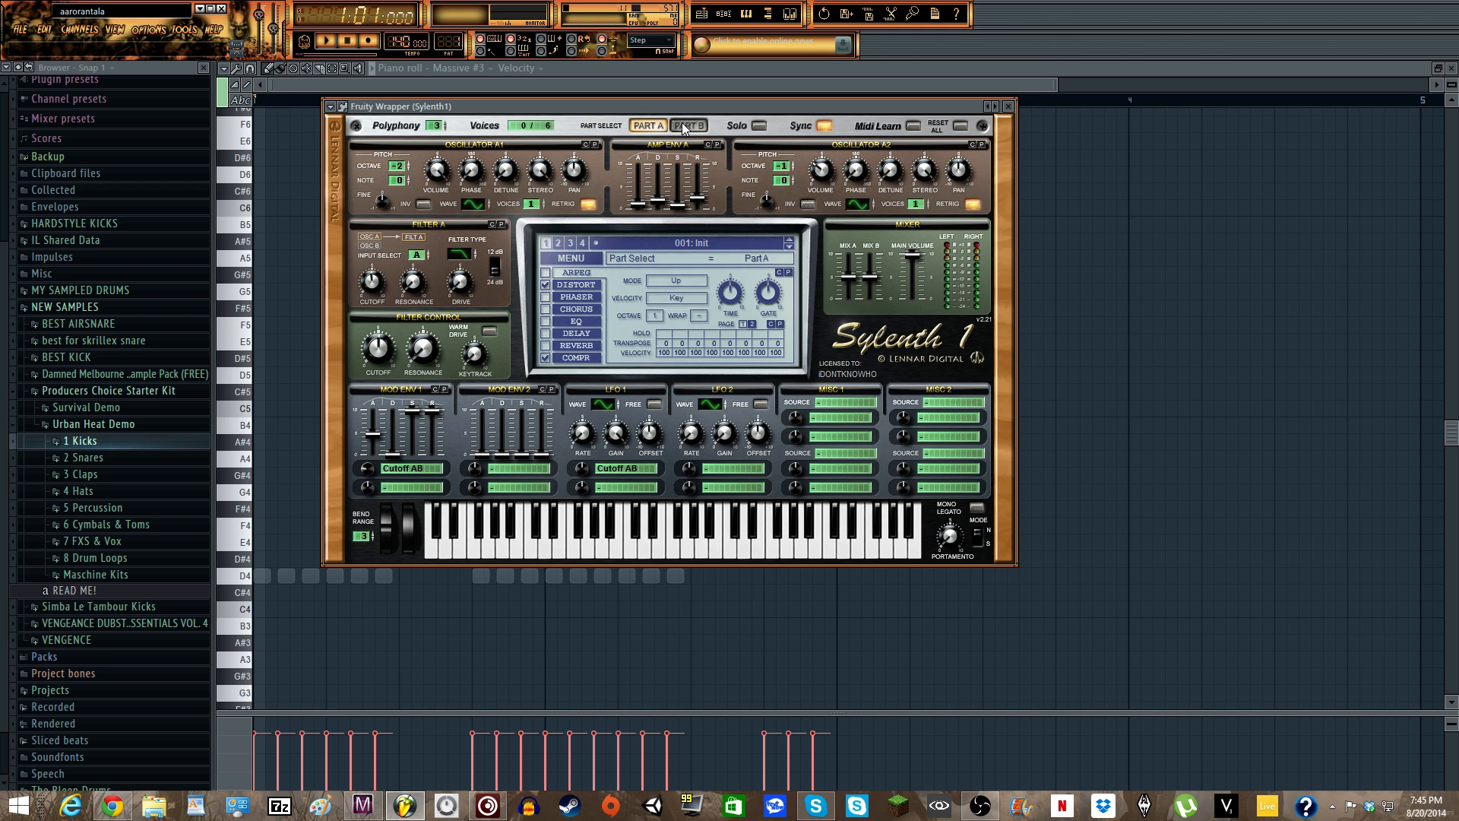
- Close Sylenth1, show the Playlist with the Pattern 1 channel list, and switch away from the project
{"action": "left_click", "coordinate": [1008, 105]}
{"action": "left_click", "coordinate": [746, 14]}
{"action": "left_click", "coordinate": [724, 14]}
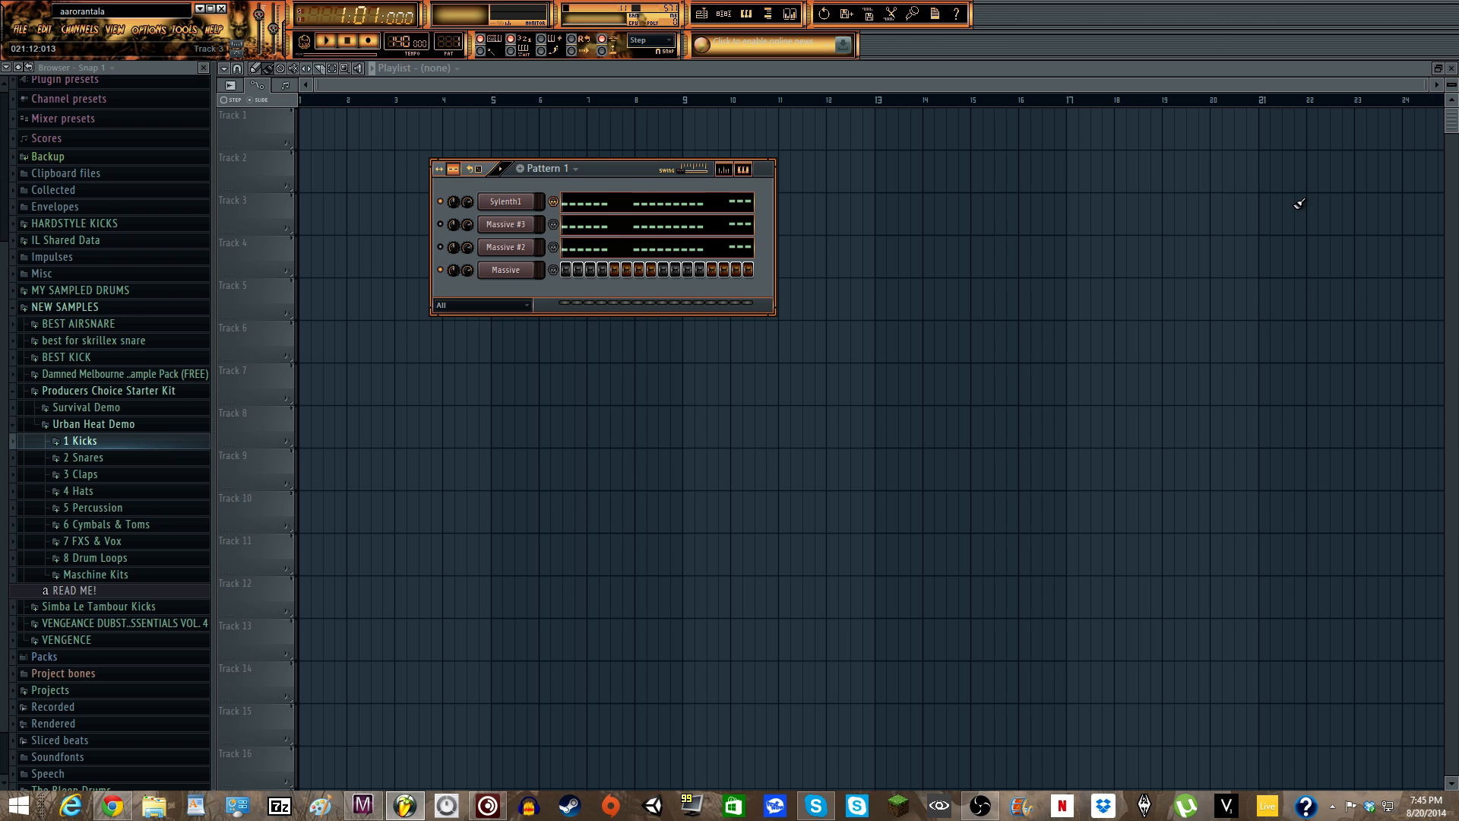
{"action": "key", "text": "alt+Tab"}
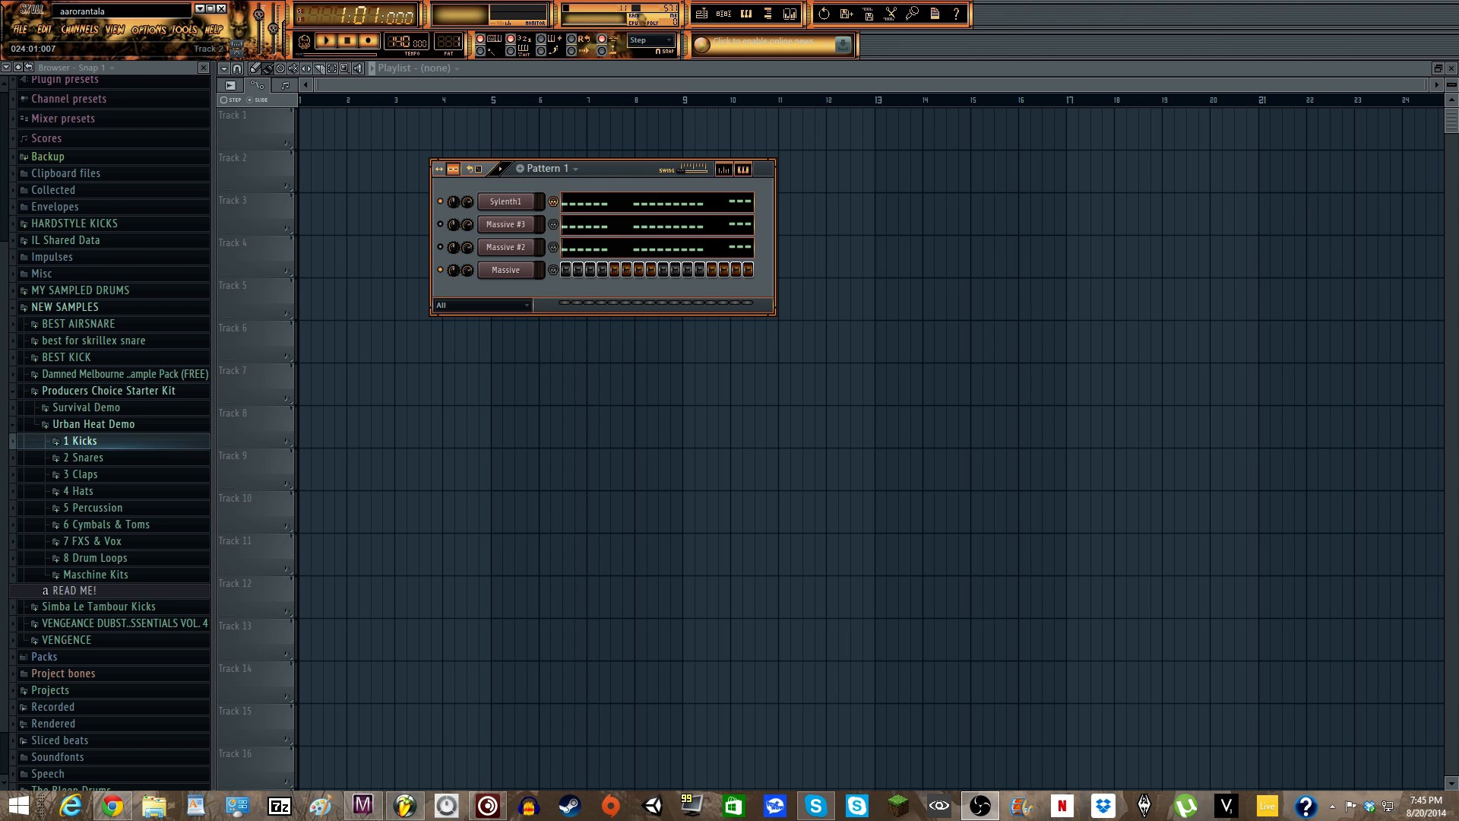